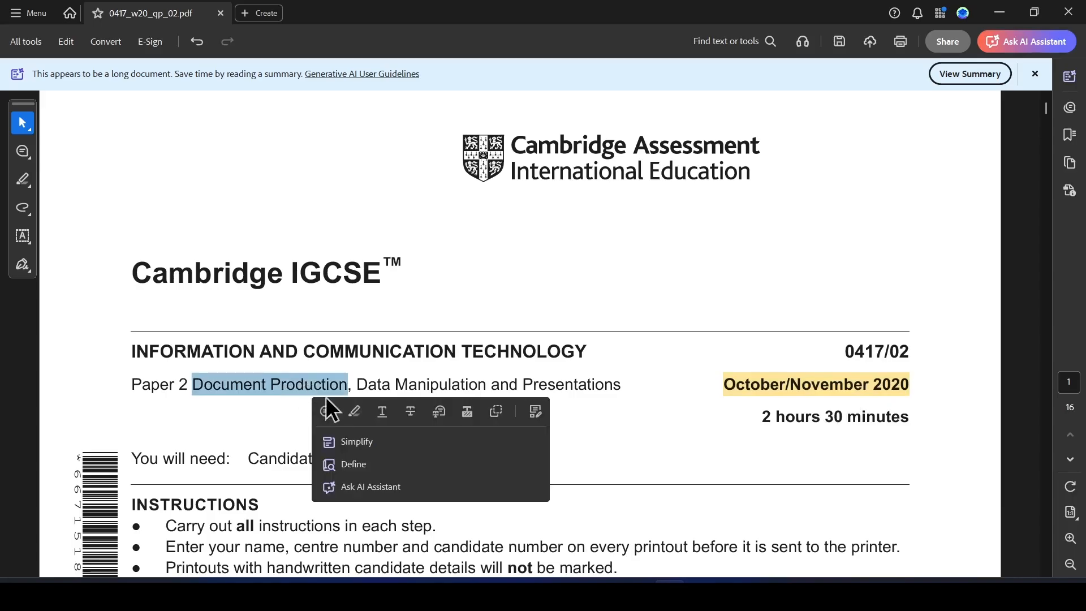
Highlight "Document Production" on the cover page, and "Task 1 – Evidence Document" and "N220EVIDENCE.rtf" on page 2
{"action": "left_click", "coordinate": [353, 411]}
{"action": "scroll", "coordinate": [356, 405], "scroll_direction": "down", "scroll_amount": 3}
{"action": "scroll", "coordinate": [365, 392], "scroll_direction": "down", "scroll_amount": 20}
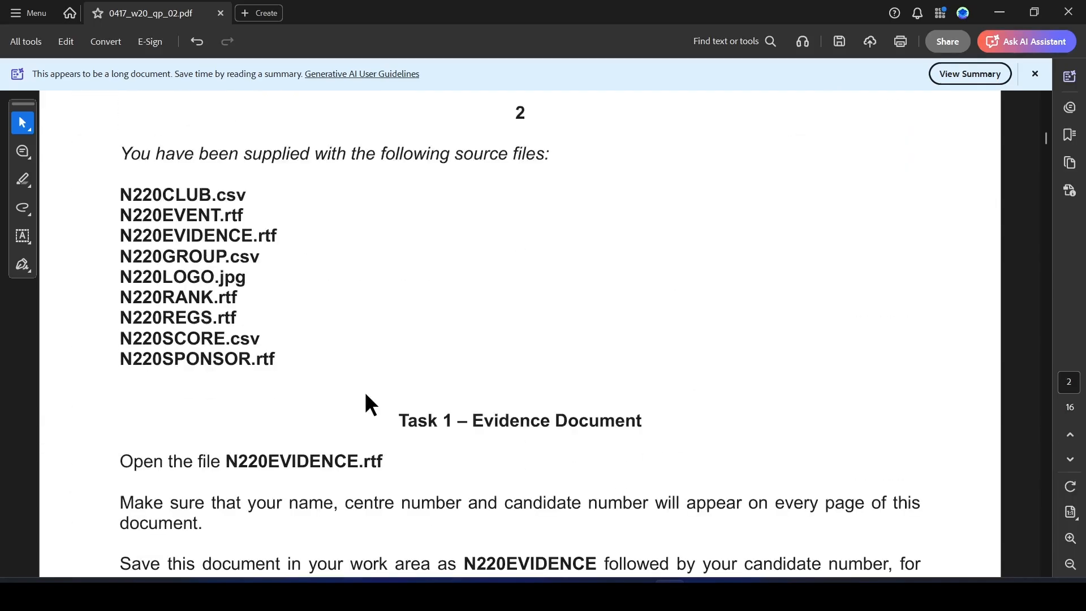
{"action": "scroll", "coordinate": [365, 396], "scroll_direction": "down", "scroll_amount": 10}
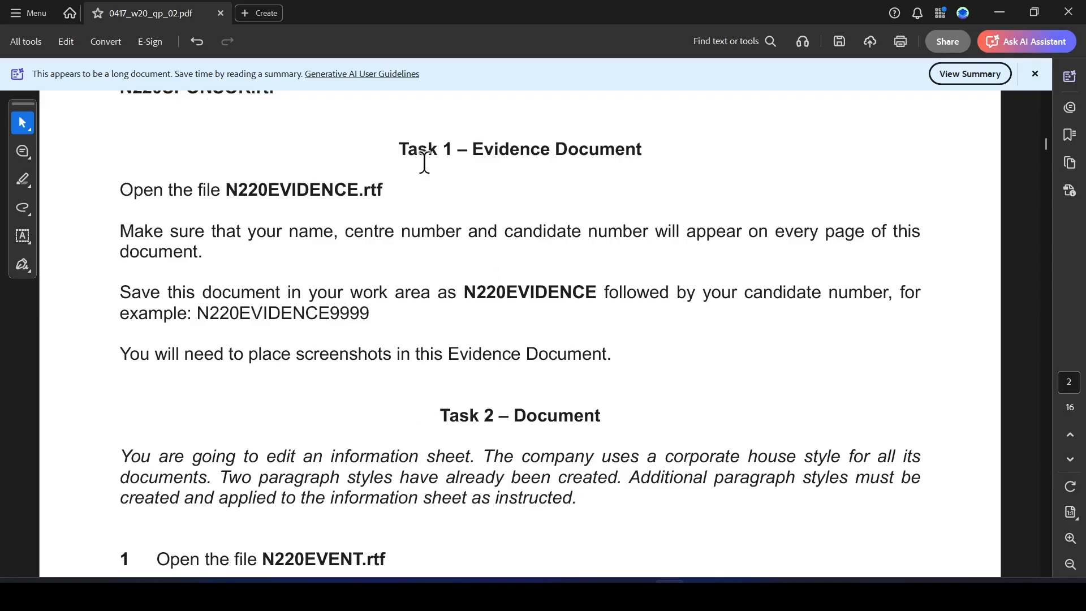
{"action": "left_click_drag", "start_coordinate": [400, 148], "coordinate": [640, 148]}
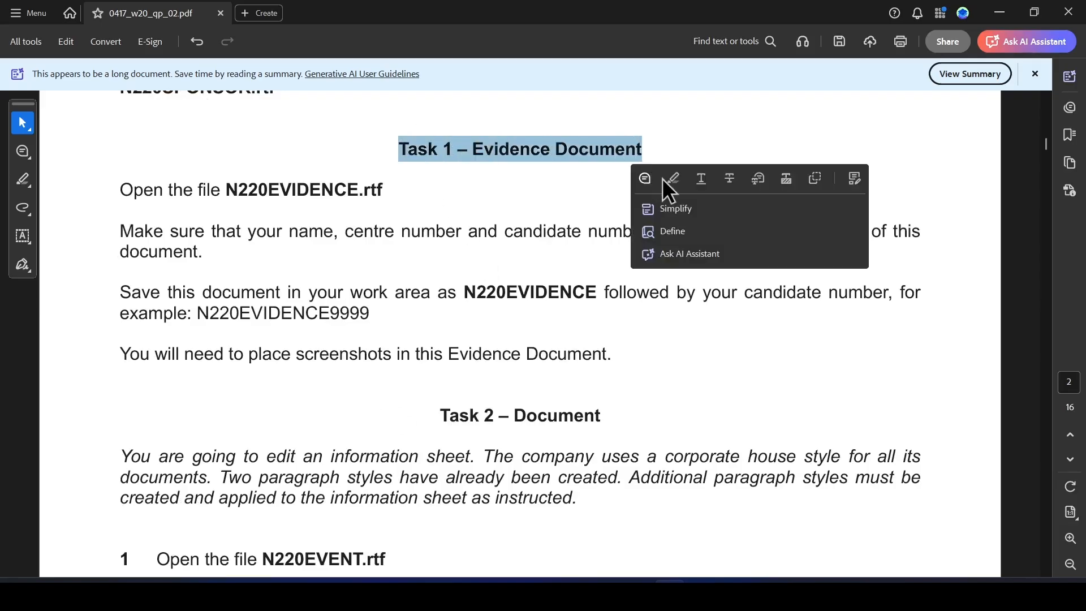
{"action": "left_click", "coordinate": [673, 180]}
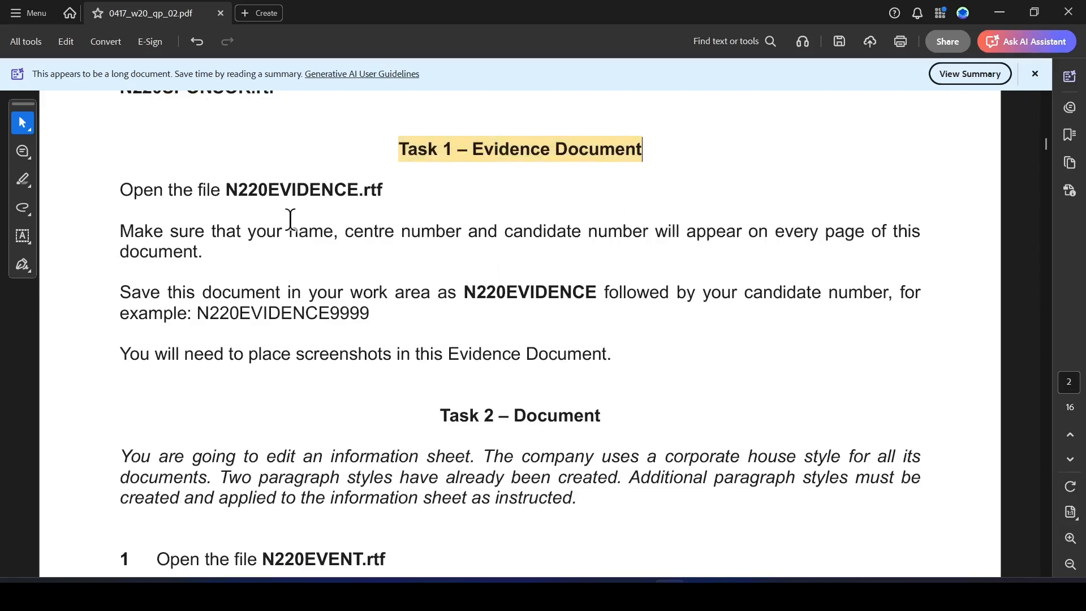
{"action": "left_click_drag", "start_coordinate": [225, 190], "coordinate": [384, 191]}
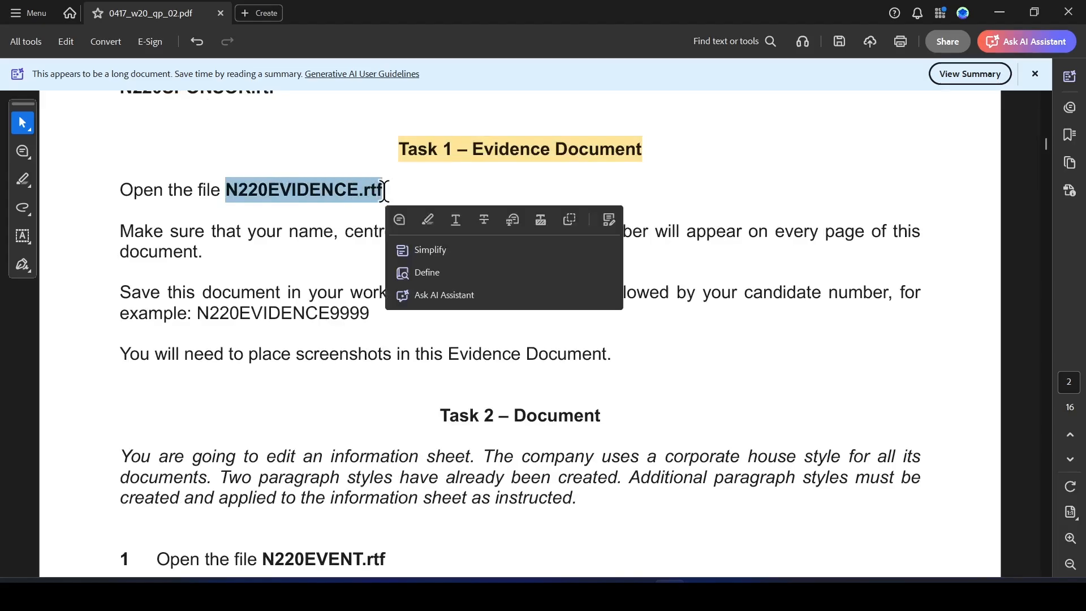
{"action": "left_click", "coordinate": [426, 222]}
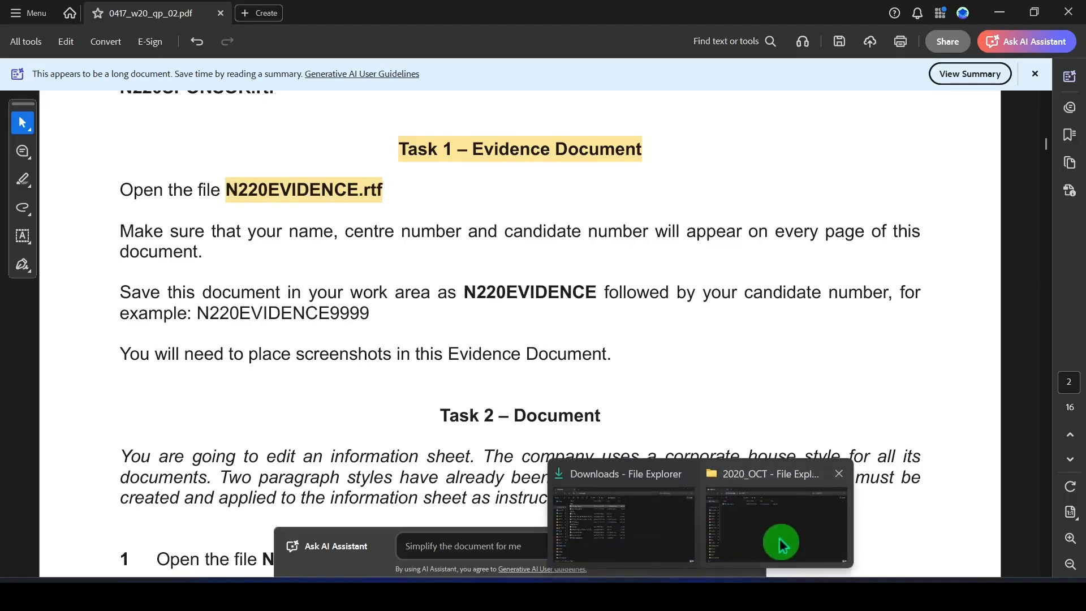
Switch to the 2020_OCT folder in File Explorer and extract 0417_w20_sf_02.zip to its default destination
{"action": "left_click", "coordinate": [781, 538]}
{"action": "left_click", "coordinate": [158, 139]}
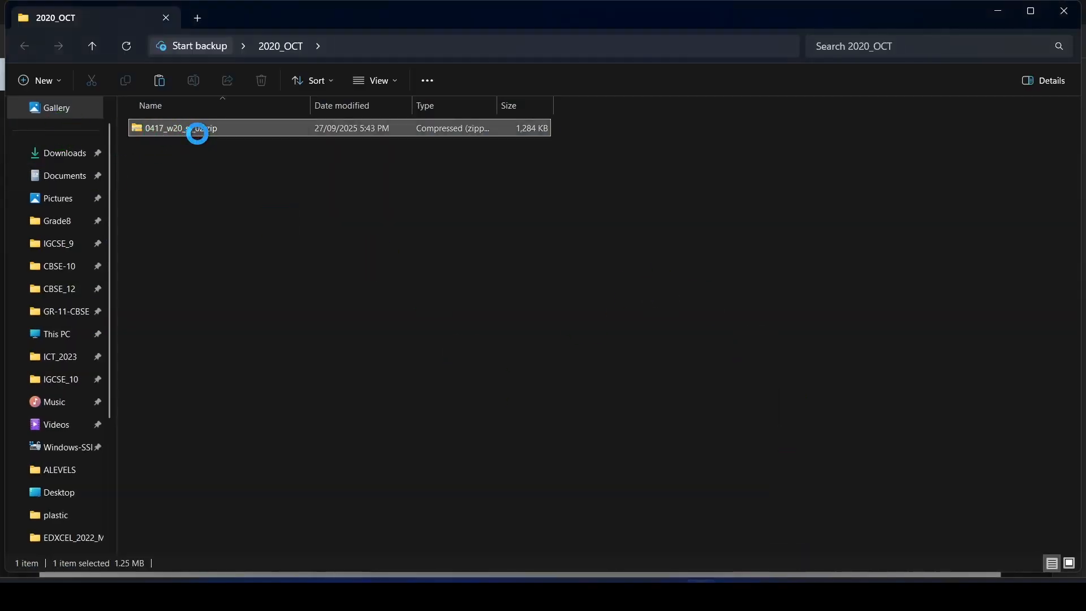
{"action": "right_click", "coordinate": [187, 134]}
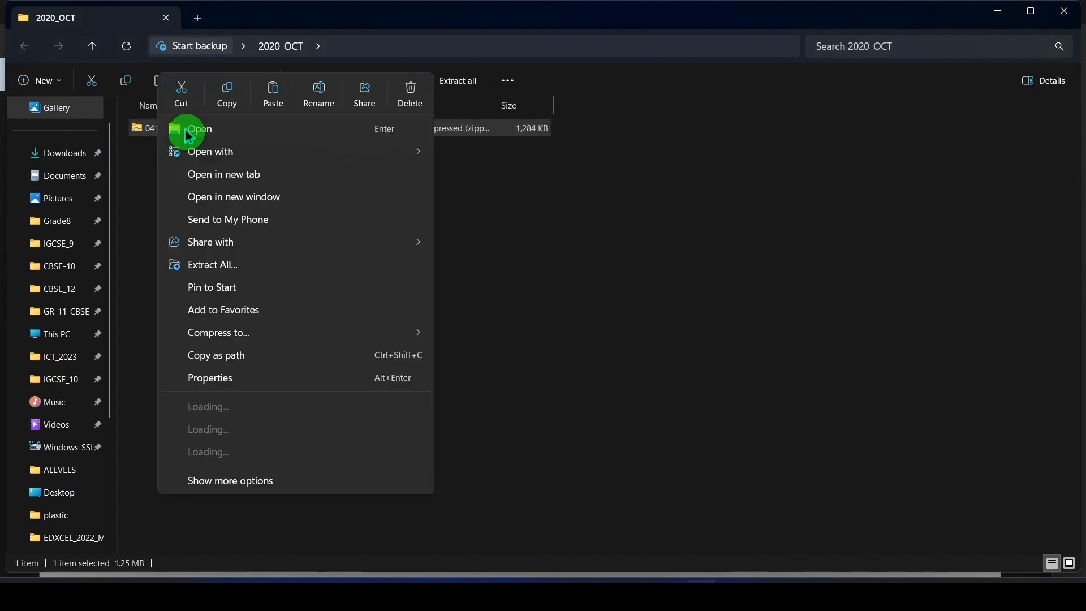
{"action": "left_click", "coordinate": [229, 266]}
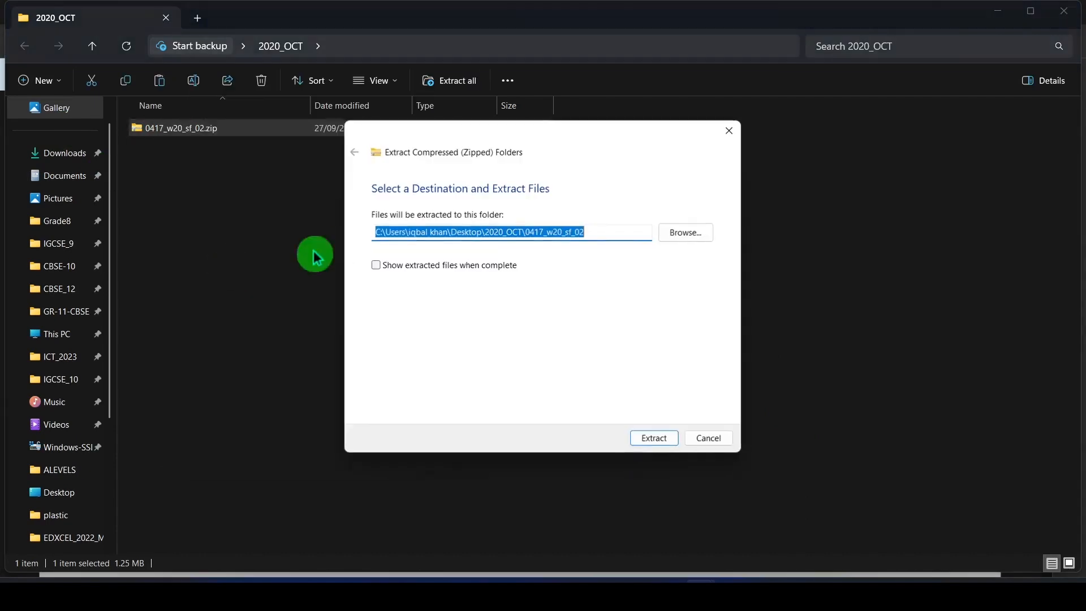
{"action": "left_click", "coordinate": [658, 444]}
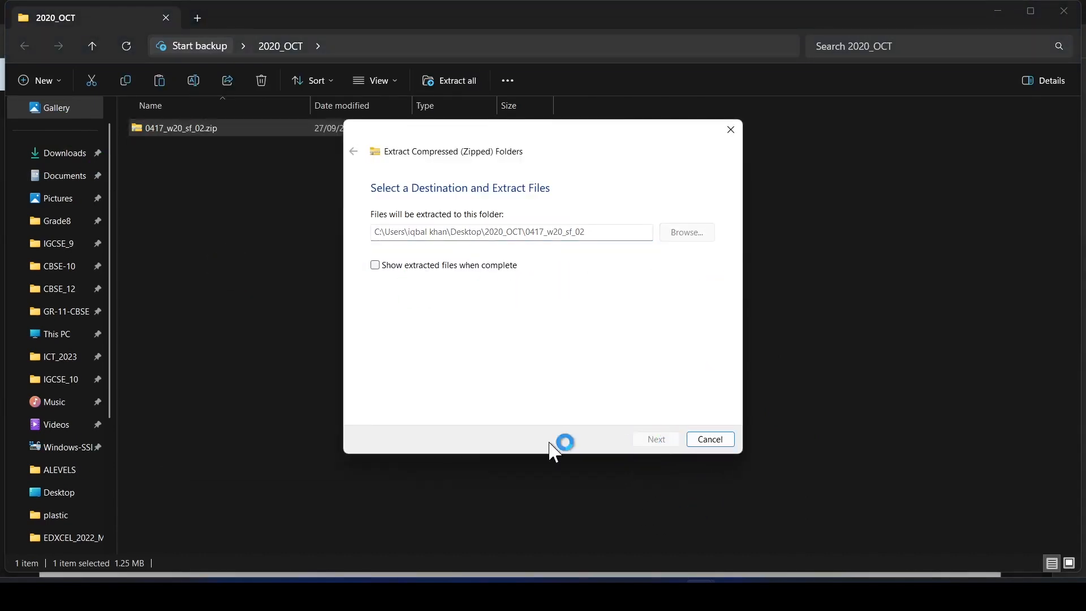
Open N220EVIDENCE.rtf in Word from the November 2020 confidential source files folder inside the extracted 0417_w20_sf_02 folder
{"action": "double_click", "coordinate": [170, 129]}
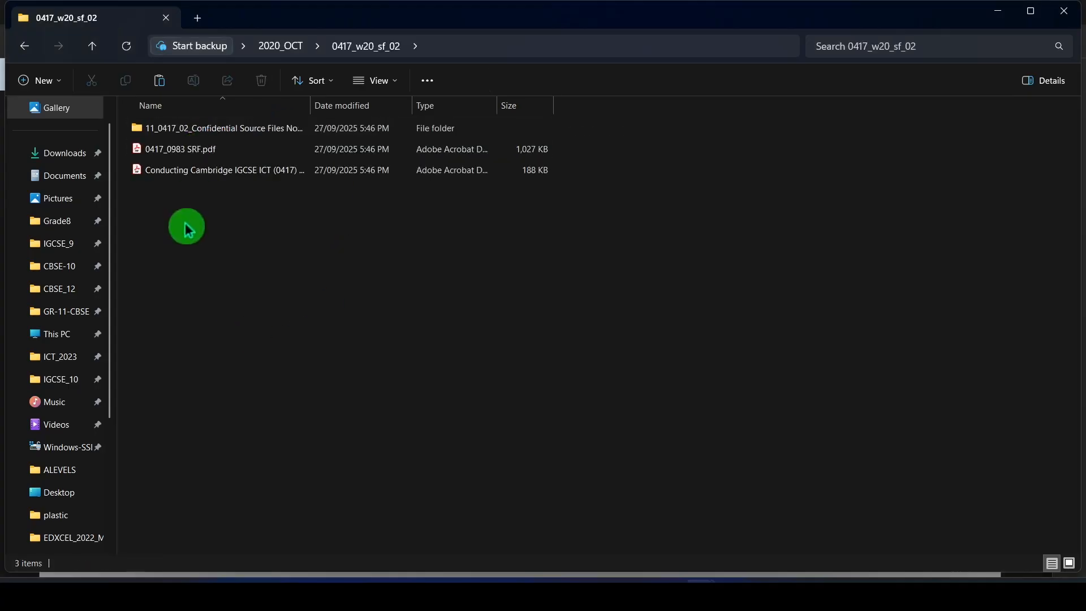
{"action": "double_click", "coordinate": [207, 133]}
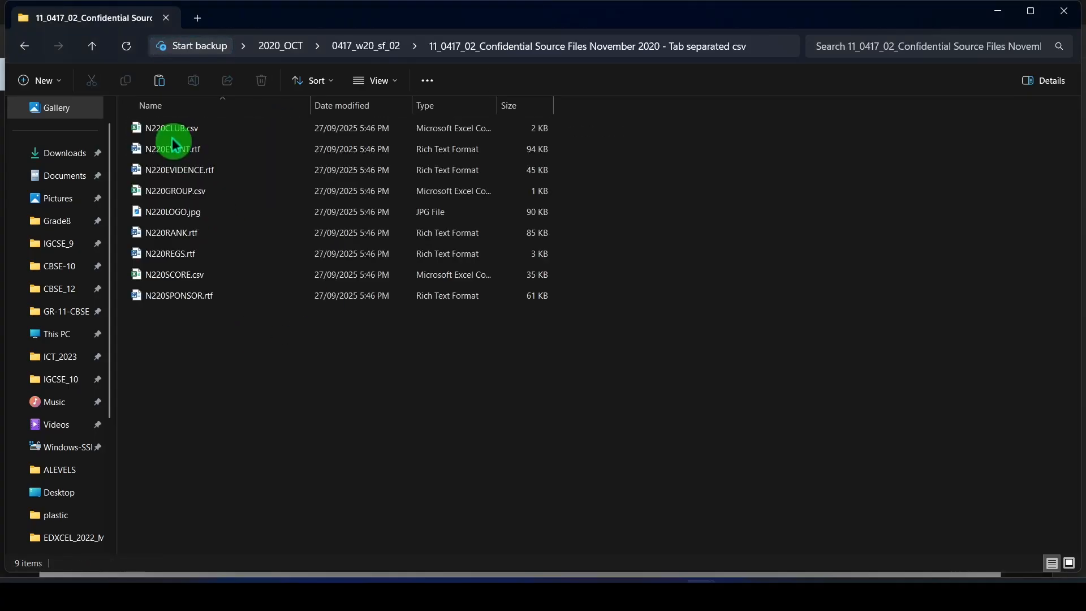
{"action": "double_click", "coordinate": [182, 169]}
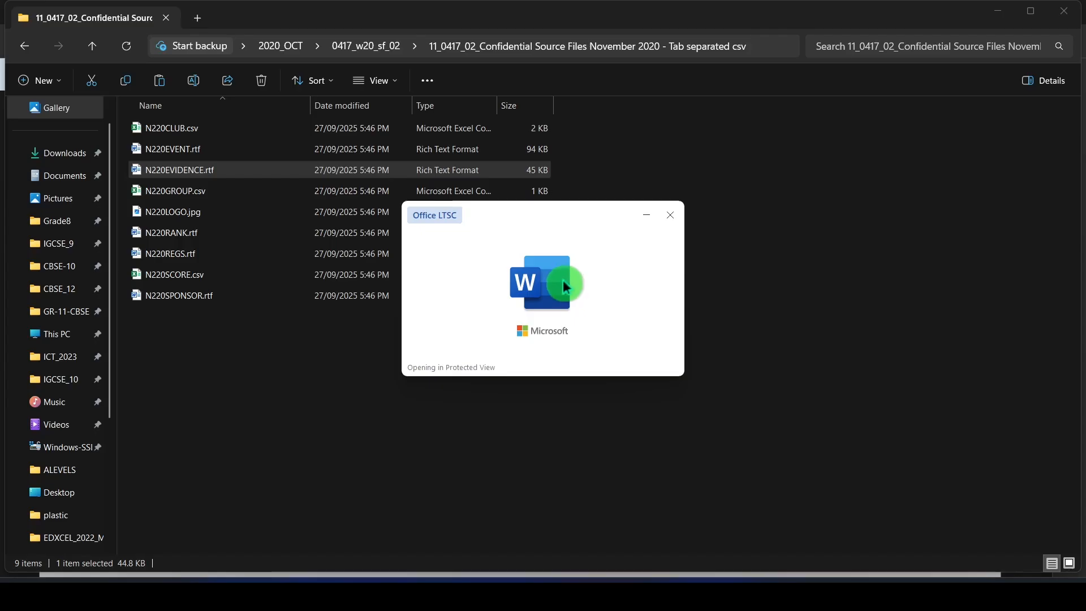
{"action": "left_click", "coordinate": [277, 406]}
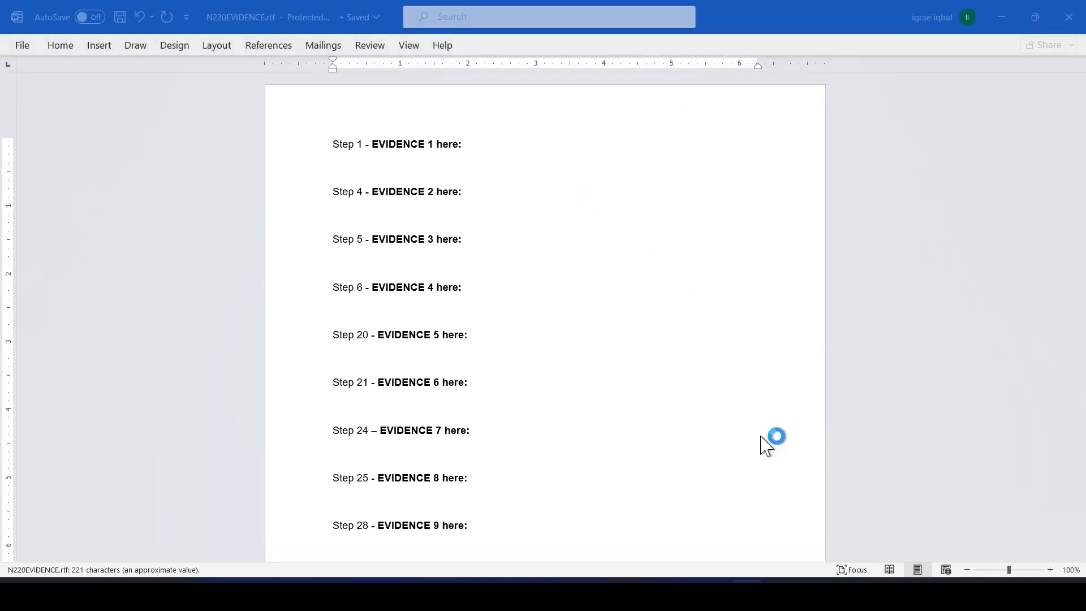
Check the required save name for the evidence document in the question paper's Task 1, and return to Word
{"action": "left_click", "coordinate": [655, 593]}
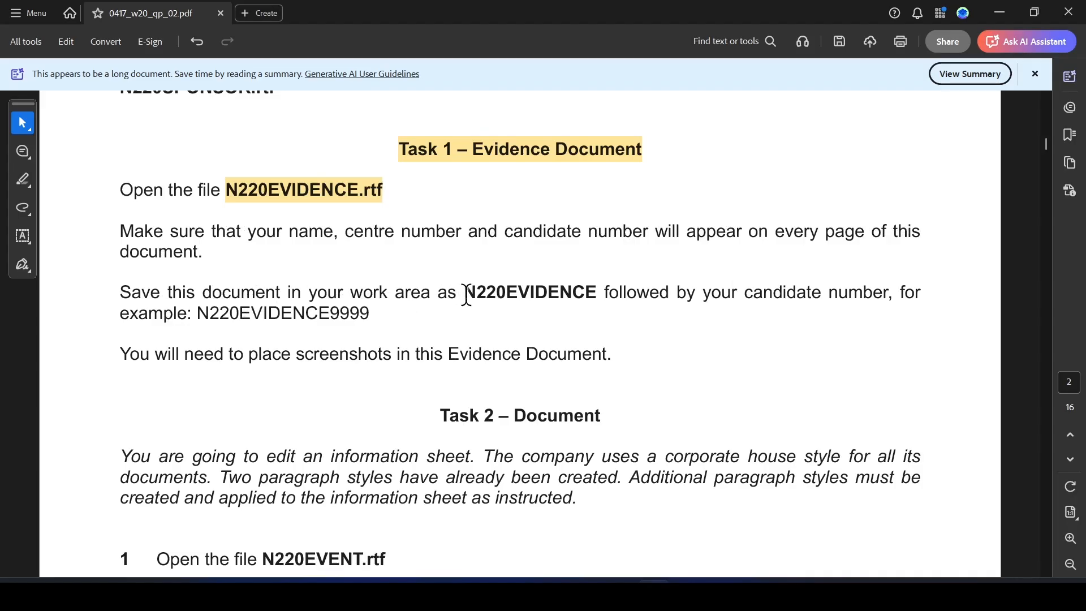
{"action": "left_click_drag", "start_coordinate": [465, 294], "coordinate": [594, 300]}
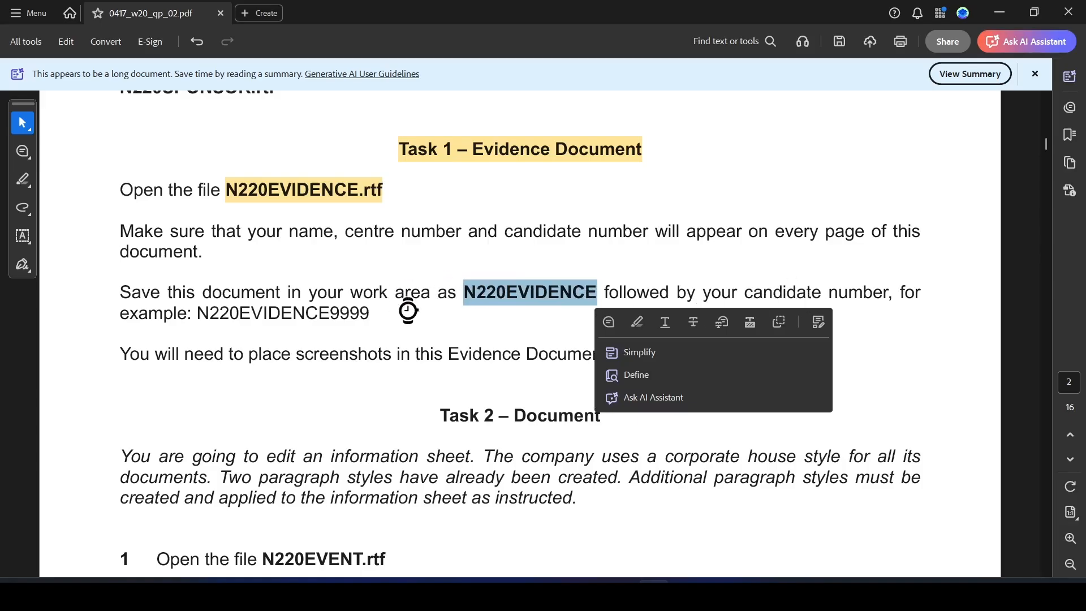
{"action": "left_click", "coordinate": [758, 581]}
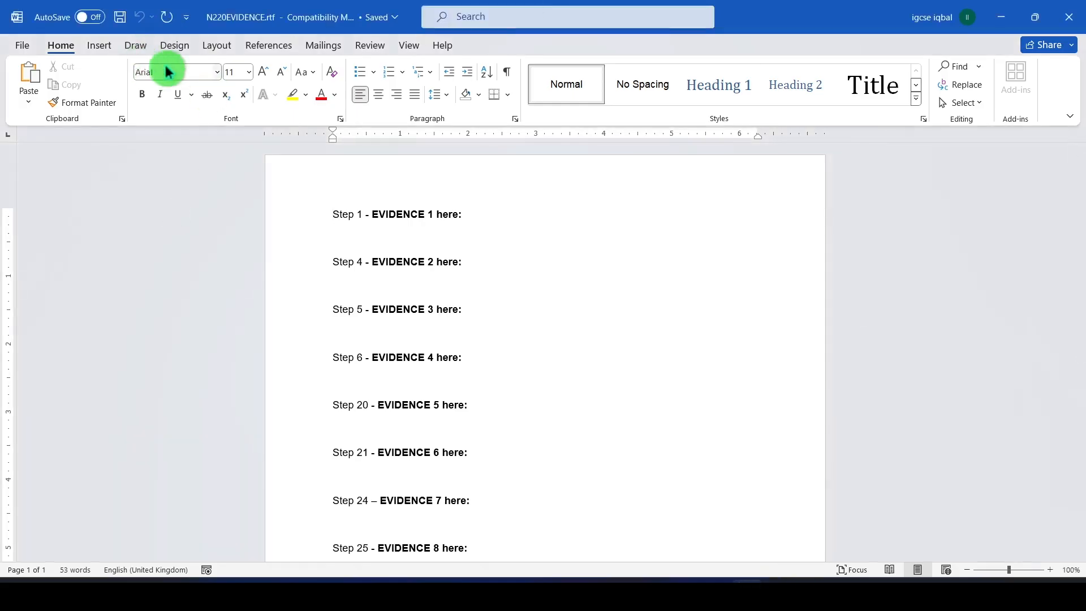
Insert a Blank header containing the candidate's name, centre number and candidate number, and return to the document body
{"action": "left_click", "coordinate": [99, 46]}
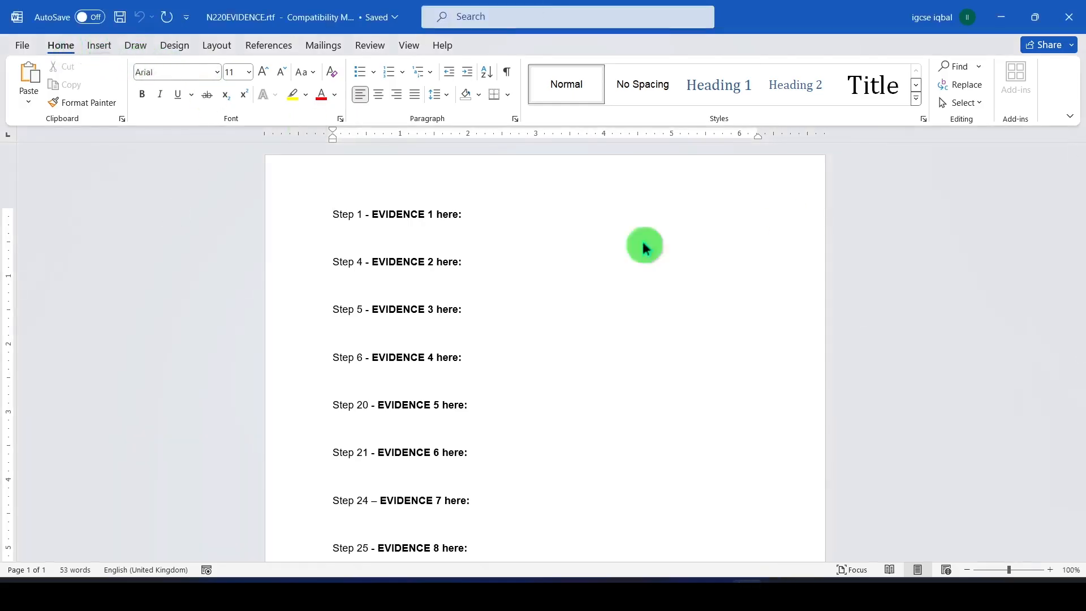
{"action": "left_click", "coordinate": [641, 79]}
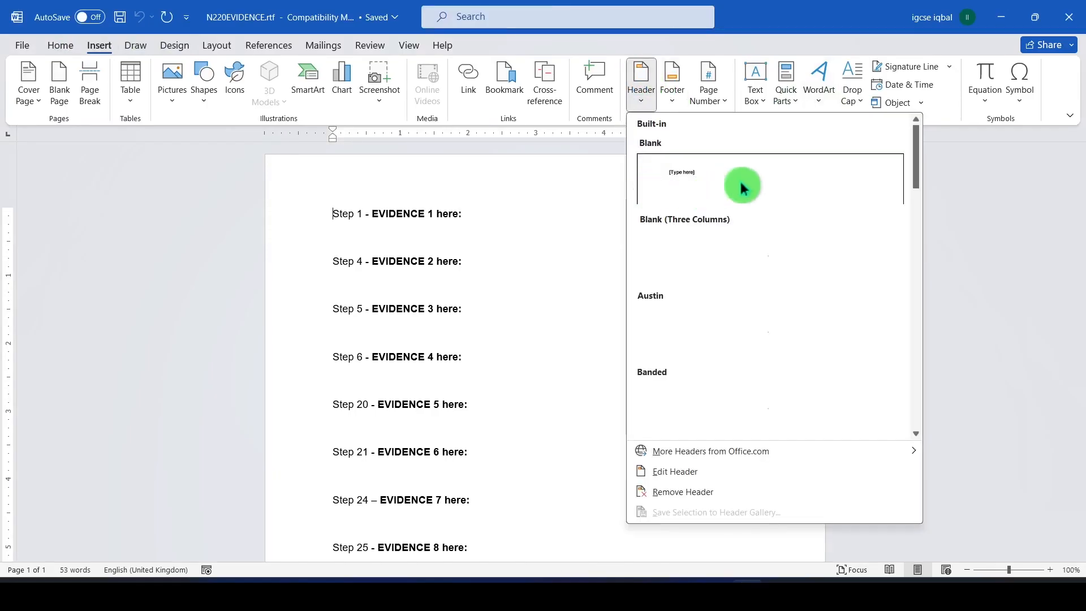
{"action": "left_click", "coordinate": [739, 181]}
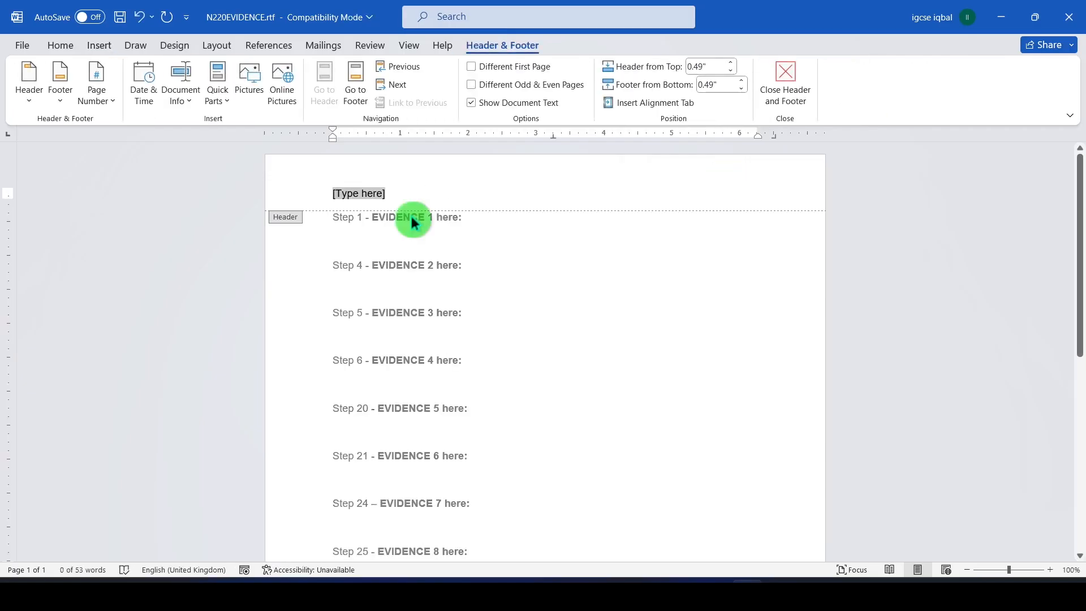
{"action": "key", "text": "Caps_Lock"}
{"action": "type", "text": "ABC"}
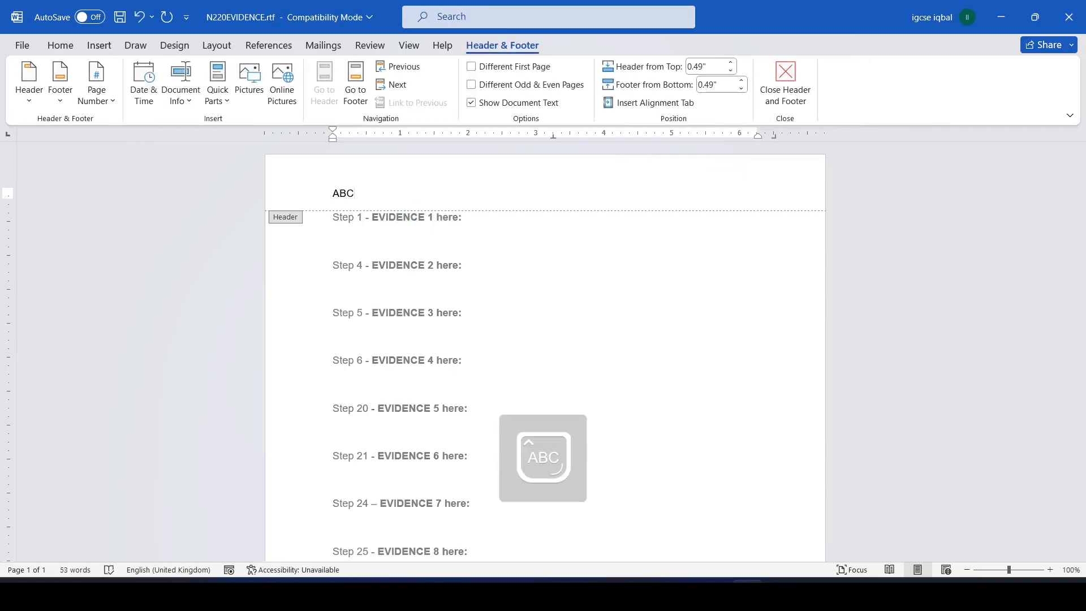
{"action": "type", "text": "IN1231234"}
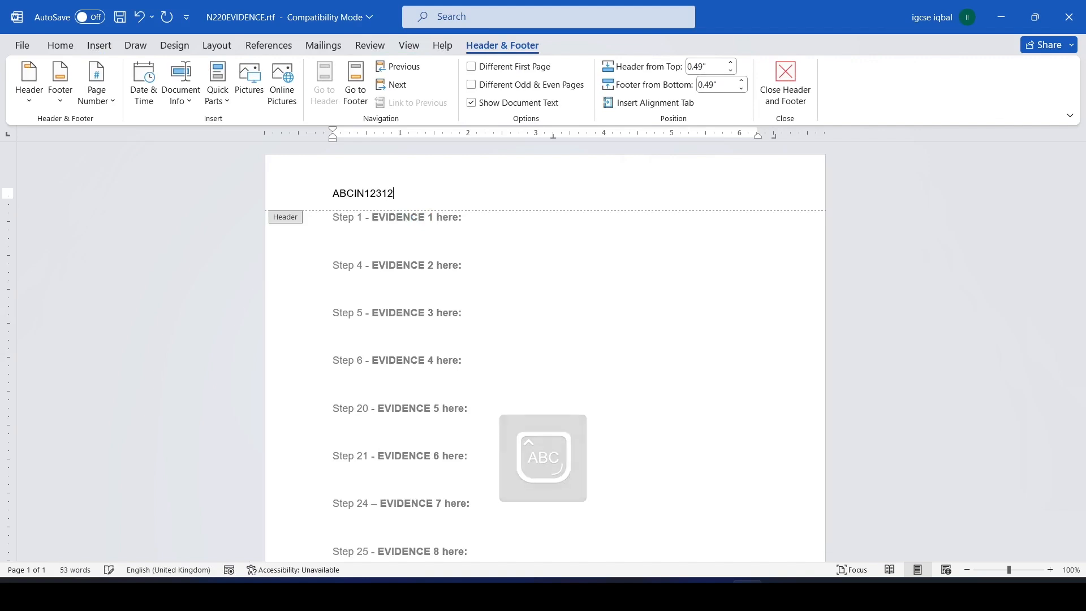
{"action": "double_click", "coordinate": [684, 288]}
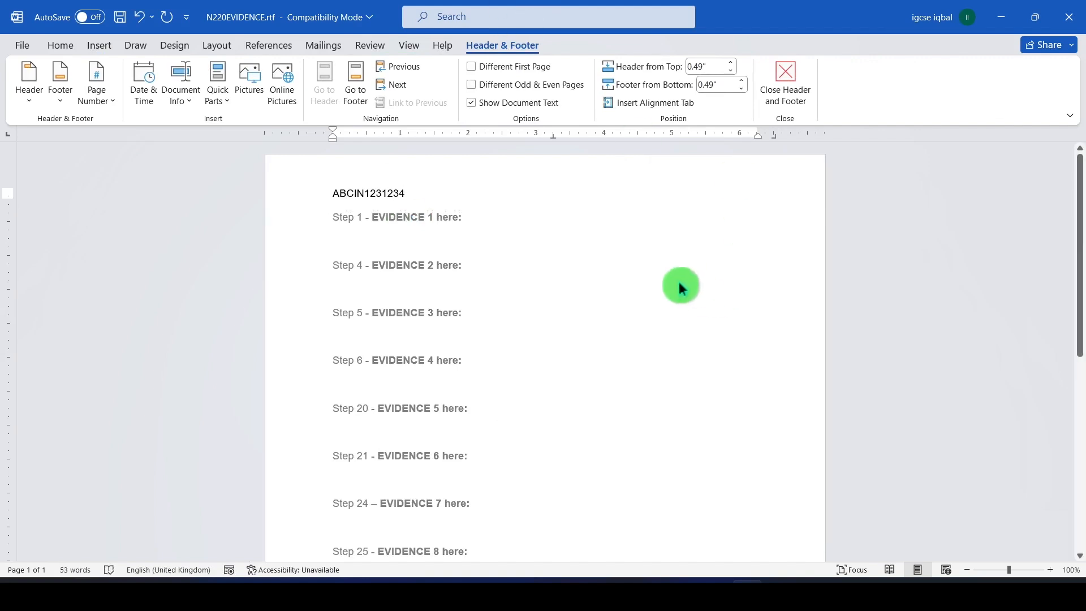
Save the document in the November 2020 source files folder as a Word Document (.docx), named N220EVIDENCE followed by the candidate number
{"action": "left_click", "coordinate": [22, 45]}
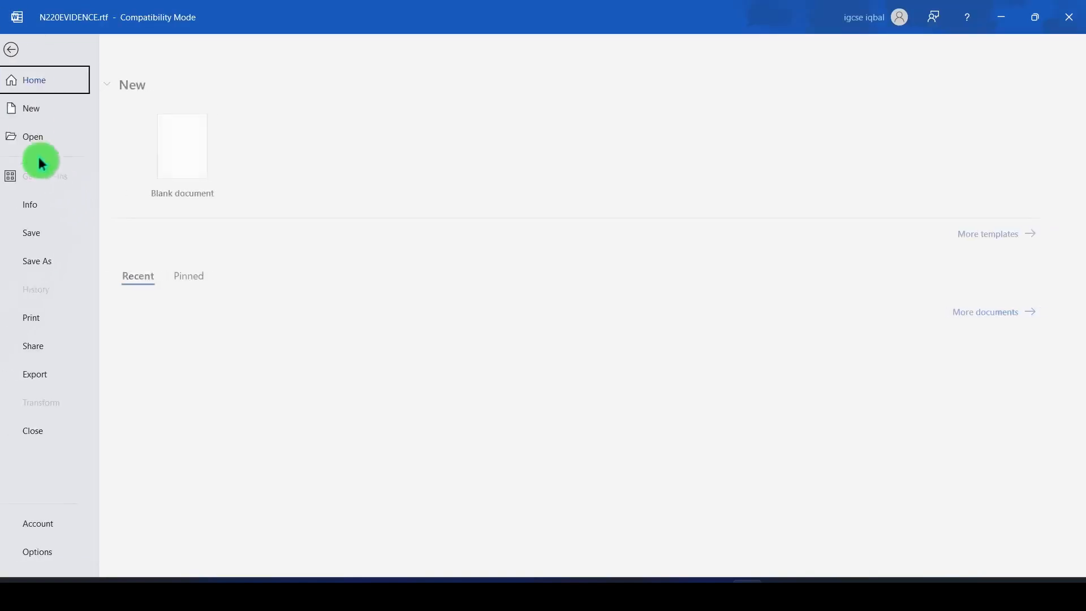
{"action": "left_click", "coordinate": [81, 261]}
{"action": "left_click", "coordinate": [181, 221]}
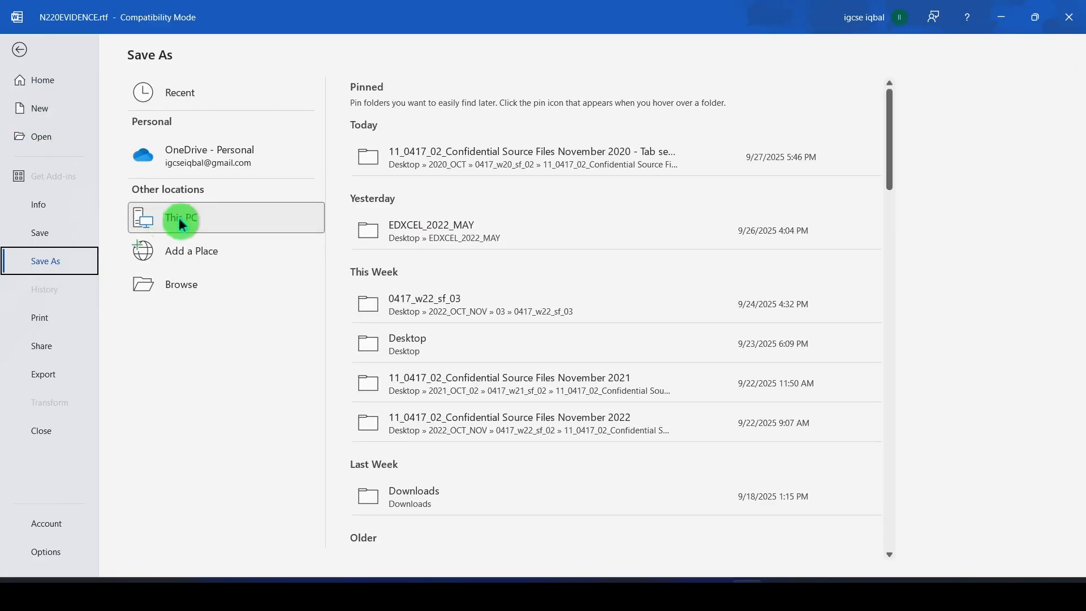
{"action": "left_click", "coordinate": [569, 164]}
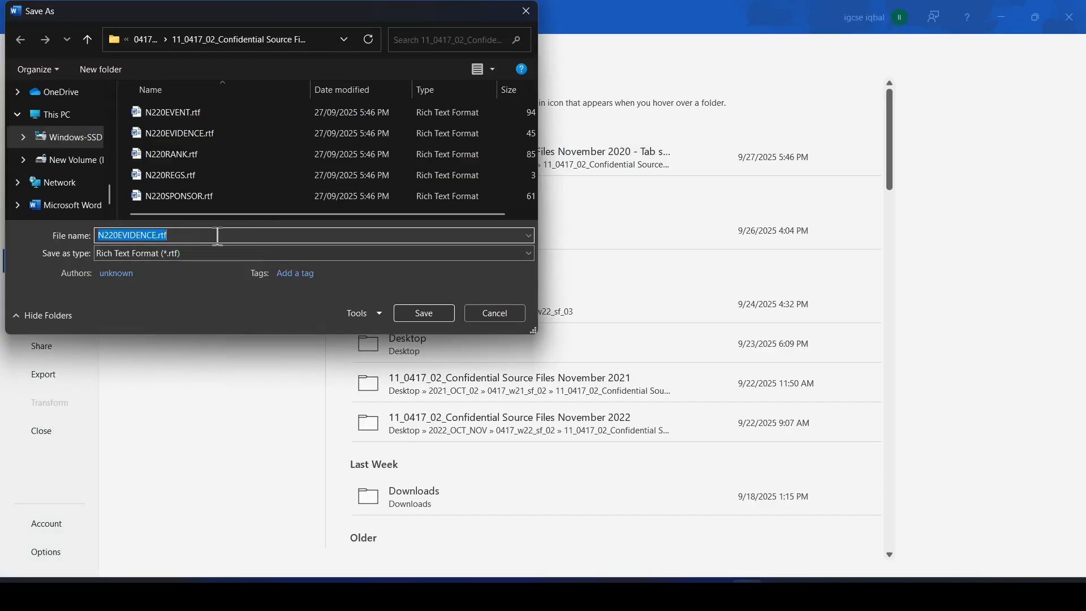
{"action": "left_click", "coordinate": [206, 235]}
{"action": "key", "text": "BackSpace"}
{"action": "key", "text": "BackSpace"}
{"action": "key", "text": "BackSpace"}
{"action": "key", "text": "BackSpace"}
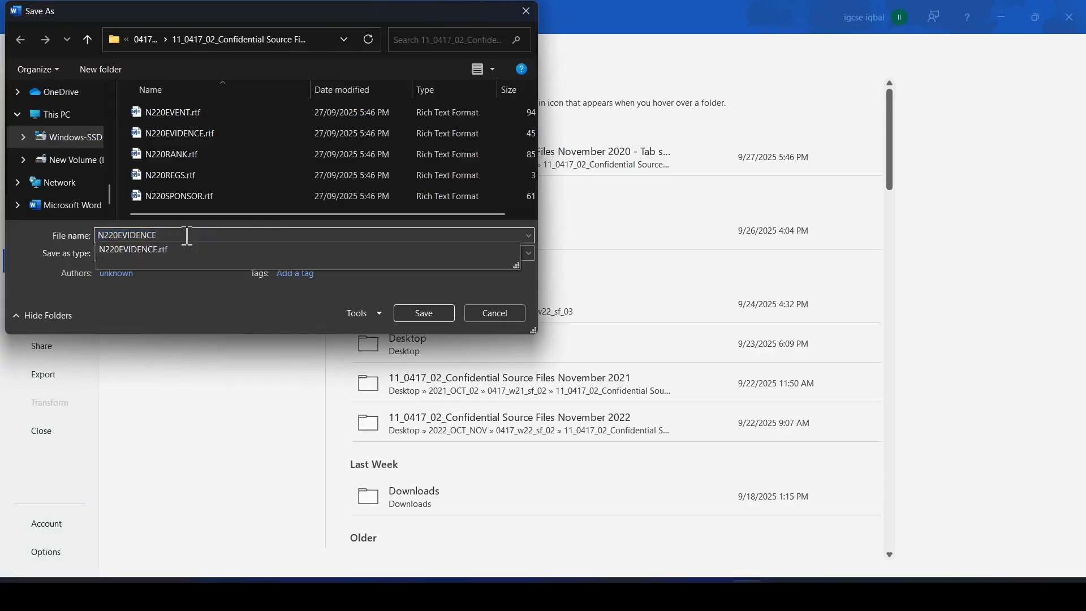
{"action": "type", "text": "12345"}
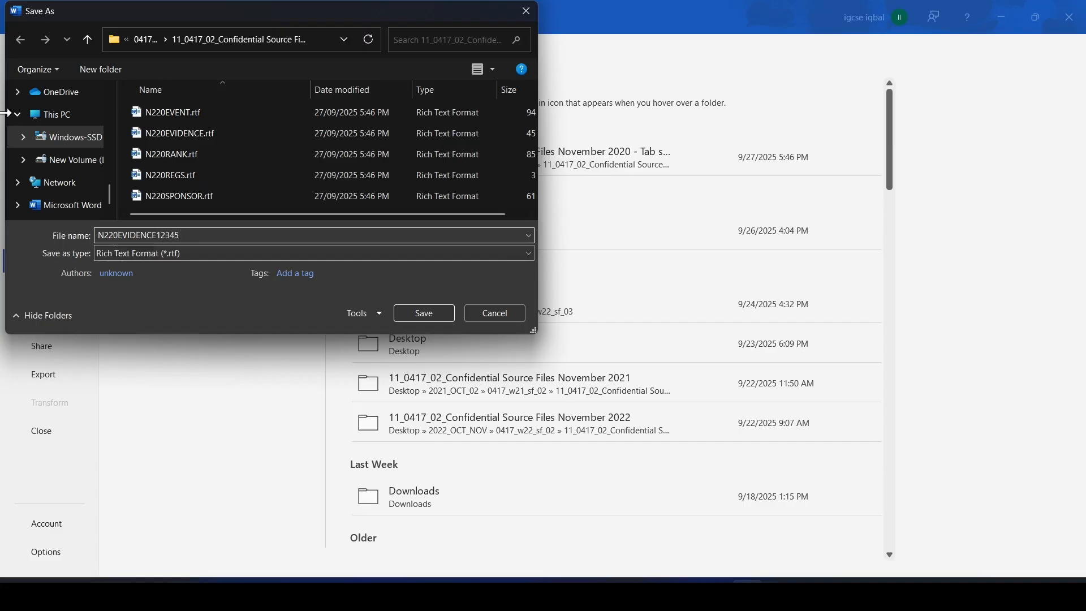
{"action": "left_click", "coordinate": [194, 252]}
{"action": "left_click", "coordinate": [164, 268]}
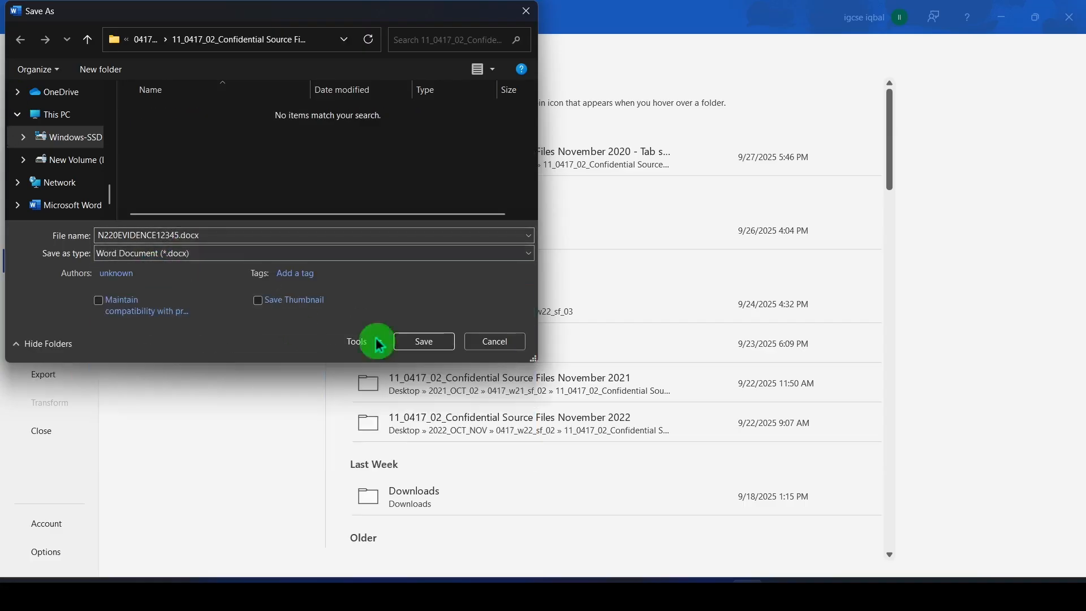
{"action": "left_click", "coordinate": [427, 342]}
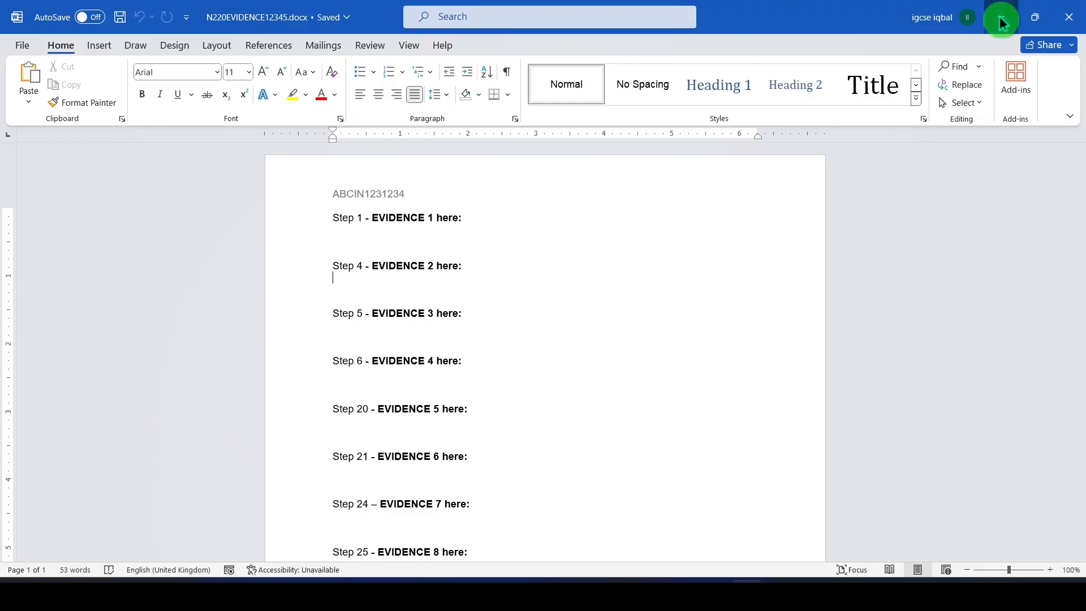
Return to the question paper in Acrobat and highlight the "Task 2 – Document" heading
{"action": "left_click", "coordinate": [1000, 16]}
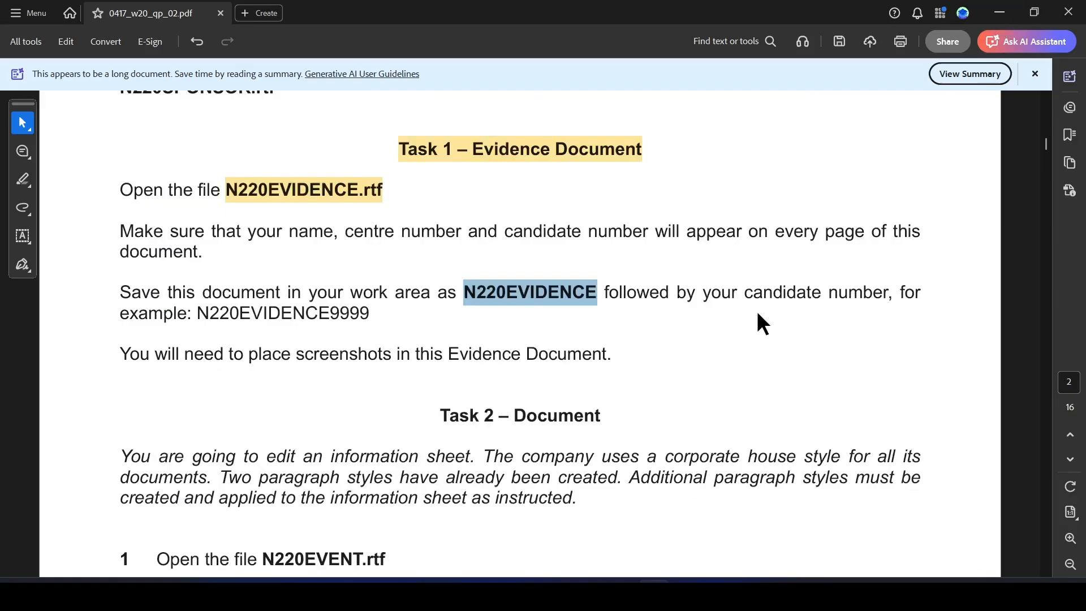
{"action": "scroll", "coordinate": [673, 358], "scroll_direction": "down", "scroll_amount": 4}
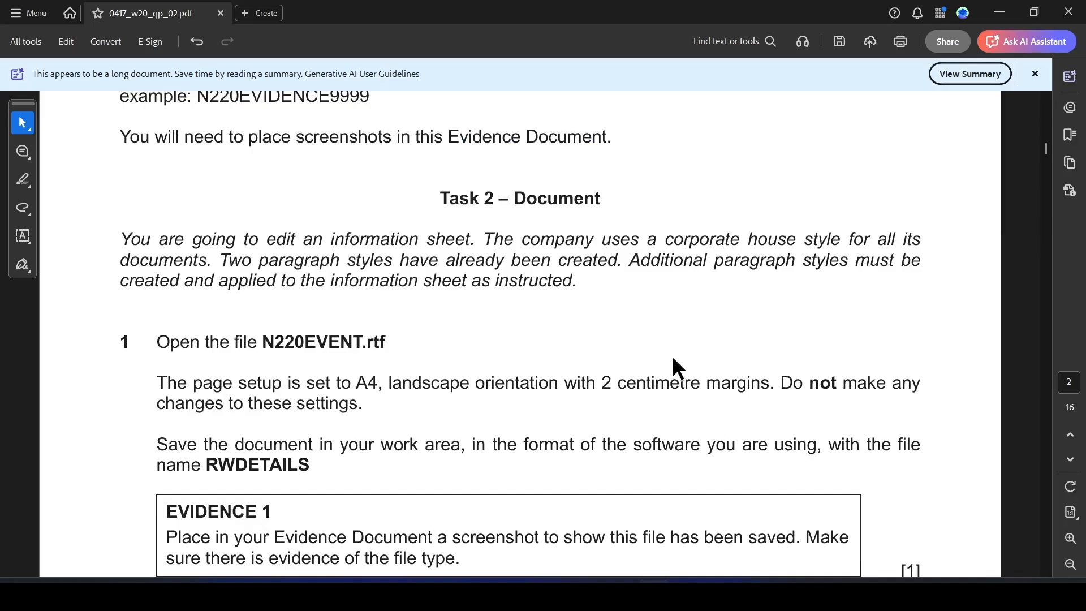
{"action": "left_click_drag", "start_coordinate": [440, 198], "coordinate": [594, 213]}
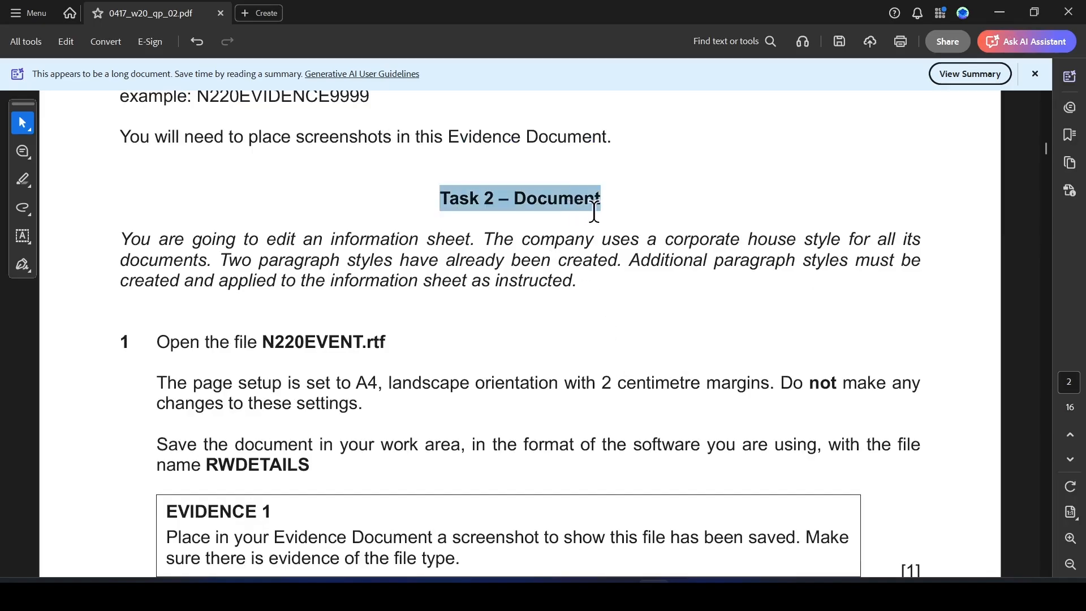
{"action": "left_click", "coordinate": [615, 225]}
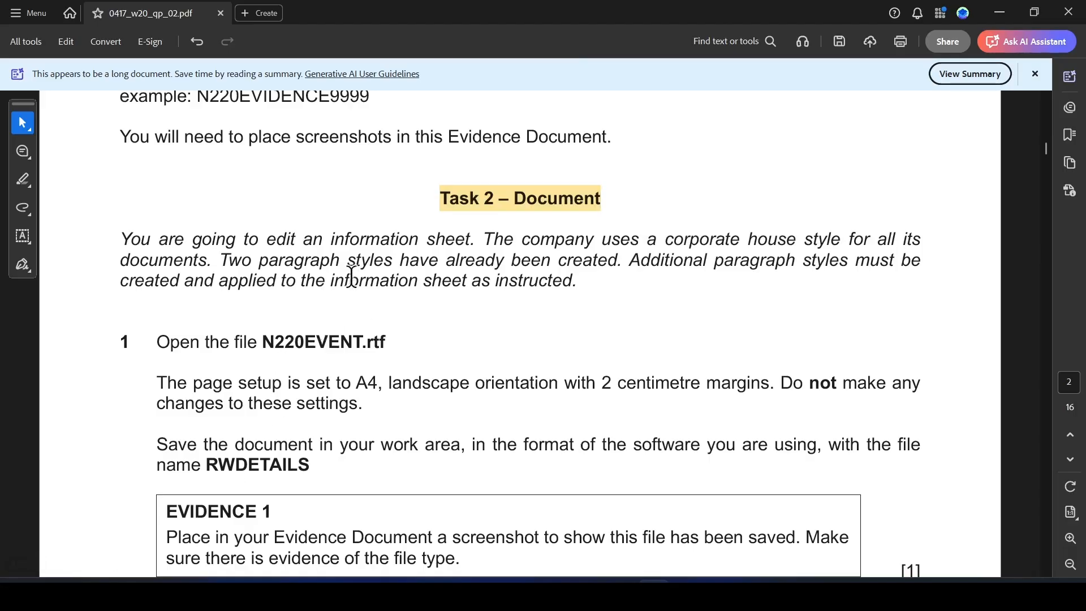
Highlight "have already been created" in the Task 2 introduction, and "N220EVENT.rtf" and "Do not" in step 1 of the question paper
{"action": "left_click_drag", "start_coordinate": [400, 265], "coordinate": [618, 270]}
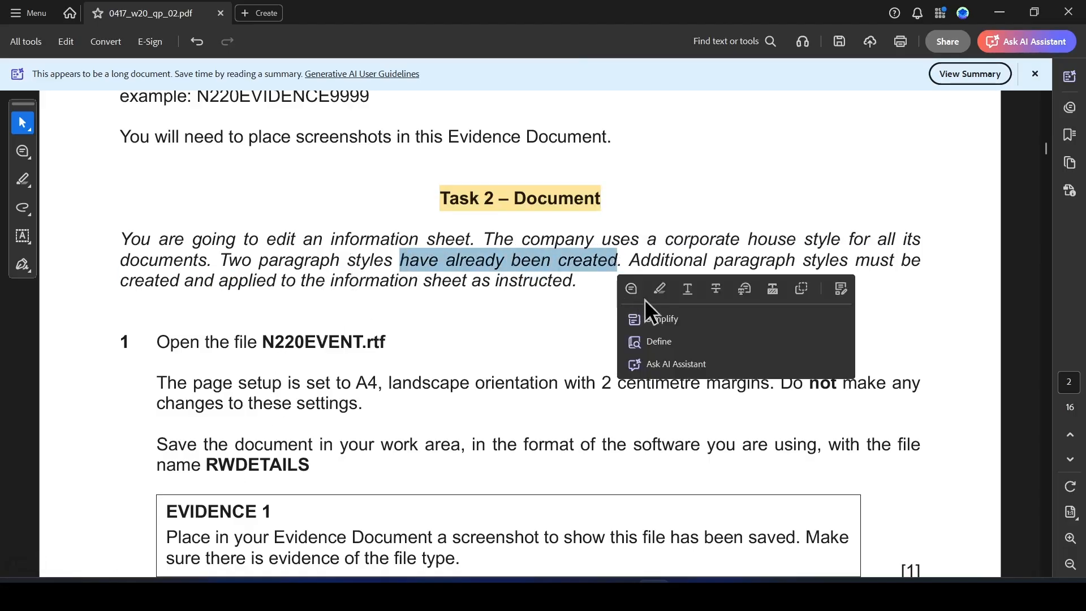
{"action": "left_click", "coordinate": [658, 290]}
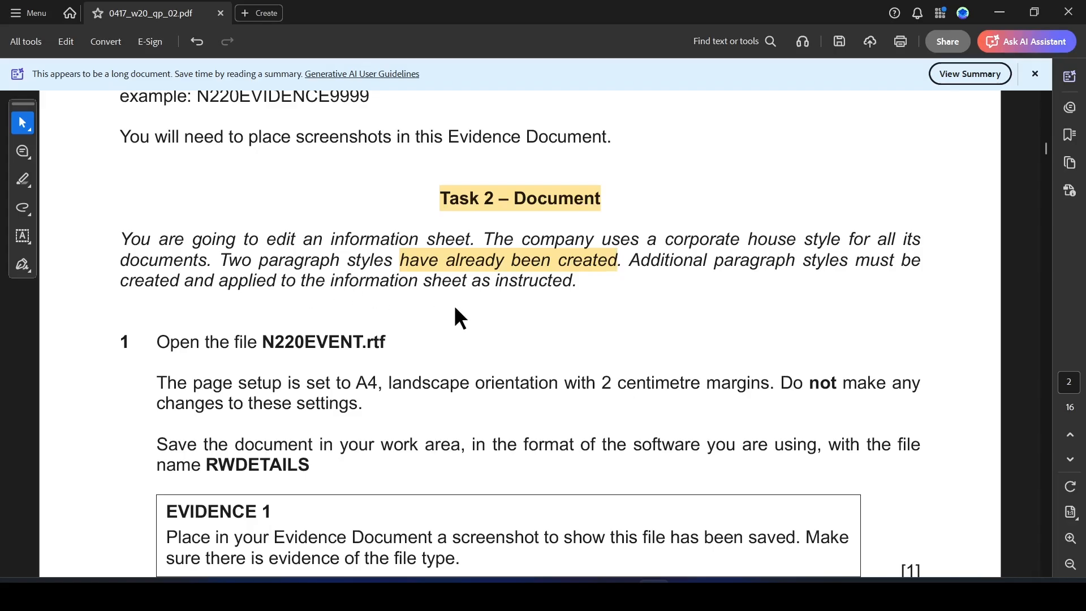
{"action": "scroll", "coordinate": [461, 313], "scroll_direction": "down", "scroll_amount": 3}
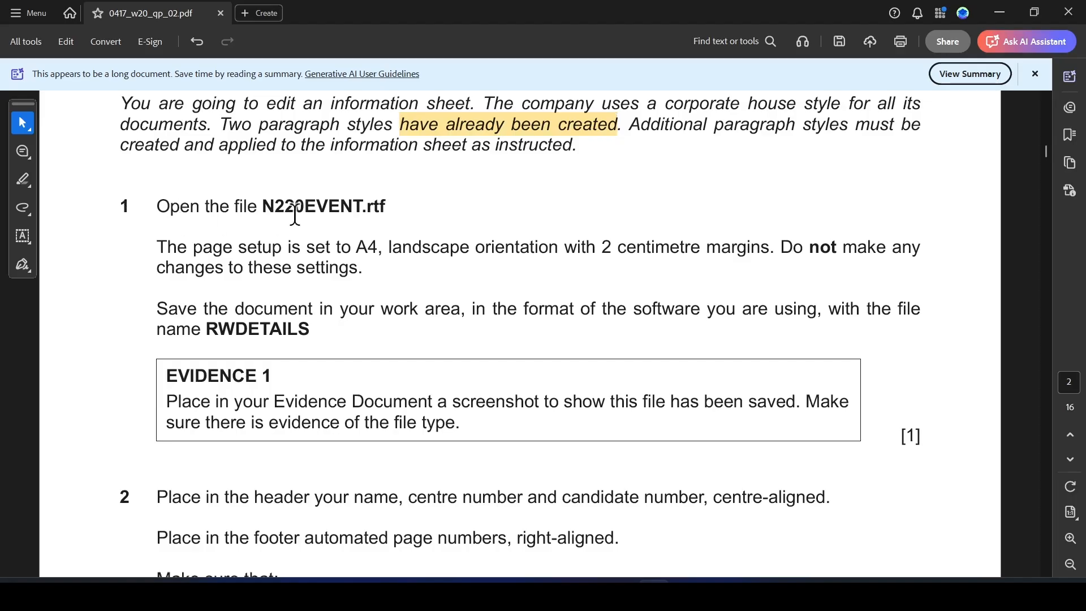
{"action": "left_click_drag", "start_coordinate": [262, 207], "coordinate": [401, 204]}
{"action": "left_click", "coordinate": [442, 234]}
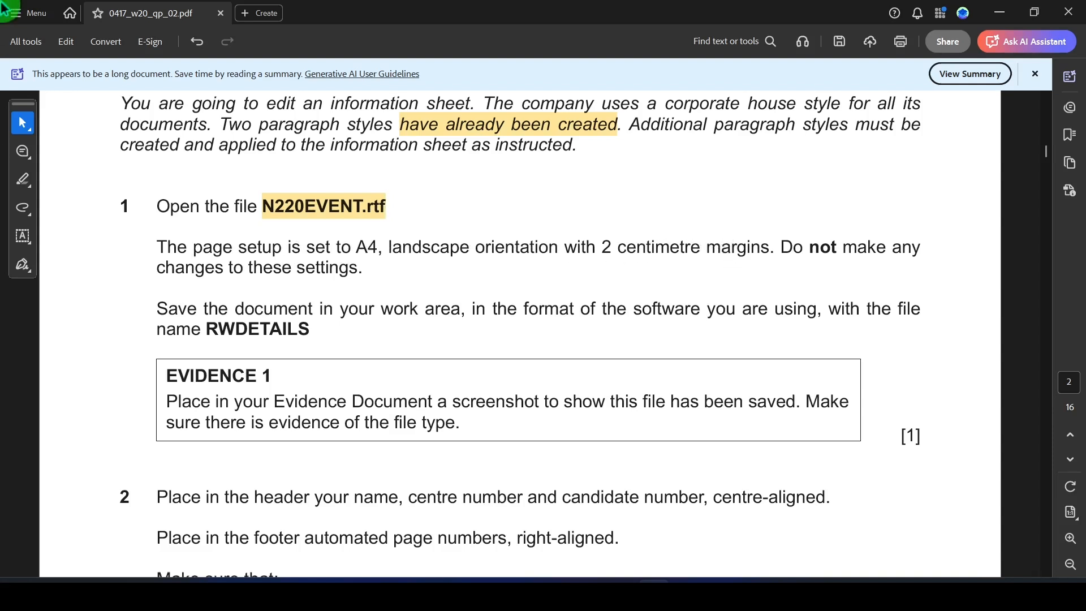
{"action": "left_click_drag", "start_coordinate": [774, 247], "coordinate": [837, 247]}
{"action": "left_click", "coordinate": [846, 275]}
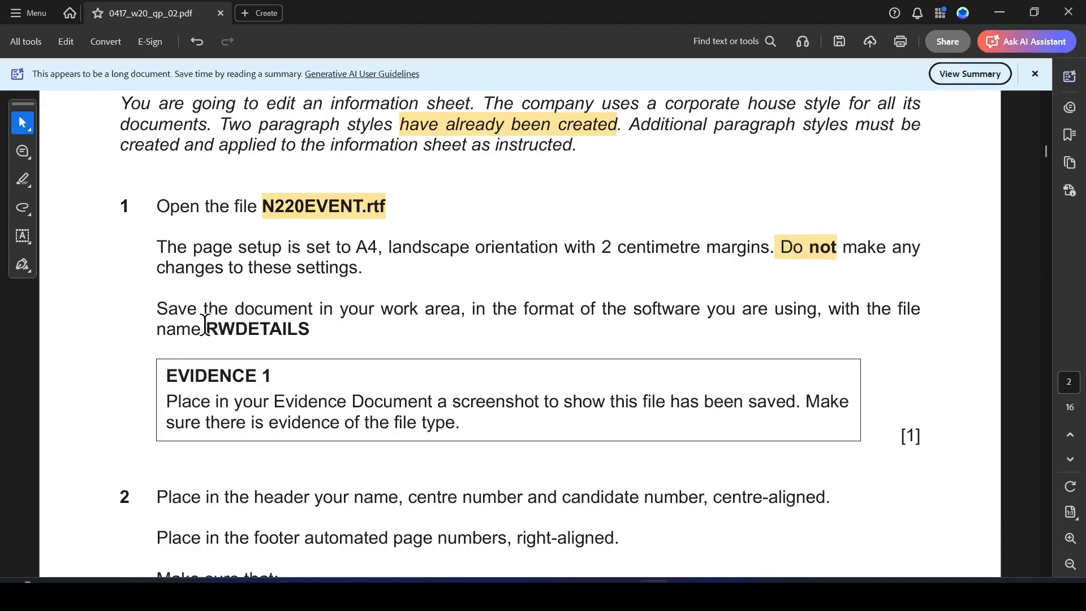
Copy the required file name RWDETAILS from step 1 of the question paper
{"action": "left_click_drag", "start_coordinate": [208, 330], "coordinate": [313, 330]}
{"action": "key", "text": "ctrl+c"}
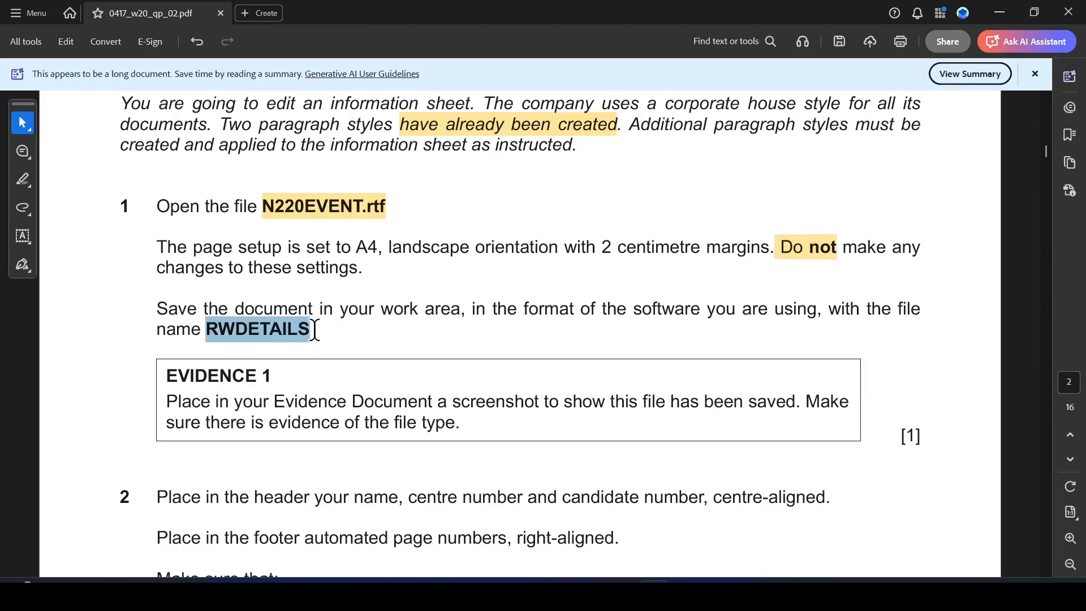
{"action": "left_click_drag", "start_coordinate": [314, 330], "coordinate": [315, 329]}
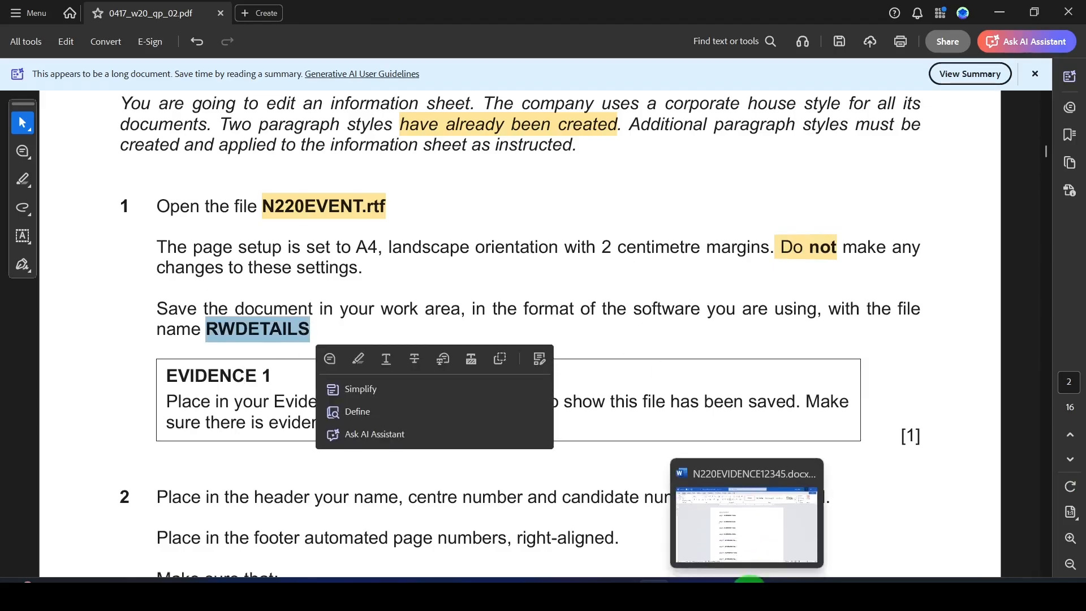
Open N220EVENT.rtf from the November 2020 source files folder in Word and enable editing
{"action": "left_click", "coordinate": [741, 581]}
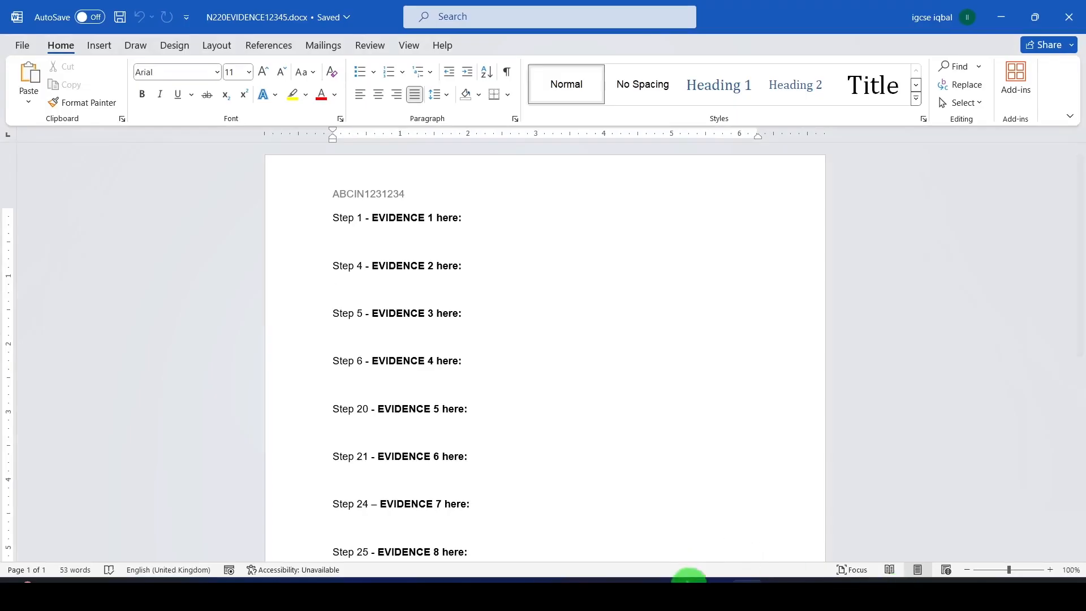
{"action": "left_click", "coordinate": [689, 579]}
{"action": "left_click", "coordinate": [744, 552]}
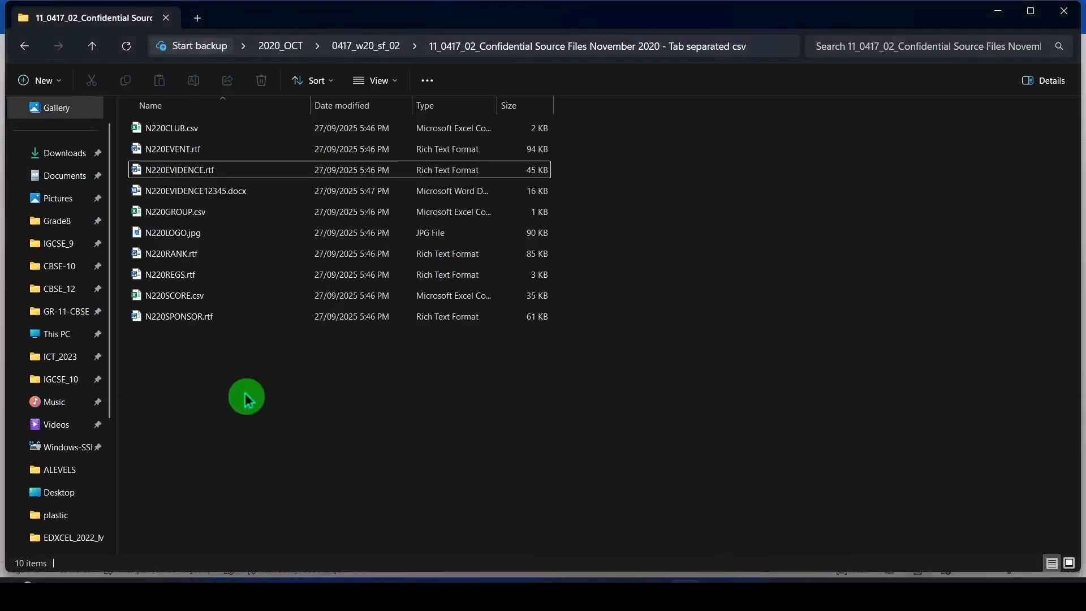
{"action": "left_click", "coordinate": [201, 151]}
{"action": "double_click", "coordinate": [202, 155]}
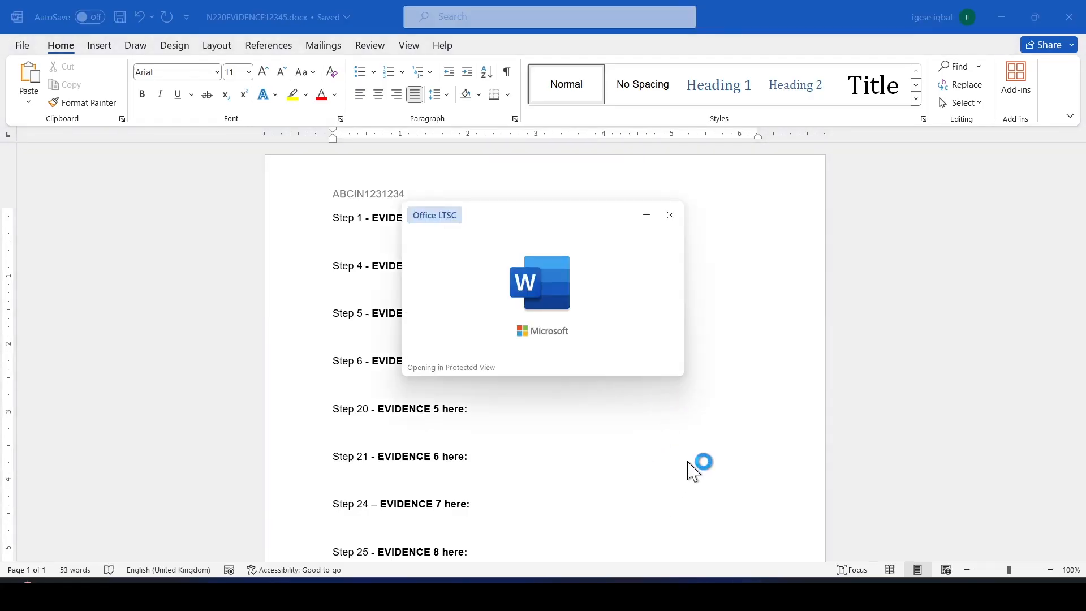
{"action": "mouse_move", "coordinate": [746, 593]}
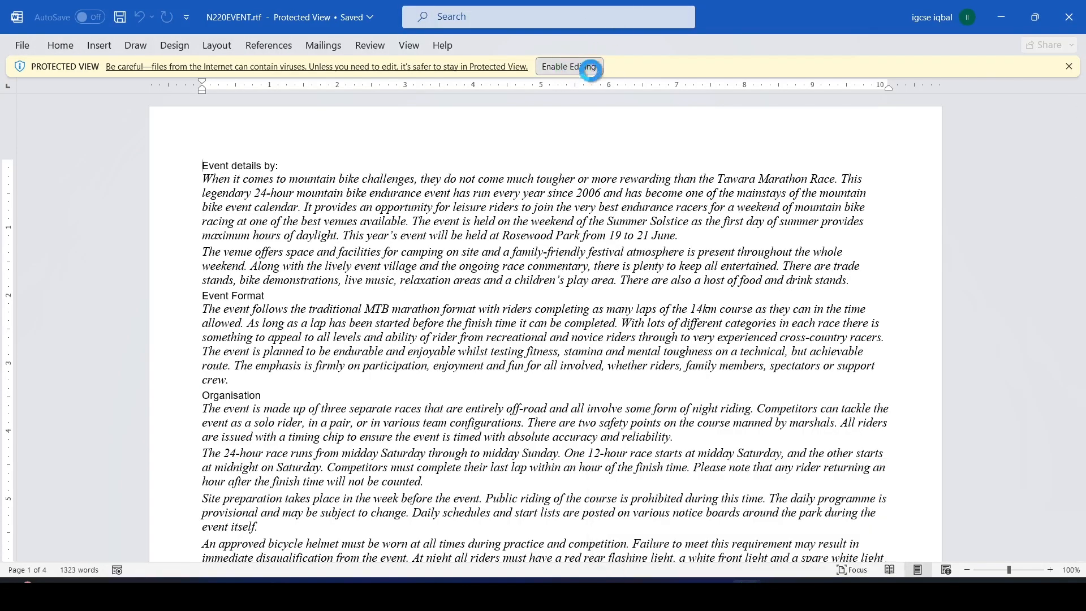
{"action": "left_click", "coordinate": [587, 67]}
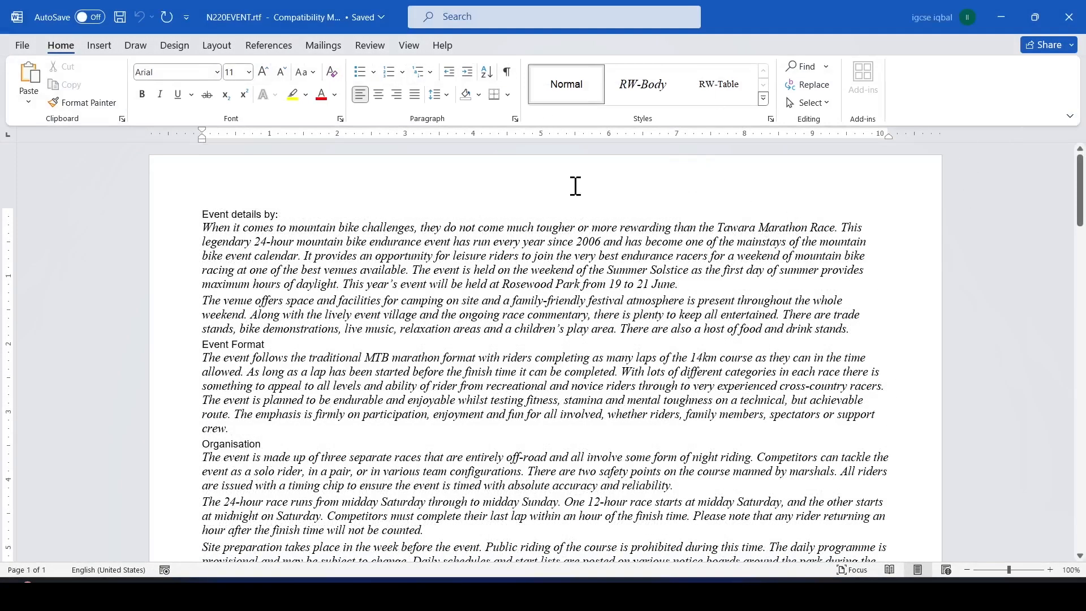
Save the document in the November 2020 source files folder as a Word Document (.docx) named RWDETAILS
{"action": "left_click", "coordinate": [22, 44]}
{"action": "left_click", "coordinate": [56, 263]}
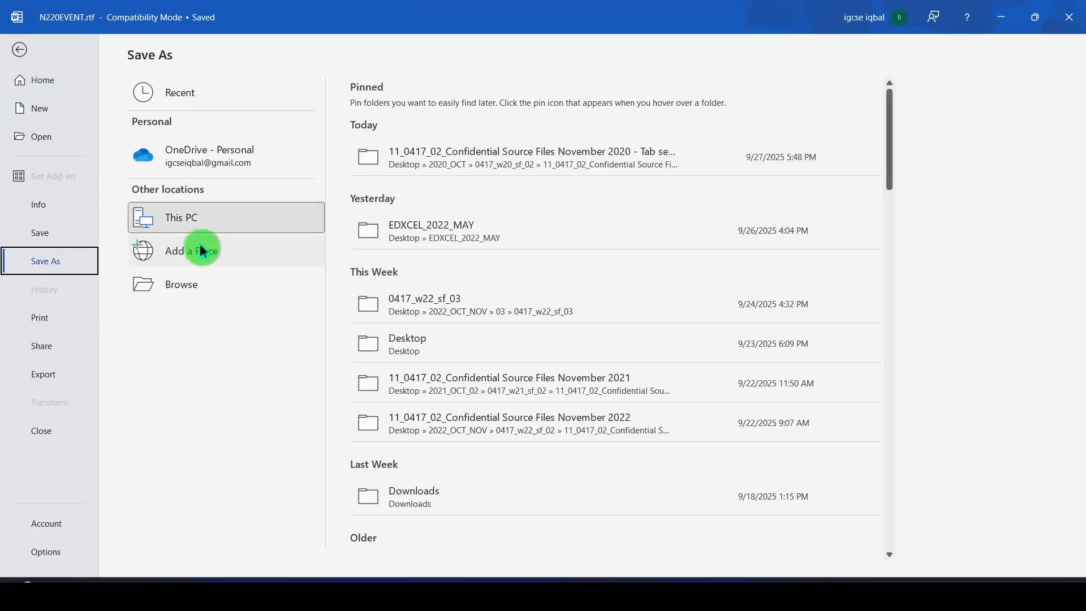
{"action": "left_click", "coordinate": [515, 162]}
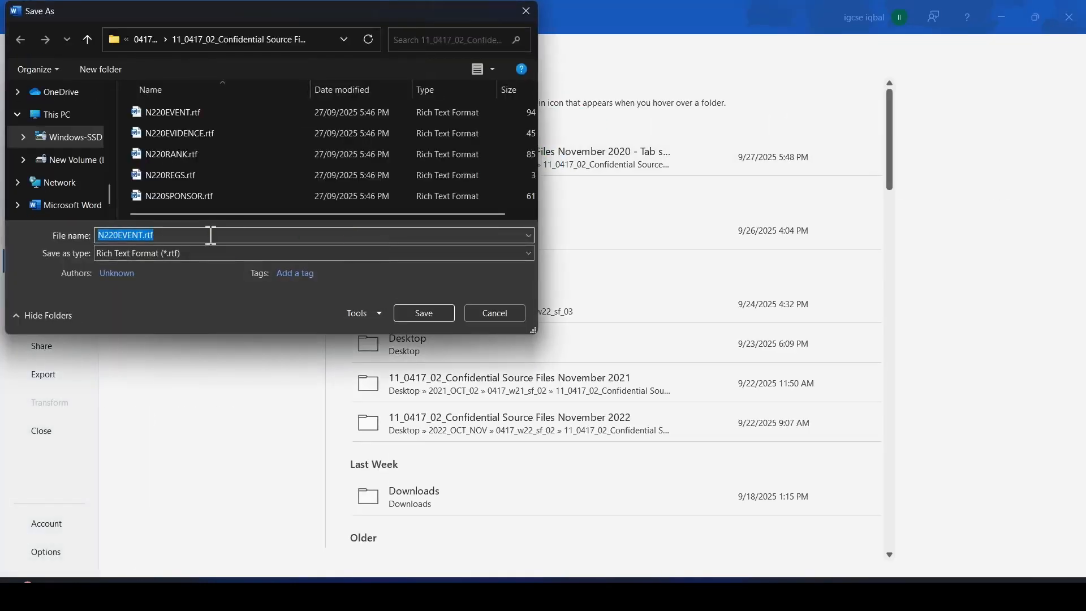
{"action": "key", "text": "ctrl+v"}
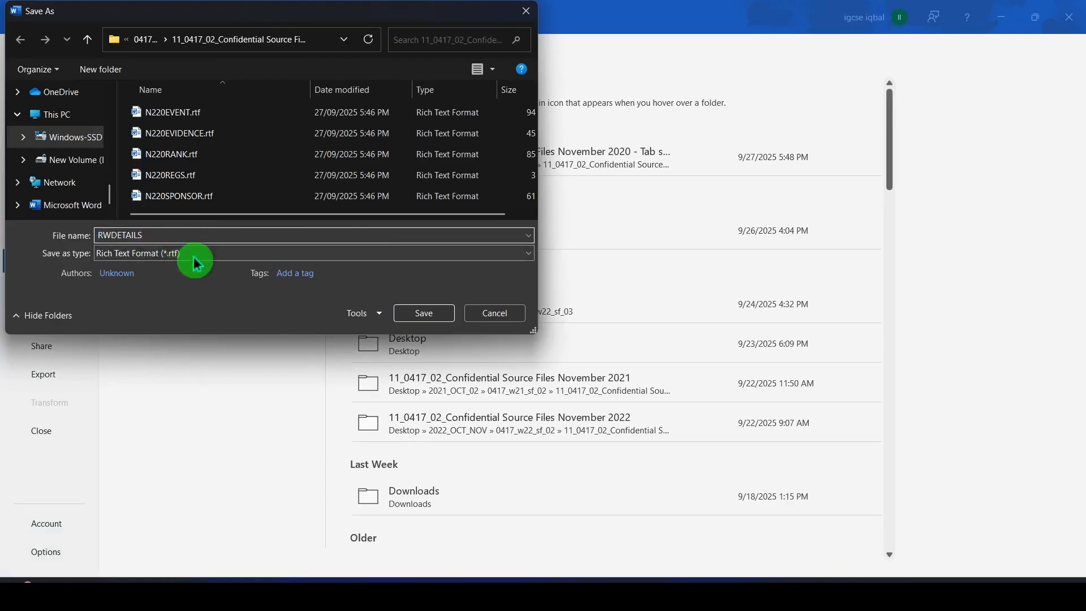
{"action": "left_click", "coordinate": [192, 253]}
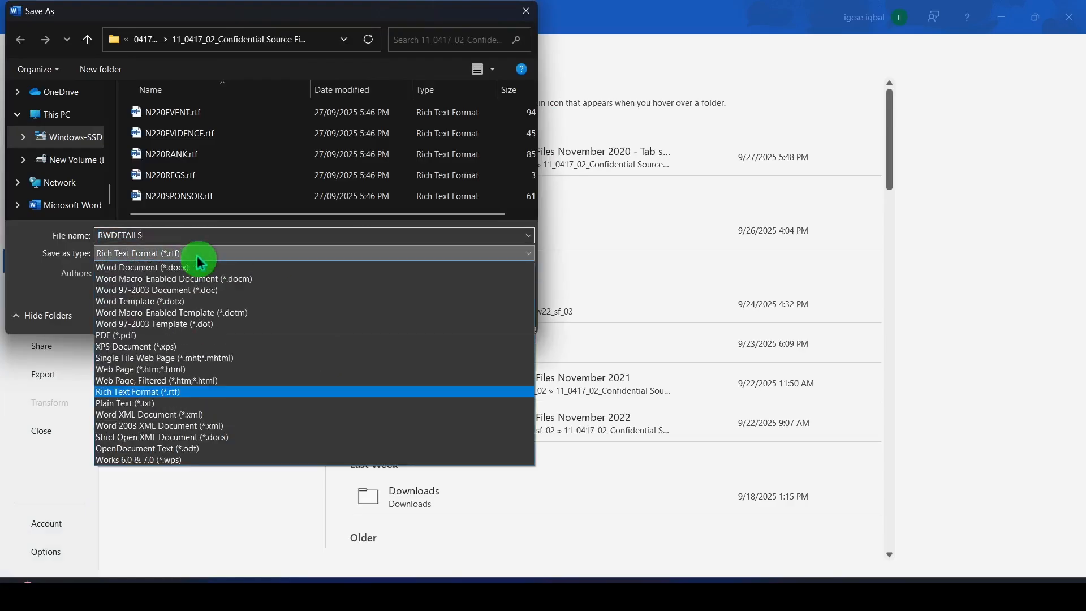
{"action": "left_click", "coordinate": [136, 275]}
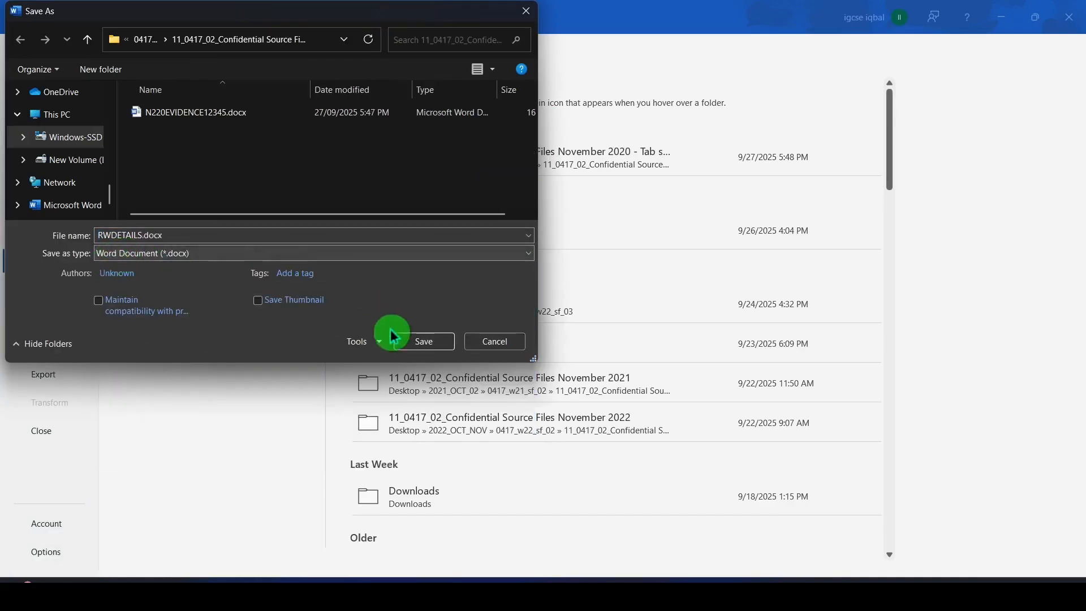
{"action": "left_click", "coordinate": [436, 342]}
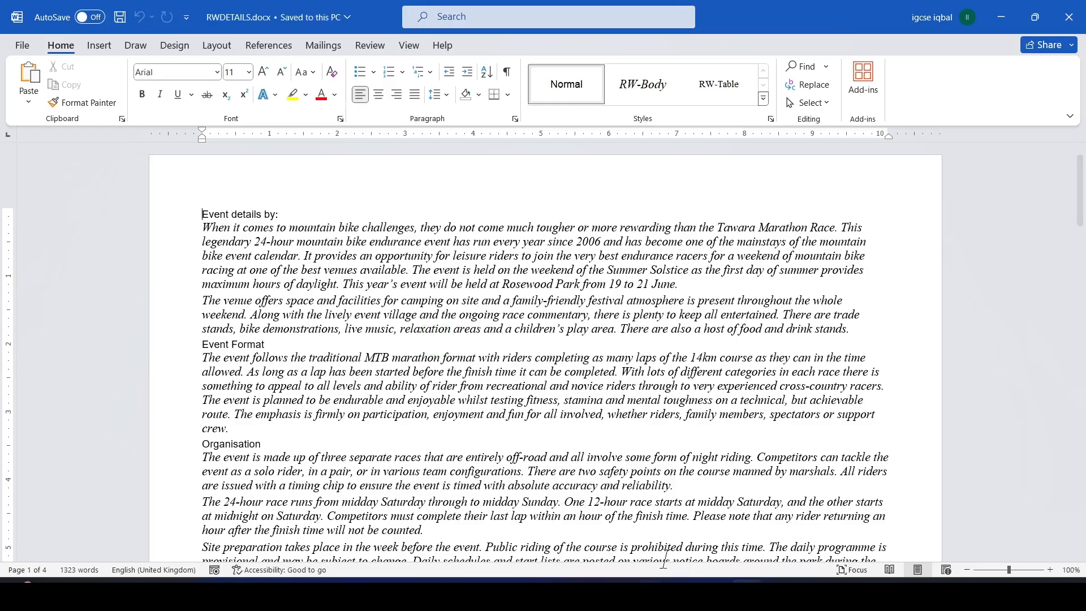
Check the Evidence 1 instruction in the question paper, and capture a screenshot of the source files folder listing with RWDETAILS.docx and the file types
{"action": "left_click", "coordinate": [655, 593]}
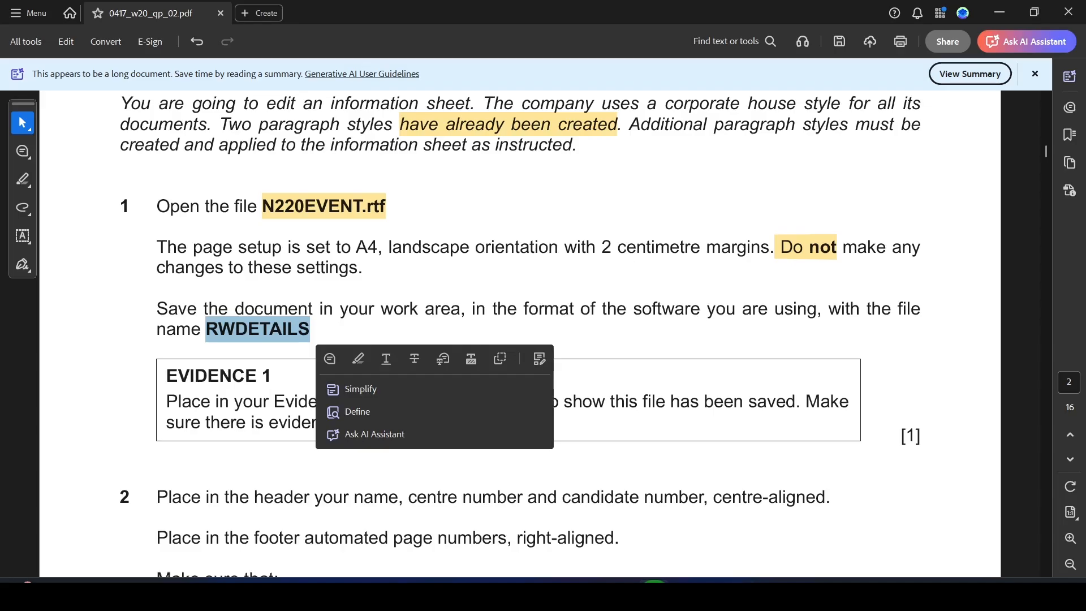
{"action": "left_click", "coordinate": [236, 422]}
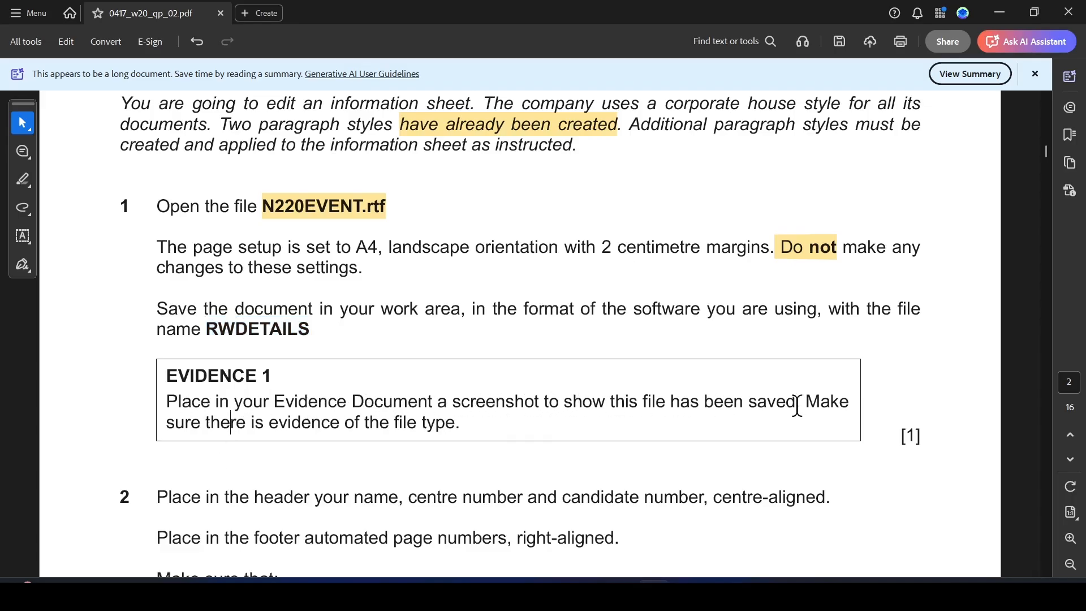
{"action": "left_click", "coordinate": [720, 592]}
{"action": "left_click", "coordinate": [767, 535]}
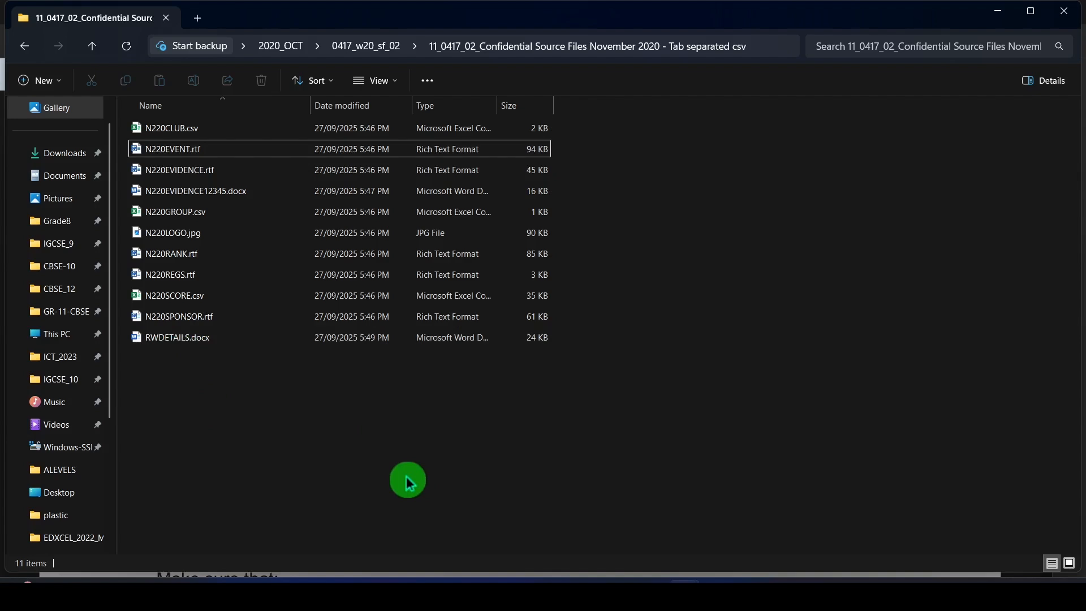
{"action": "key", "text": "super+shift+s"}
{"action": "left_click_drag", "start_coordinate": [1, 3], "coordinate": [596, 366]}
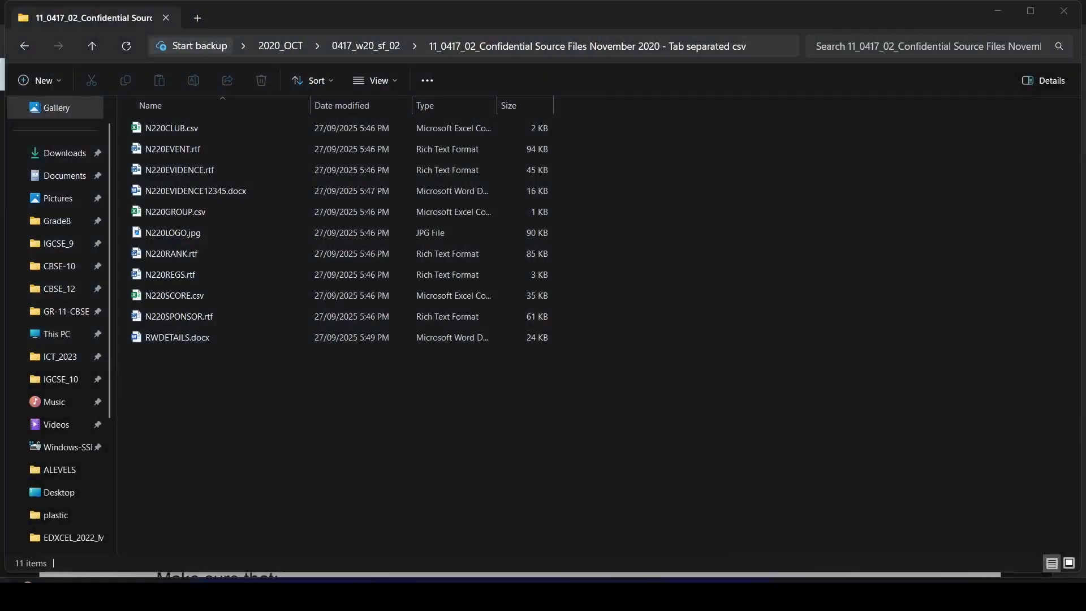
Paste the folder screenshot under "Step 1 - EVIDENCE 1 here:" in the evidence document and shrink it to about 70% of the text width
{"action": "mouse_move", "coordinate": [748, 580]}
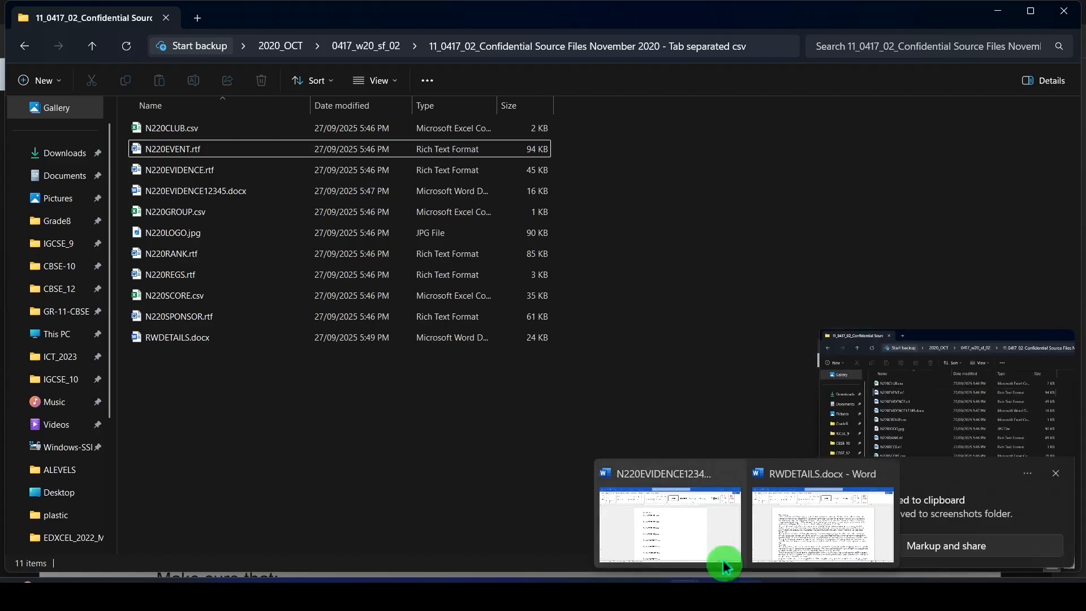
{"action": "left_click", "coordinate": [670, 526]}
{"action": "left_click", "coordinate": [395, 238]}
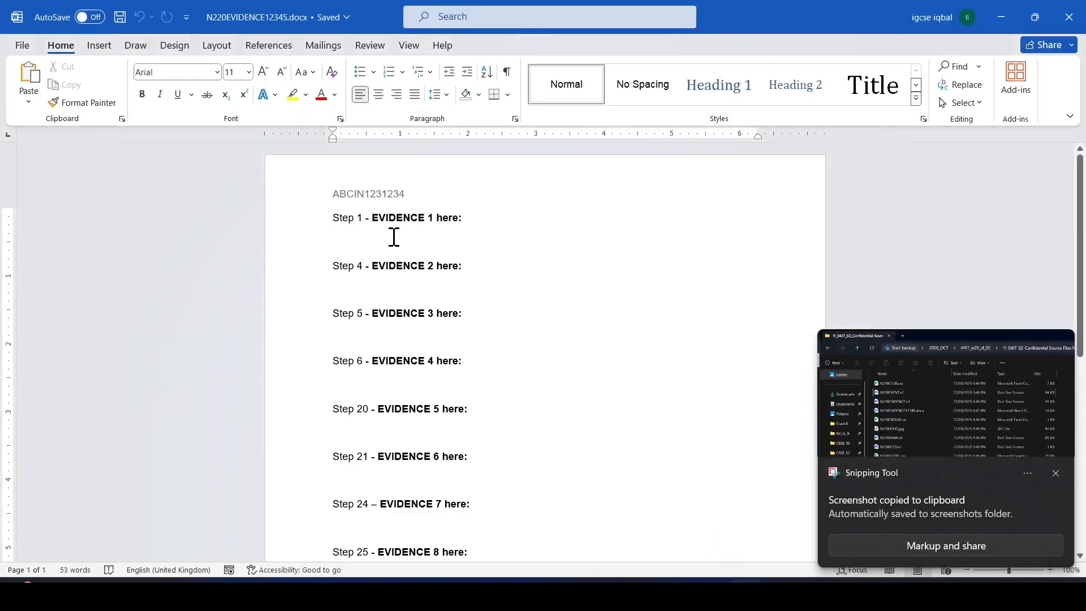
{"action": "key", "text": "ctrl+v"}
{"action": "left_click", "coordinate": [750, 461]}
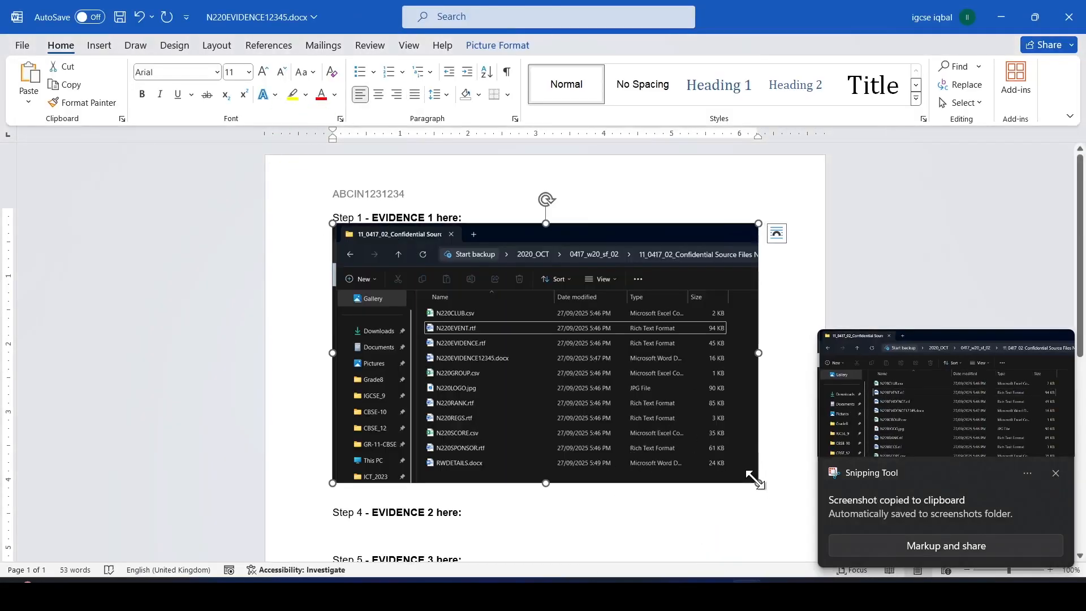
{"action": "left_click_drag", "start_coordinate": [753, 480], "coordinate": [622, 400]}
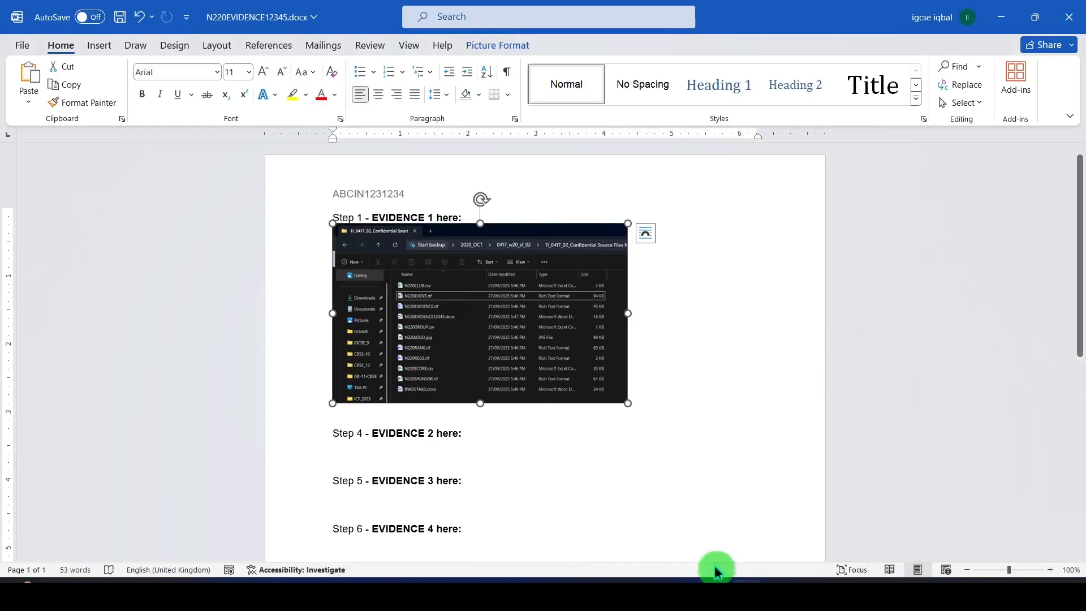
Return to the question paper in Acrobat and highlight the header content and the footer page-number requirements in step 2
{"action": "left_click", "coordinate": [656, 593]}
{"action": "scroll", "coordinate": [341, 321], "scroll_direction": "down", "scroll_amount": 4}
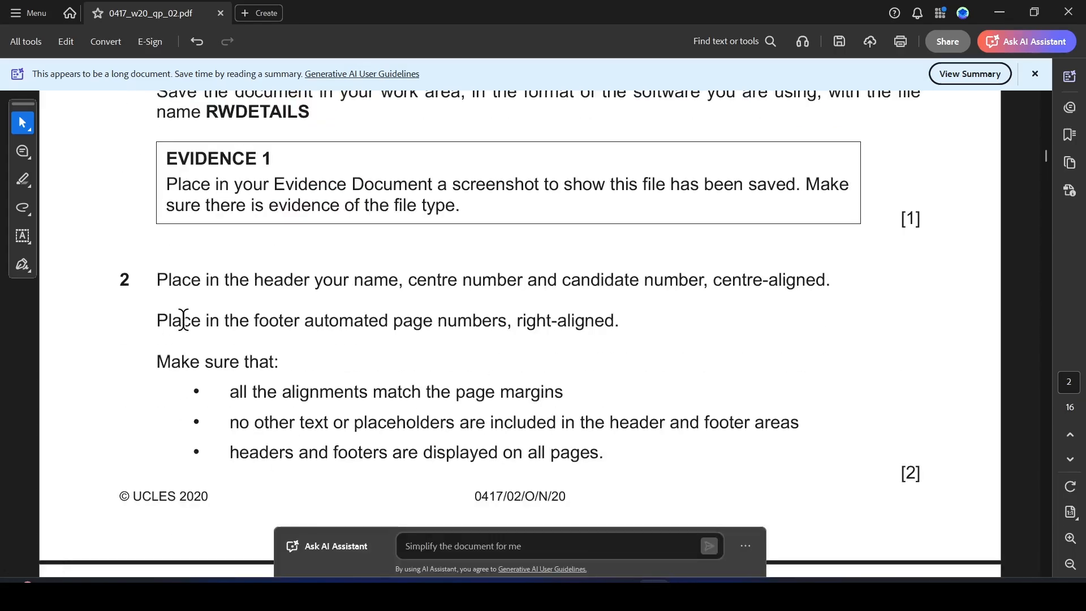
{"action": "left_click_drag", "start_coordinate": [318, 282], "coordinate": [829, 291]}
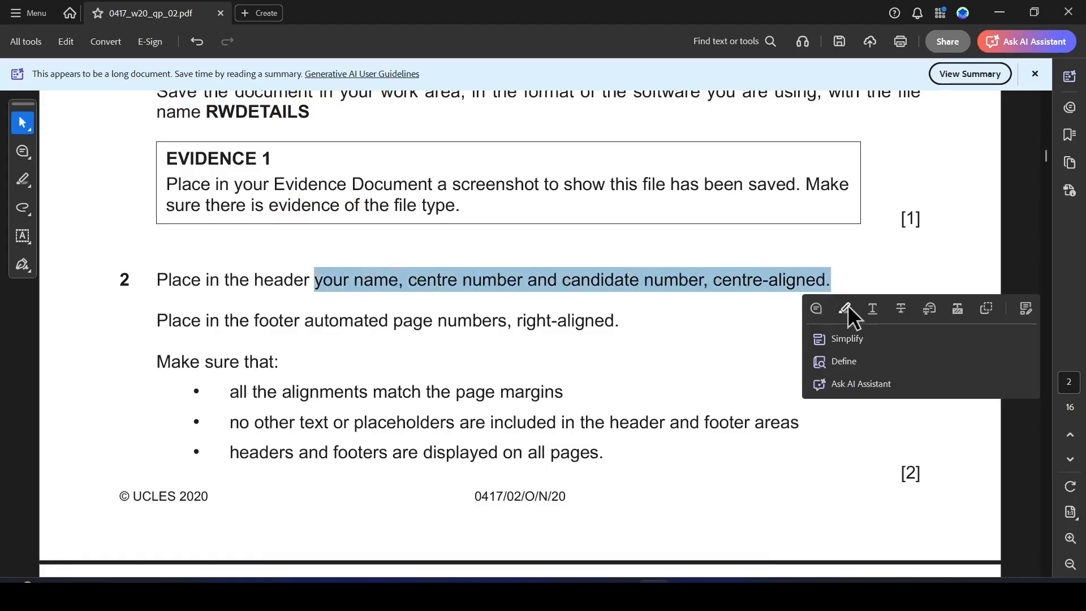
{"action": "left_click", "coordinate": [851, 309]}
{"action": "left_click_drag", "start_coordinate": [259, 323], "coordinate": [591, 334]}
{"action": "left_click", "coordinate": [640, 353]}
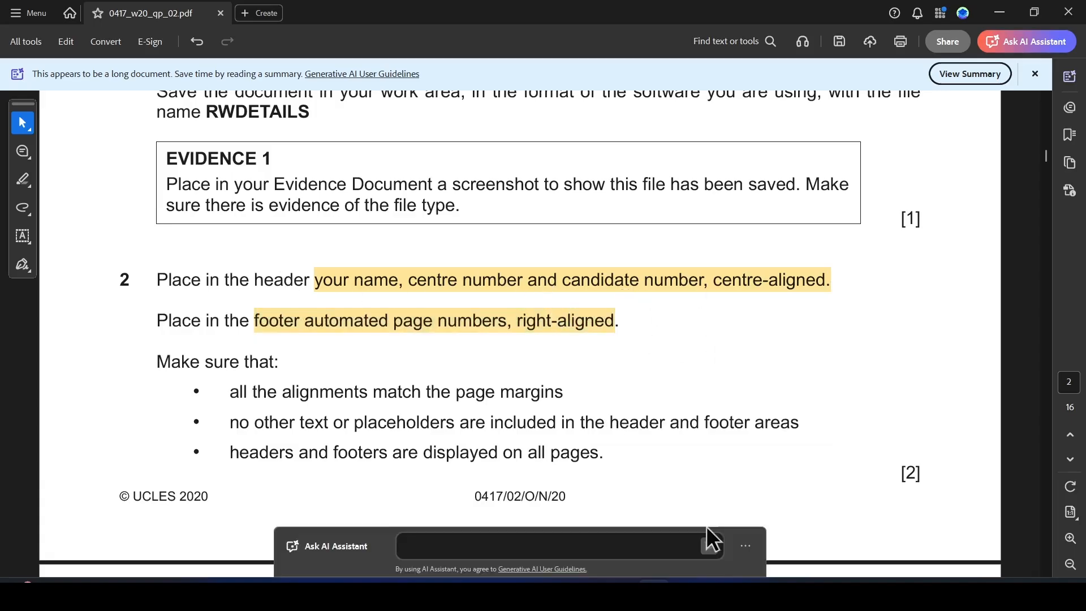
Switch to RWDETAILS in Word, insert the Blank (Three Columns) header, and enter the candidate's name, centre number and candidate number in the centre placeholder
{"action": "mouse_move", "coordinate": [752, 594]}
{"action": "left_click", "coordinate": [821, 537]}
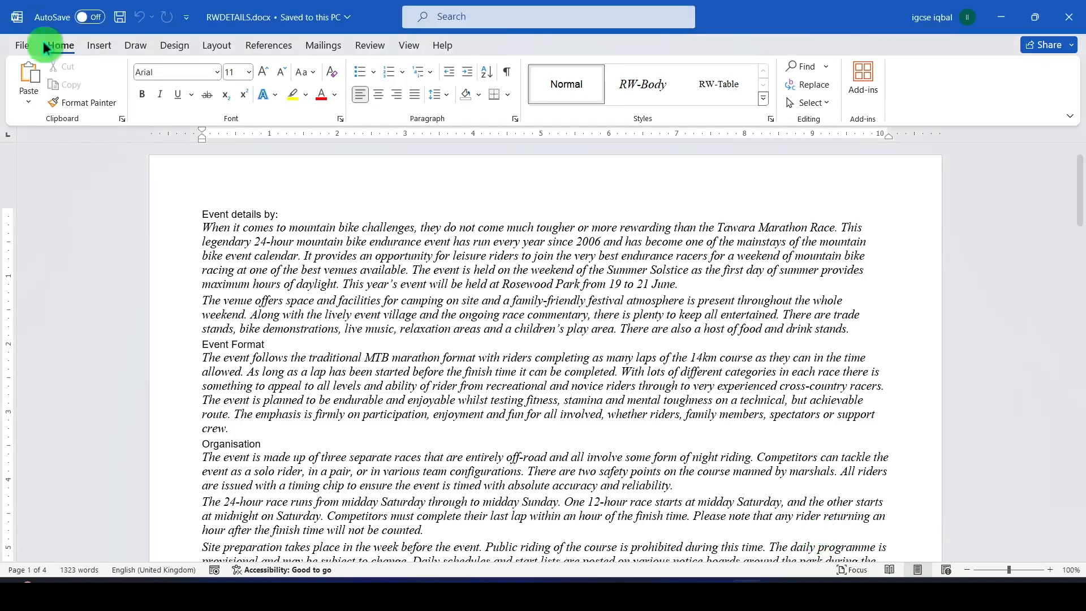
{"action": "left_click", "coordinate": [104, 46]}
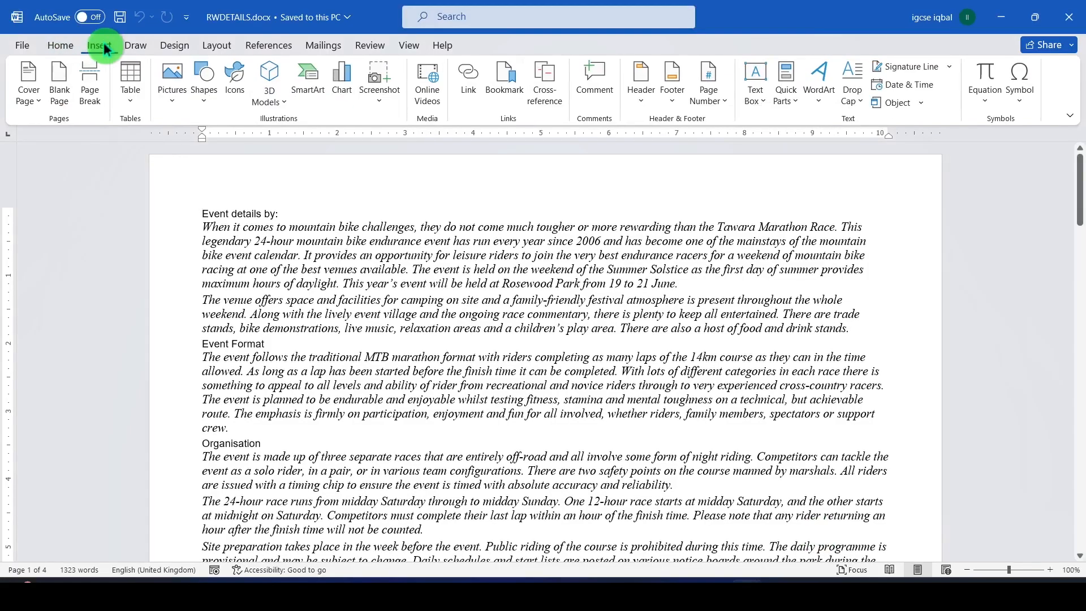
{"action": "left_click", "coordinate": [640, 108]}
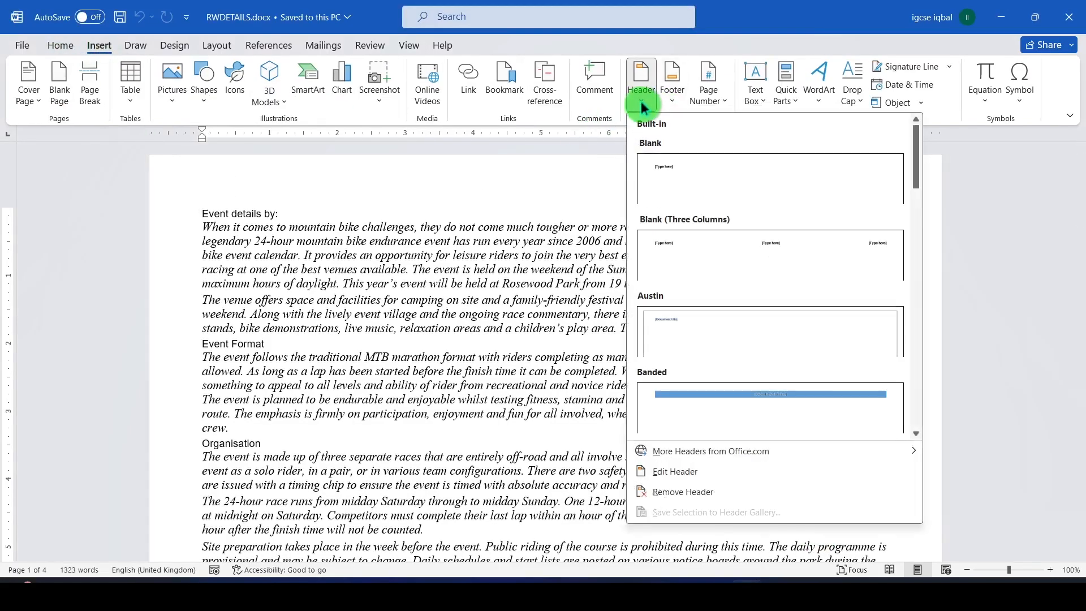
{"action": "left_click", "coordinate": [777, 273]}
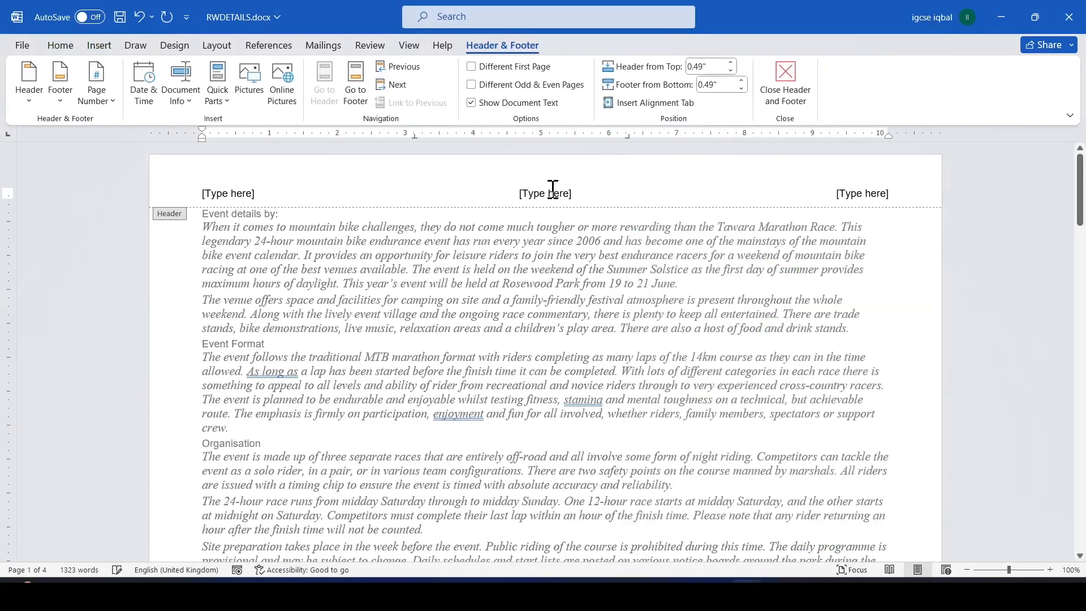
{"action": "left_click", "coordinate": [553, 189]}
{"action": "type", "text": "ABCIN12"}
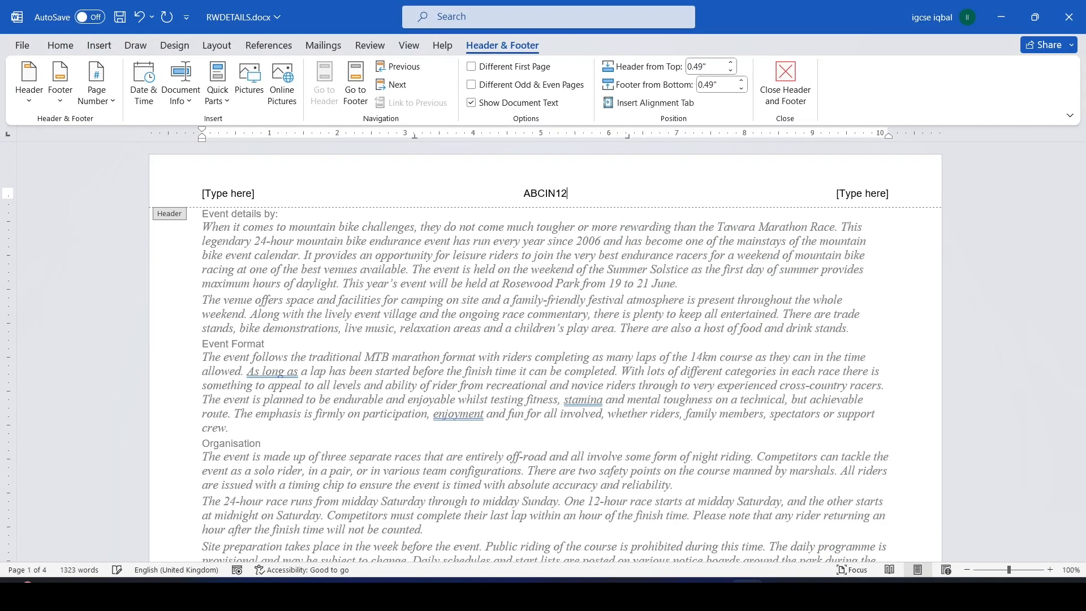
{"action": "type", "text": "31234"}
Delete the unused left and right header placeholders, and return to the document body
{"action": "left_click", "coordinate": [253, 193]}
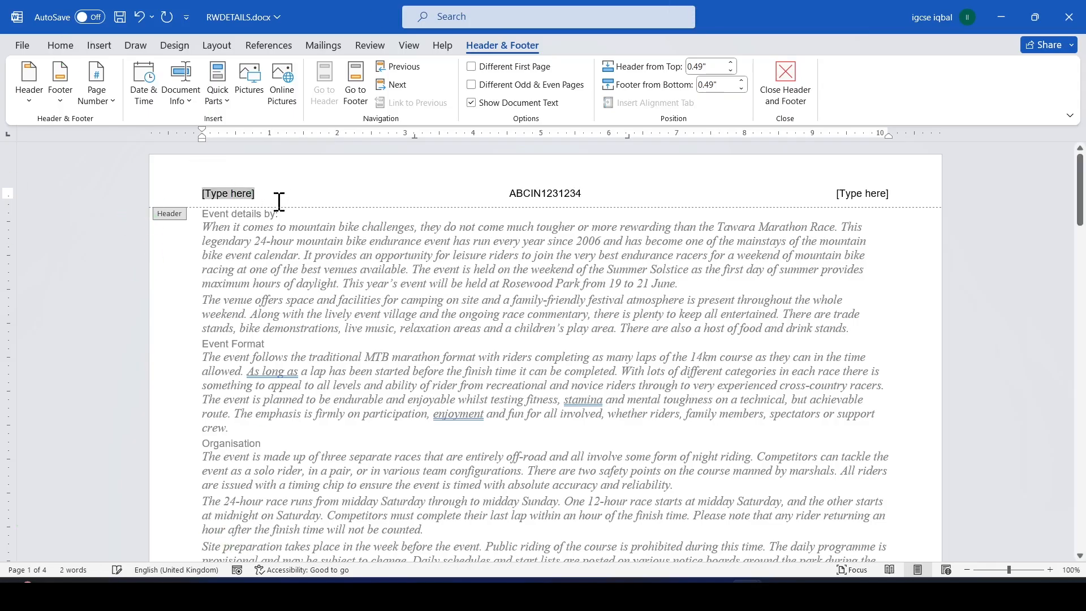
{"action": "key", "text": "BackSpace"}
{"action": "left_click", "coordinate": [854, 193]}
{"action": "key", "text": "BackSpace"}
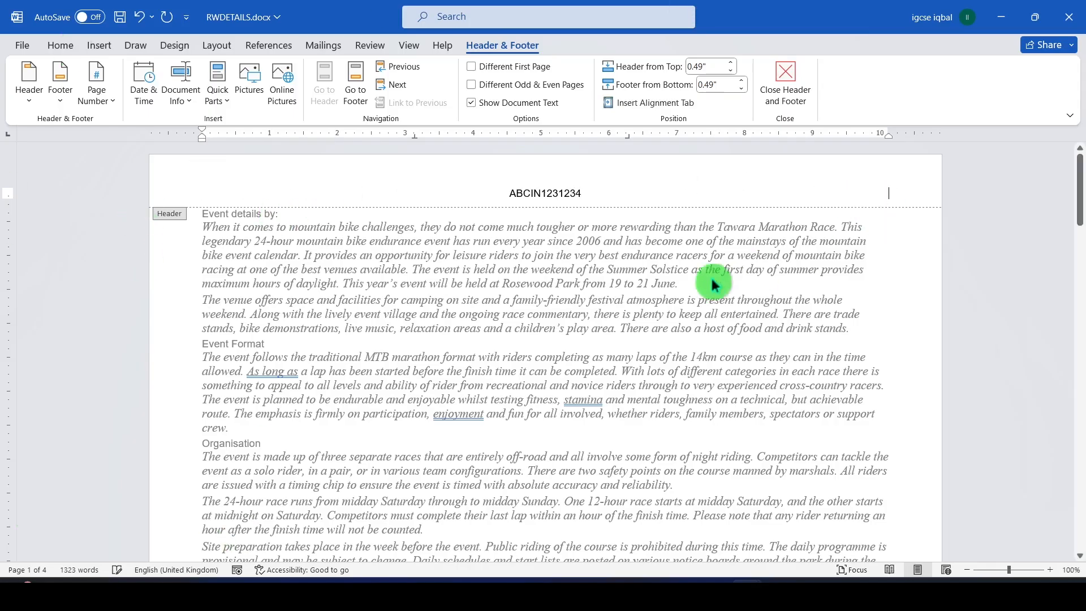
{"action": "double_click", "coordinate": [692, 287]}
Add automatic right-aligned page numbers to the footer using the Plain Number 3 style, and return to the document body
{"action": "left_click", "coordinate": [99, 45]}
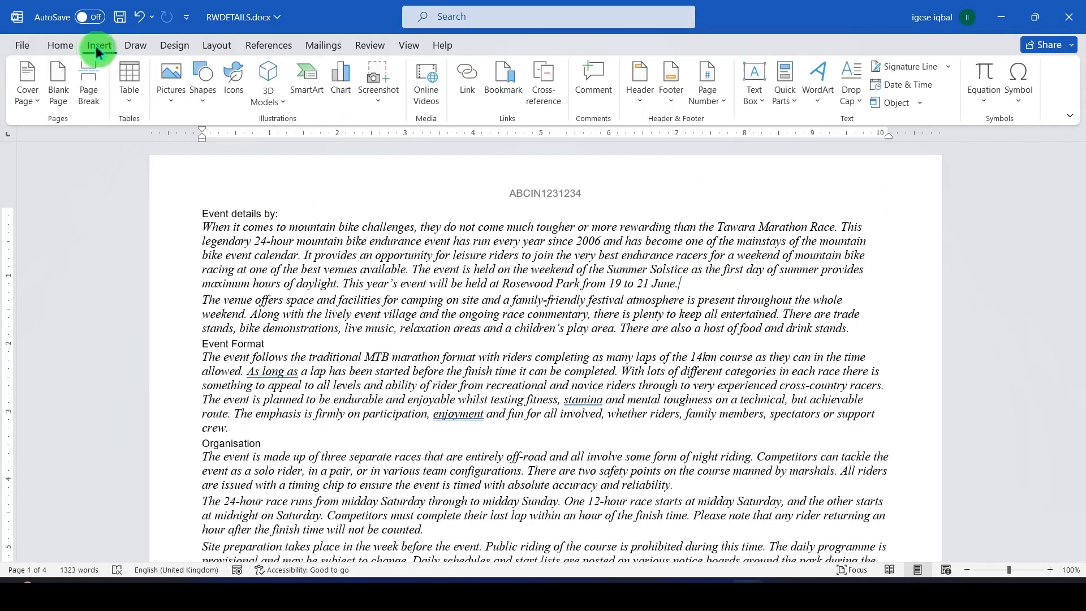
{"action": "left_click", "coordinate": [708, 90]}
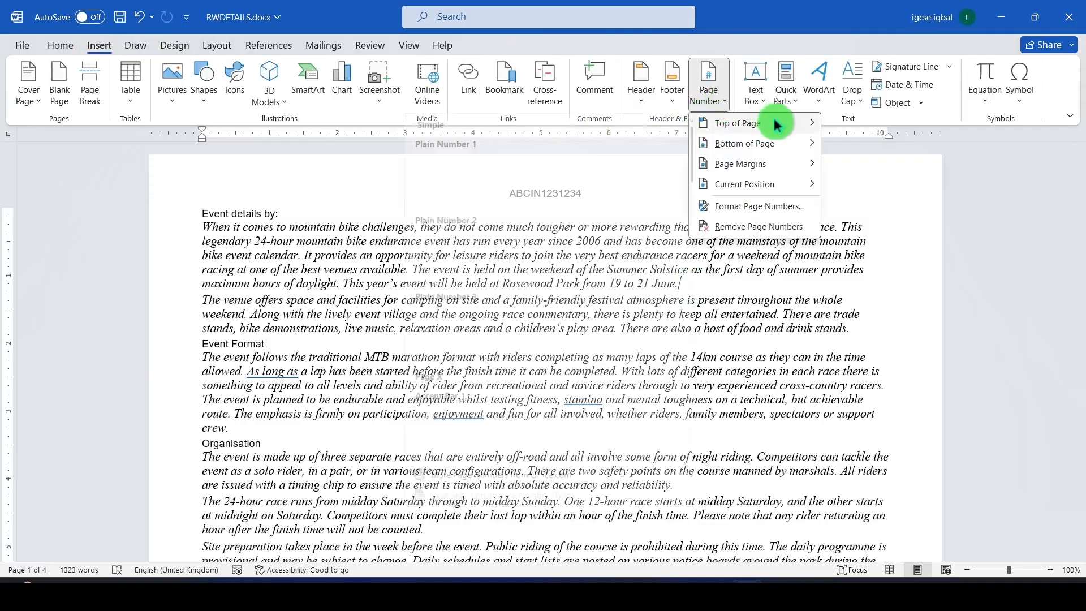
{"action": "mouse_move", "coordinate": [775, 143]}
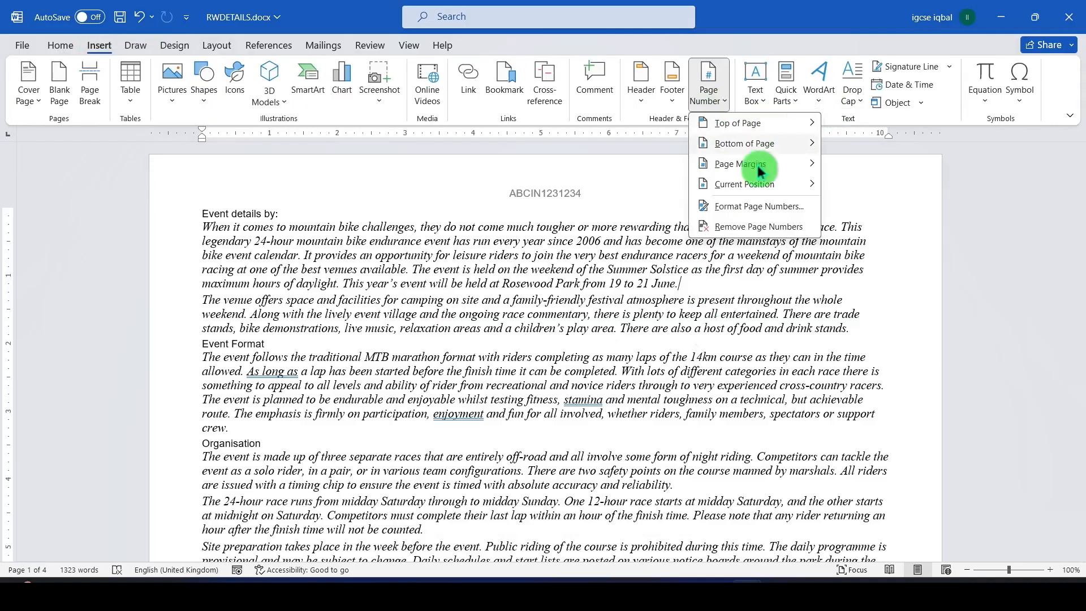
{"action": "key", "text": "alt+Tab"}
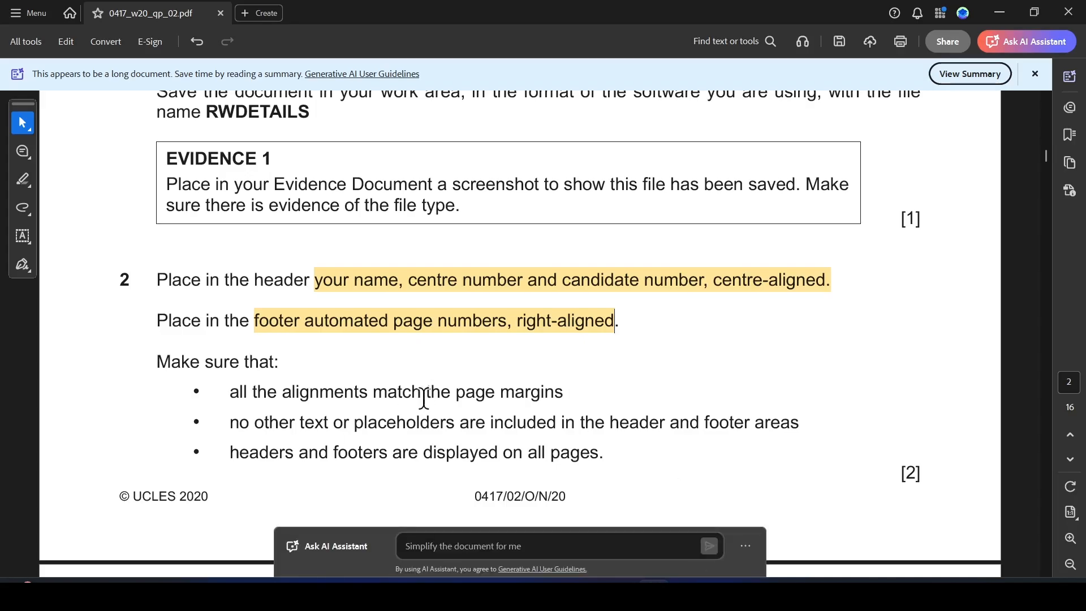
{"action": "mouse_move", "coordinate": [746, 583]}
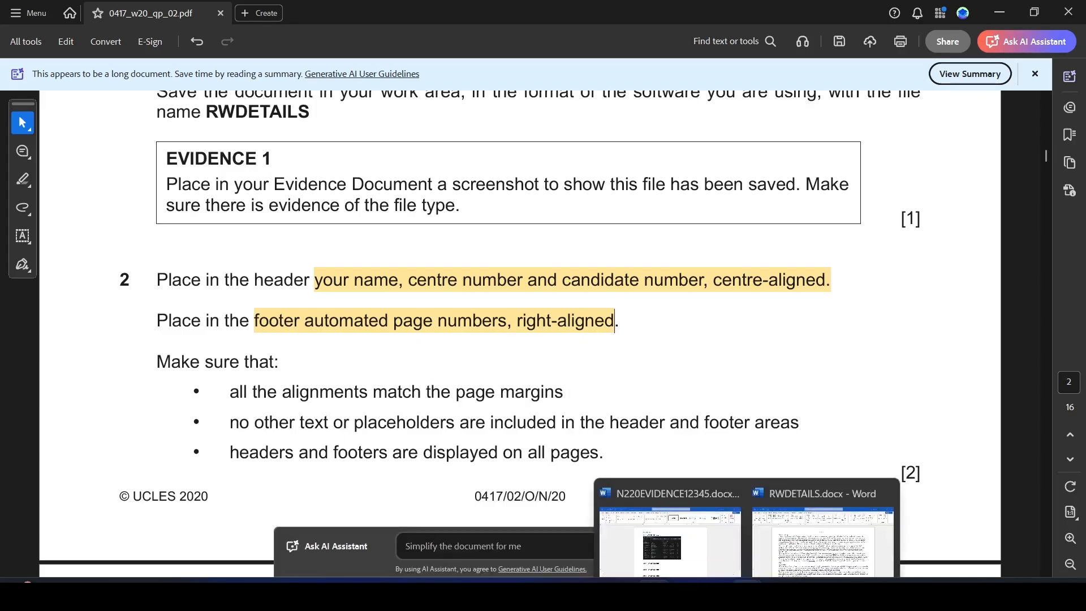
{"action": "left_click", "coordinate": [803, 531]}
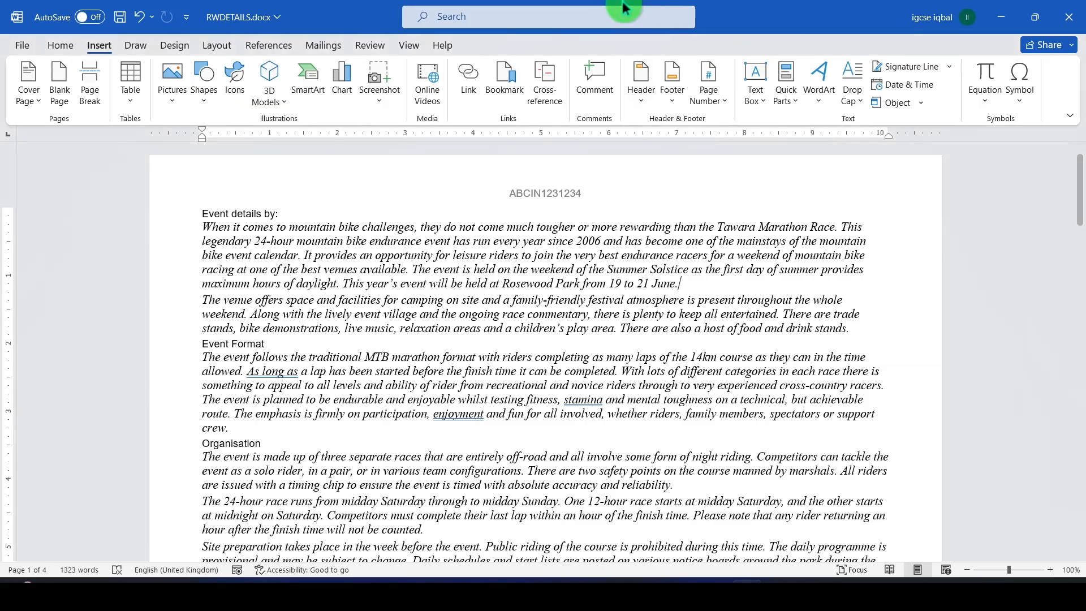
{"action": "left_click", "coordinate": [722, 101]}
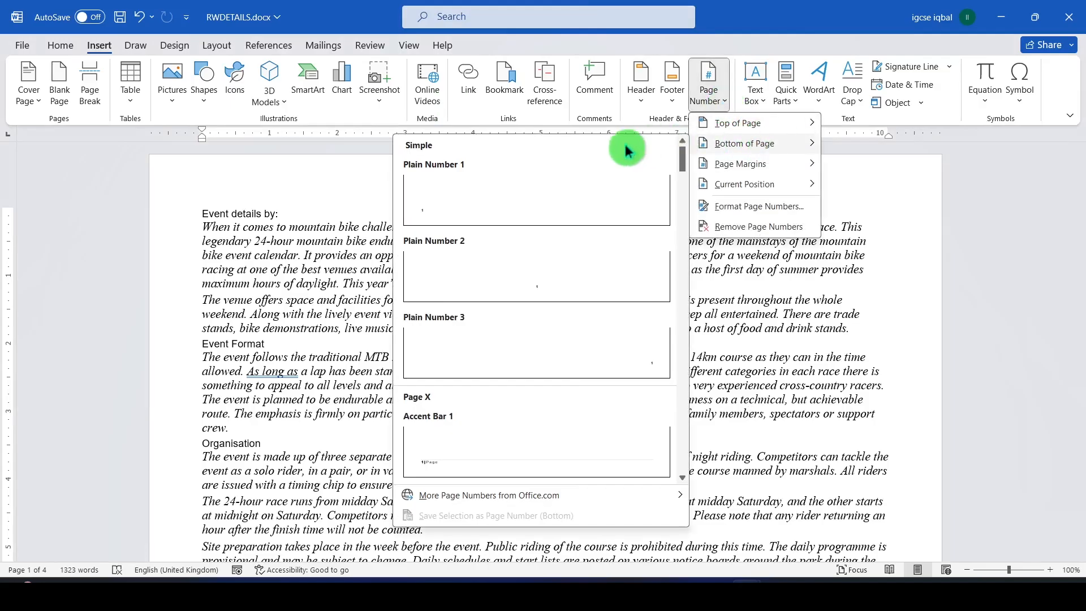
{"action": "left_click", "coordinate": [543, 351]}
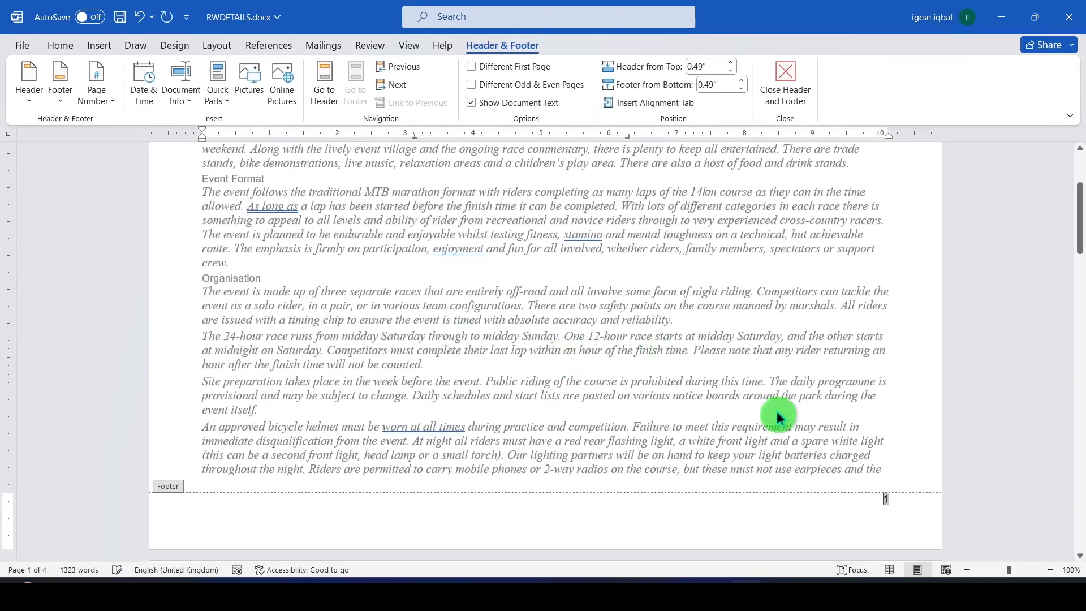
{"action": "double_click", "coordinate": [698, 378]}
{"action": "scroll", "coordinate": [684, 373], "scroll_direction": "down", "scroll_amount": 8}
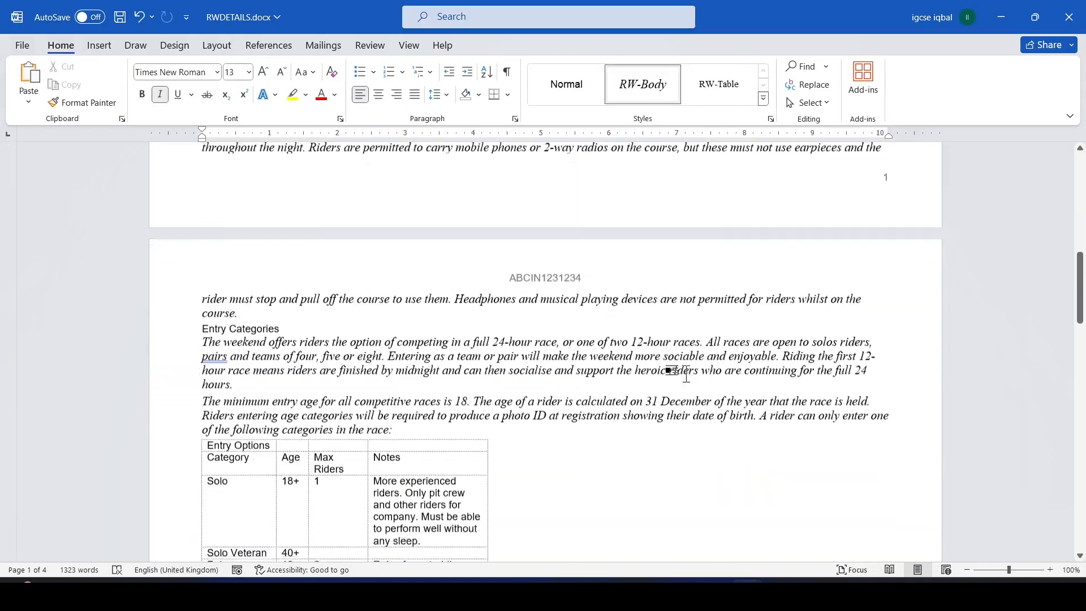
{"action": "scroll", "coordinate": [684, 373], "scroll_direction": "down", "scroll_amount": 10}
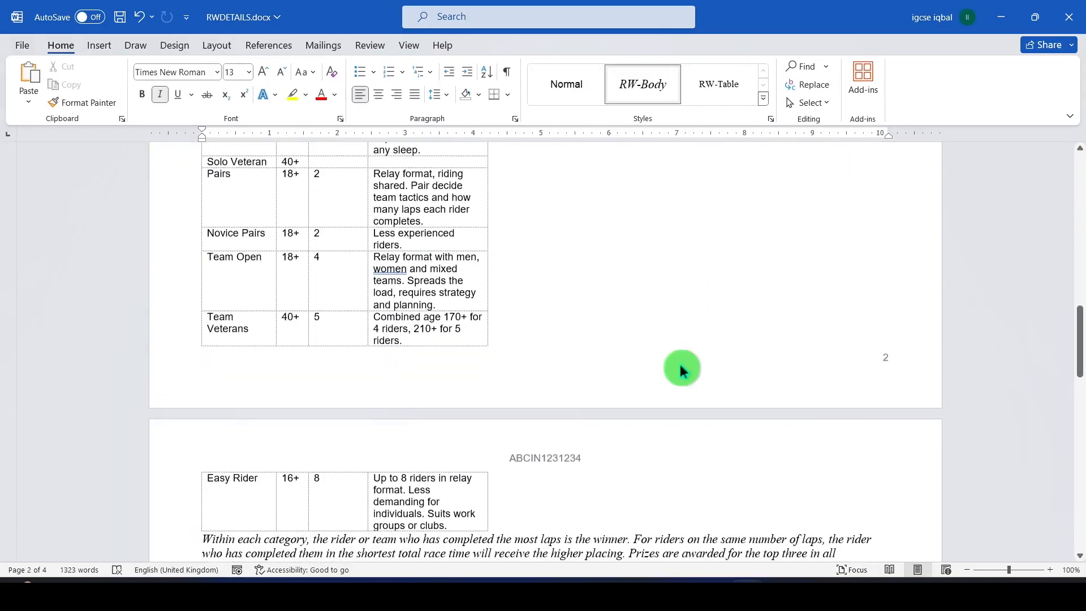
{"action": "scroll", "coordinate": [679, 362], "scroll_direction": "down", "scroll_amount": 2}
Return to the question paper and highlight "match the page margins" and "placeholders are included in the header and footer" in step 2
{"action": "key", "text": "alt+Tab"}
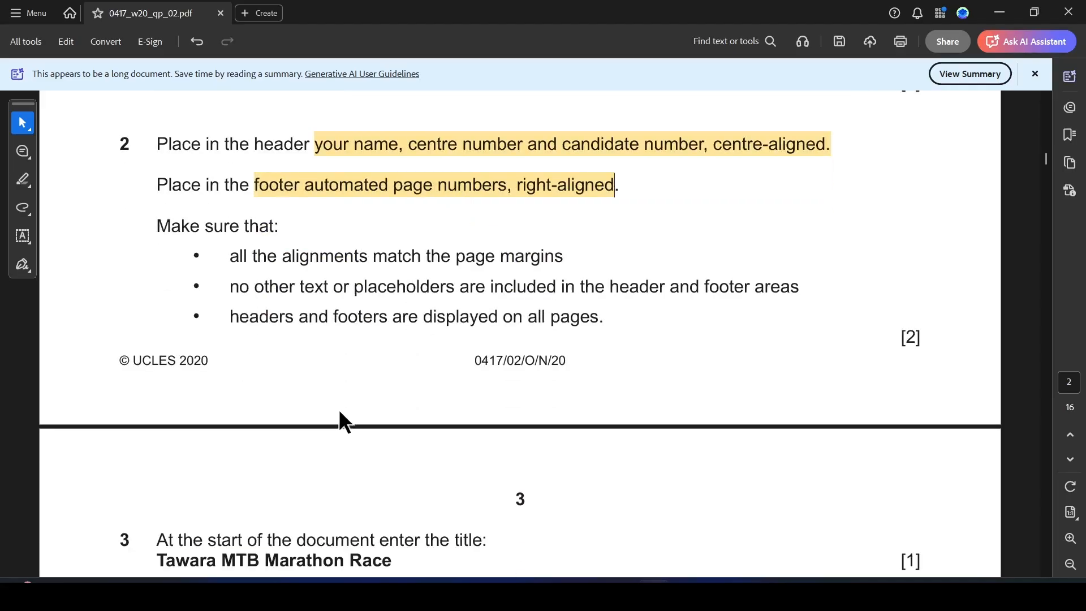
{"action": "left_click_drag", "start_coordinate": [372, 258], "coordinate": [534, 261]}
{"action": "left_click", "coordinate": [581, 286]}
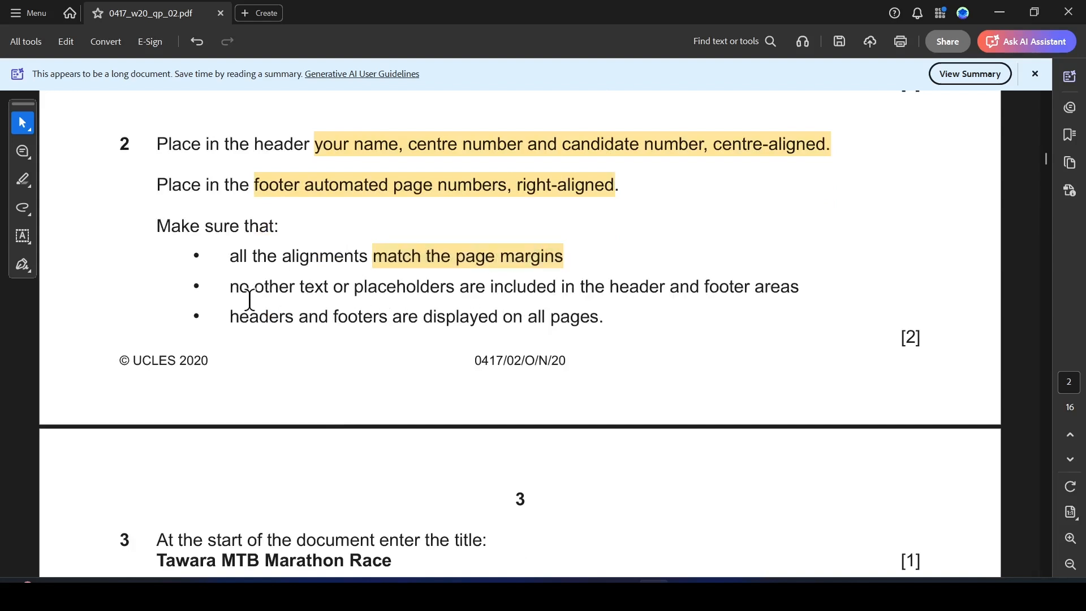
{"action": "left_click_drag", "start_coordinate": [361, 297], "coordinate": [733, 294]}
{"action": "left_click", "coordinate": [799, 317]}
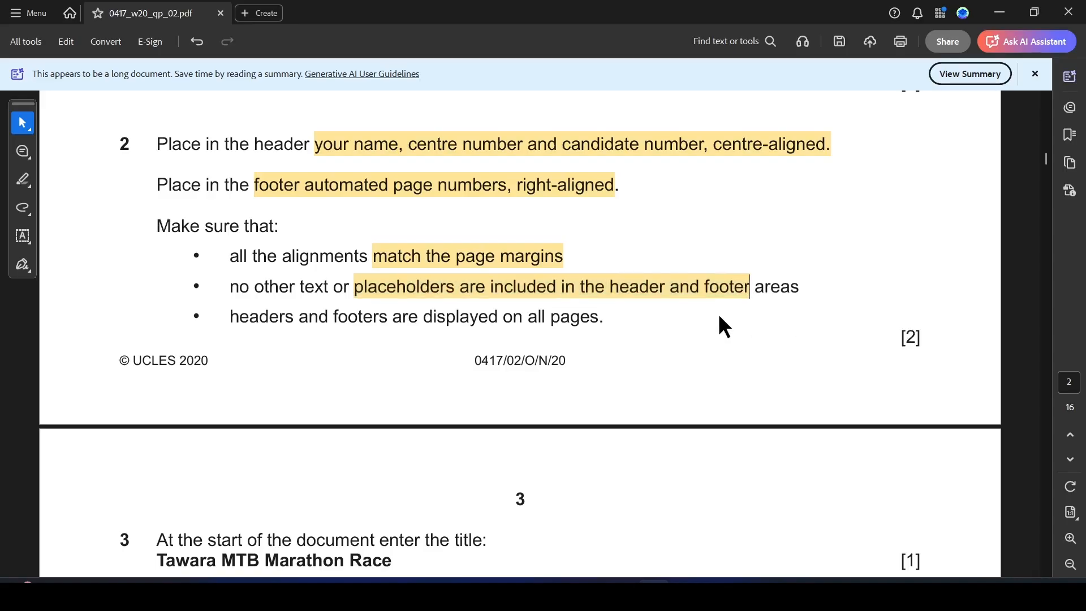
Check the headers and footers throughout RWDETAILS in Word against the step 2 requirements in the question paper
{"action": "key", "text": "alt+Tab"}
{"action": "scroll", "coordinate": [538, 342], "scroll_direction": "up", "scroll_amount": 4}
{"action": "scroll", "coordinate": [537, 343], "scroll_direction": "down", "scroll_amount": 2}
{"action": "key", "text": "alt+Tab"}
{"action": "scroll", "coordinate": [366, 354], "scroll_direction": "down", "scroll_amount": 2}
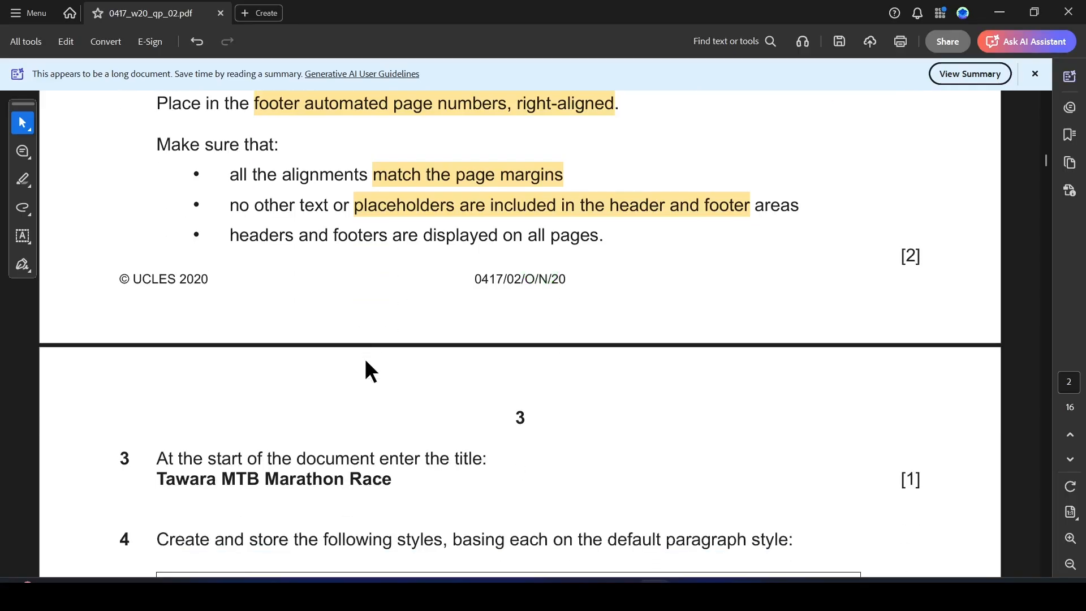
{"action": "scroll", "coordinate": [538, 260], "scroll_direction": "down", "scroll_amount": 2}
{"action": "key", "text": "alt+Tab"}
{"action": "scroll", "coordinate": [540, 271], "scroll_direction": "down", "scroll_amount": 10}
{"action": "scroll", "coordinate": [544, 292], "scroll_direction": "down", "scroll_amount": 3}
{"action": "scroll", "coordinate": [543, 293], "scroll_direction": "up", "scroll_amount": 3}
Copy the title "Tawara MTB Marathon Race" from step 3 of the question paper and paste it on a new first line of RWDETAILS in Word
{"action": "key", "text": "alt+Tab"}
{"action": "scroll", "coordinate": [493, 291], "scroll_direction": "down", "scroll_amount": 3}
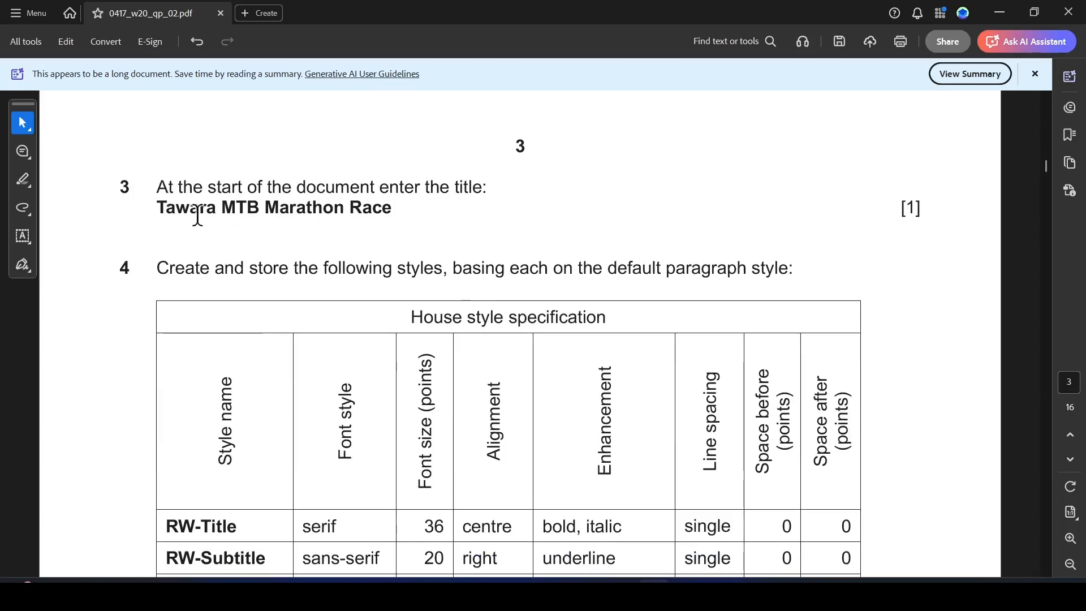
{"action": "left_click_drag", "start_coordinate": [153, 208], "coordinate": [371, 208]}
{"action": "key", "text": "ctrl+c"}
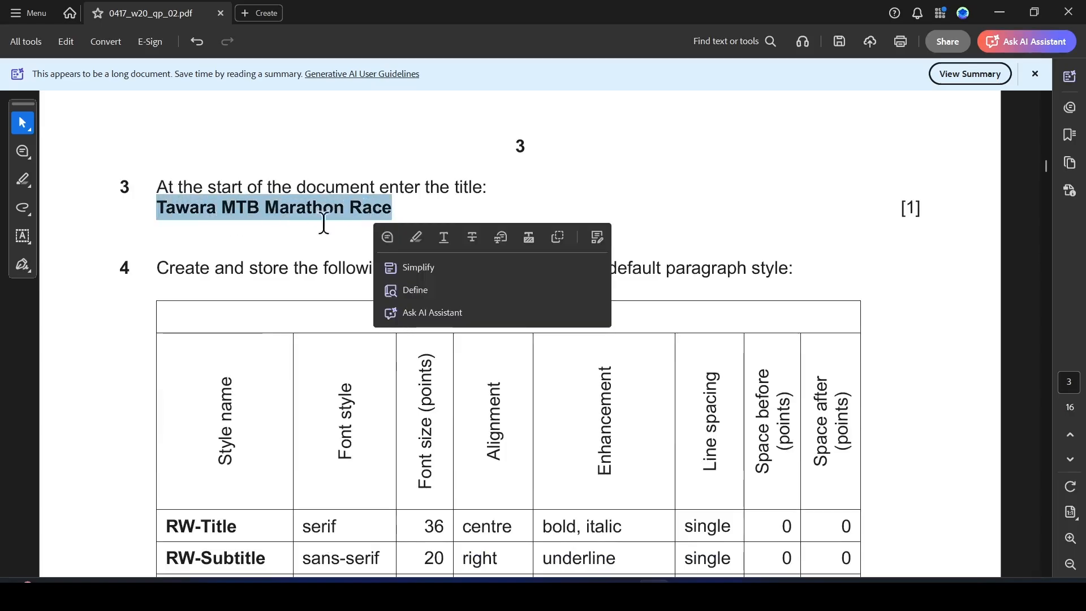
{"action": "key", "text": "alt+Tab"}
{"action": "scroll", "coordinate": [302, 226], "scroll_direction": "up", "scroll_amount": 15}
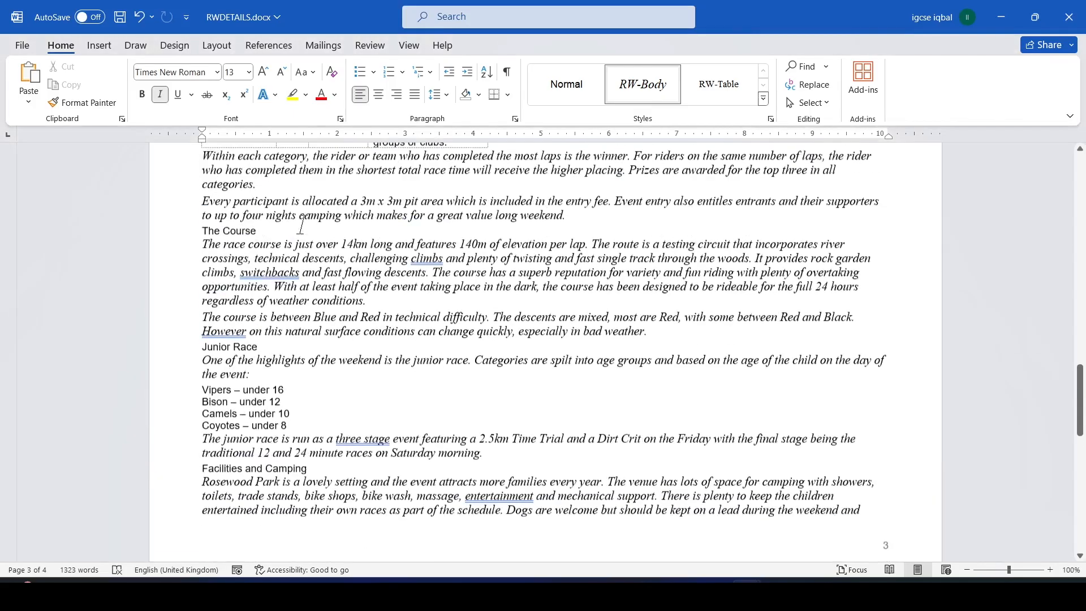
{"action": "scroll", "coordinate": [298, 226], "scroll_direction": "up", "scroll_amount": 10}
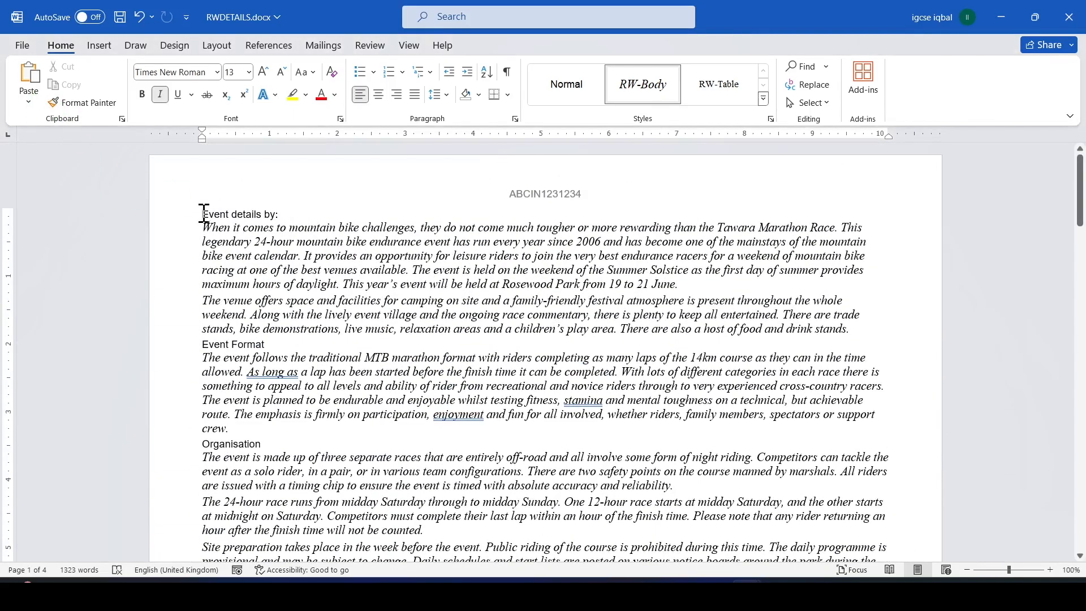
{"action": "left_click", "coordinate": [203, 214]}
{"action": "key", "text": "ctrl+z"}
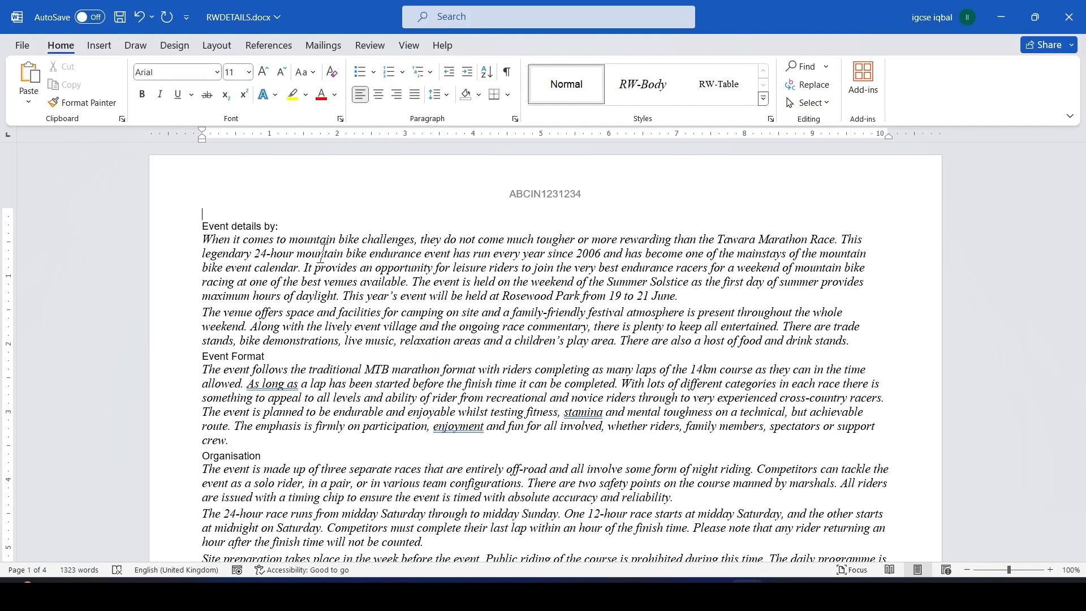
{"action": "key", "text": "ctrl+v"}
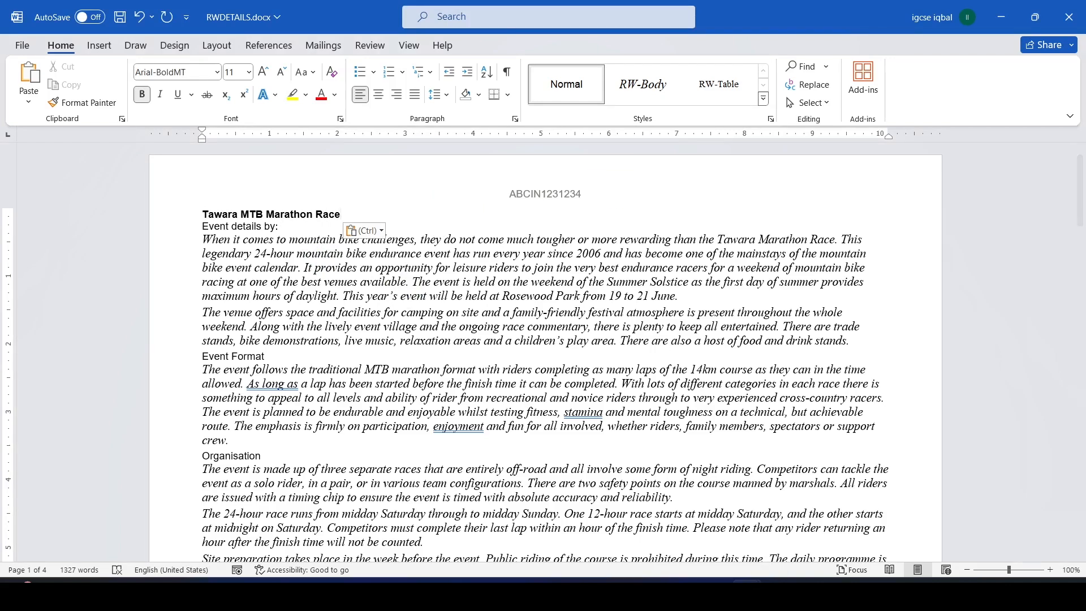
In the question paper, highlight the title "Tawara MTB Marathon Race" in step 3 and "default paragraph style:" in step 4
{"action": "key", "text": "alt+Tab"}
{"action": "left_click", "coordinate": [549, 413]}
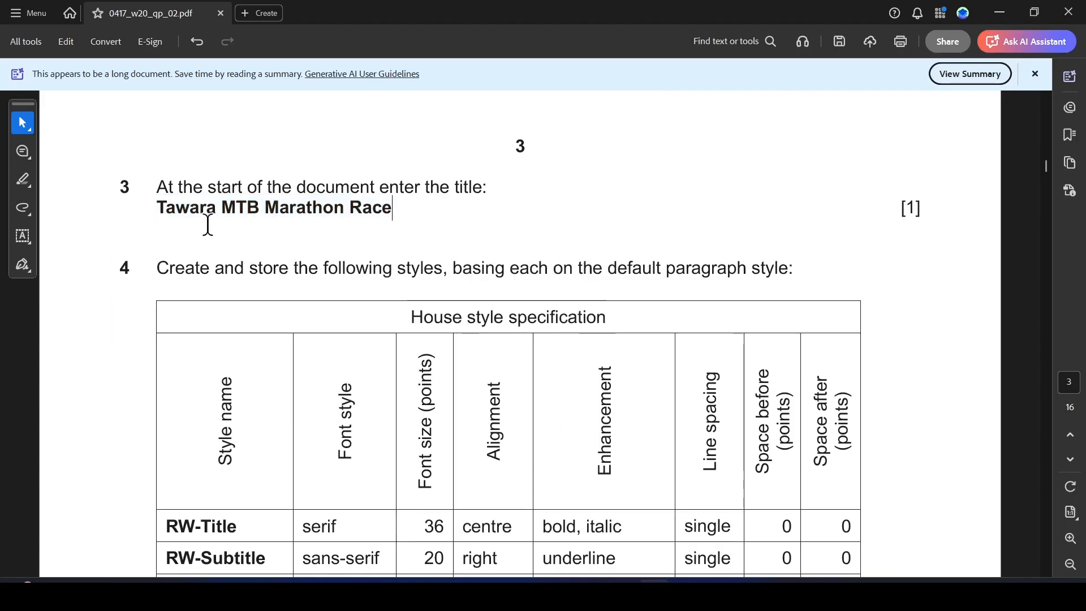
{"action": "left_click_drag", "start_coordinate": [171, 208], "coordinate": [392, 232]}
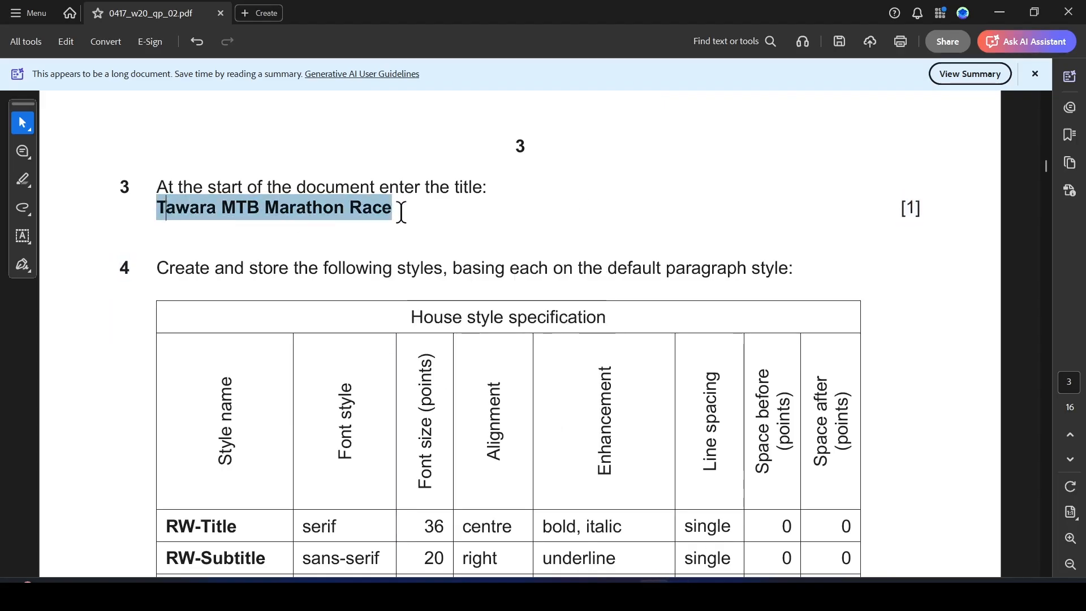
{"action": "left_click", "coordinate": [444, 237]}
{"action": "scroll", "coordinate": [315, 316], "scroll_direction": "down", "scroll_amount": 2}
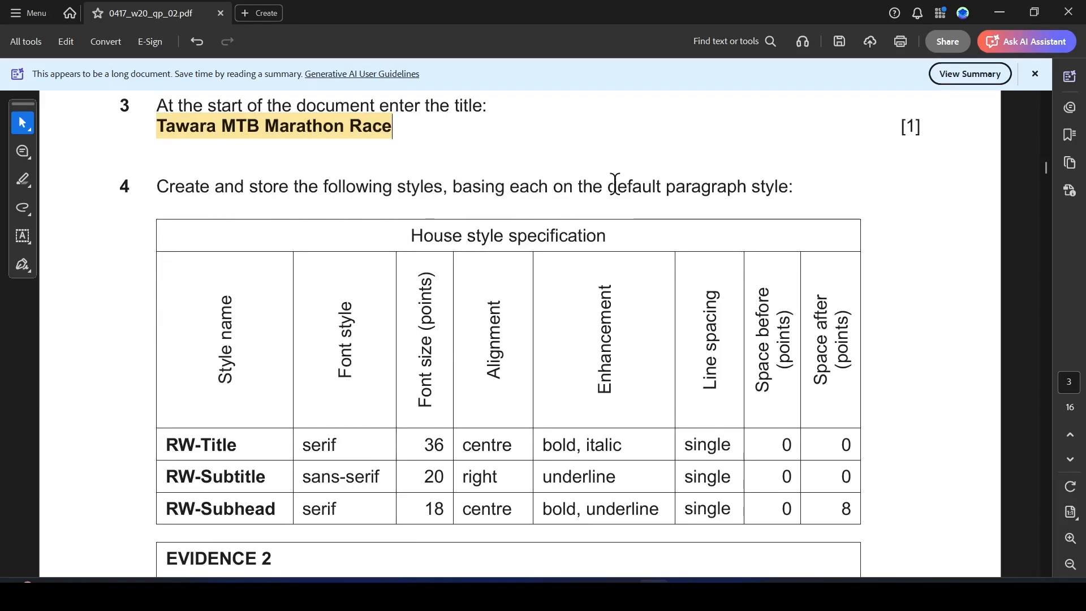
{"action": "left_click_drag", "start_coordinate": [607, 191], "coordinate": [778, 196]}
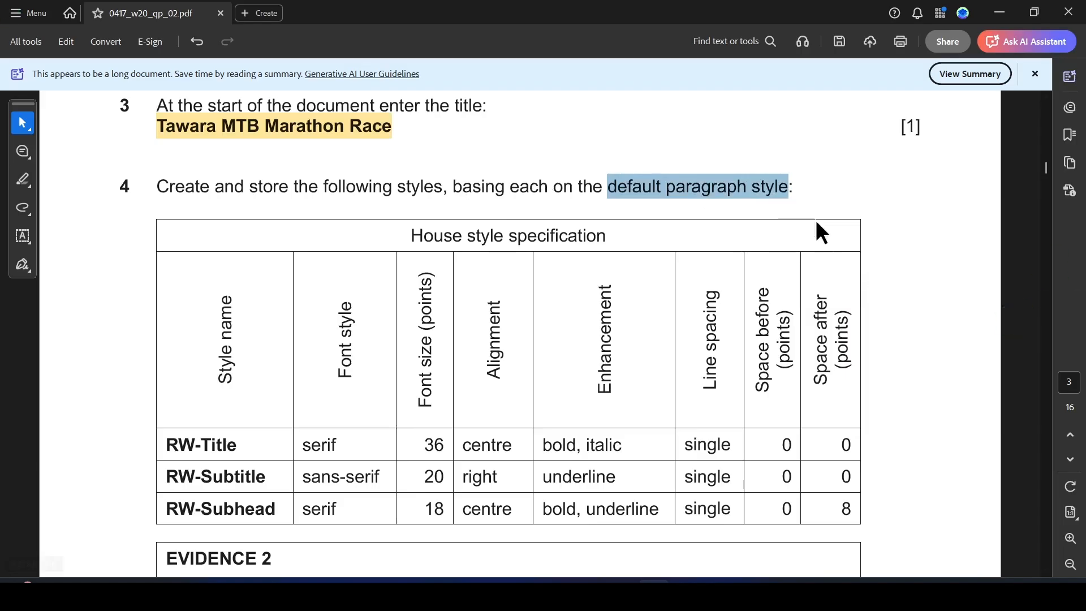
{"action": "right_click", "coordinate": [756, 190]}
{"action": "left_click", "coordinate": [701, 194]}
{"action": "left_click_drag", "start_coordinate": [607, 189], "coordinate": [791, 213]}
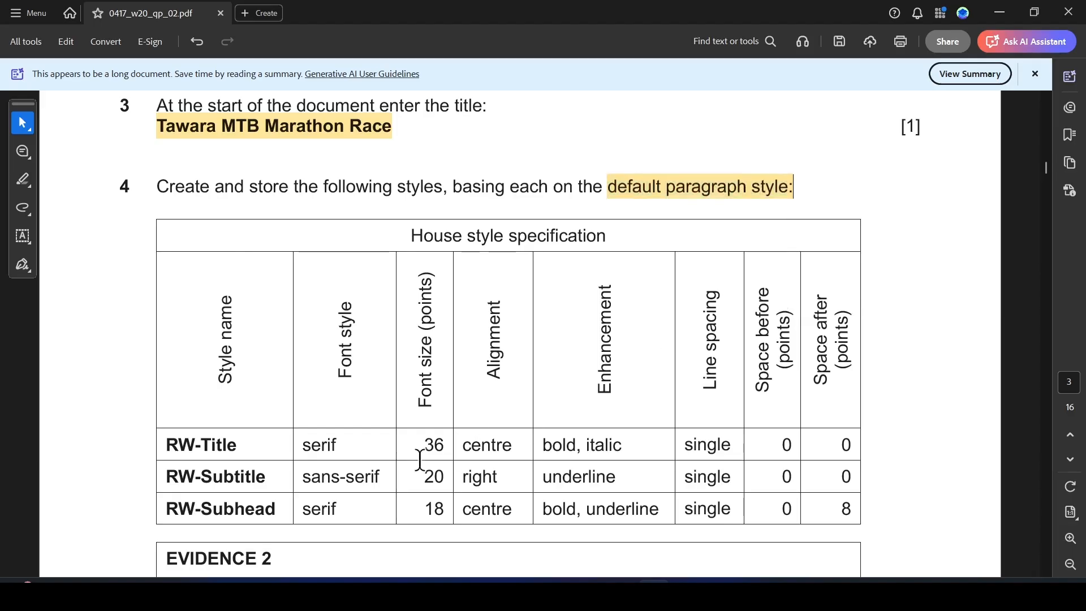
Select the style name RW-Title in the question paper's house style table and switch back to RWDETAILS in Word
{"action": "scroll", "coordinate": [426, 446], "scroll_direction": "down", "scroll_amount": 2}
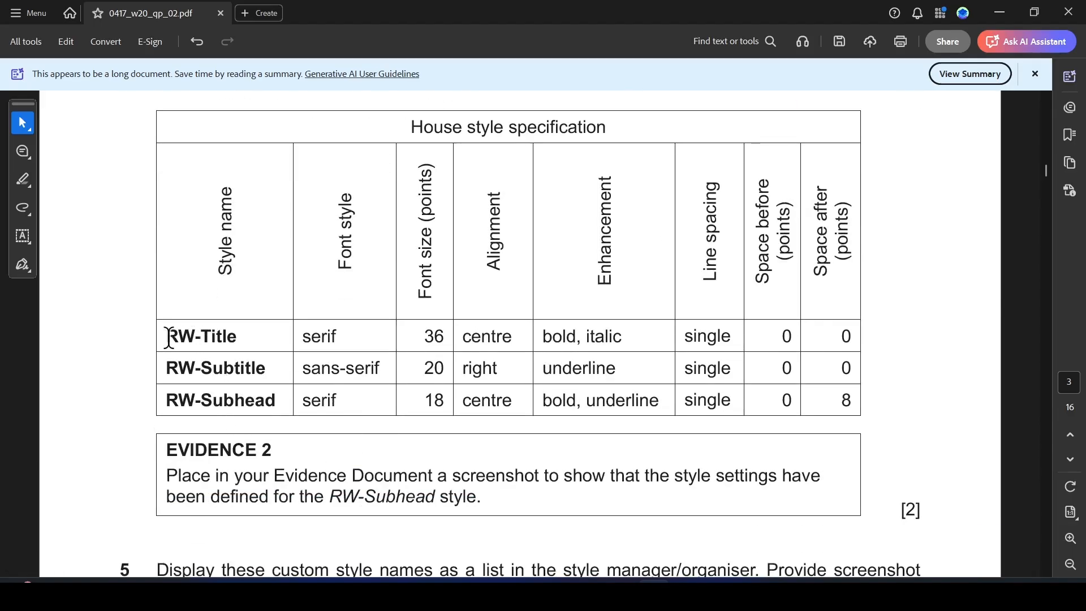
{"action": "left_click_drag", "start_coordinate": [168, 337], "coordinate": [240, 332]}
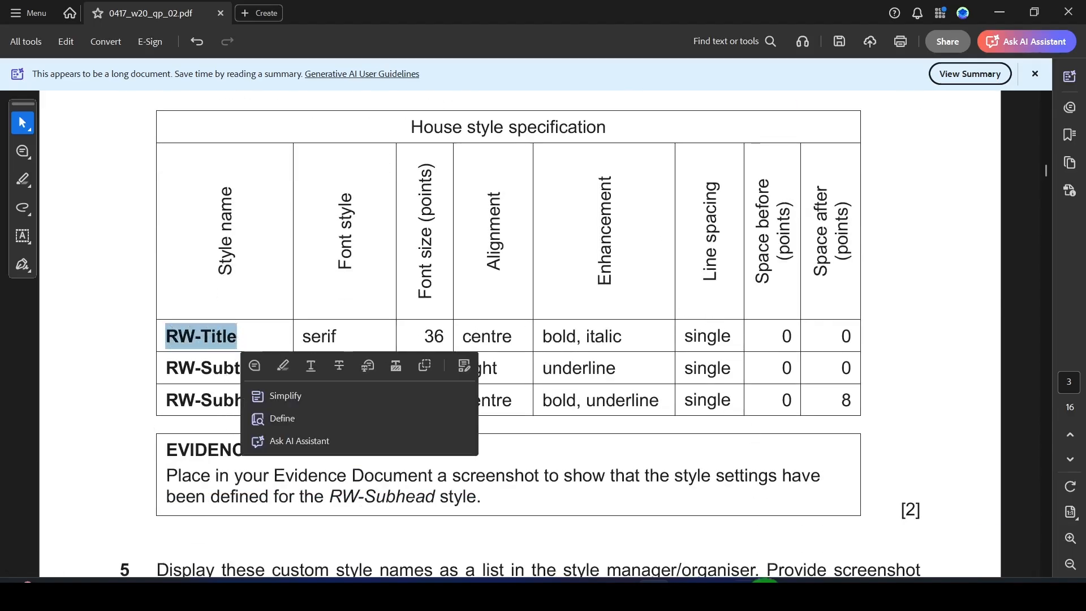
{"action": "mouse_move", "coordinate": [787, 589]}
{"action": "left_click", "coordinate": [834, 526]}
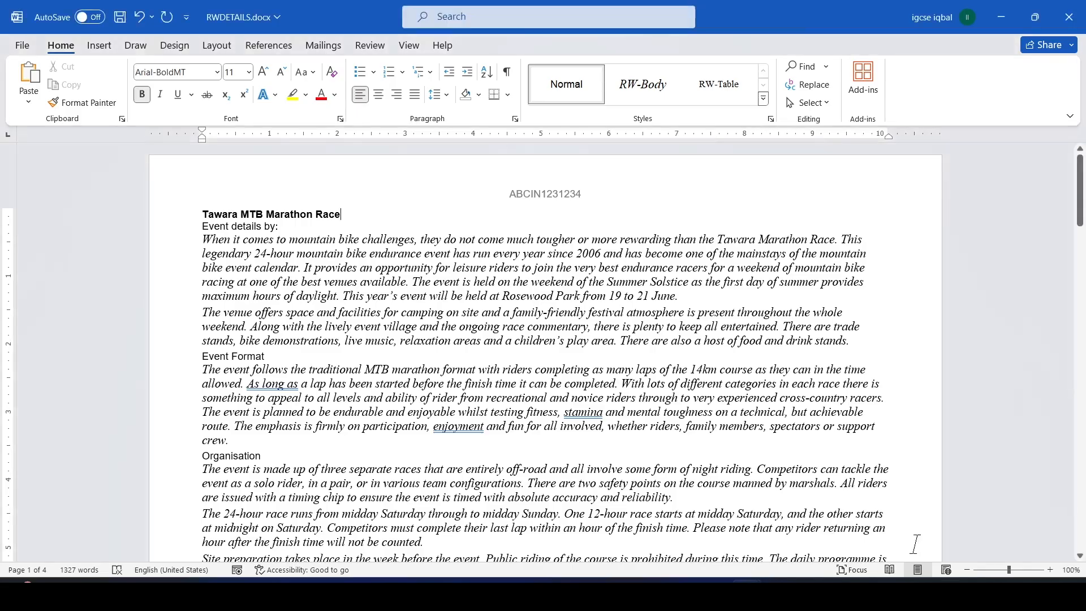
Place the cursor in the RWDETAILS body text and show the full list of document styles
{"action": "left_click", "coordinate": [445, 328]}
{"action": "left_click", "coordinate": [493, 196]}
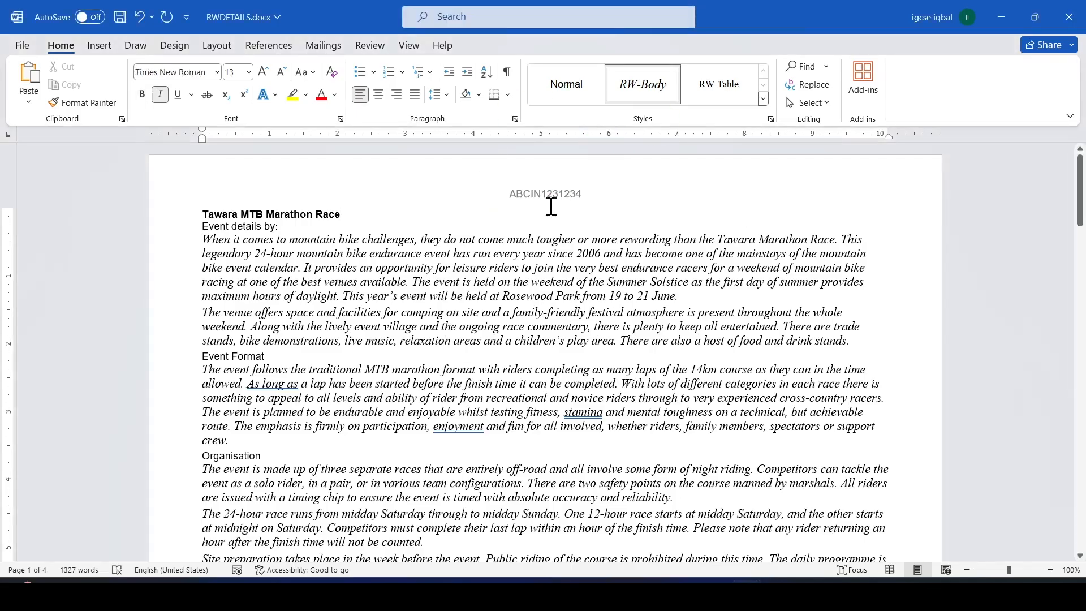
{"action": "left_click", "coordinate": [810, 138]}
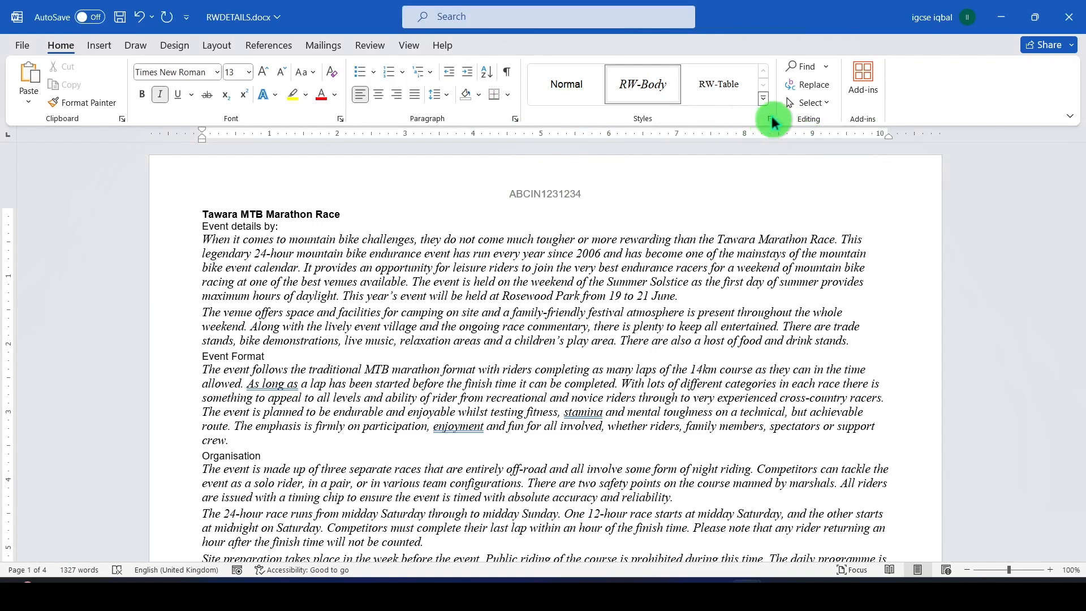
{"action": "left_click", "coordinate": [771, 118]}
{"action": "left_click", "coordinate": [18, 544]}
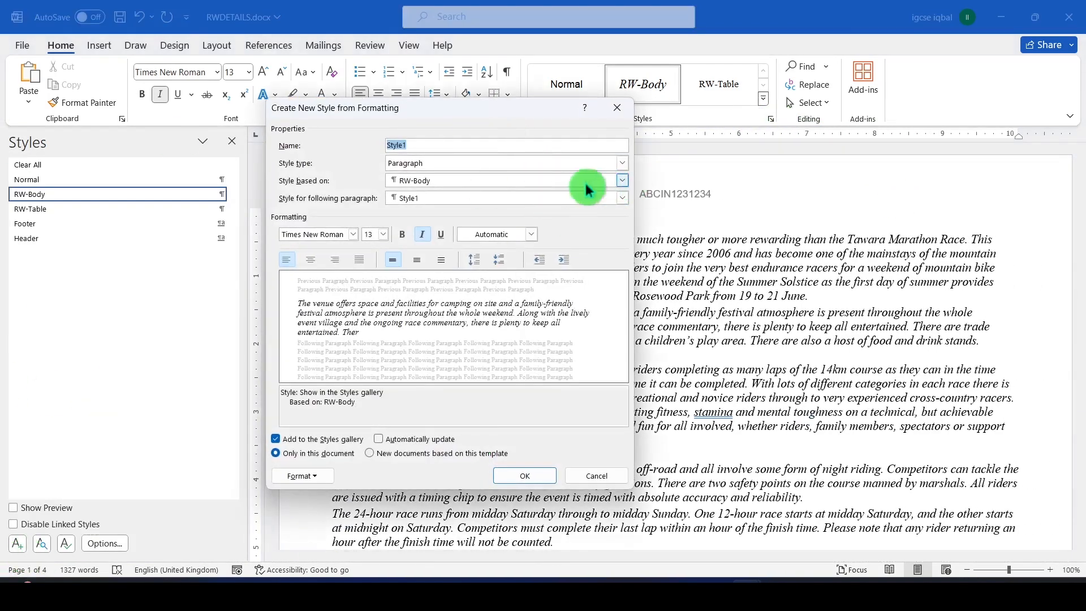
{"action": "left_click", "coordinate": [623, 197]}
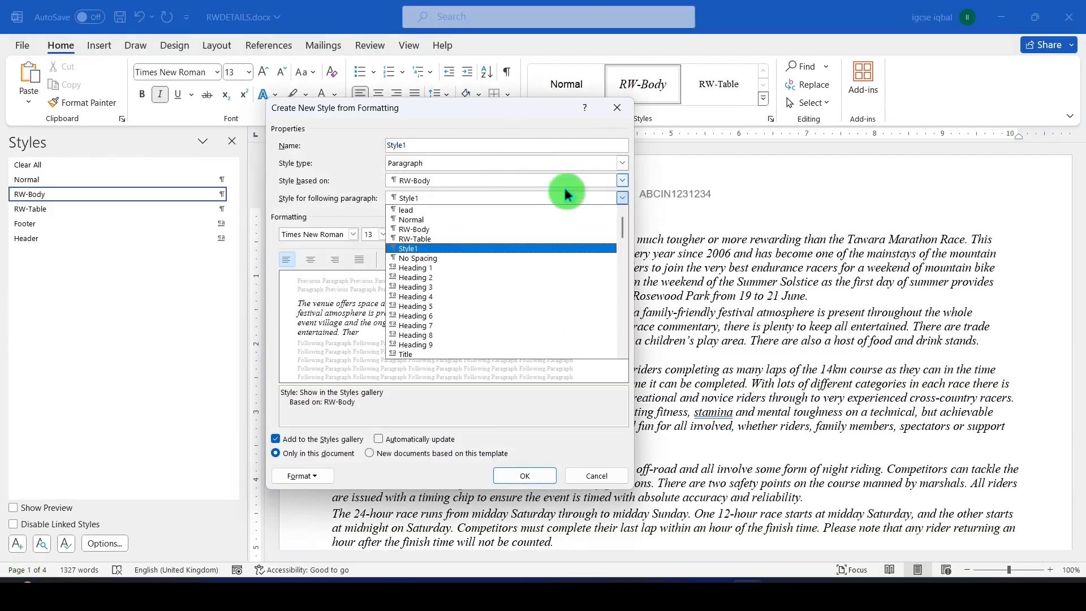
{"action": "left_click", "coordinate": [431, 220]}
{"action": "left_click", "coordinate": [622, 180]}
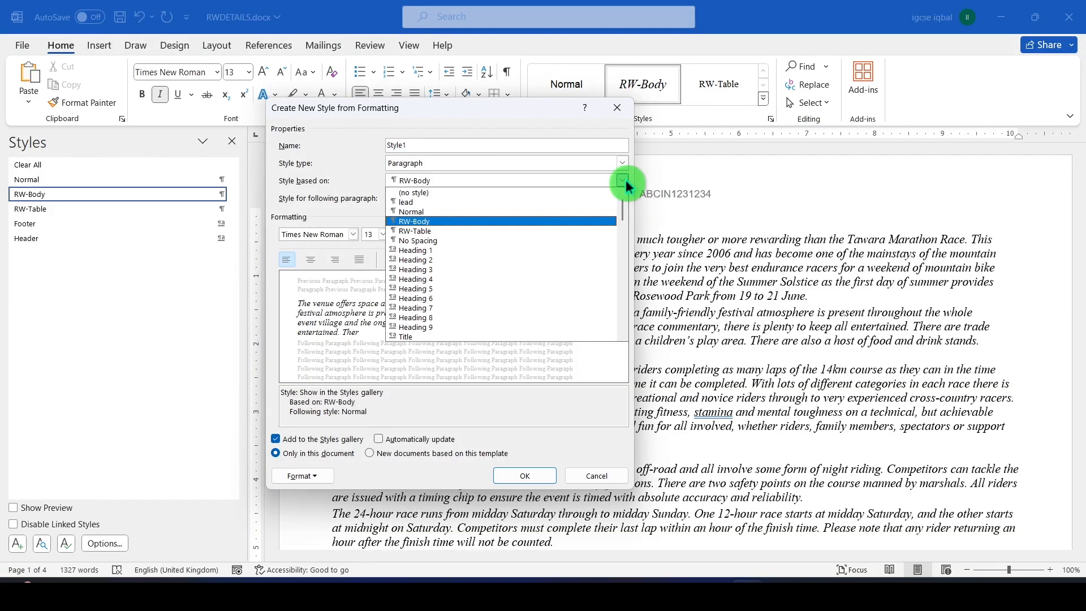
{"action": "left_click", "coordinate": [422, 212]}
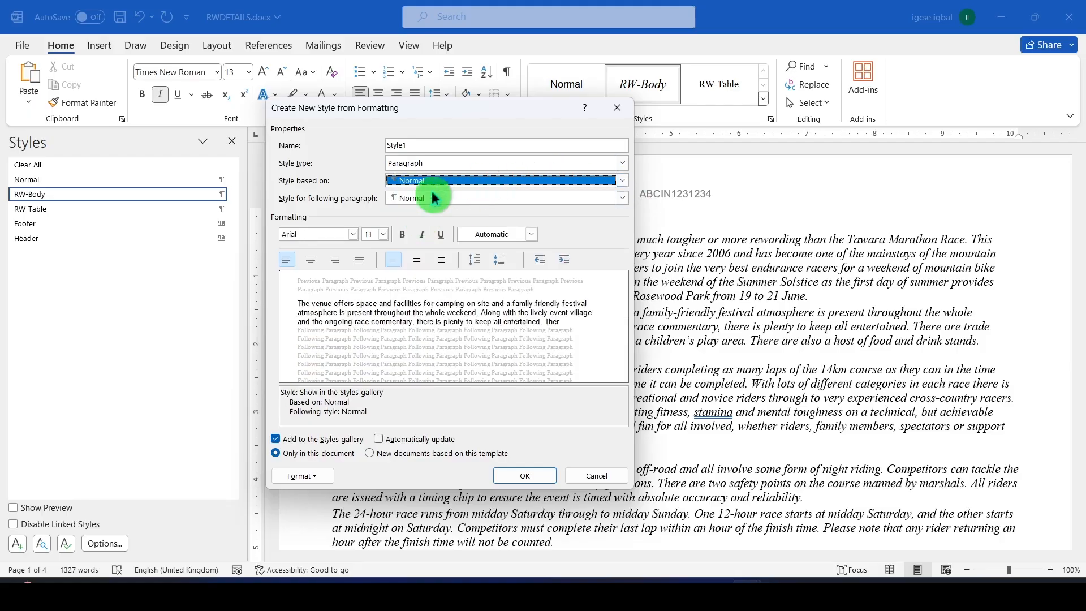
{"action": "double_click", "coordinate": [420, 144]}
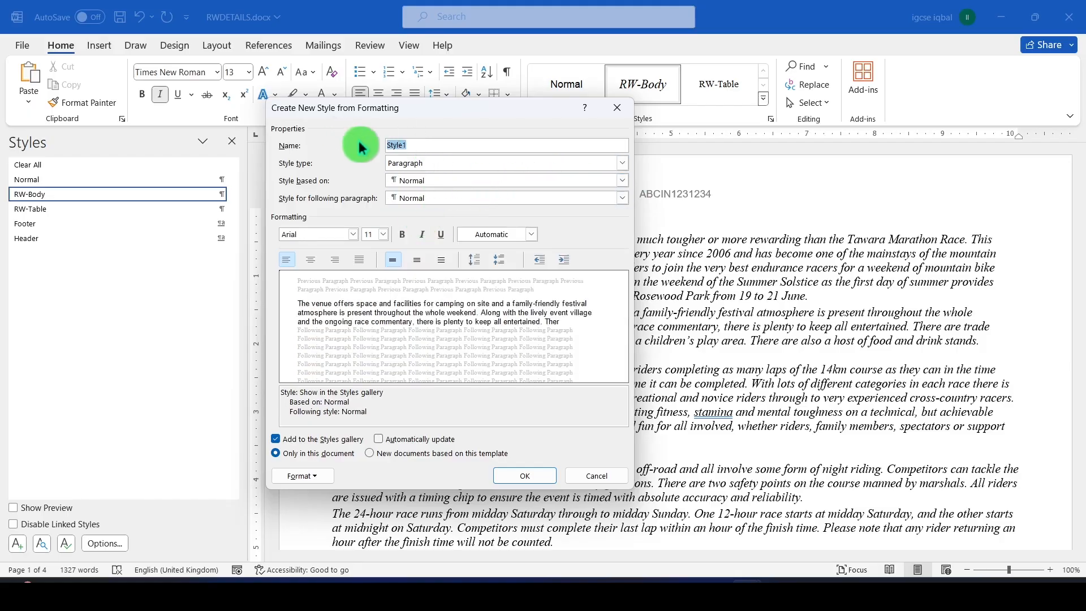
{"action": "type", "text": "RW-Title"}
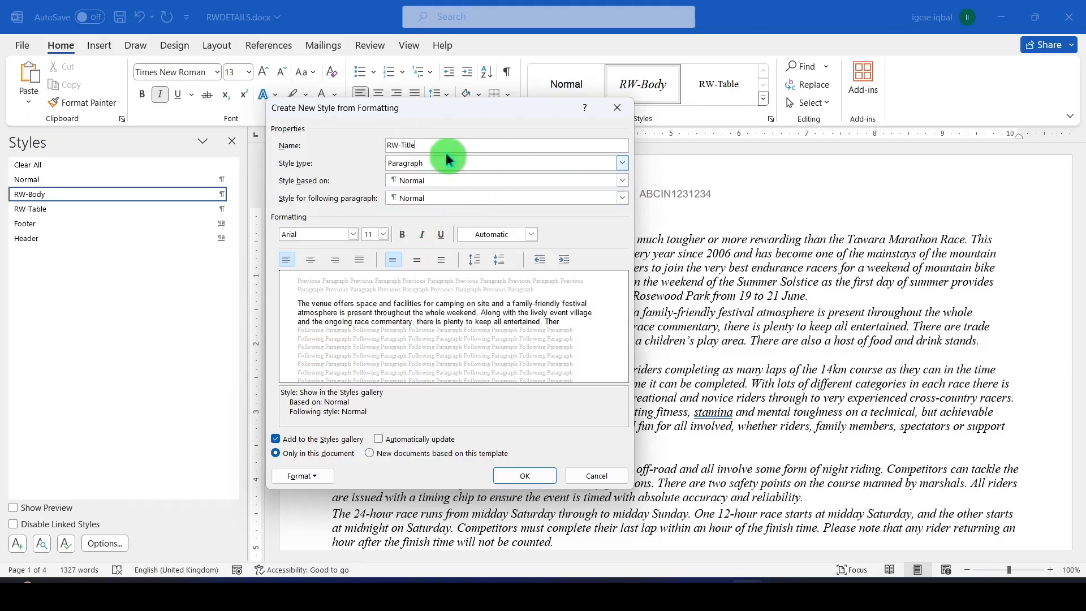
{"action": "left_click", "coordinate": [625, 109]}
Add blank lines after the final paragraph on the last page of RWDETAILS
{"action": "scroll", "coordinate": [567, 219], "scroll_direction": "down", "scroll_amount": 15}
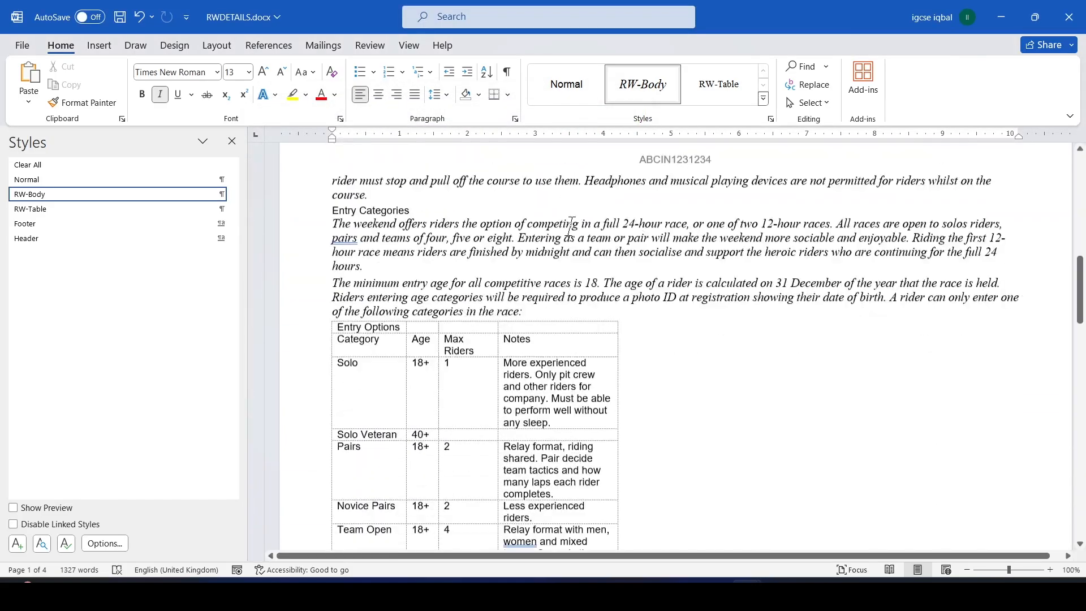
{"action": "scroll", "coordinate": [572, 231], "scroll_direction": "down", "scroll_amount": 20}
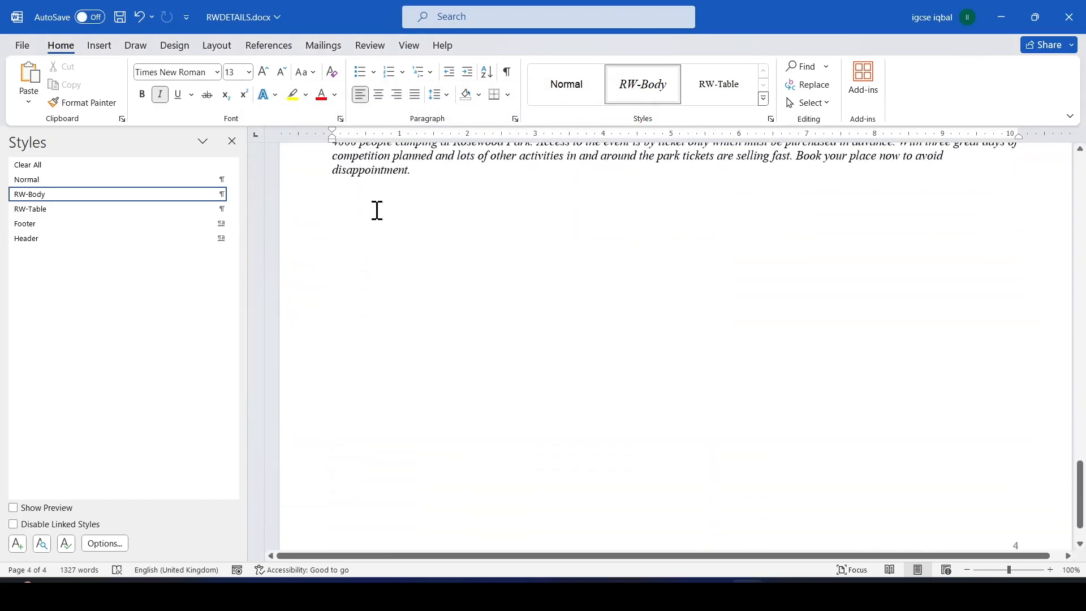
{"action": "left_click", "coordinate": [376, 211]}
{"action": "left_click", "coordinate": [509, 215]}
{"action": "key", "text": "Return"}
{"action": "key", "text": "Return"}
{"action": "key", "text": "Return"}
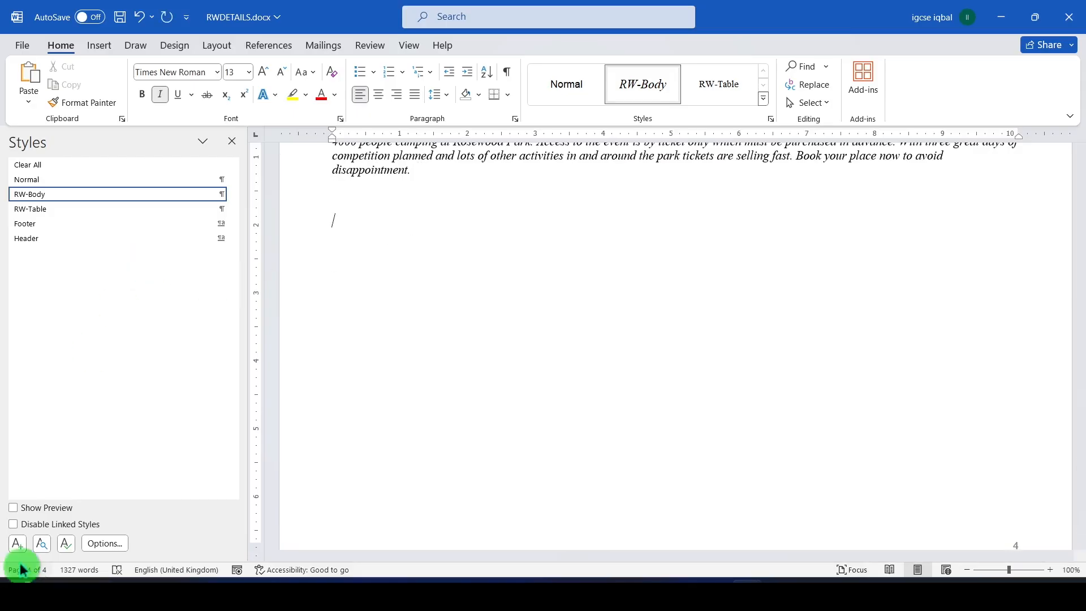
Start a new paragraph style named RW-Title, based on Normal and with Normal as the style for the following paragraph
{"action": "left_click", "coordinate": [17, 543]}
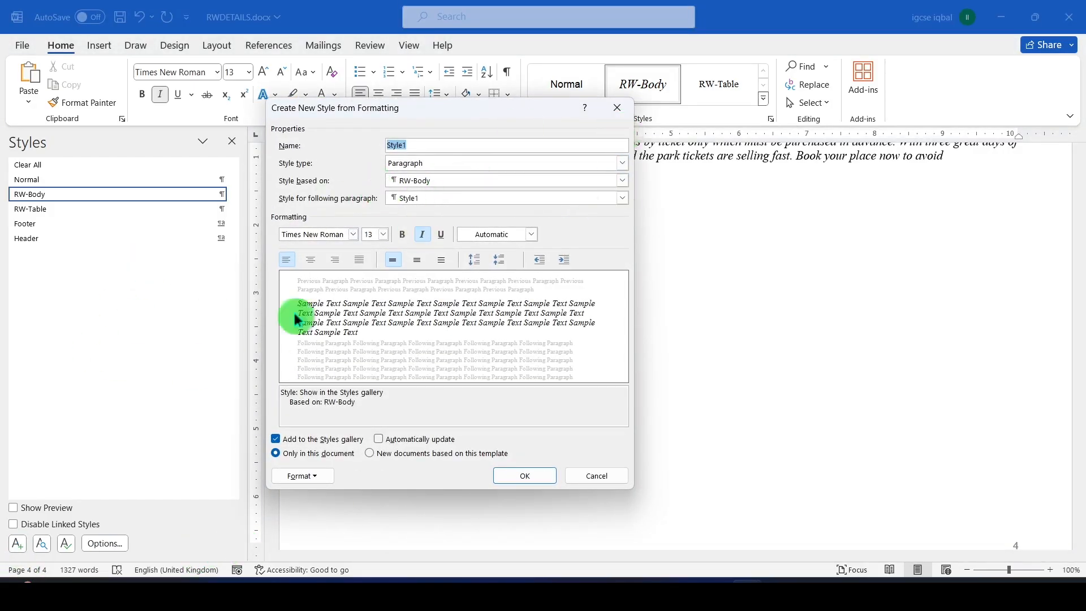
{"action": "left_click", "coordinate": [616, 108]}
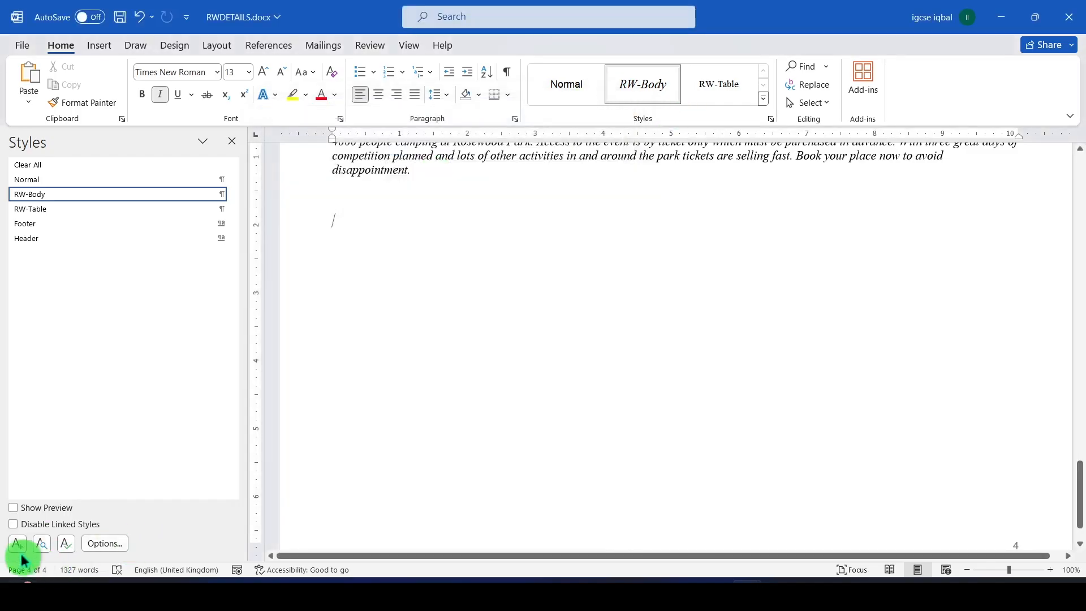
{"action": "left_click", "coordinate": [17, 545]}
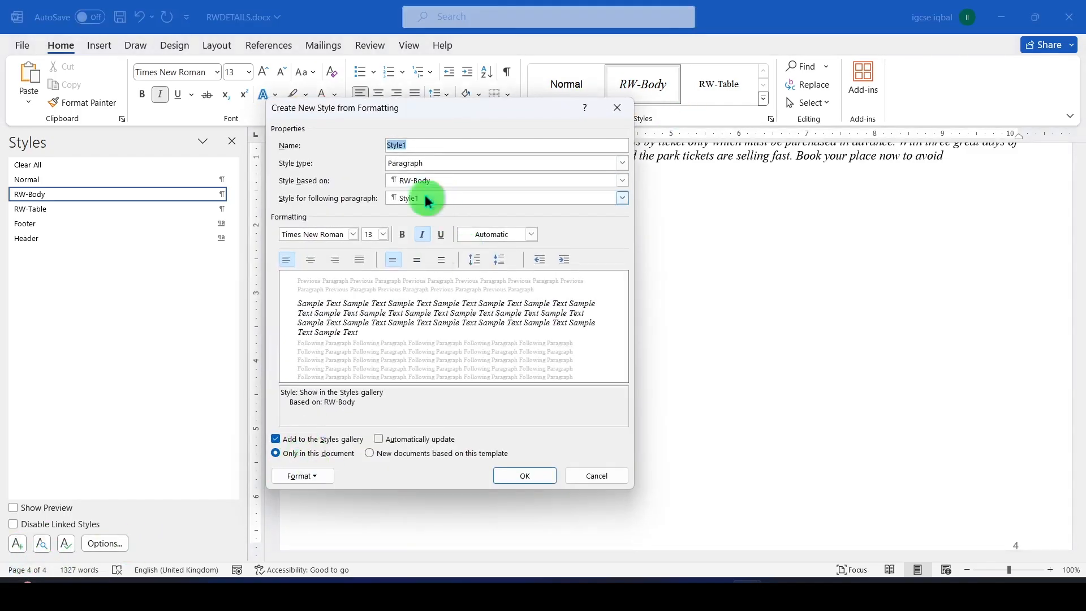
{"action": "left_click", "coordinate": [622, 198]}
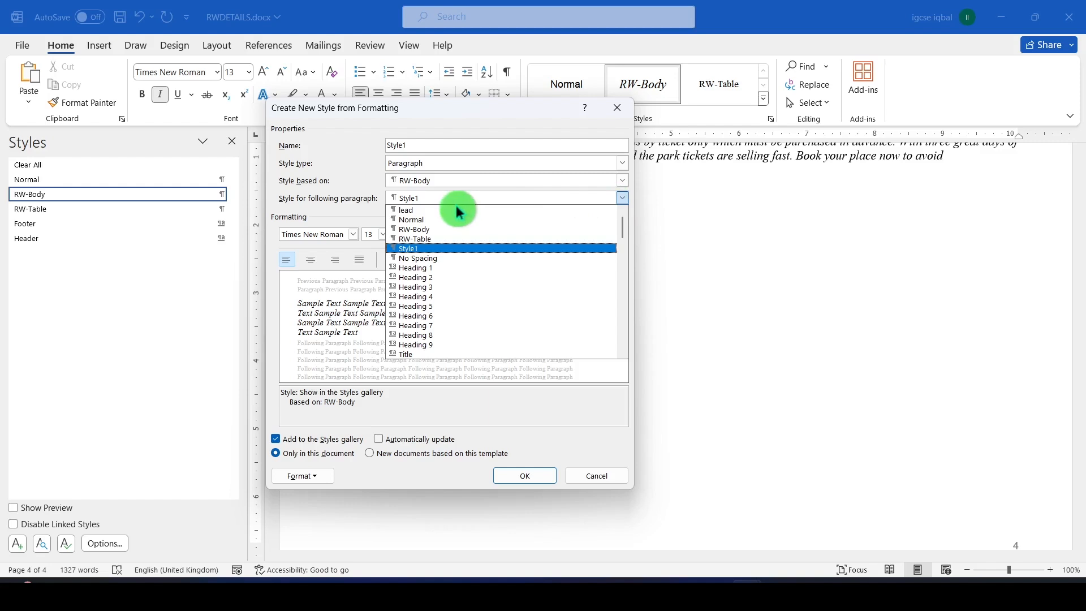
{"action": "left_click", "coordinate": [429, 218]}
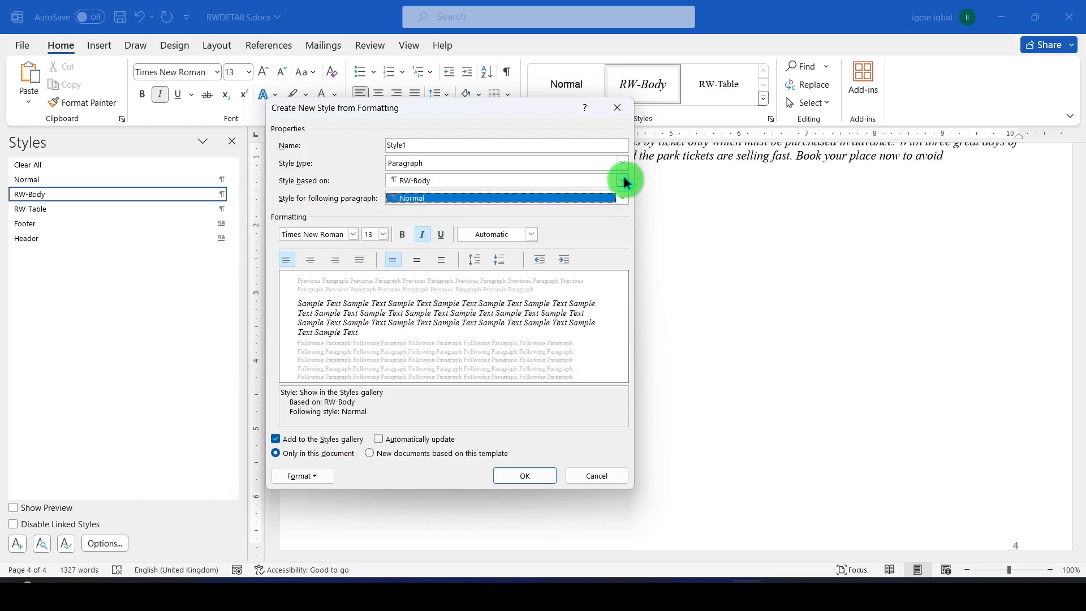
{"action": "left_click", "coordinate": [622, 181]}
{"action": "left_click", "coordinate": [420, 209]}
{"action": "left_click", "coordinate": [386, 148]}
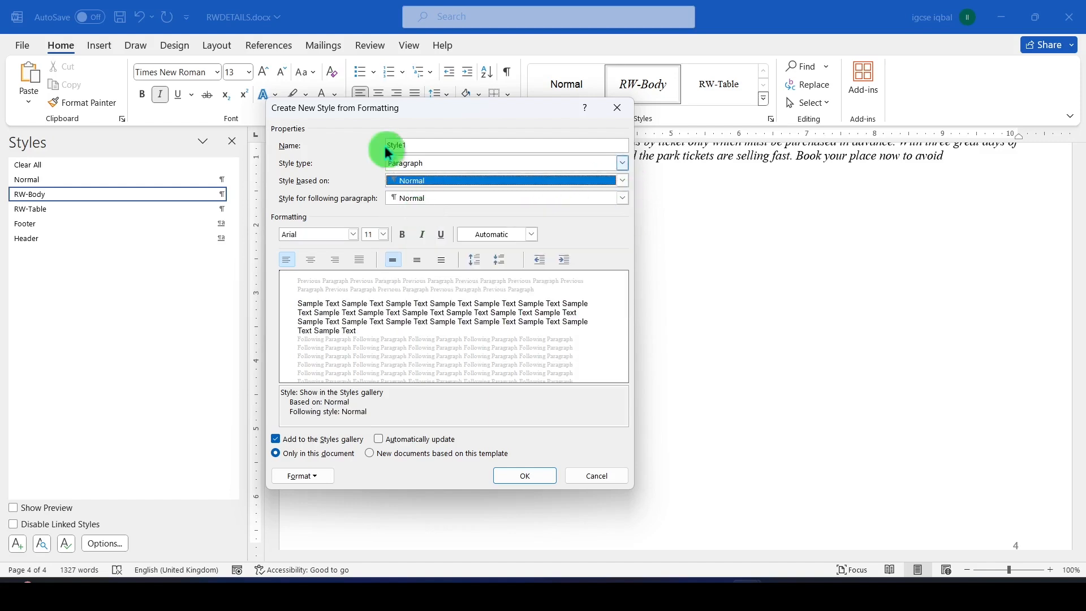
{"action": "left_click_drag", "start_coordinate": [427, 144], "coordinate": [311, 138]}
{"action": "type", "text": "RW-Title"}
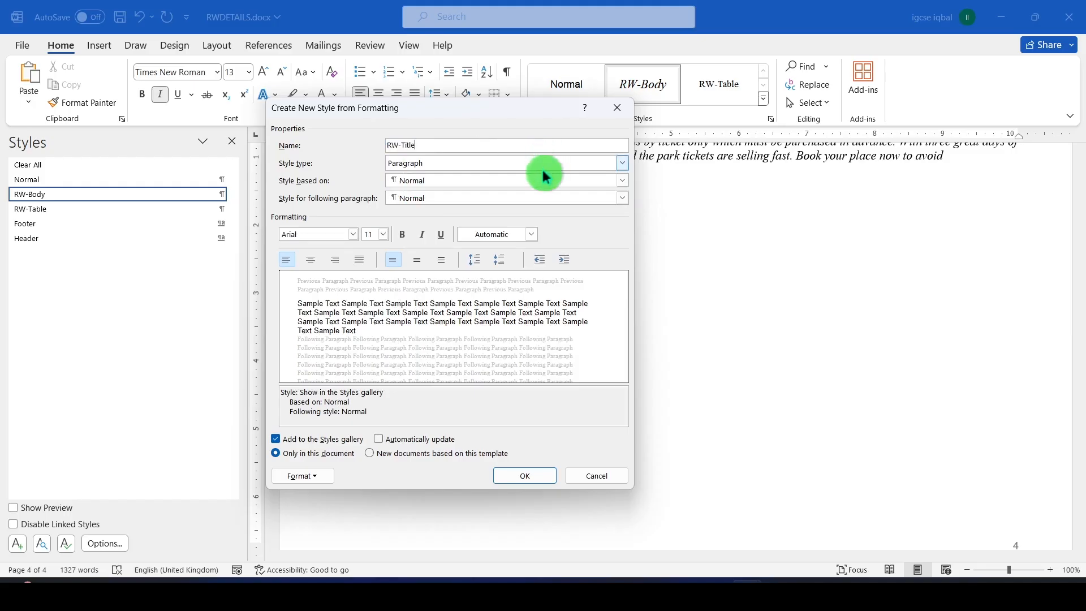
Switch to the question paper and highlight the whole RW-Title row in the house style specification table
{"action": "left_click", "coordinate": [650, 590]}
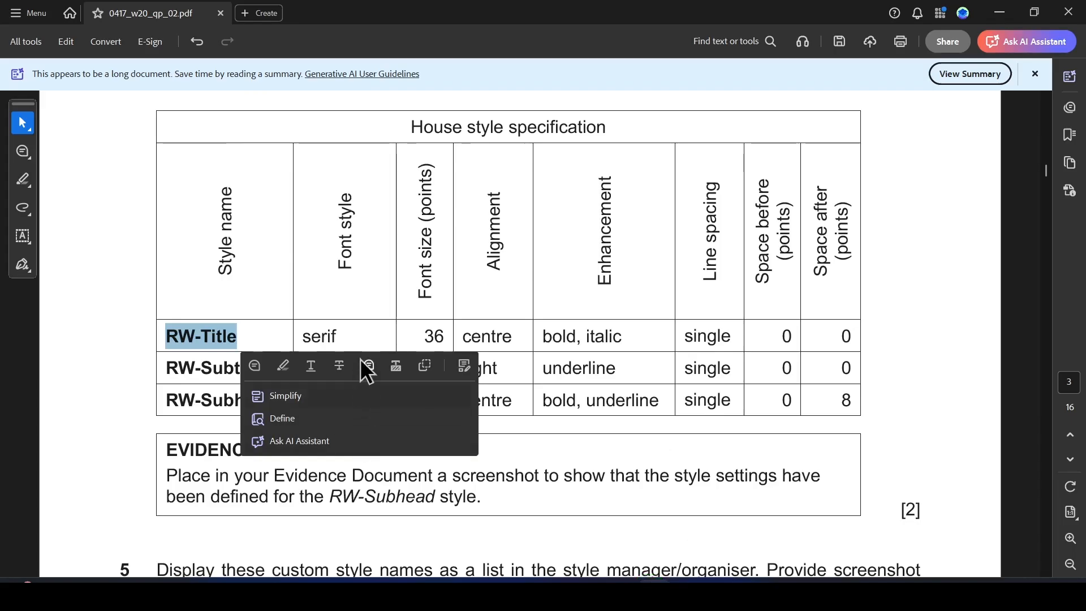
{"action": "left_click", "coordinate": [283, 366]}
{"action": "left_click_drag", "start_coordinate": [318, 341], "coordinate": [849, 337]}
{"action": "left_click", "coordinate": [844, 367]}
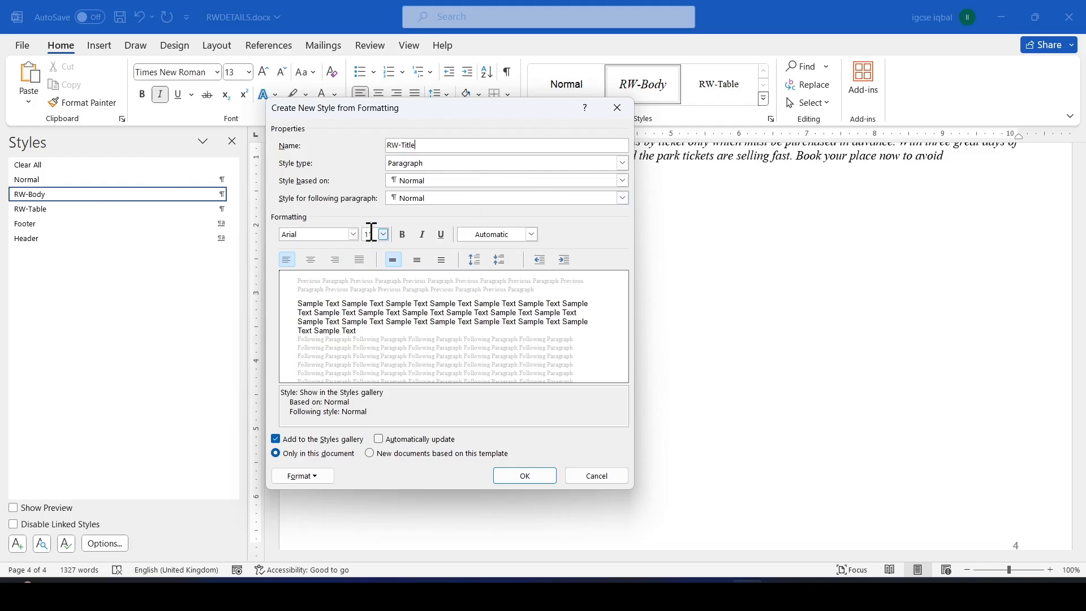
Return to Word and set the RW-Title style's font to Times New Roman at 36 points
{"action": "left_click", "coordinate": [353, 234]}
{"action": "left_click", "coordinate": [339, 298]}
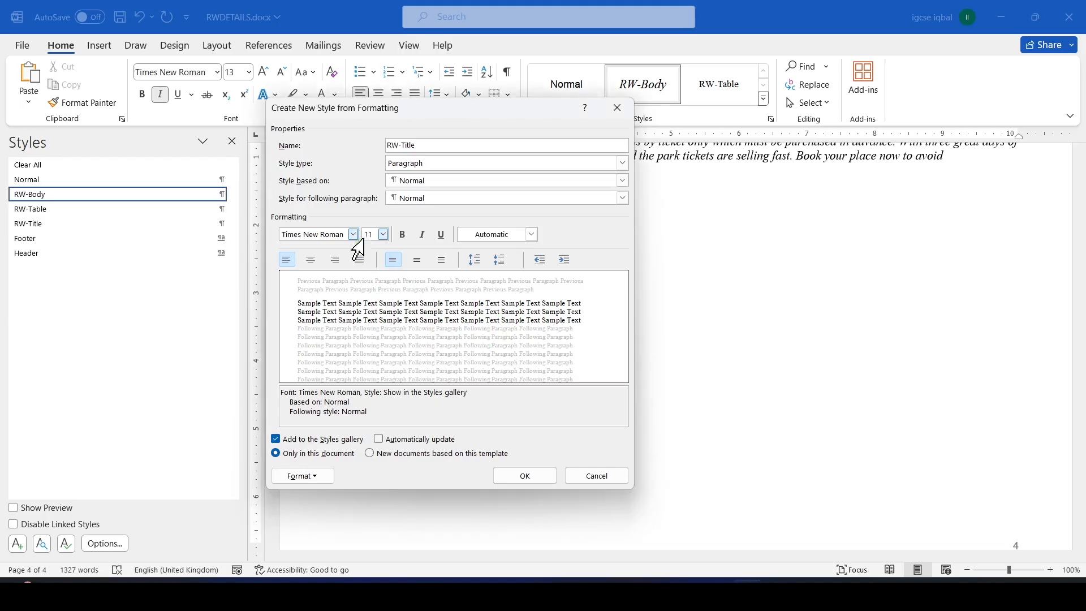
{"action": "left_click", "coordinate": [384, 234]}
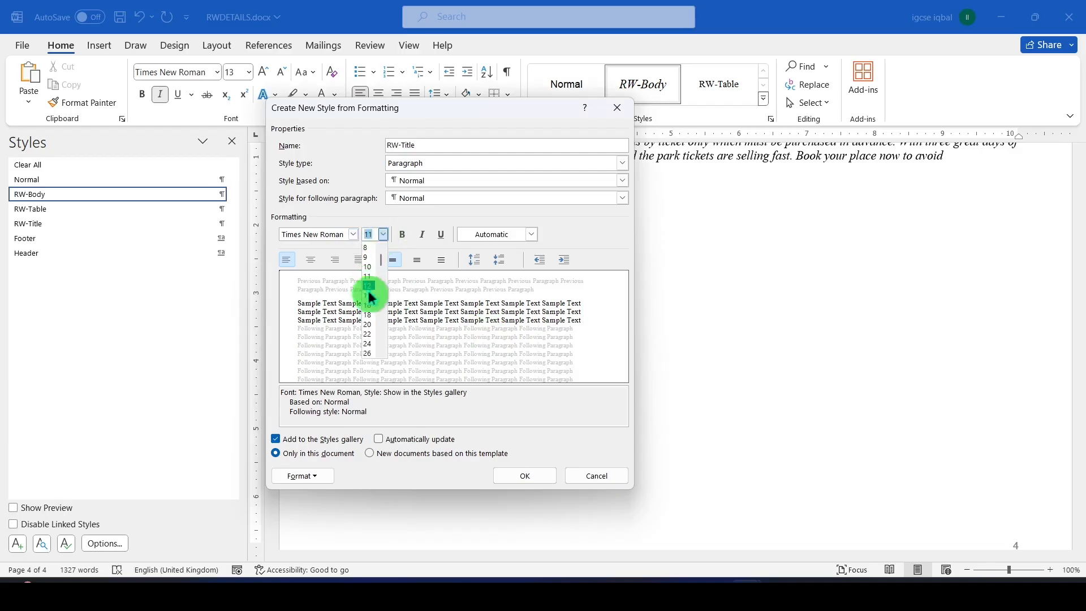
{"action": "left_click", "coordinate": [368, 334]}
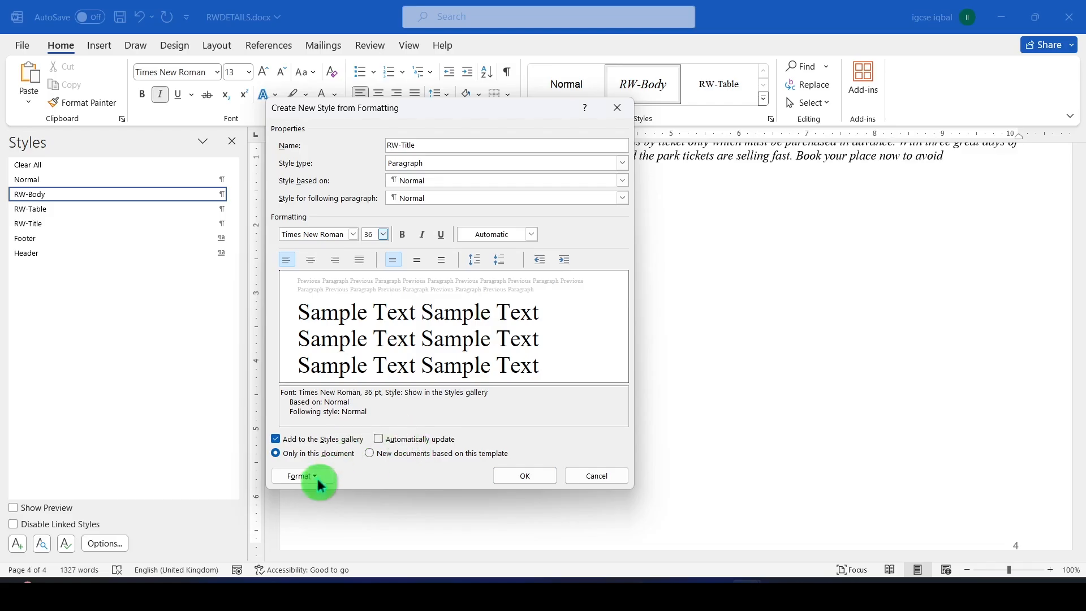
Set the RW-Title style's paragraph alignment to Centered
{"action": "left_click", "coordinate": [302, 475]}
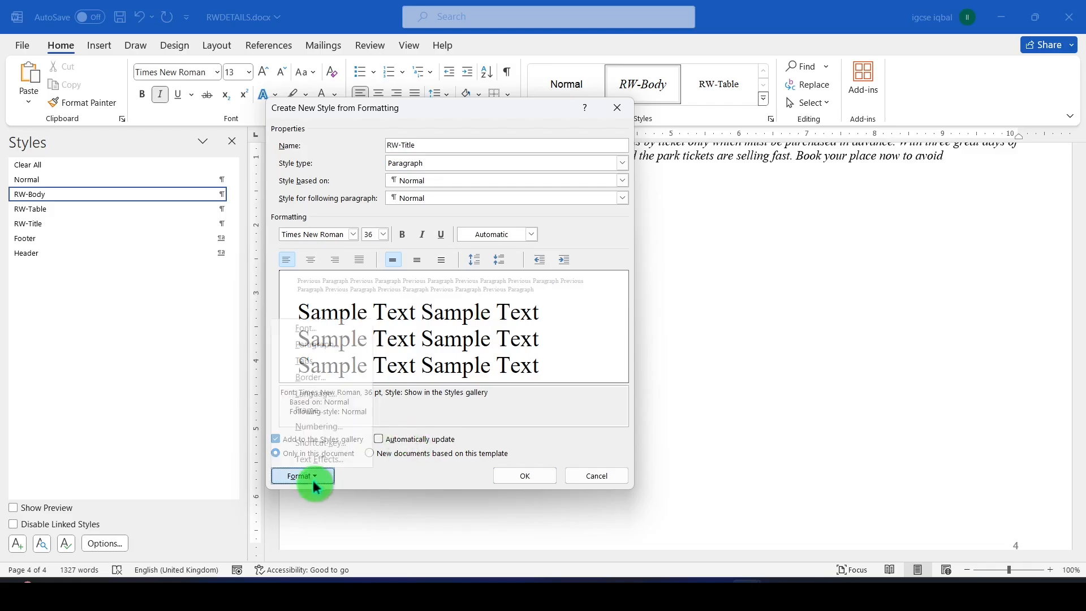
{"action": "left_click", "coordinate": [325, 344]}
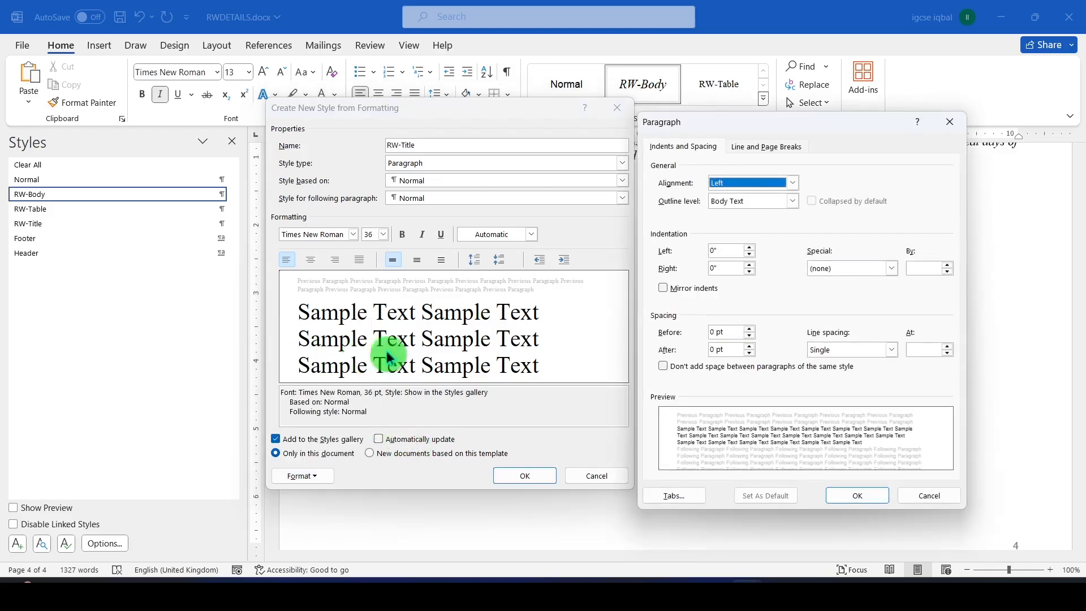
{"action": "left_click", "coordinate": [784, 182]}
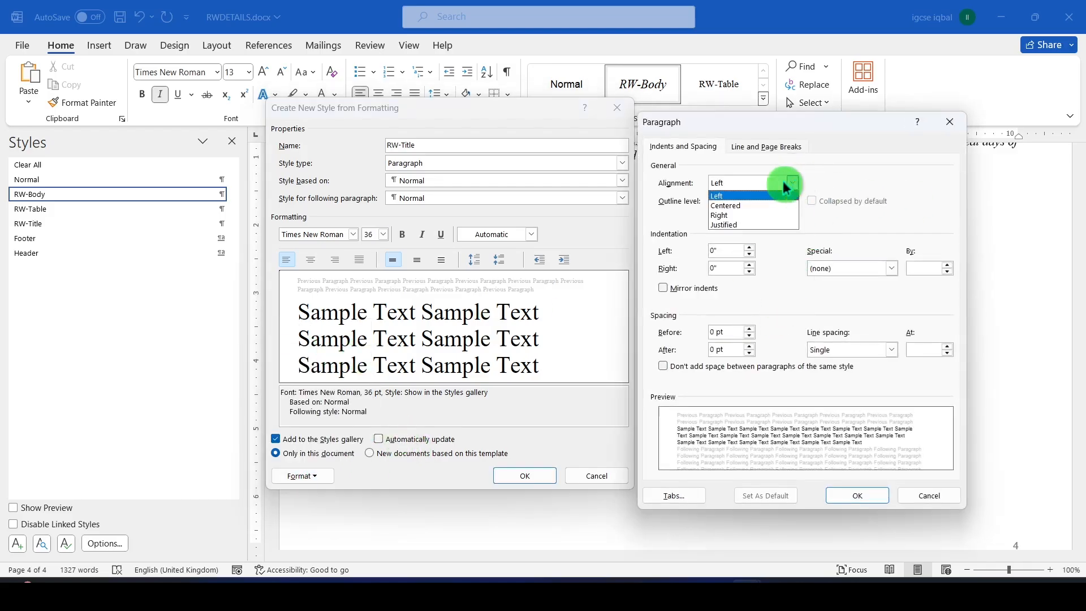
{"action": "left_click", "coordinate": [734, 202]}
{"action": "left_click", "coordinate": [857, 496]}
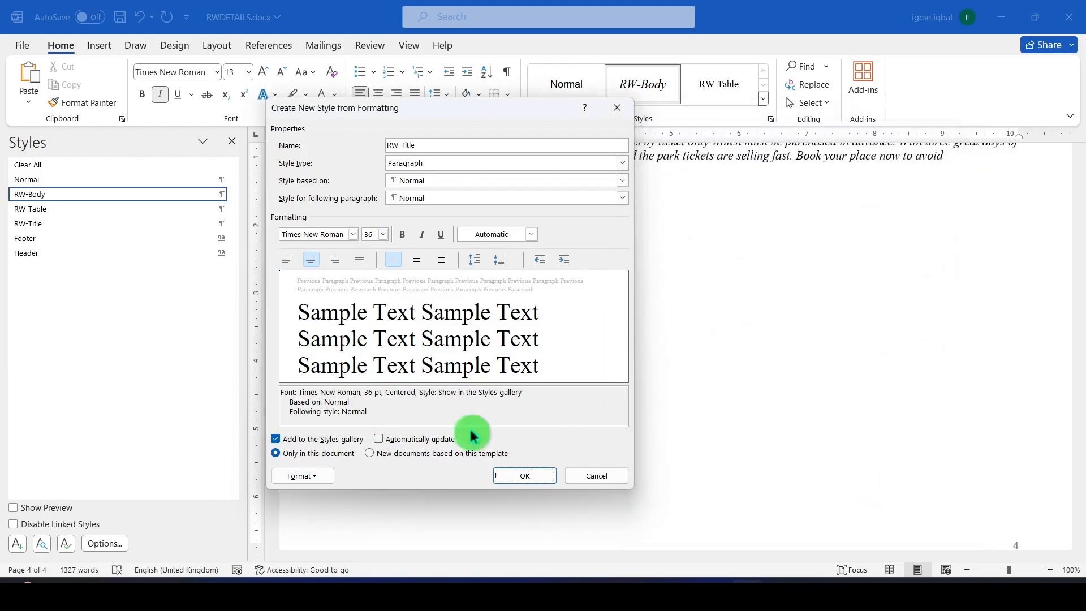
Make the RW-Title style bold and italic, checking its enhancement and spacing requirements in the question paper
{"action": "key", "text": "alt+Tab"}
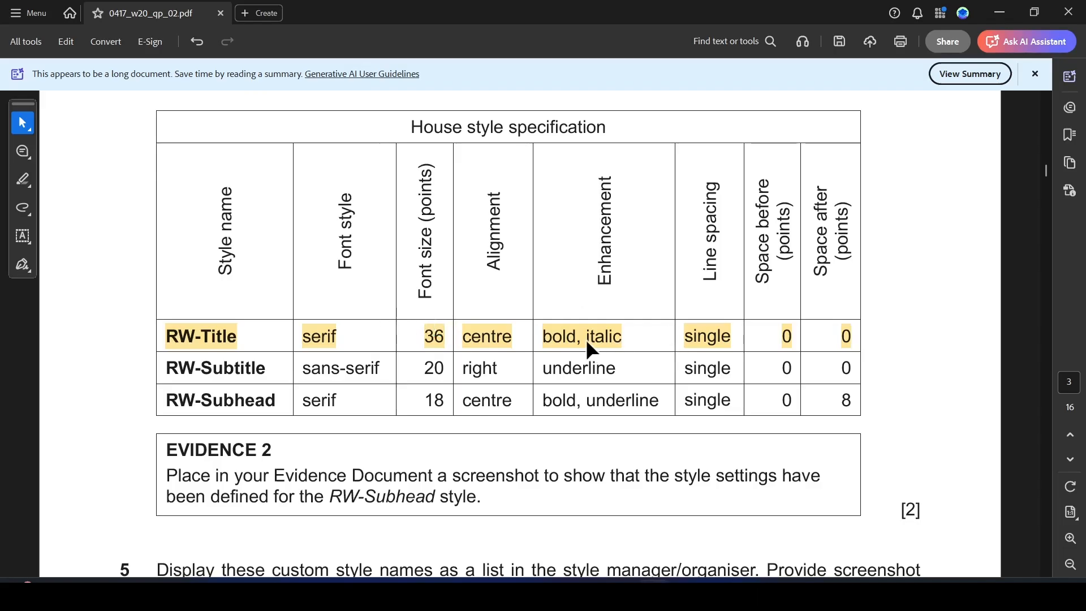
{"action": "key", "text": "alt+Tab"}
{"action": "left_click", "coordinate": [405, 243]}
{"action": "left_click", "coordinate": [424, 235]}
{"action": "key", "text": "alt+Tab"}
{"action": "key", "text": "alt+Tab"}
Return to Word, set the RW-Title style's line spacing to Single in its paragraph settings, and save the new style
{"action": "left_click", "coordinate": [311, 482]}
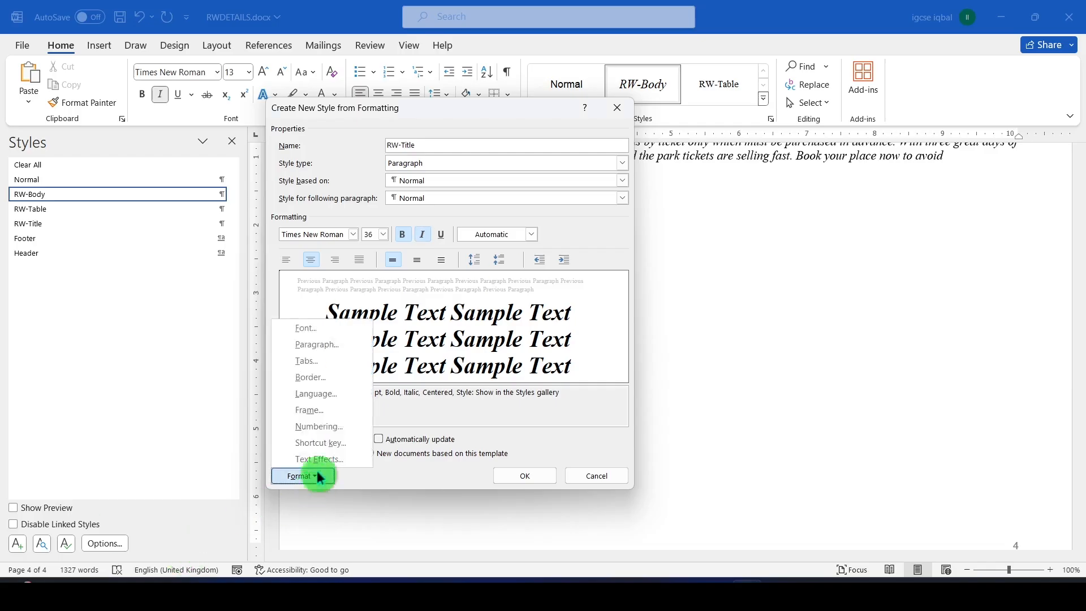
{"action": "left_click", "coordinate": [317, 346]}
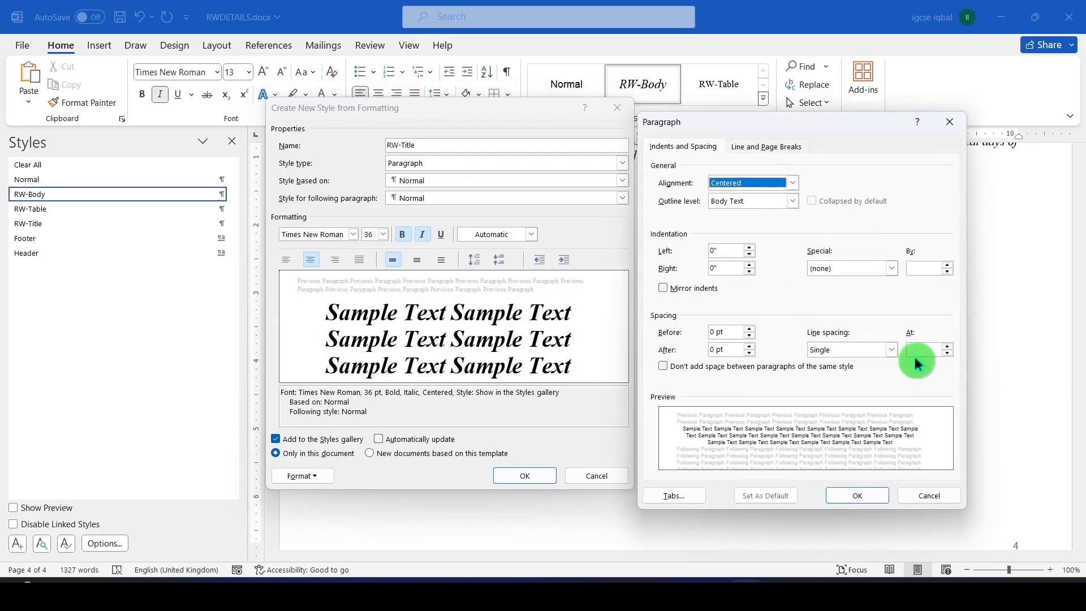
{"action": "left_click", "coordinate": [891, 351]}
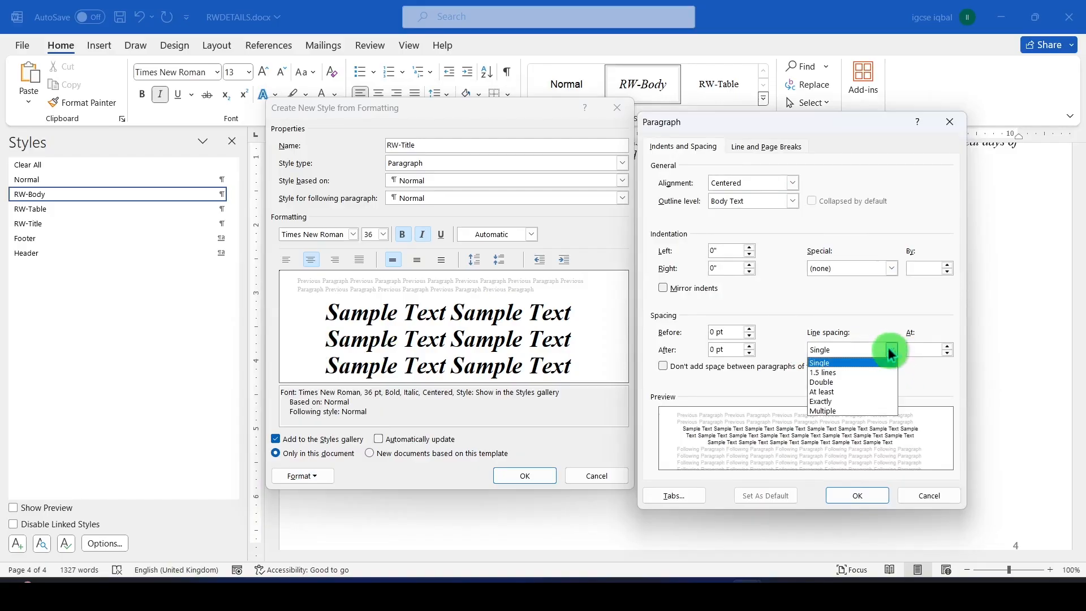
{"action": "left_click", "coordinate": [823, 362]}
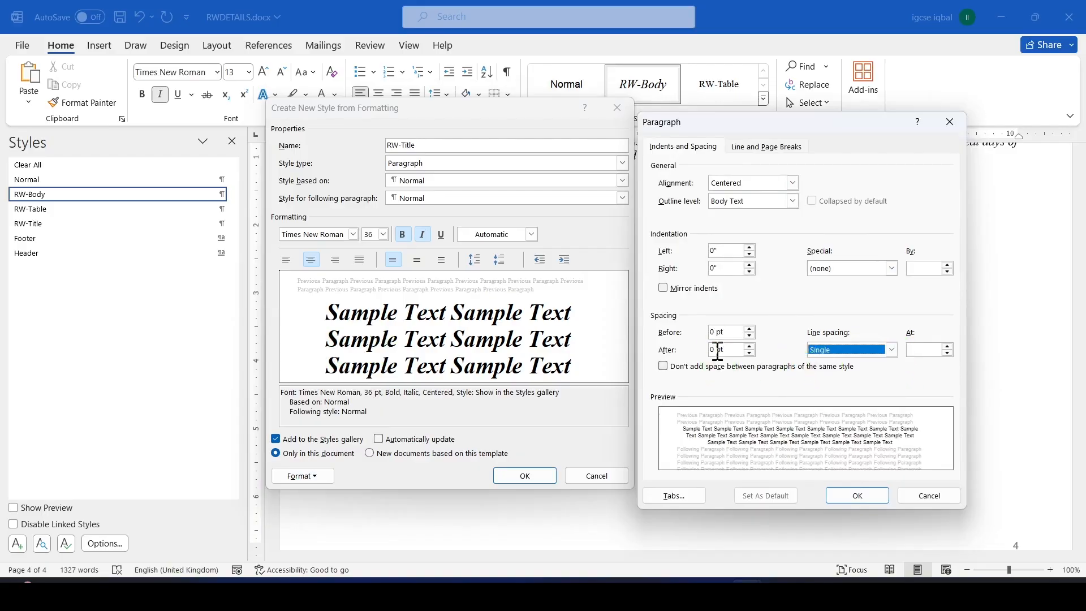
{"action": "left_click", "coordinate": [862, 493]}
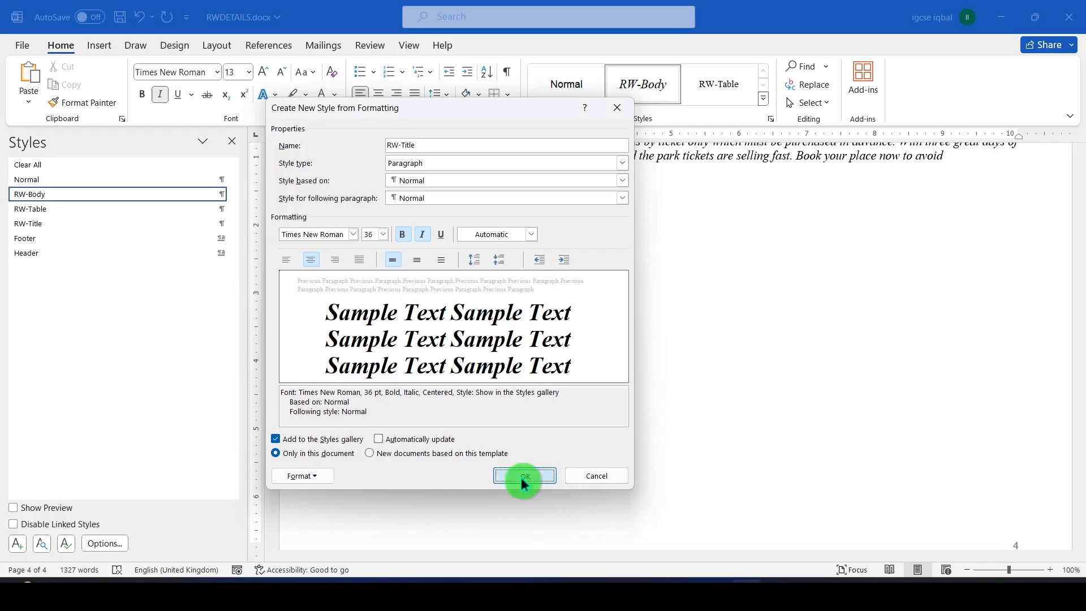
{"action": "left_click", "coordinate": [522, 480]}
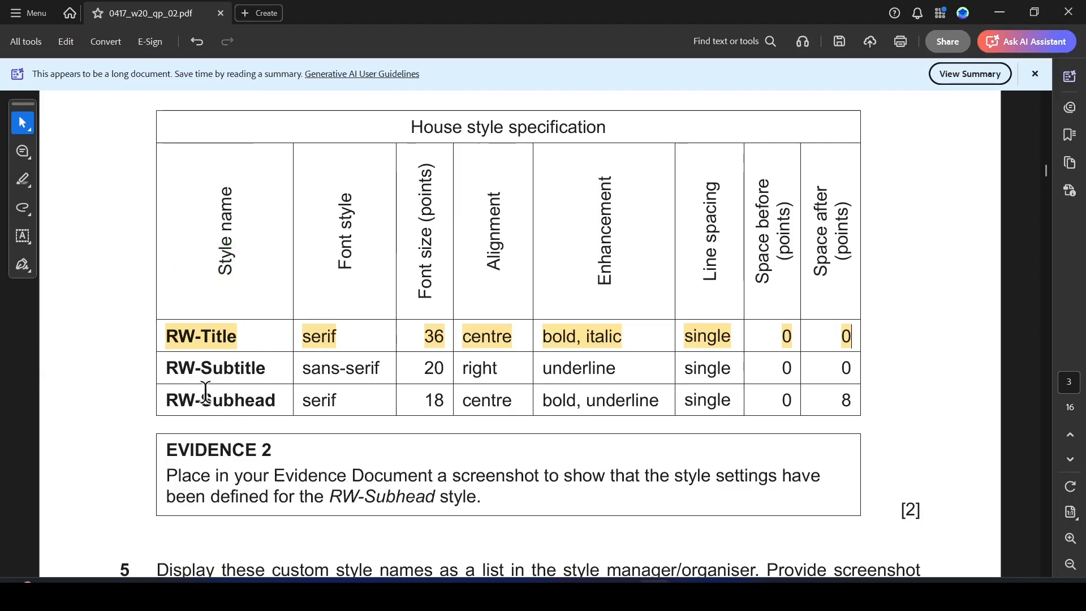
Copy the RW-Subtitle name from the question paper and start a new Word style with that name, based on and followed by Normal
{"action": "left_click_drag", "start_coordinate": [165, 368], "coordinate": [270, 368]}
{"action": "key", "text": "ctrl+c"}
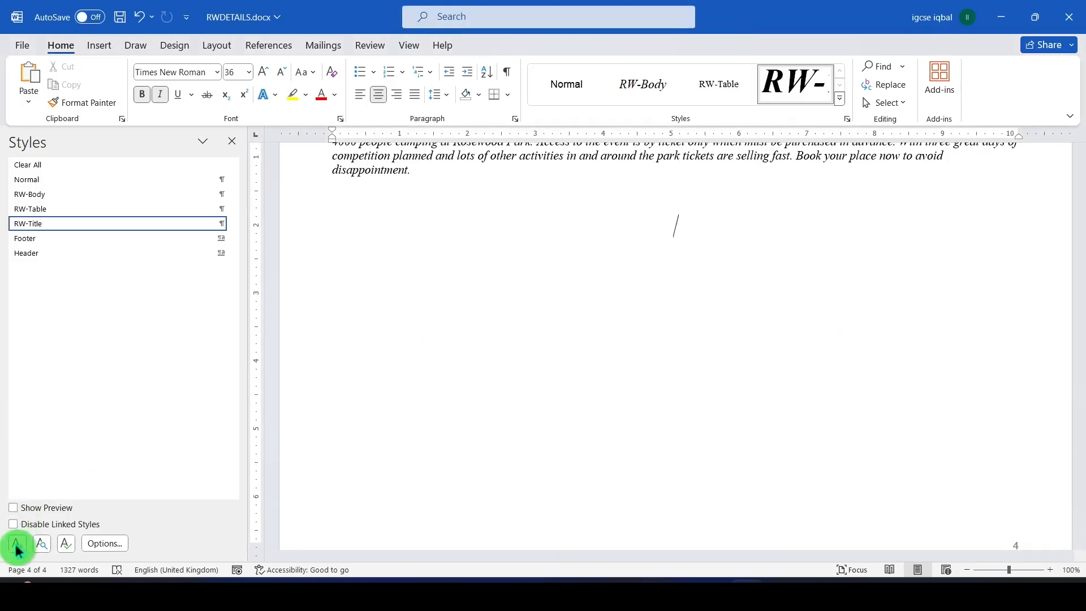
{"action": "left_click", "coordinate": [16, 544]}
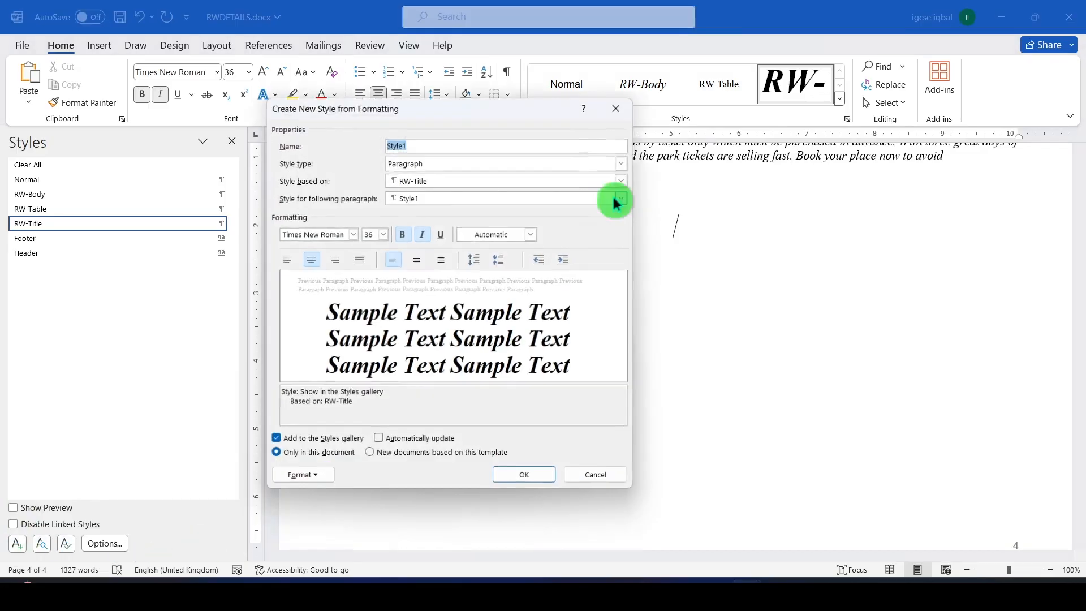
{"action": "key", "text": "ctrl+v"}
{"action": "left_click", "coordinate": [622, 180]}
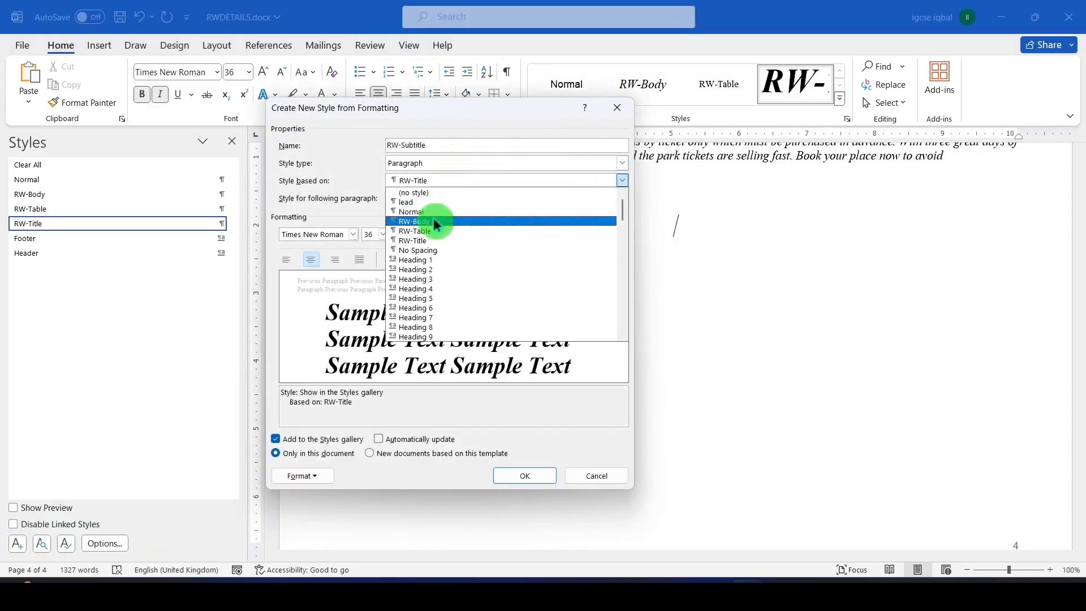
{"action": "left_click", "coordinate": [433, 212]}
{"action": "left_click", "coordinate": [621, 198]}
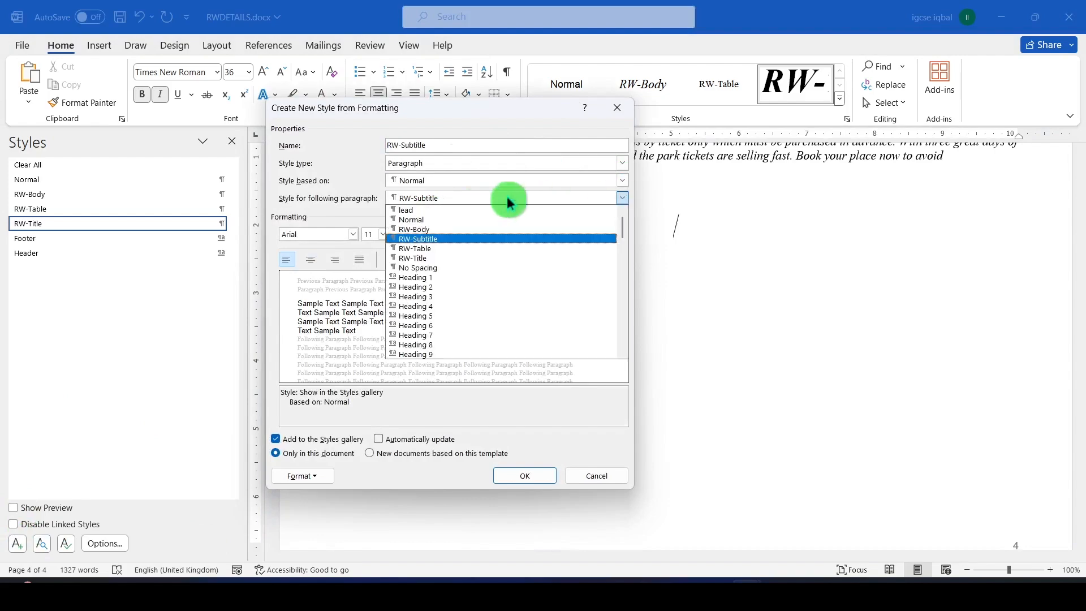
{"action": "left_click", "coordinate": [435, 217]}
Set the RW-Subtitle style's font to Arial at 20 points, checking the font requirements in the question paper
{"action": "key", "text": "alt+Tab"}
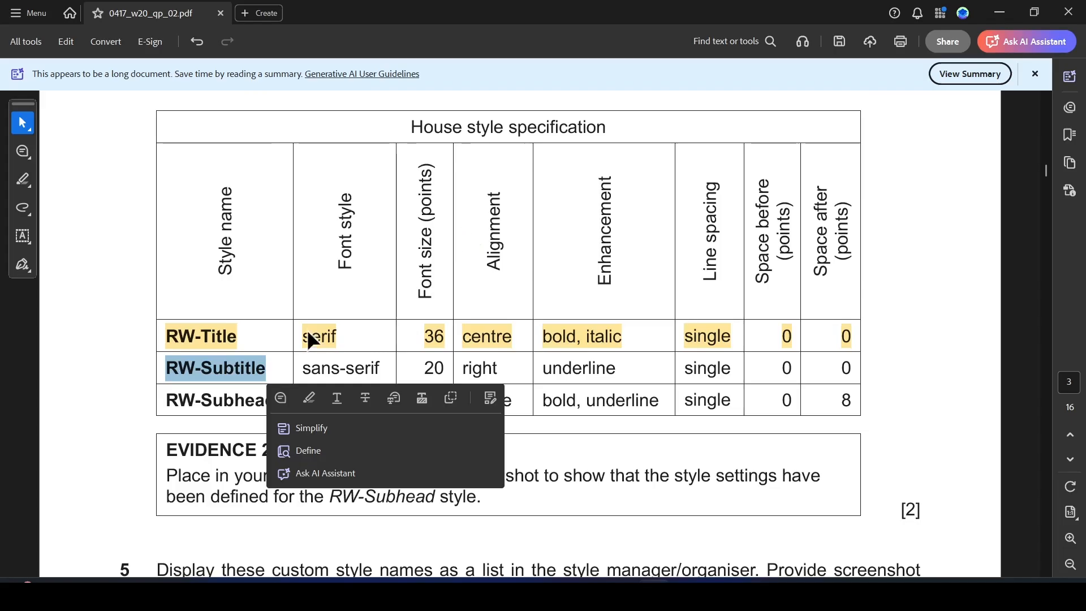
{"action": "key", "text": "alt+Tab"}
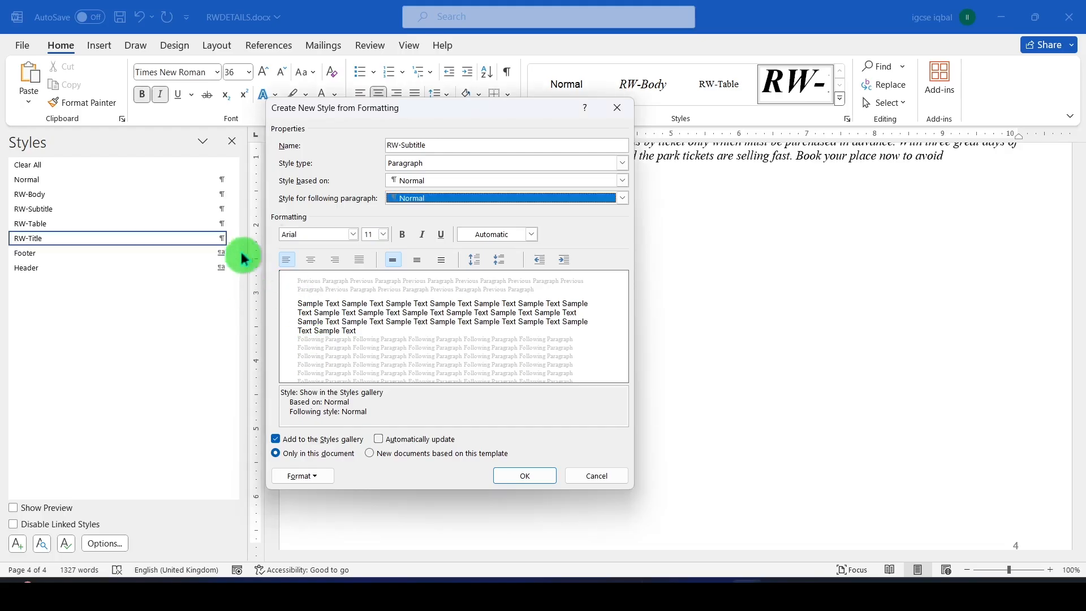
{"action": "left_click", "coordinate": [353, 234]}
{"action": "left_click", "coordinate": [331, 295]}
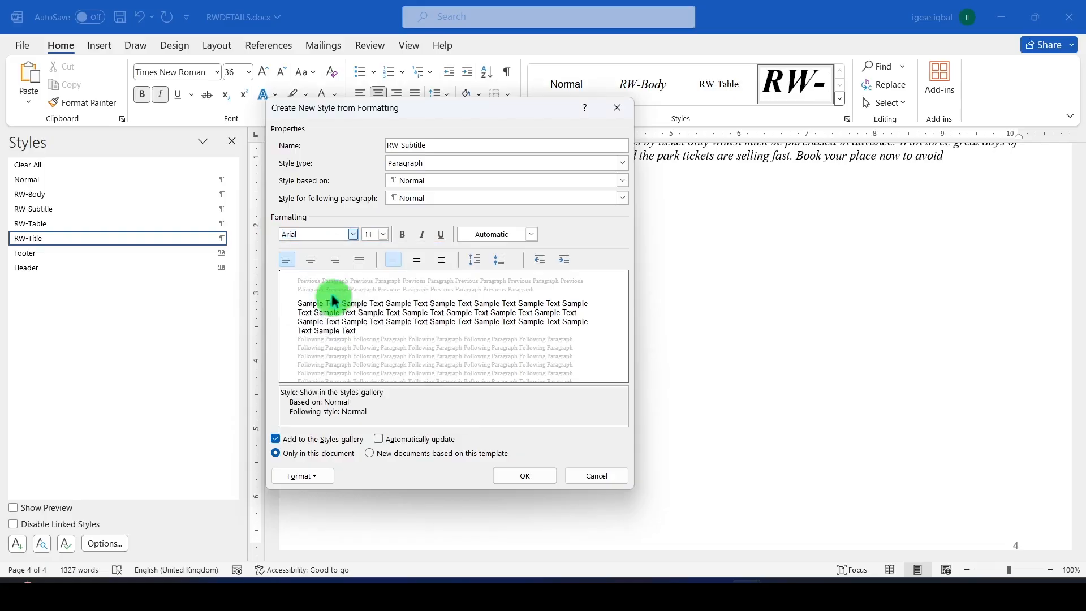
{"action": "key", "text": "alt+Tab"}
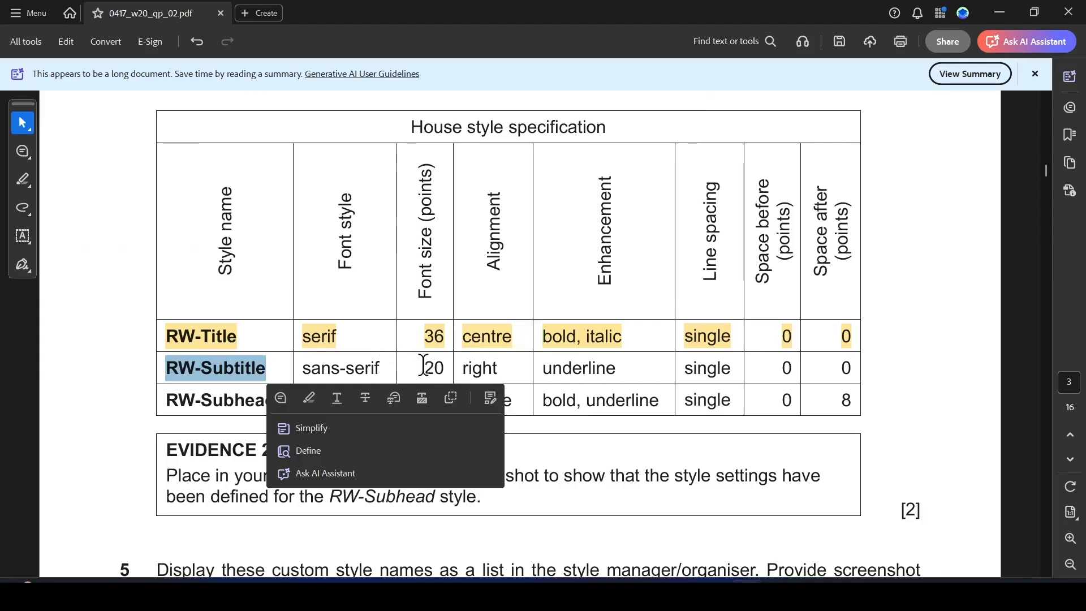
{"action": "key", "text": "alt+Tab"}
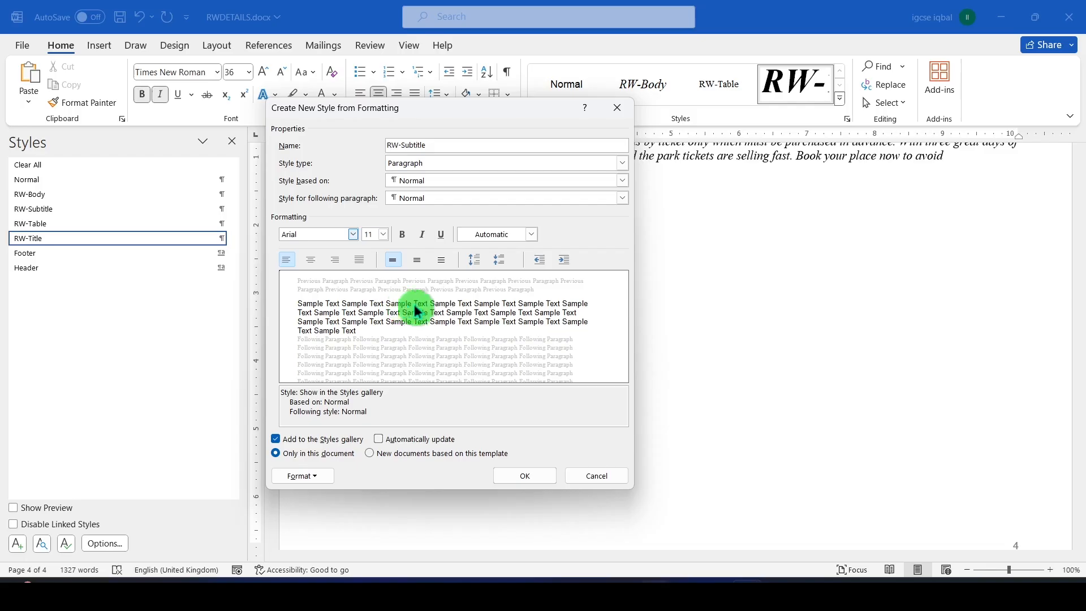
{"action": "left_click", "coordinate": [387, 237]}
{"action": "left_click", "coordinate": [366, 323]}
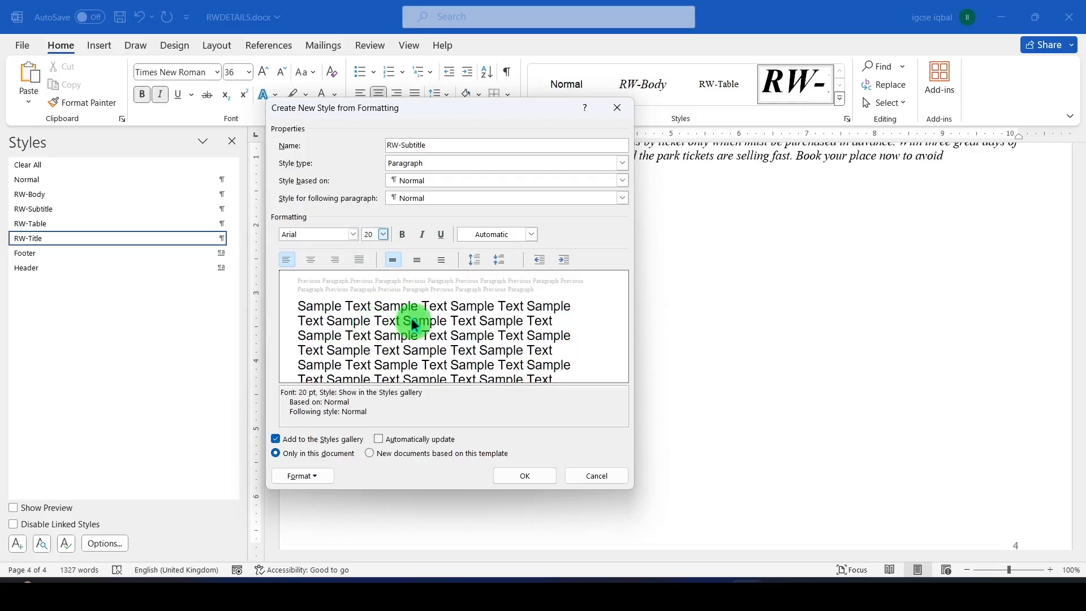
Right-align and underline the RW-Subtitle style, checking its alignment, enhancement and spacing requirements in the question paper
{"action": "key", "text": "alt+Tab"}
{"action": "scroll", "coordinate": [494, 339], "scroll_direction": "down", "scroll_amount": 1}
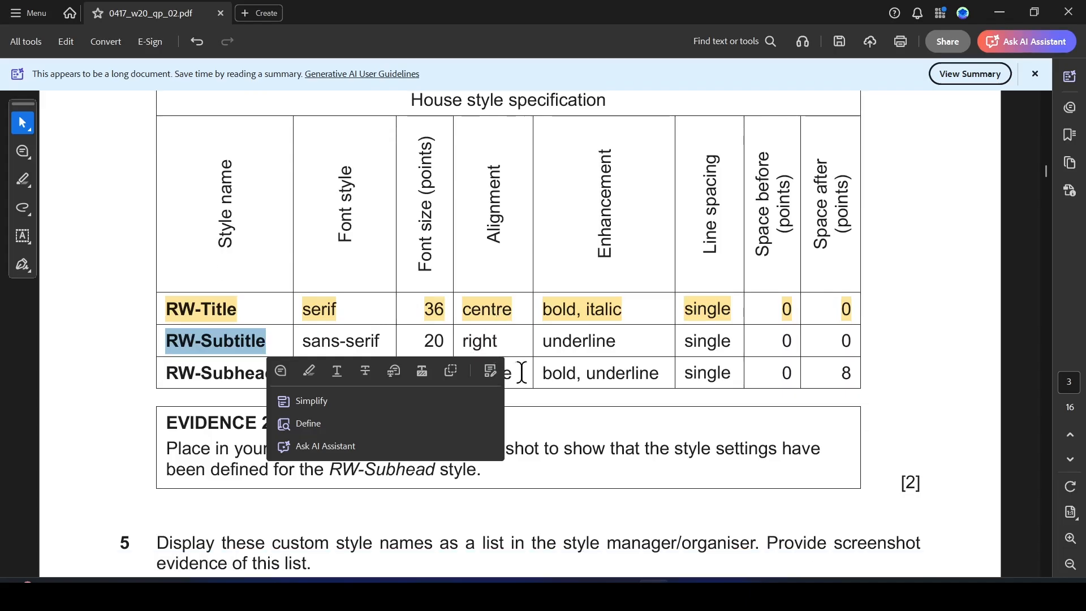
{"action": "left_click", "coordinate": [632, 330]}
{"action": "key", "text": "alt+Tab"}
{"action": "left_click", "coordinate": [334, 257]}
{"action": "key", "text": "alt+Tab"}
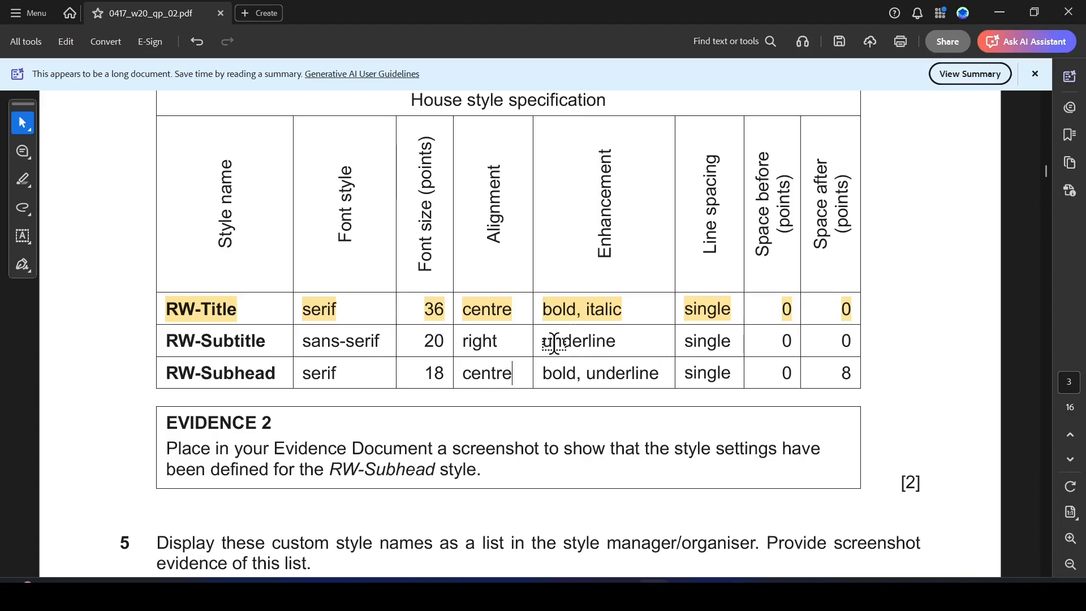
{"action": "key", "text": "alt+Tab"}
{"action": "left_click", "coordinate": [441, 235]}
{"action": "key", "text": "alt+Tab"}
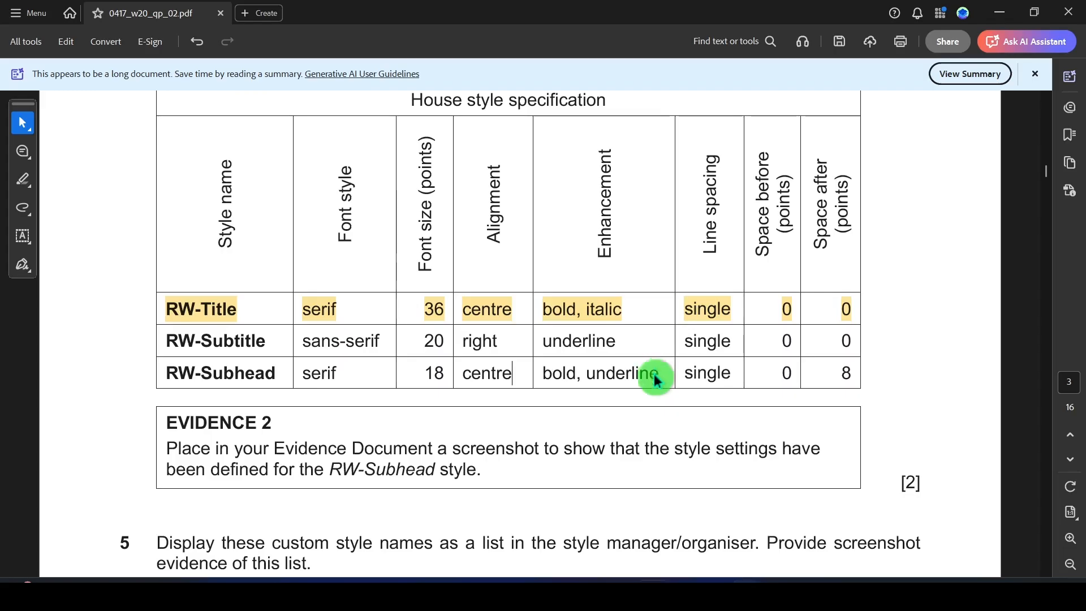
Return to Word, check the RW-Subtitle style's paragraph spacing settings, and save the new style
{"action": "key", "text": "alt+Tab"}
{"action": "left_click", "coordinate": [308, 477]}
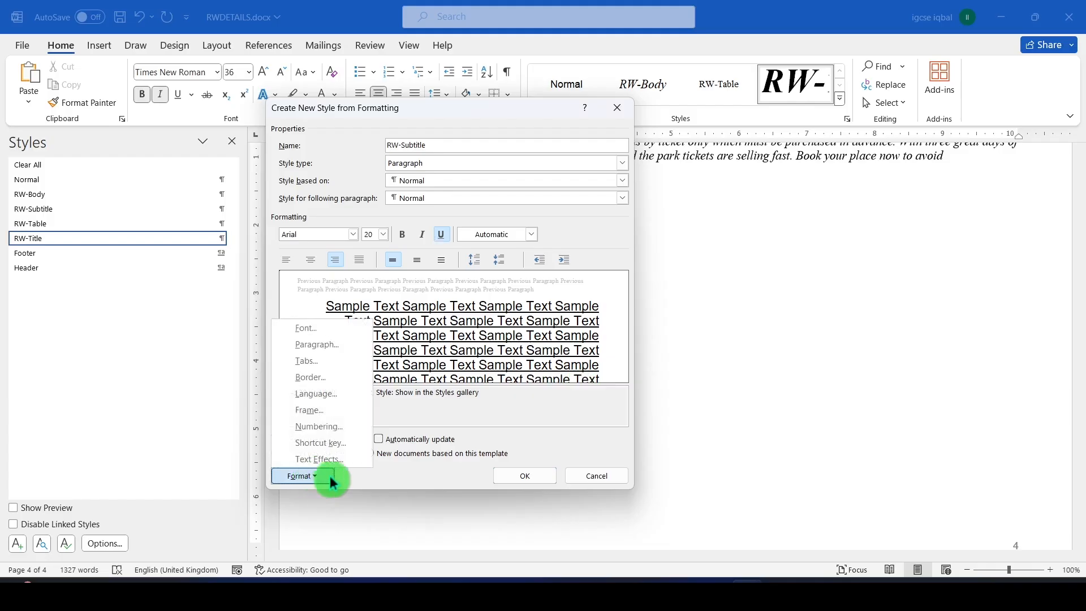
{"action": "left_click", "coordinate": [325, 344]}
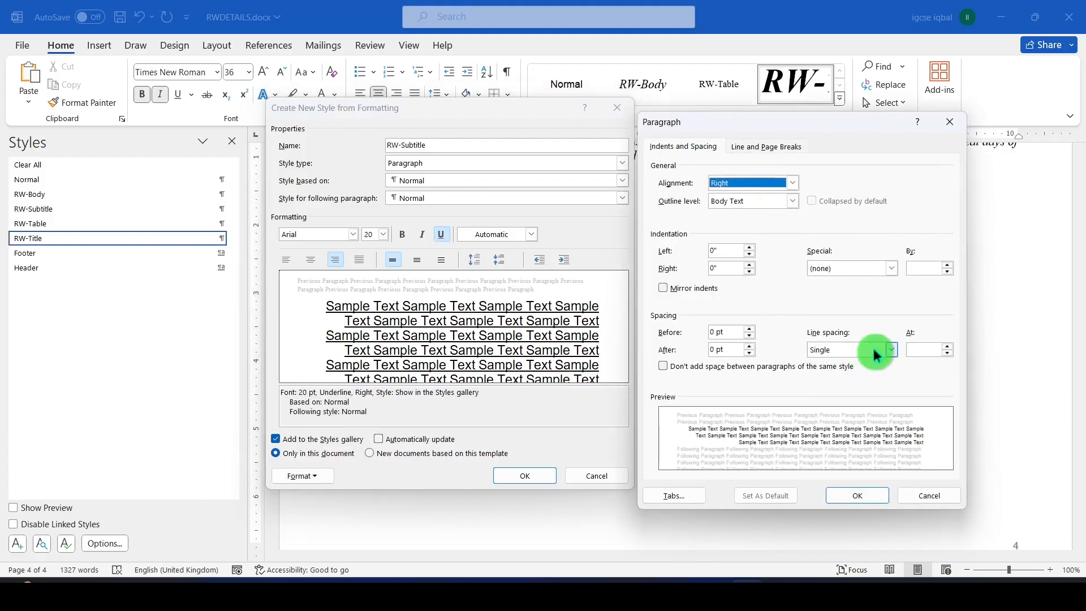
{"action": "left_click", "coordinate": [867, 496]}
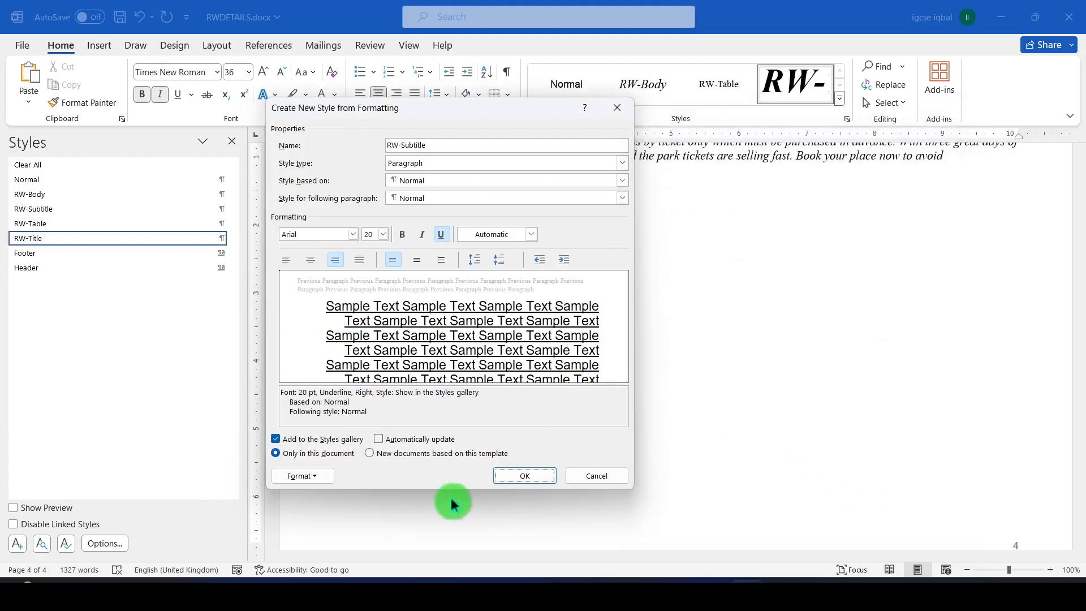
{"action": "left_click", "coordinate": [516, 476]}
{"action": "left_click", "coordinate": [30, 211]}
Switch to the question paper, highlight the RW-Subtitle row in the specification table, and copy and highlight the RW-Subhead name
{"action": "key", "text": "alt+Tab"}
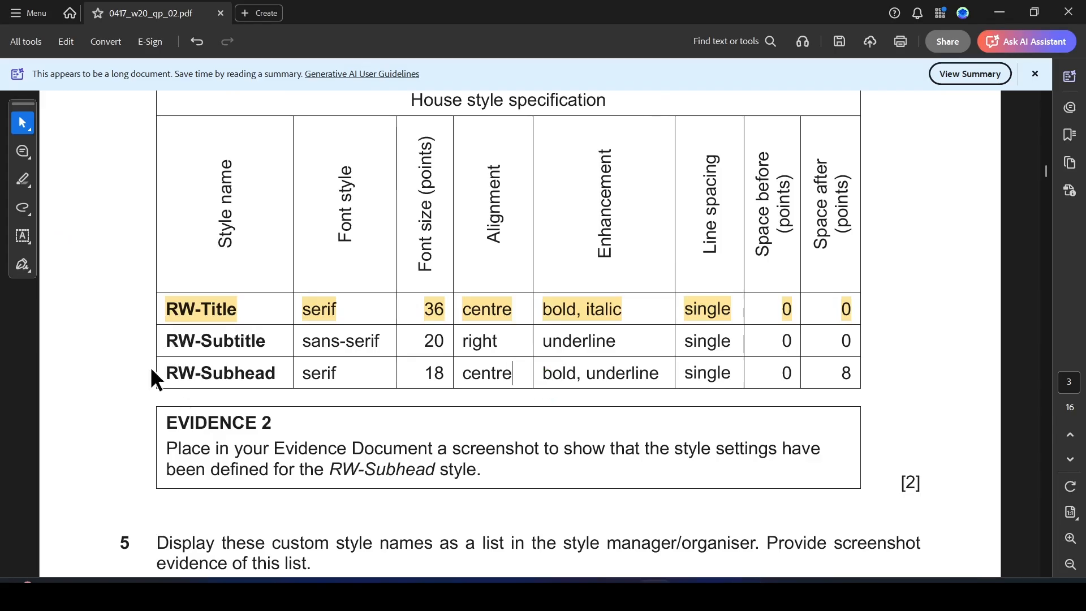
{"action": "left_click_drag", "start_coordinate": [163, 334], "coordinate": [742, 339]}
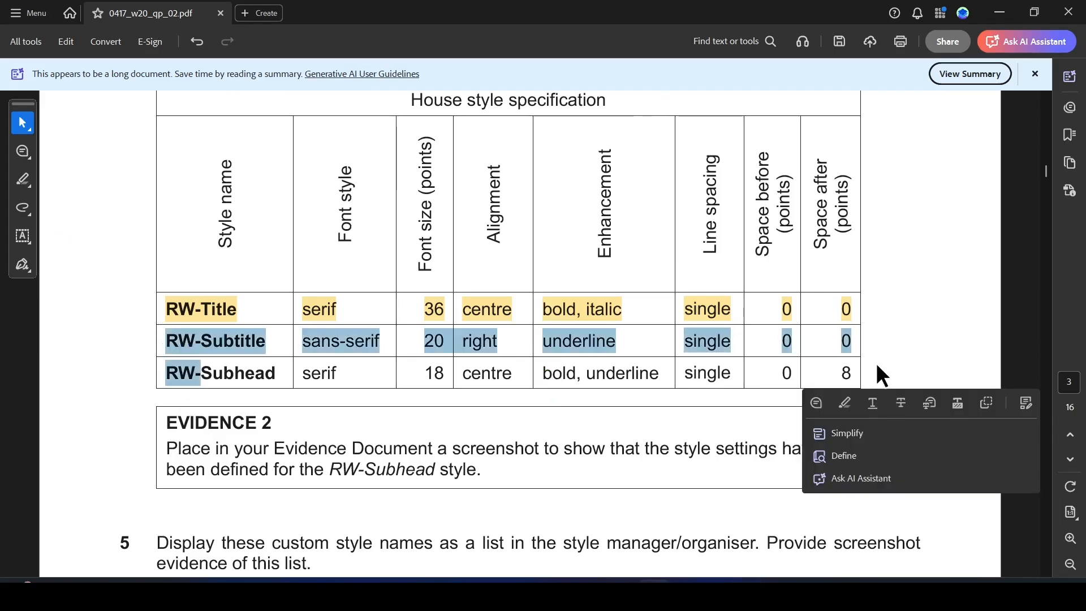
{"action": "left_click", "coordinate": [223, 359]}
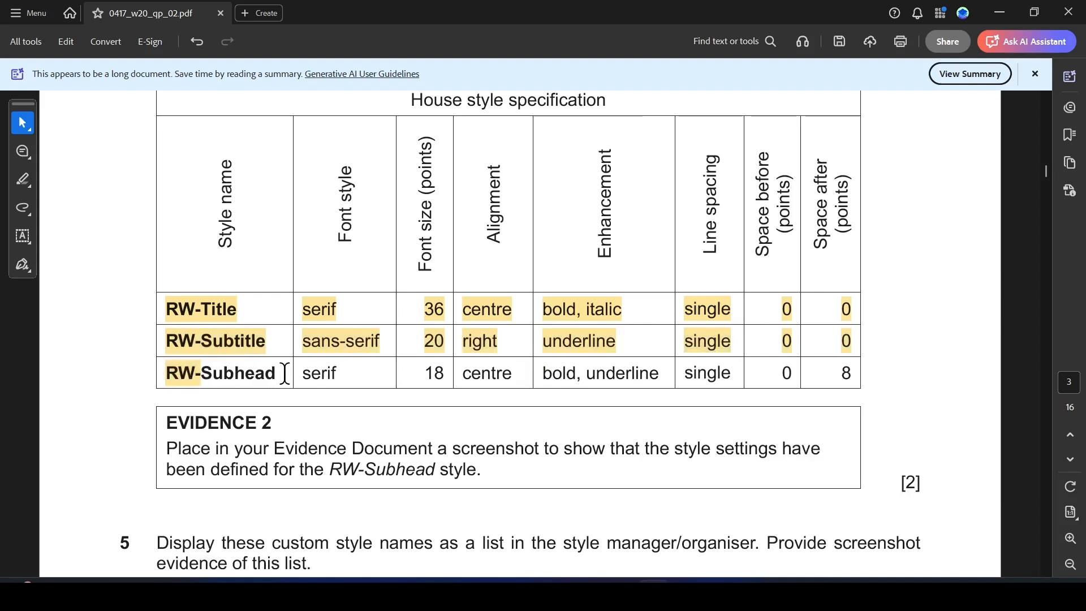
{"action": "left_click_drag", "start_coordinate": [281, 371], "coordinate": [161, 374]}
{"action": "key", "text": "ctrl+c"}
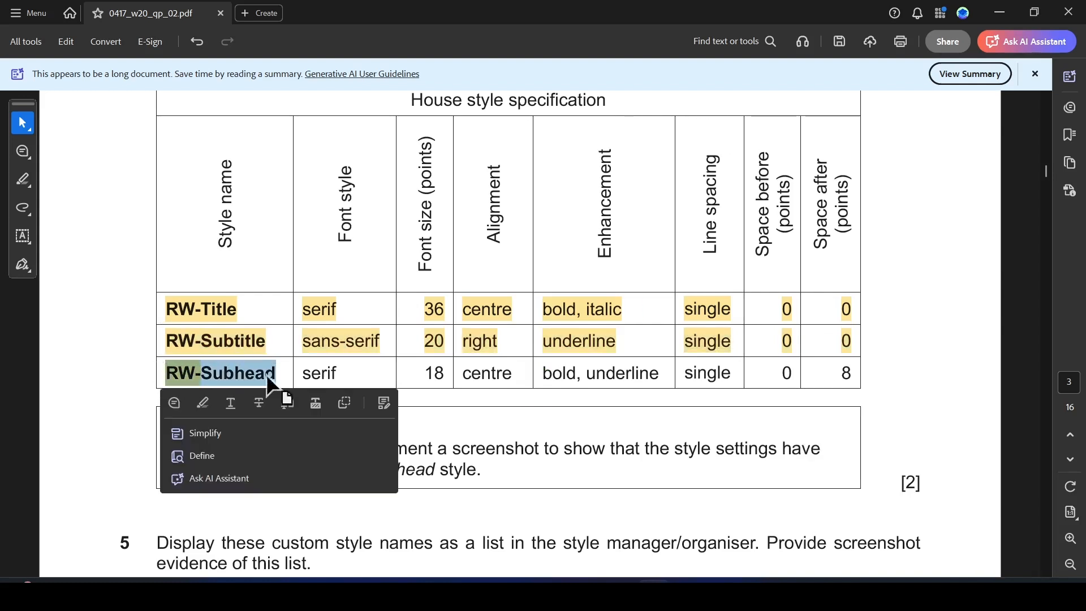
{"action": "left_click", "coordinate": [204, 403]}
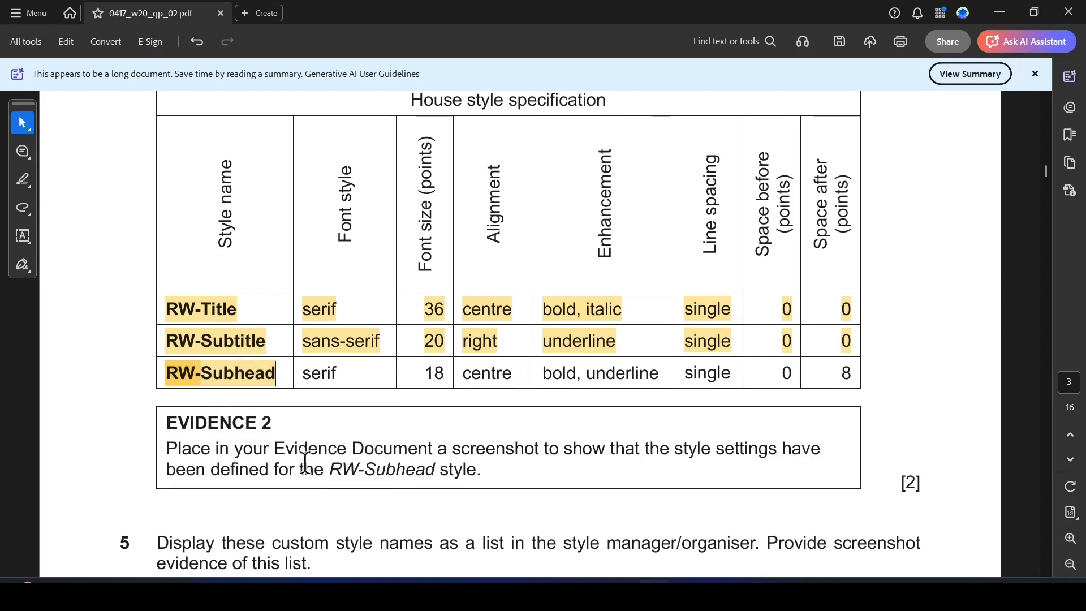
Switch to RWDETAILS in Word and start a new style named RW-Subhead, based on and followed by Normal
{"action": "mouse_move", "coordinate": [748, 583]}
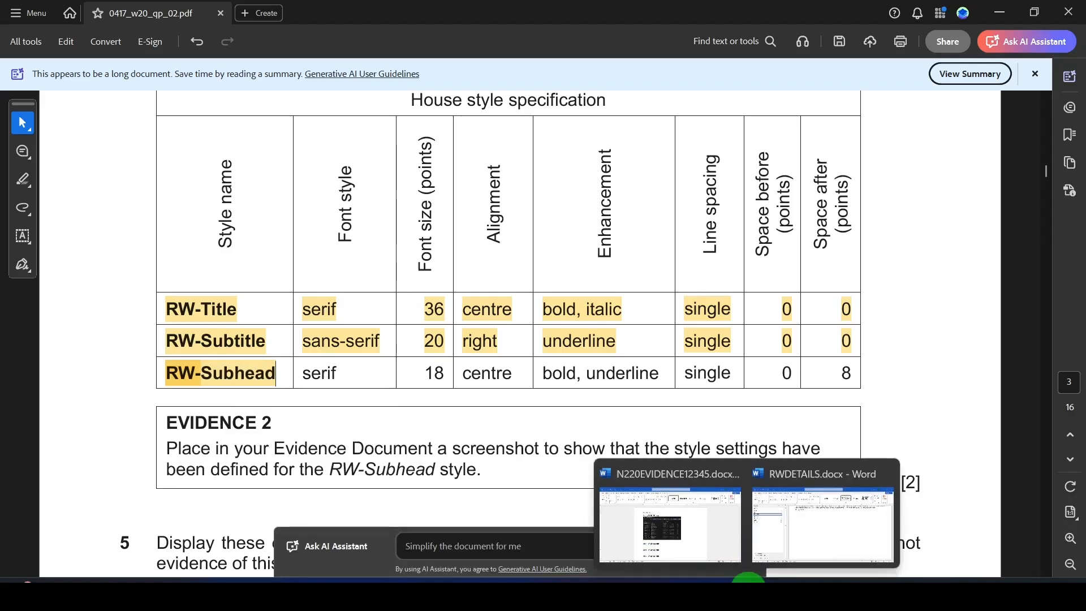
{"action": "left_click", "coordinate": [799, 540]}
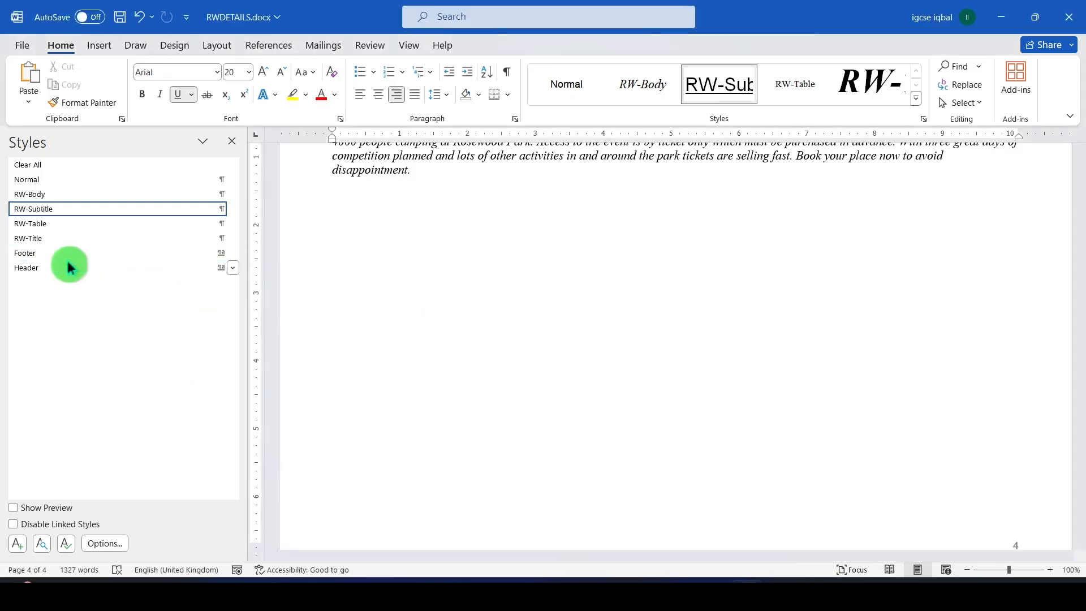
{"action": "left_click", "coordinate": [17, 543]}
{"action": "key", "text": "ctrl+v"}
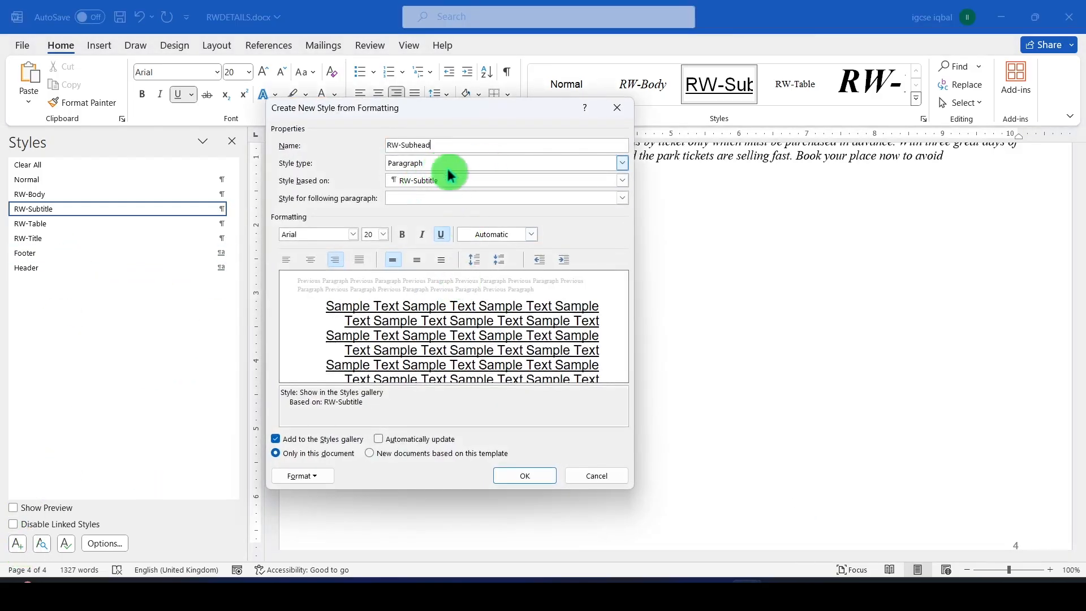
{"action": "left_click", "coordinate": [623, 179]}
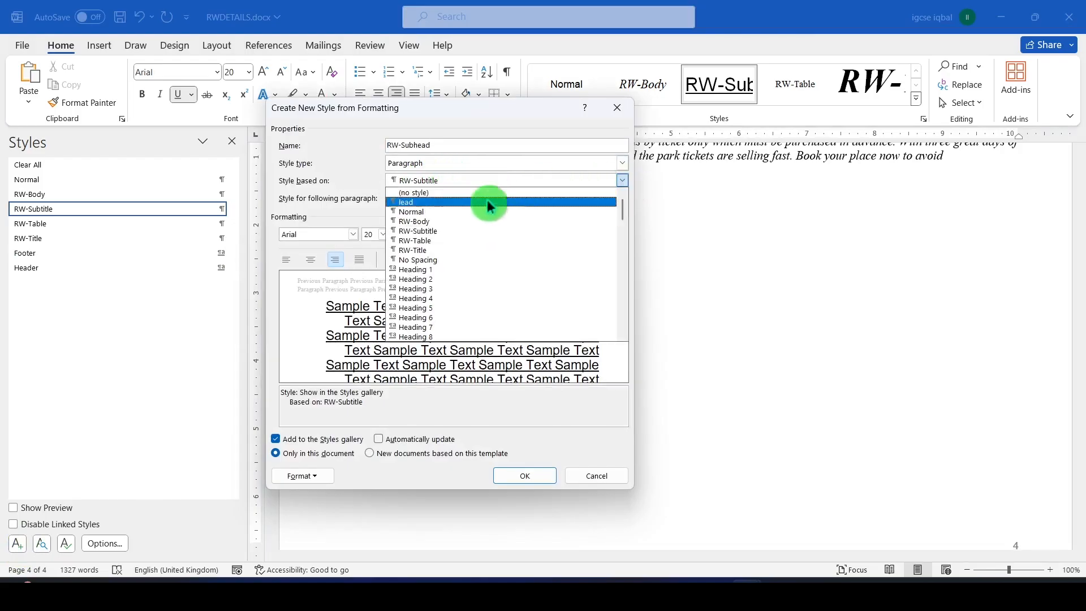
{"action": "left_click", "coordinate": [438, 211]}
{"action": "left_click", "coordinate": [622, 197]}
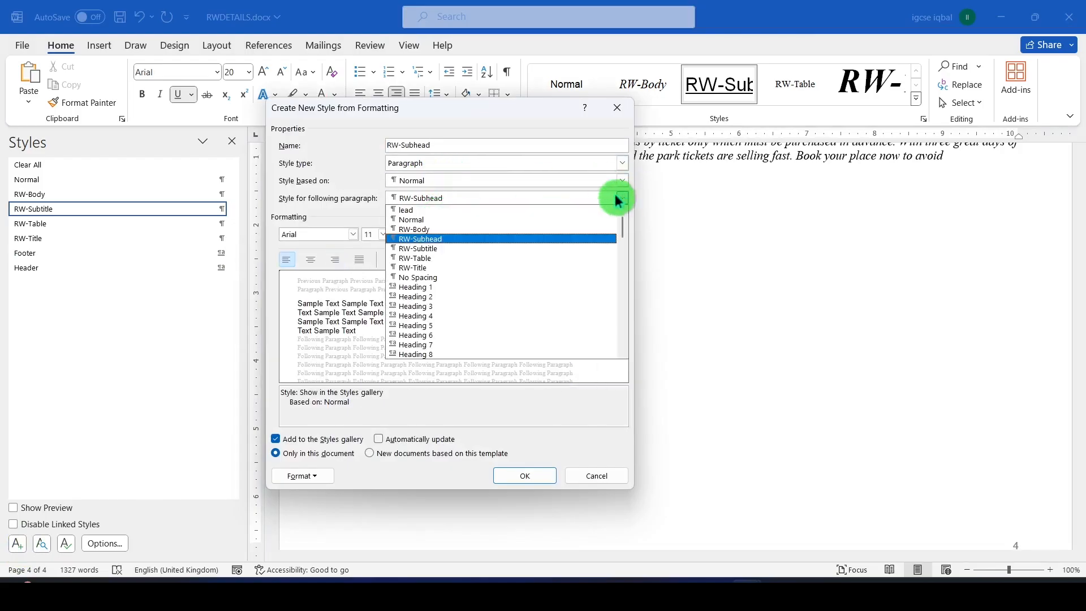
{"action": "left_click", "coordinate": [447, 225]}
Check the RW-Subhead font requirement in the question paper and set the style's font to Times New Roman in Word
{"action": "key", "text": "alt+Tab"}
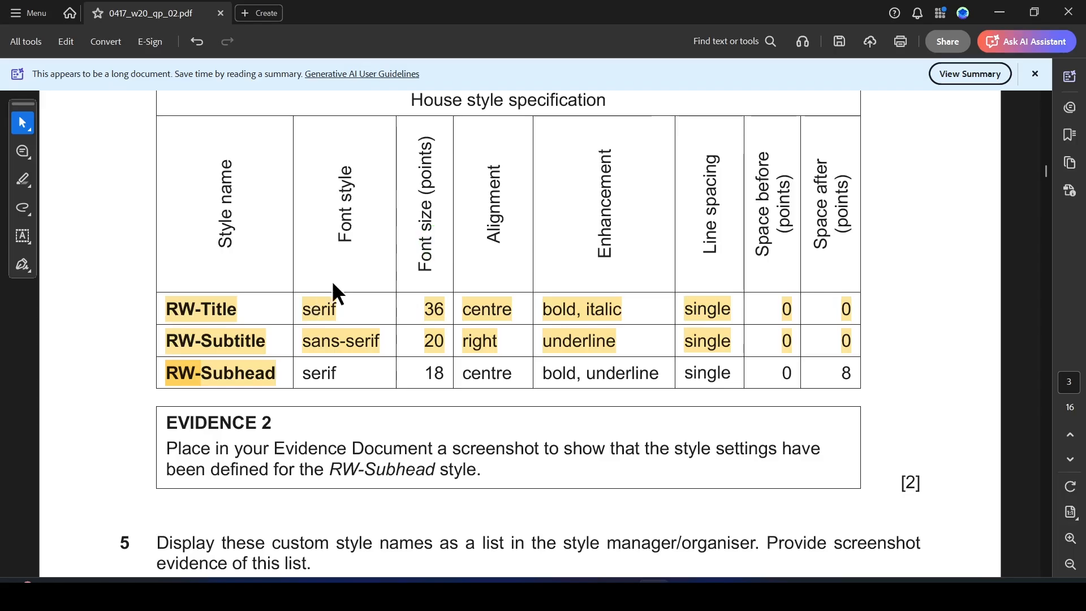
{"action": "key", "text": "alt+Tab"}
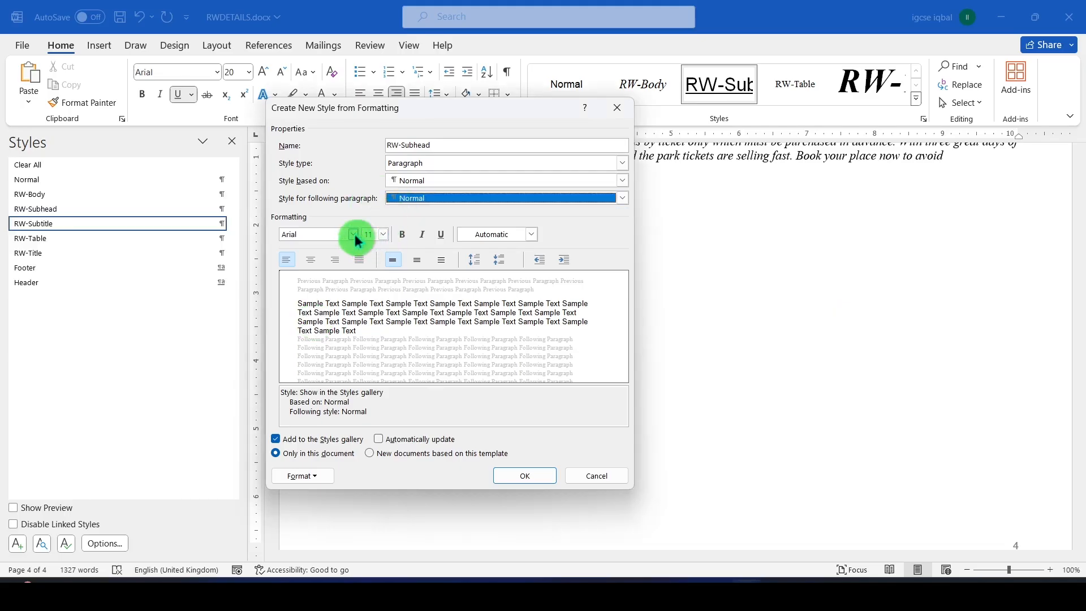
{"action": "left_click", "coordinate": [353, 233]}
{"action": "left_click", "coordinate": [331, 292]}
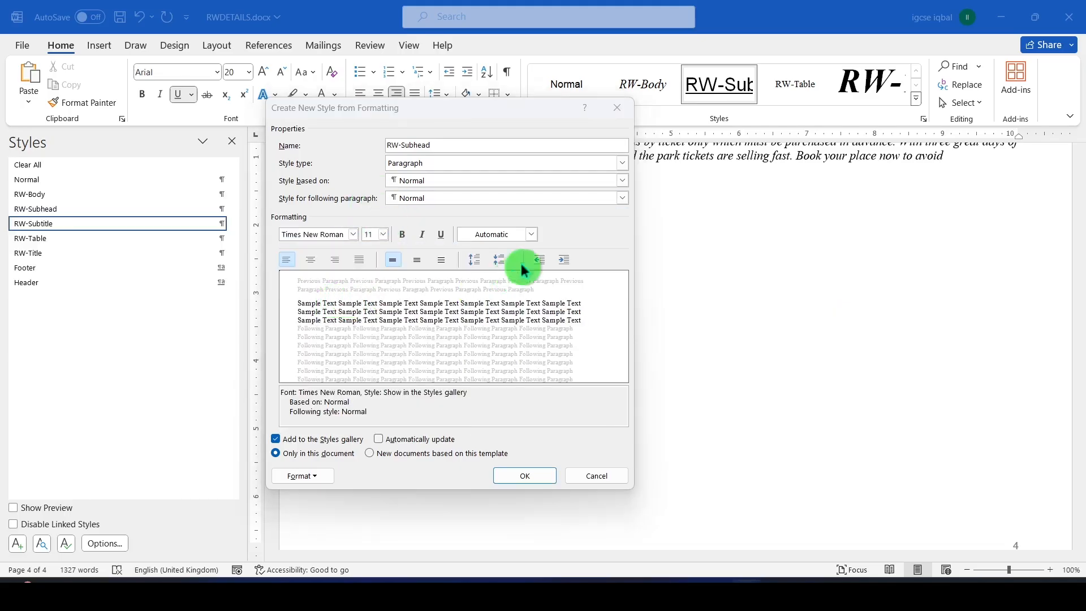
Check the RW-Subhead row in the question paper and set the new style's font size to 18 pt with centred alignment in Word
{"action": "key", "text": "alt+Tab"}
{"action": "key", "text": "alt+Tab"}
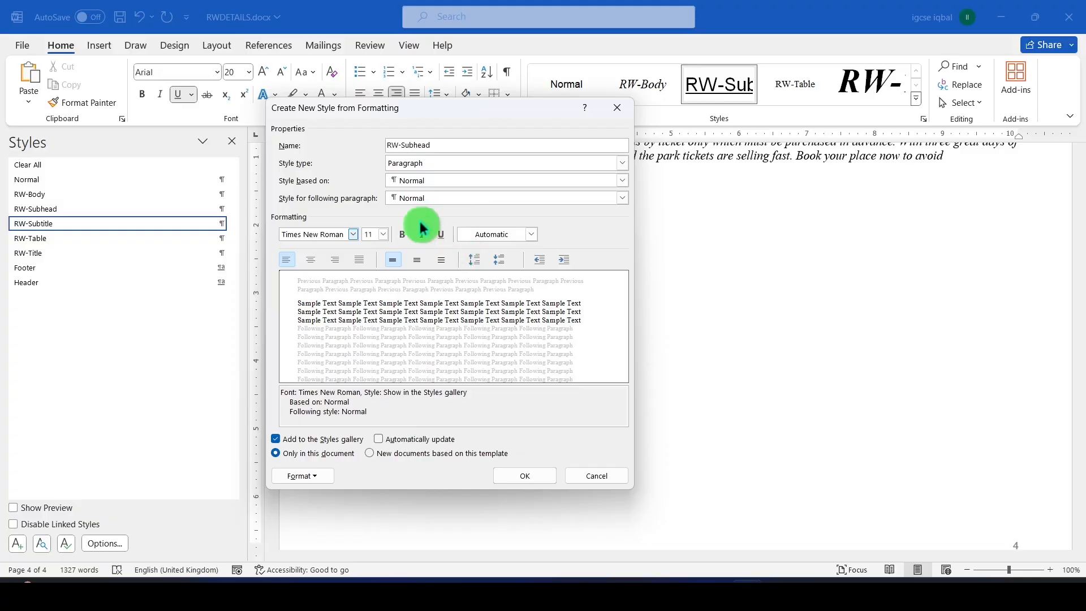
{"action": "left_click", "coordinate": [384, 234]}
{"action": "left_click", "coordinate": [366, 316]}
{"action": "key", "text": "alt+Tab"}
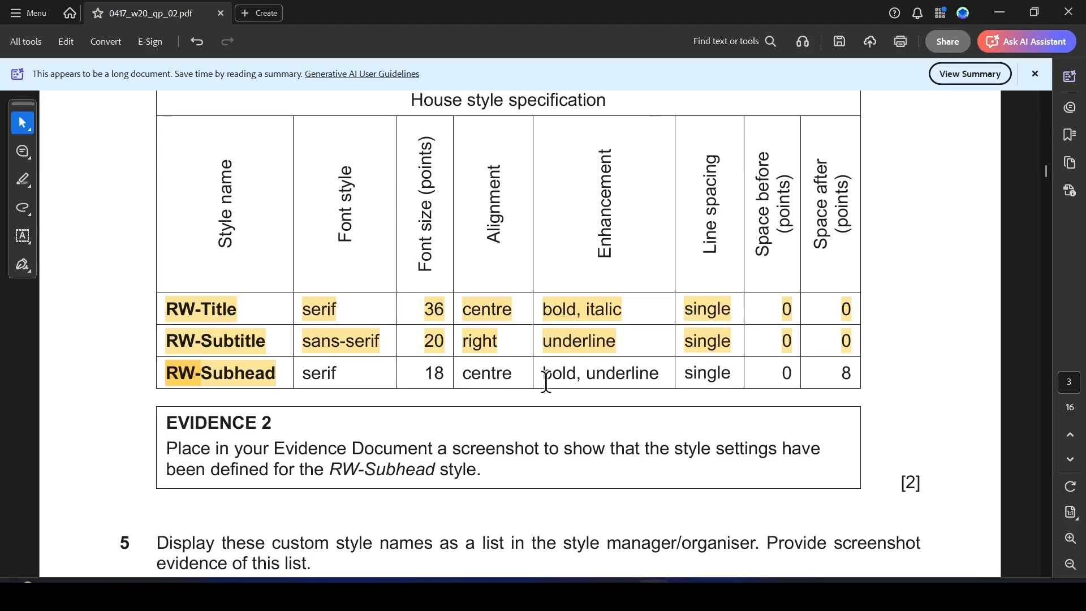
{"action": "key", "text": "alt+Tab"}
{"action": "left_click", "coordinate": [314, 261]}
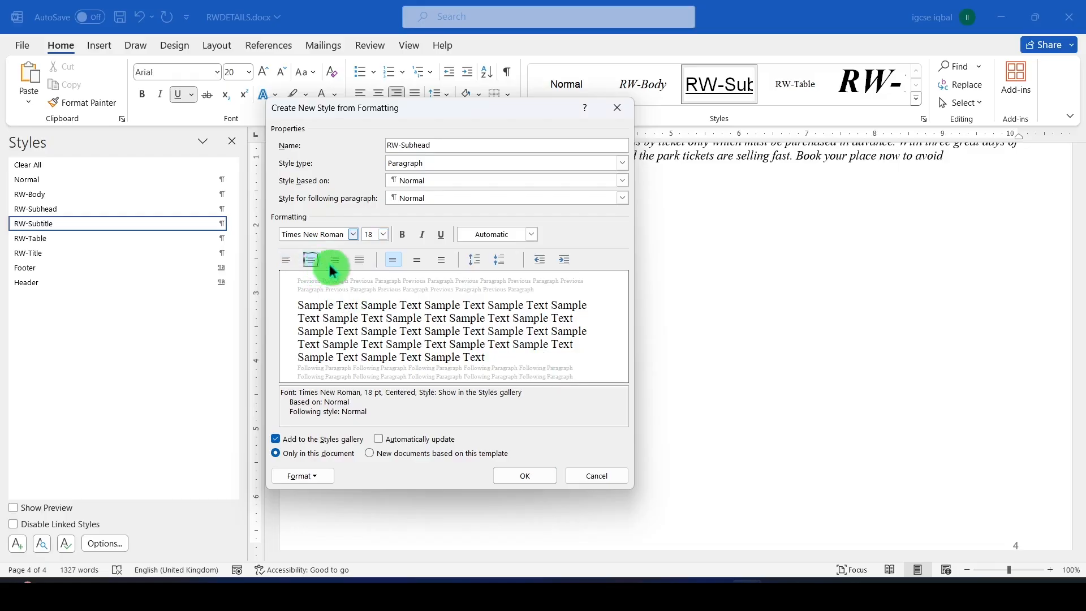
Check the RW-Subhead enhancement in the question paper and make the style bold and underlined in Word
{"action": "key", "text": "alt+Tab"}
{"action": "key", "text": "alt+Tab"}
{"action": "left_click", "coordinate": [403, 234]}
{"action": "left_click", "coordinate": [440, 234]}
Check the spacing in the question paper, set the RW-Subhead style's space after to 8 pt in Word, and save the style
{"action": "key", "text": "alt+Tab"}
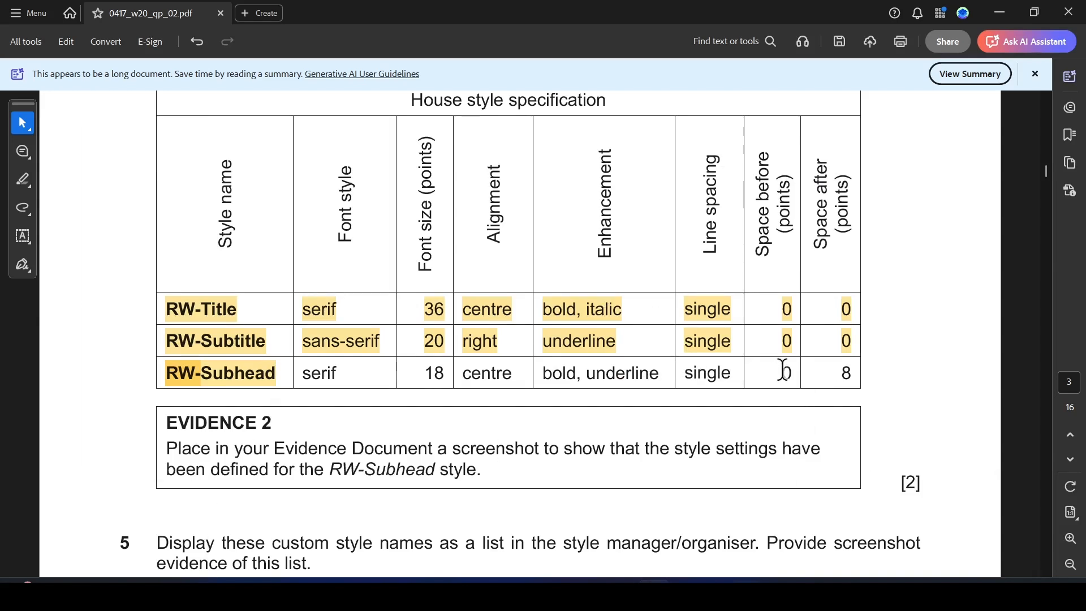
{"action": "key", "text": "alt+Tab"}
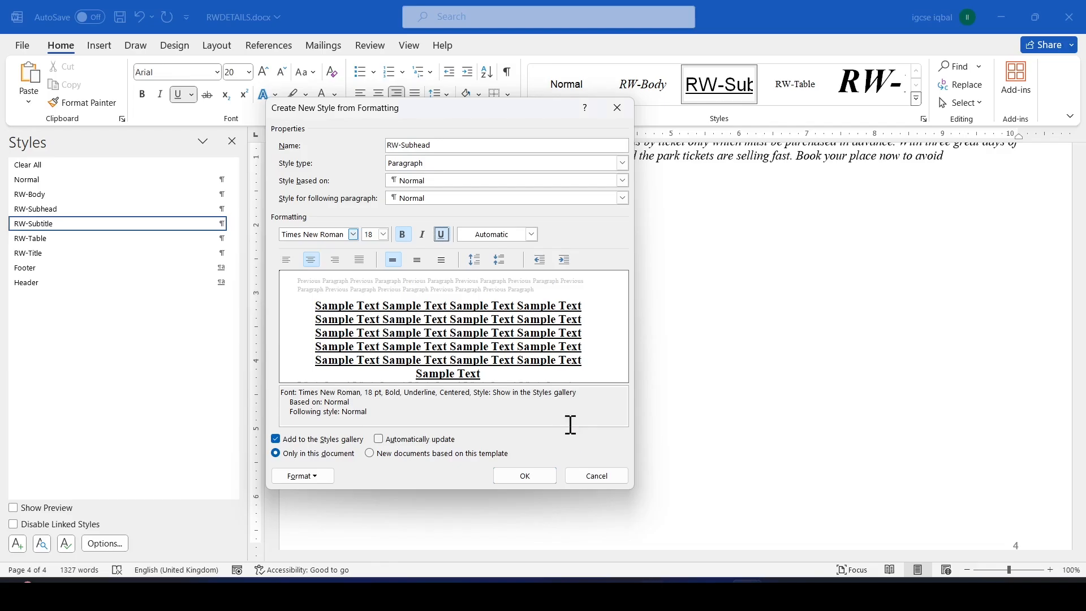
{"action": "left_click", "coordinate": [301, 475]}
{"action": "left_click", "coordinate": [324, 347]}
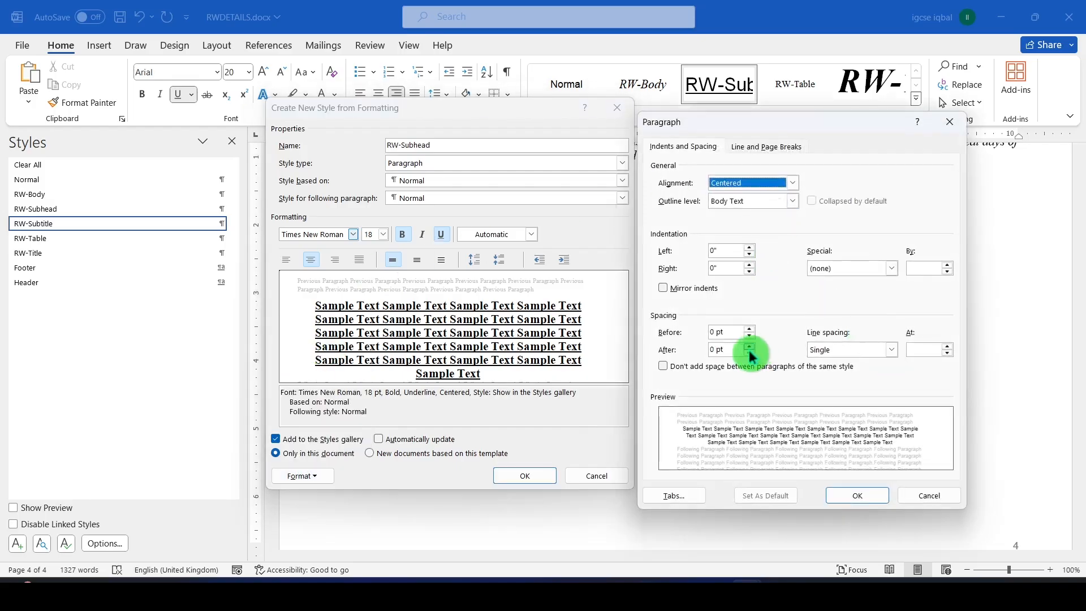
{"action": "left_click", "coordinate": [750, 352]}
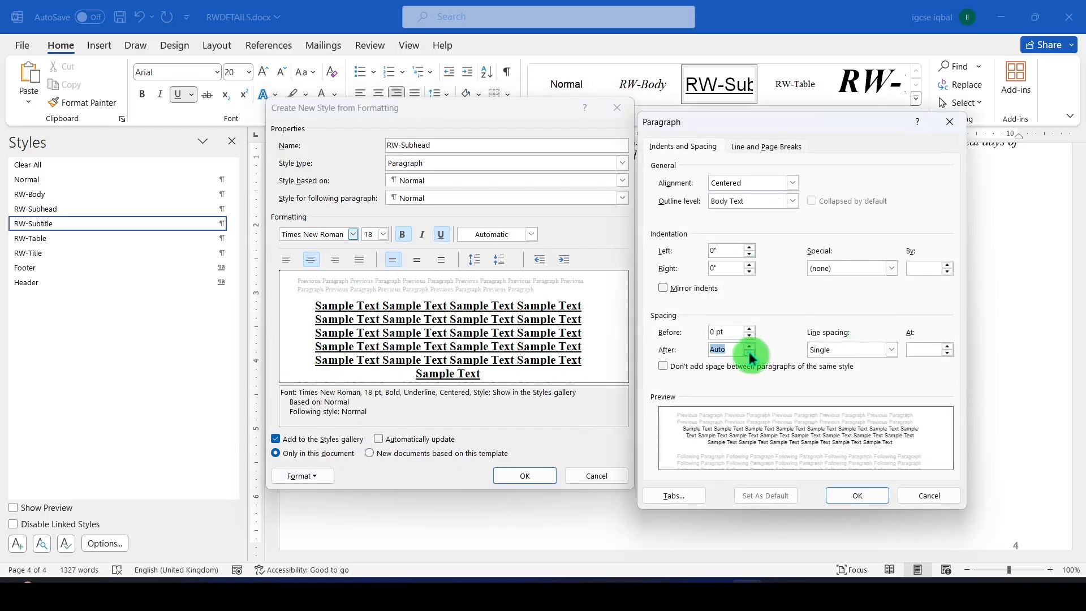
{"action": "left_click", "coordinate": [749, 346]}
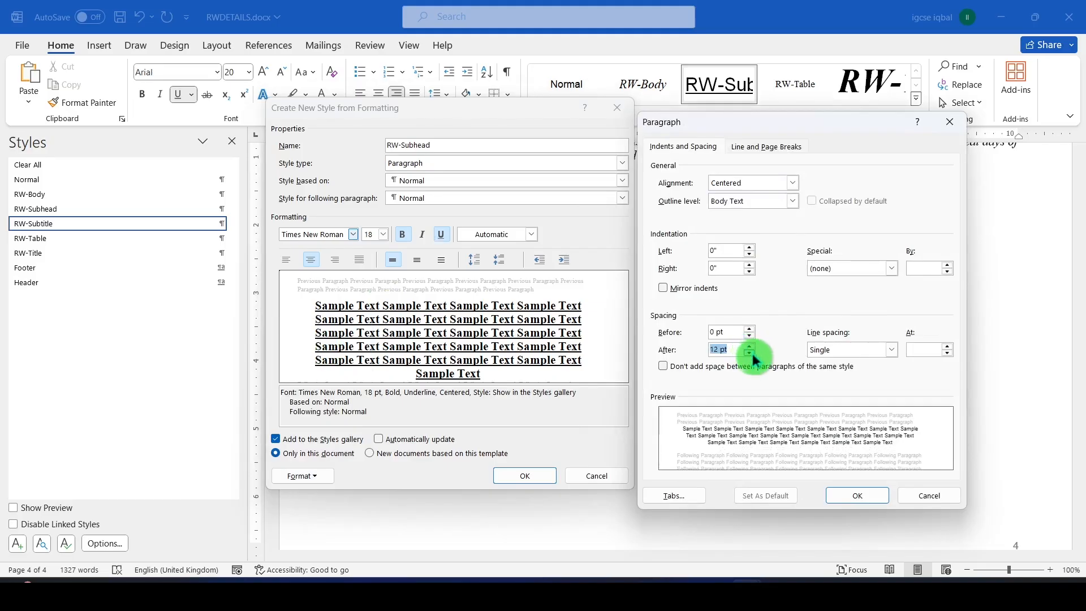
{"action": "left_click", "coordinate": [749, 353]}
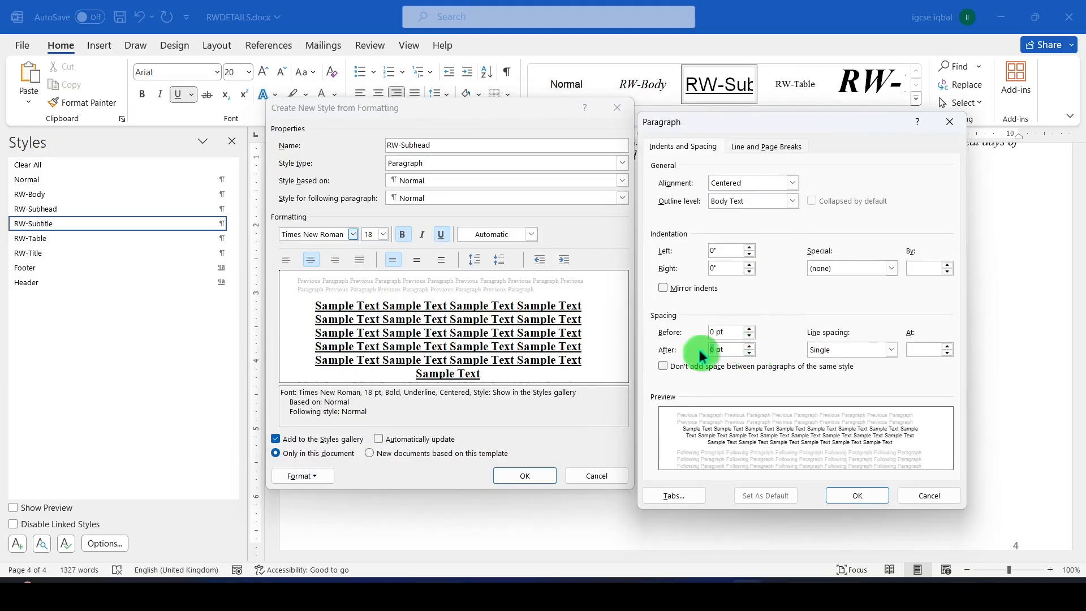
{"action": "type", "text": "8"}
{"action": "left_click", "coordinate": [858, 497]}
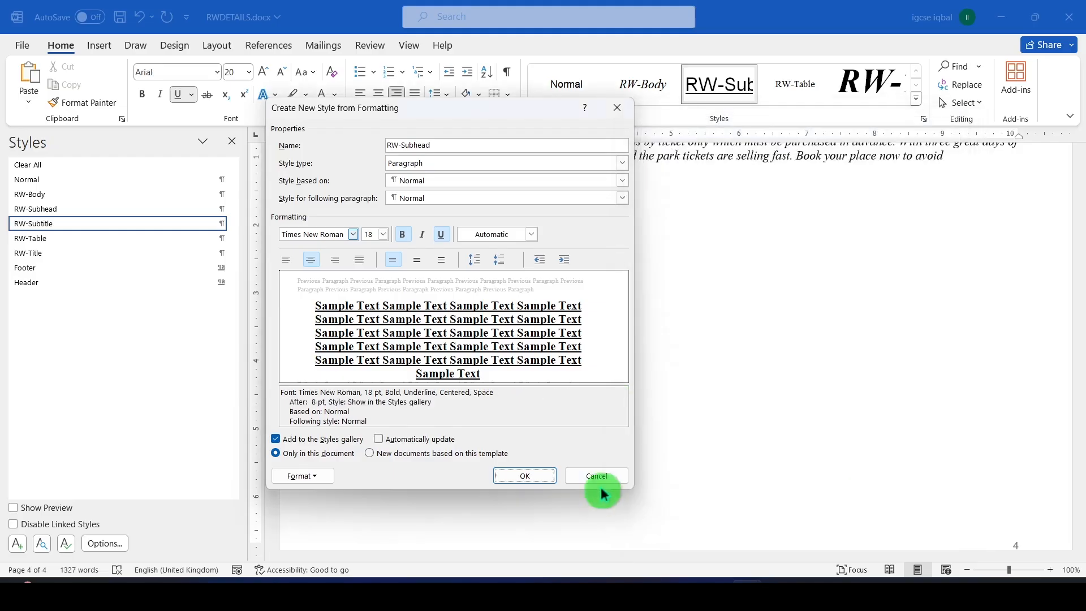
{"action": "left_click", "coordinate": [530, 475]}
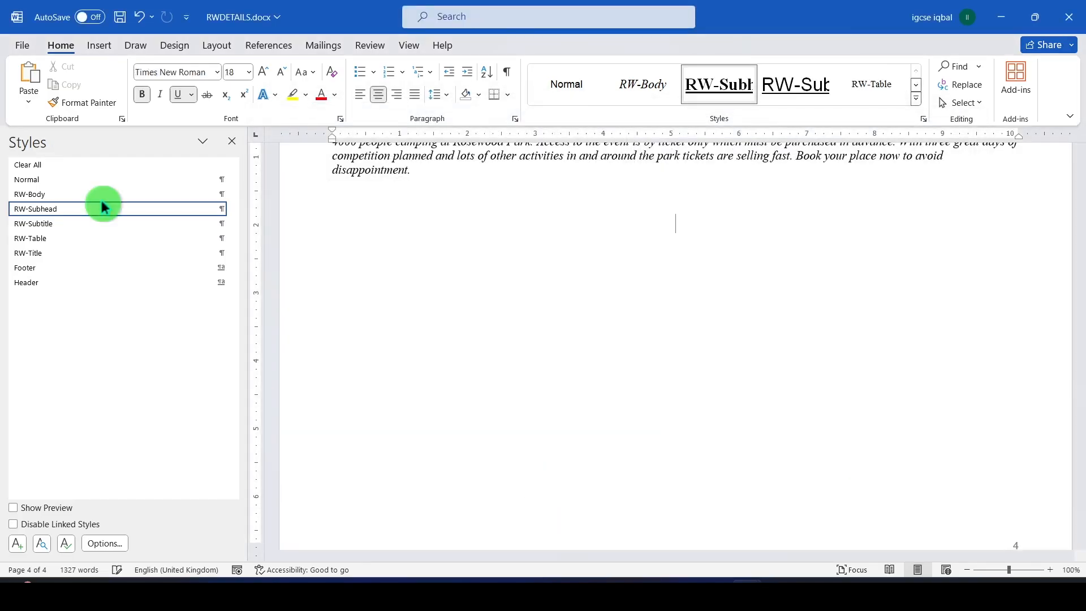
Read the EVIDENCE 2 instruction in the question paper and open the RW-Subhead style for modification in RWDETAILS in Word
{"action": "key", "text": "alt+Tab"}
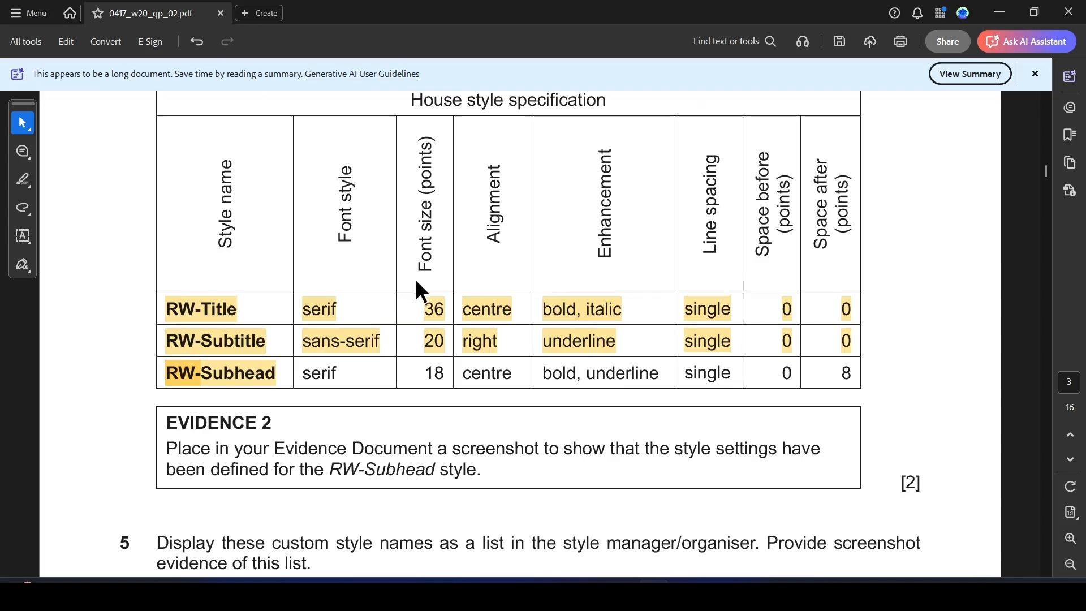
{"action": "scroll", "coordinate": [306, 421], "scroll_direction": "down", "scroll_amount": 2}
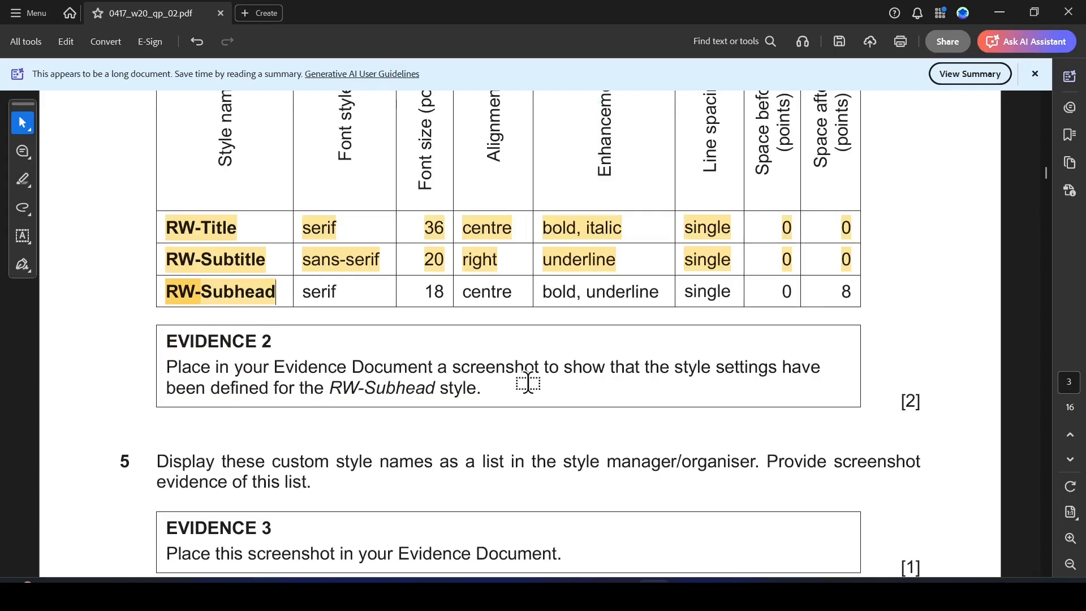
{"action": "key", "text": "alt+Tab"}
{"action": "key", "text": "alt+Tab"}
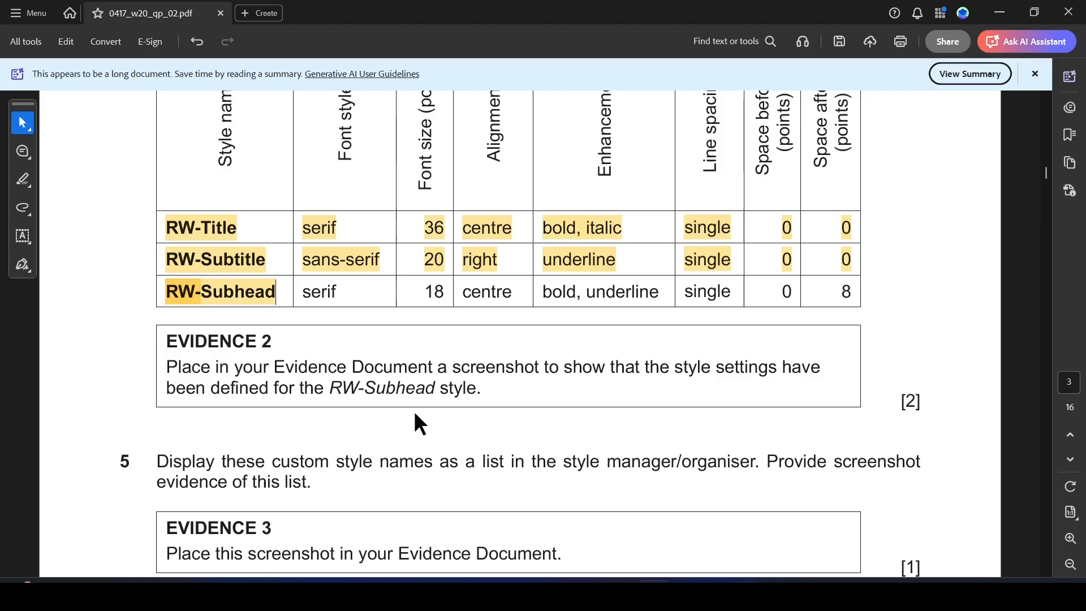
{"action": "key", "text": "alt+Tab"}
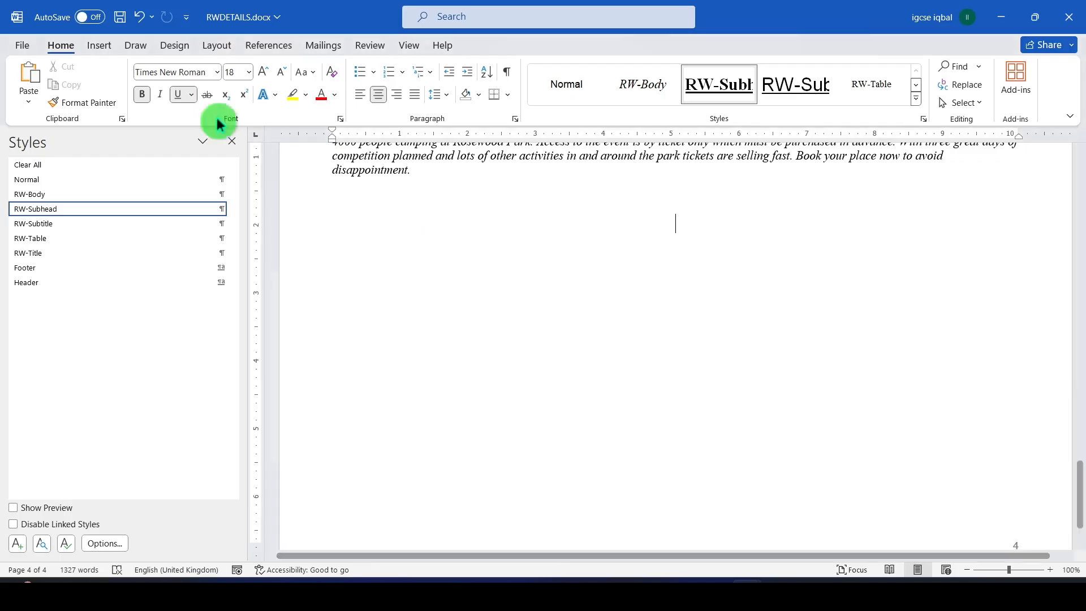
{"action": "mouse_move", "coordinate": [48, 209]}
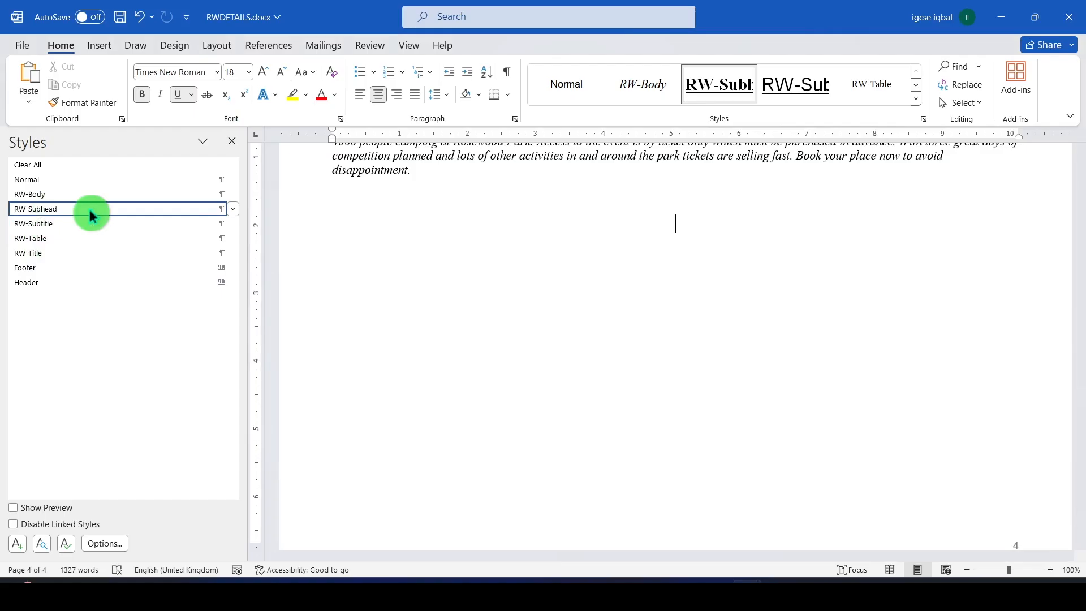
{"action": "right_click", "coordinate": [85, 209]}
{"action": "left_click", "coordinate": [89, 247]}
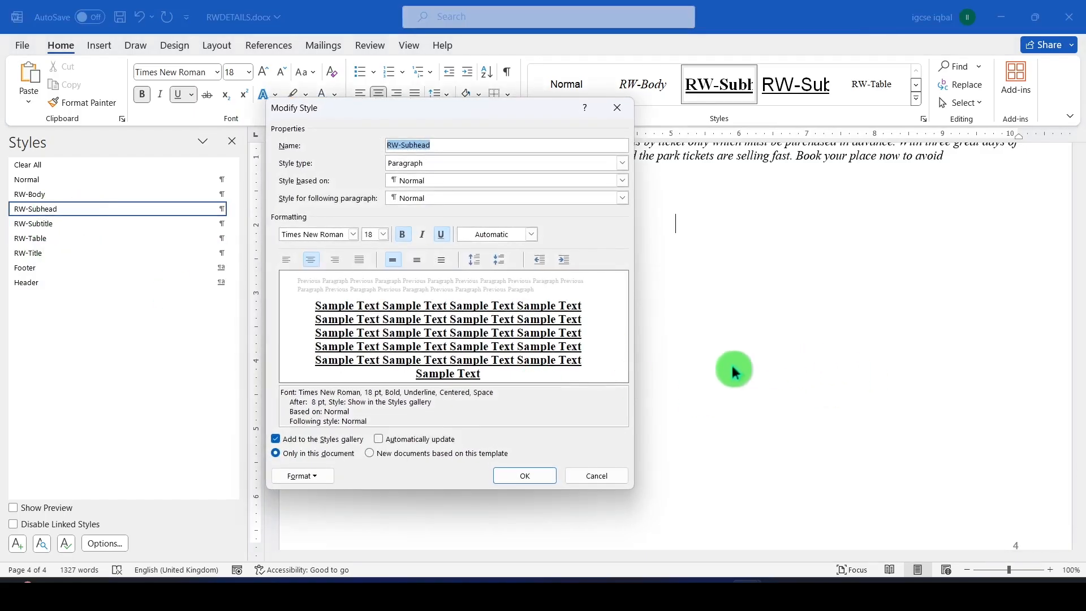
Capture a screenshot of the RW-Subhead style settings dialog and close the dialog
{"action": "key", "text": "alt+Tab"}
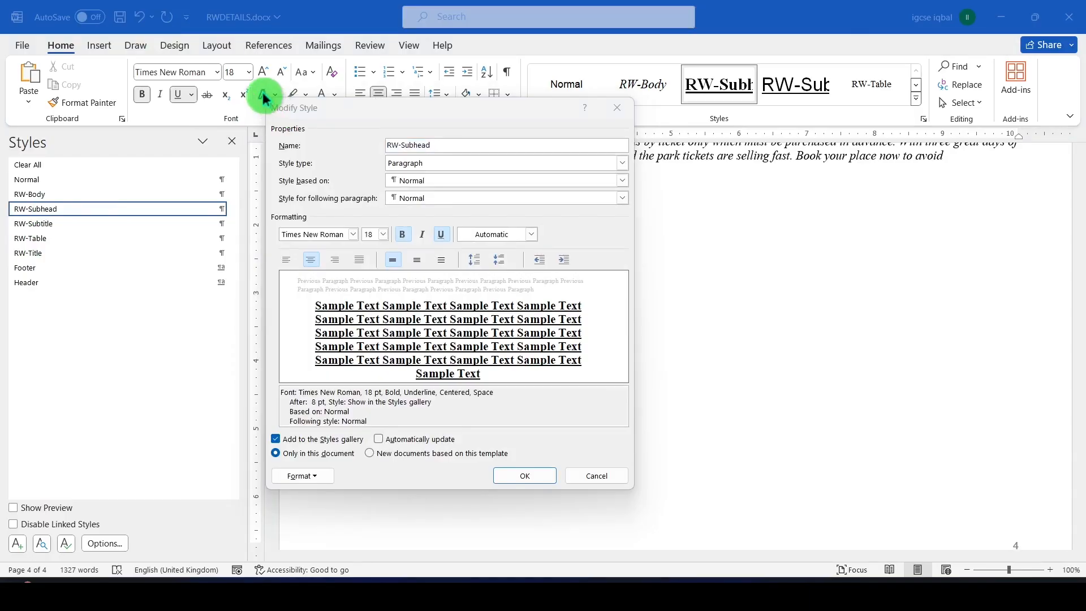
{"action": "key", "text": "super+shift+s"}
{"action": "left_click_drag", "start_coordinate": [234, 67], "coordinate": [644, 502]}
{"action": "mouse_move", "coordinate": [738, 574]}
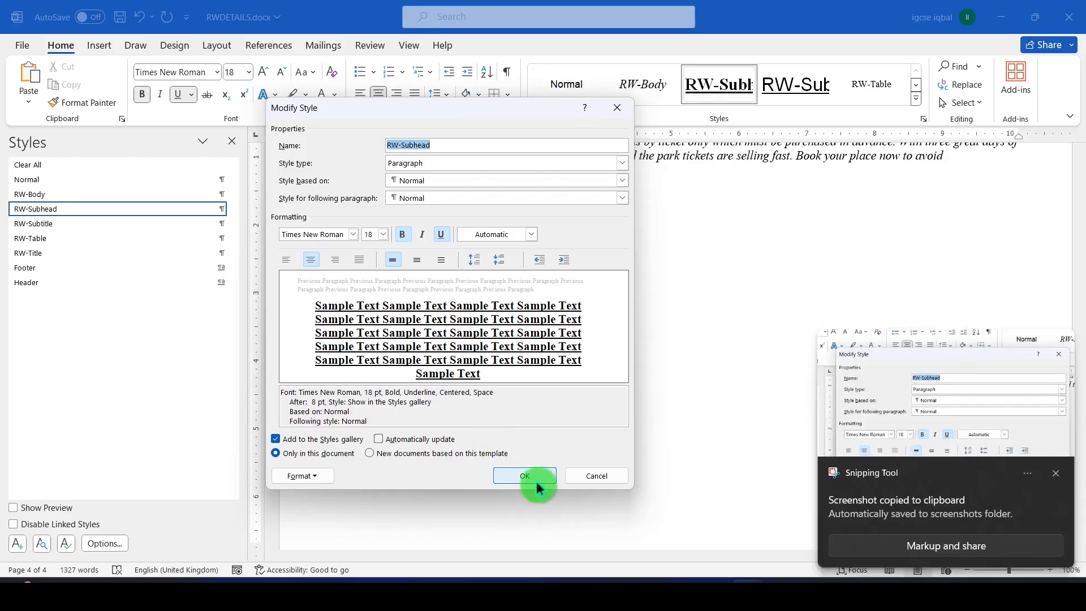
{"action": "left_click", "coordinate": [534, 477]}
Switch to N220EVIDENCE12345 in Word, paste the screenshot under the EVIDENCE 2 heading, and reduce its size
{"action": "mouse_move", "coordinate": [744, 593]}
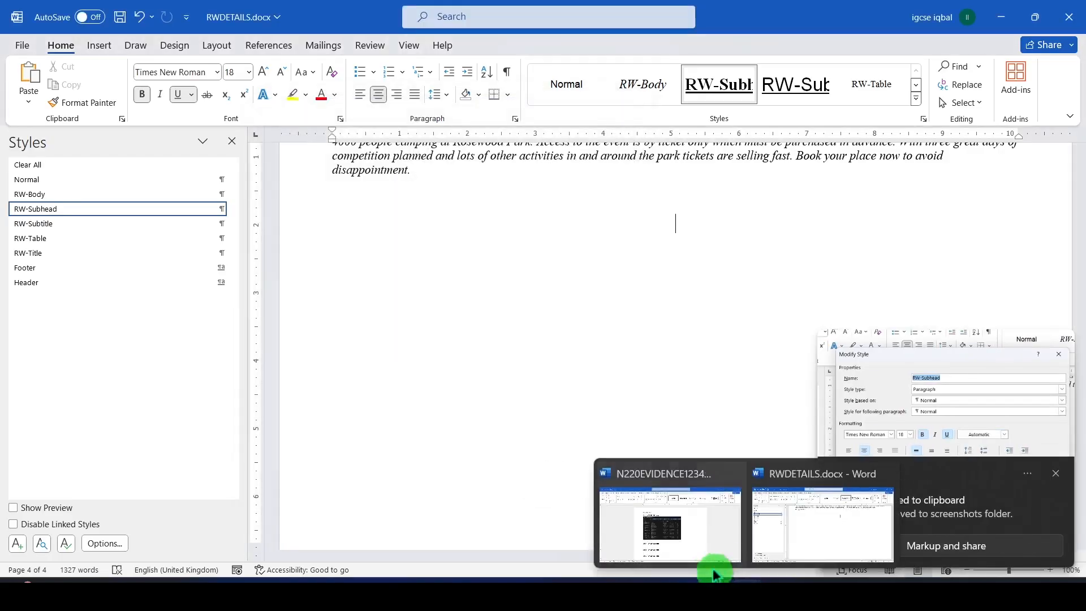
{"action": "left_click", "coordinate": [678, 540]}
{"action": "left_click", "coordinate": [365, 450]}
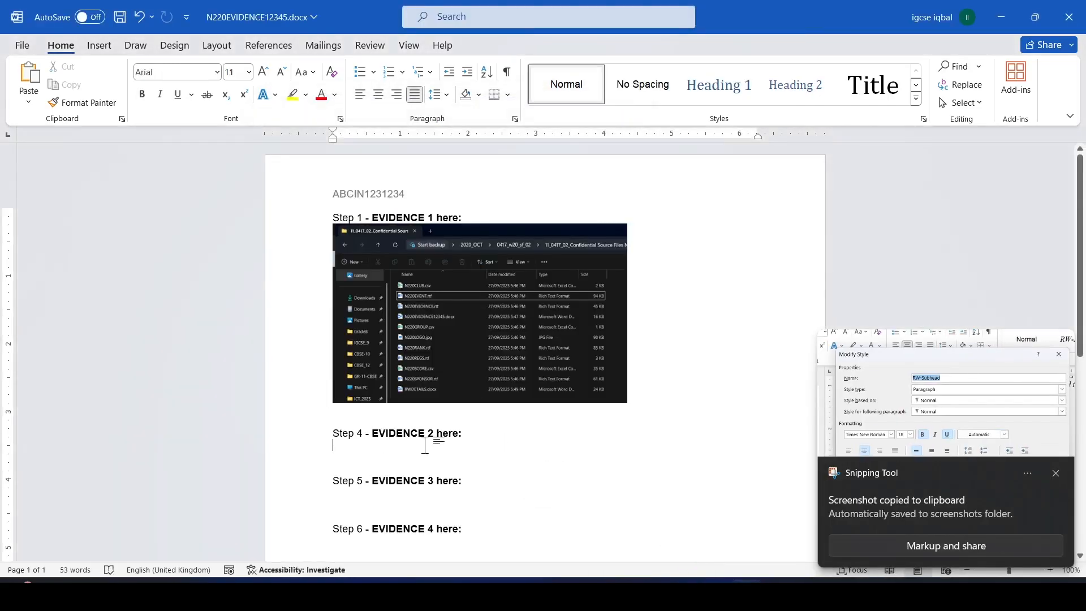
{"action": "key", "text": "ctrl+v"}
{"action": "left_click", "coordinate": [731, 524]}
{"action": "left_click_drag", "start_coordinate": [707, 517], "coordinate": [558, 389]}
Read task 5 in the question paper and capture a screenshot of the custom style list in RWDETAILS in Word
{"action": "left_click", "coordinate": [657, 591]}
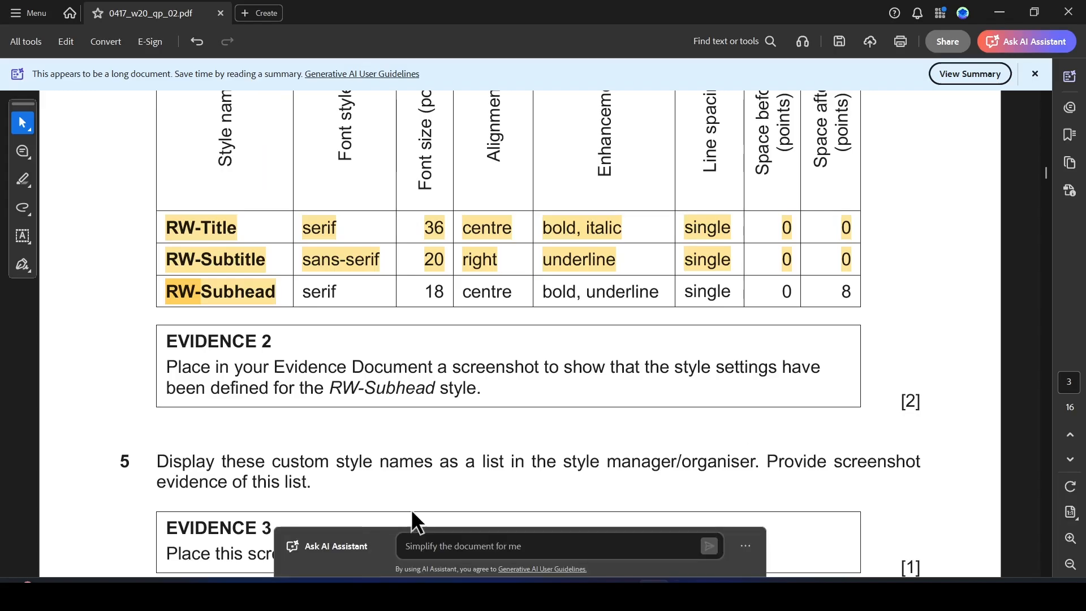
{"action": "scroll", "coordinate": [488, 440], "scroll_direction": "down", "scroll_amount": 5}
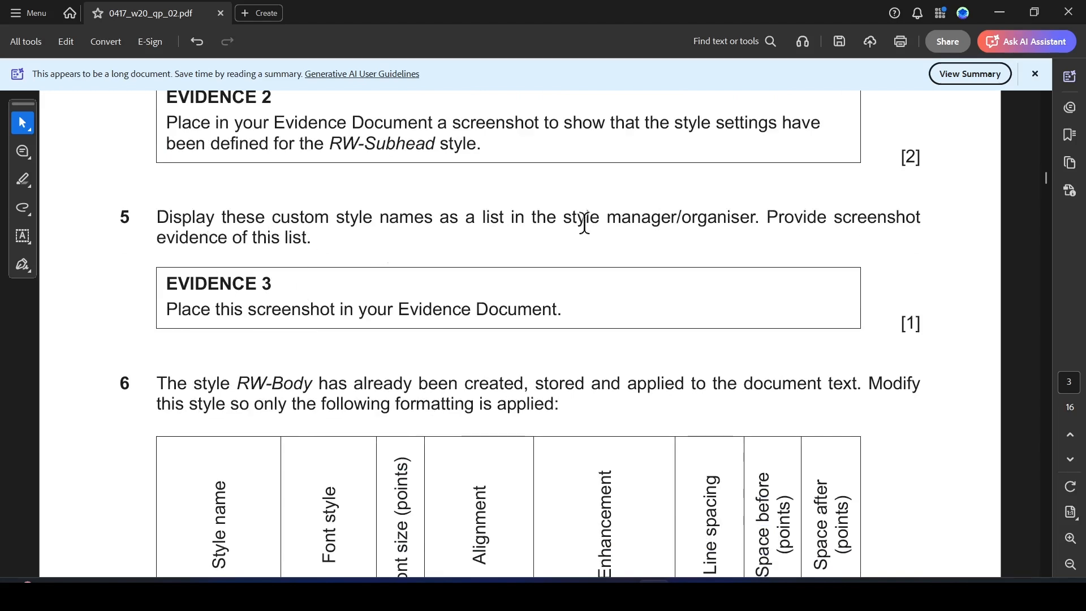
{"action": "mouse_move", "coordinate": [749, 594]}
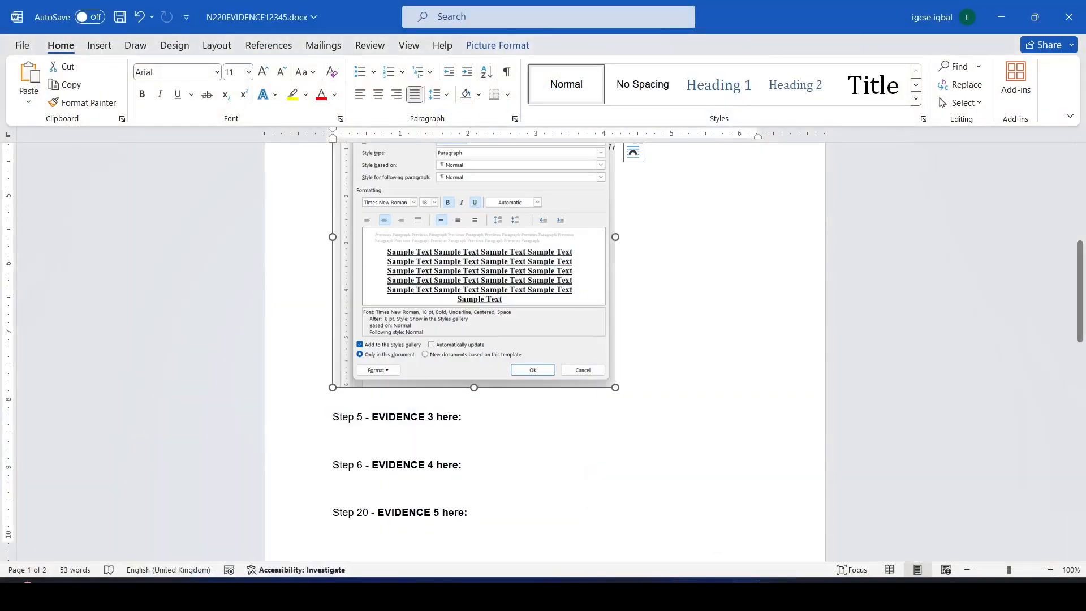
{"action": "left_click", "coordinate": [809, 563]}
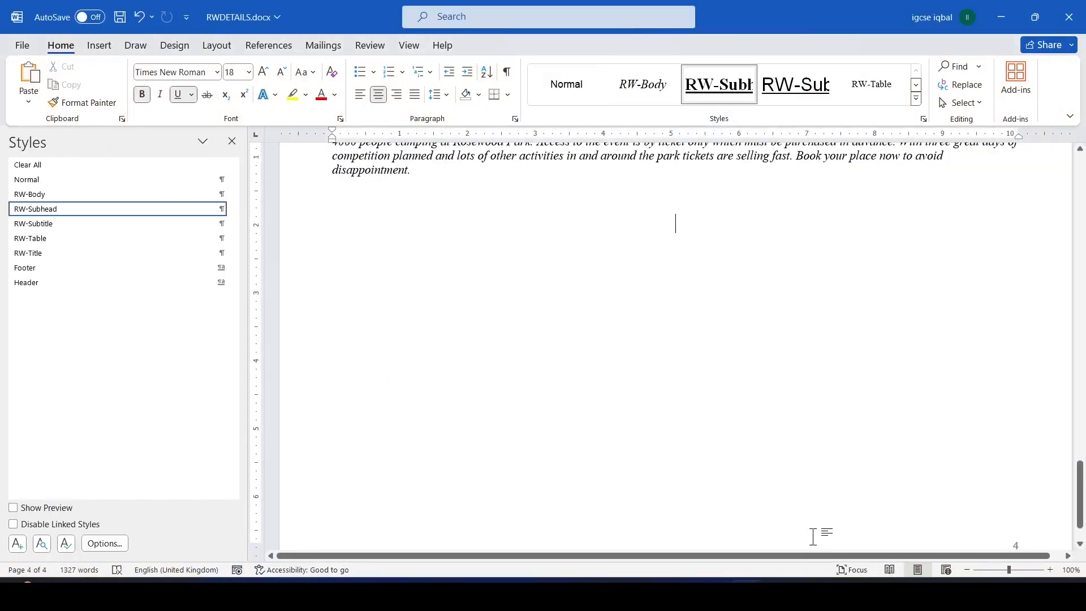
{"action": "key", "text": "super+shift+s"}
{"action": "left_click_drag", "start_coordinate": [2, 122], "coordinate": [252, 264]}
Switch to N220EVIDENCE12345 and paste the style list screenshot under the EVIDENCE 3 heading
{"action": "left_click", "coordinate": [766, 578]}
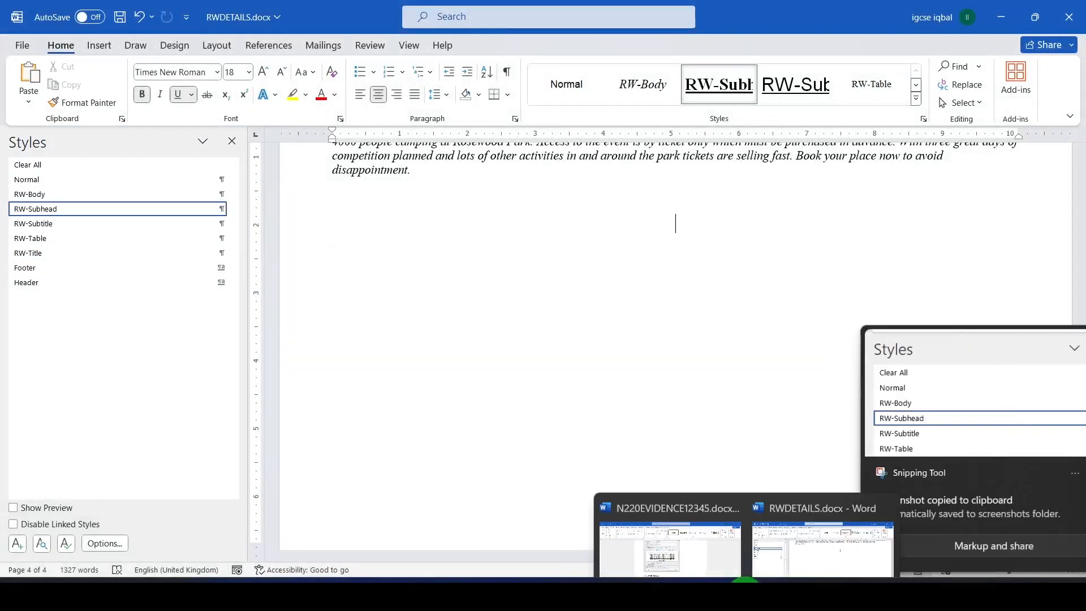
{"action": "left_click", "coordinate": [701, 546]}
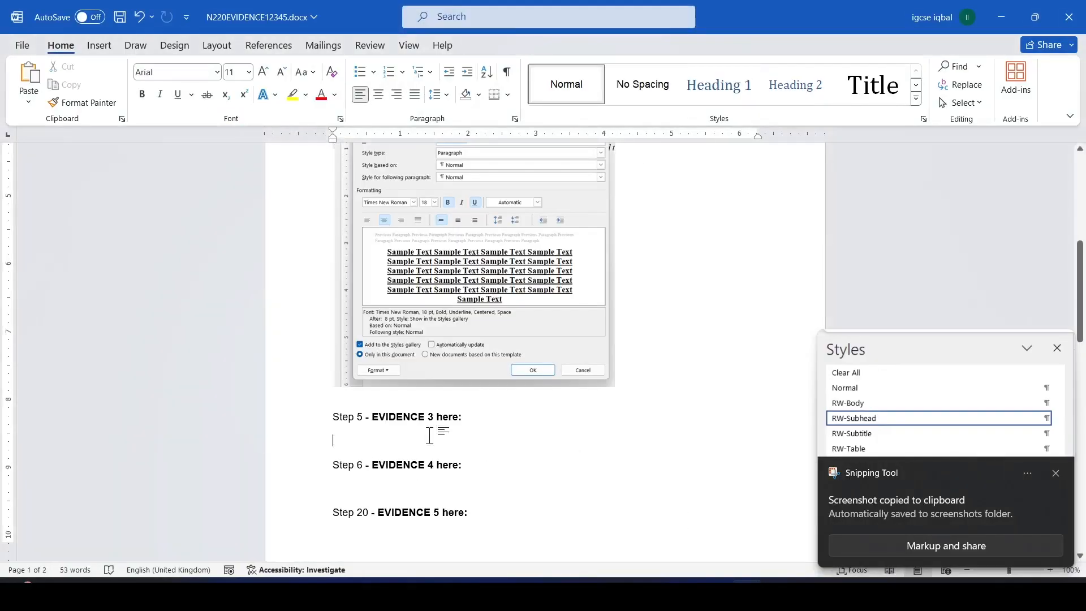
{"action": "left_click", "coordinate": [443, 433]}
{"action": "key", "text": "ctrl+v"}
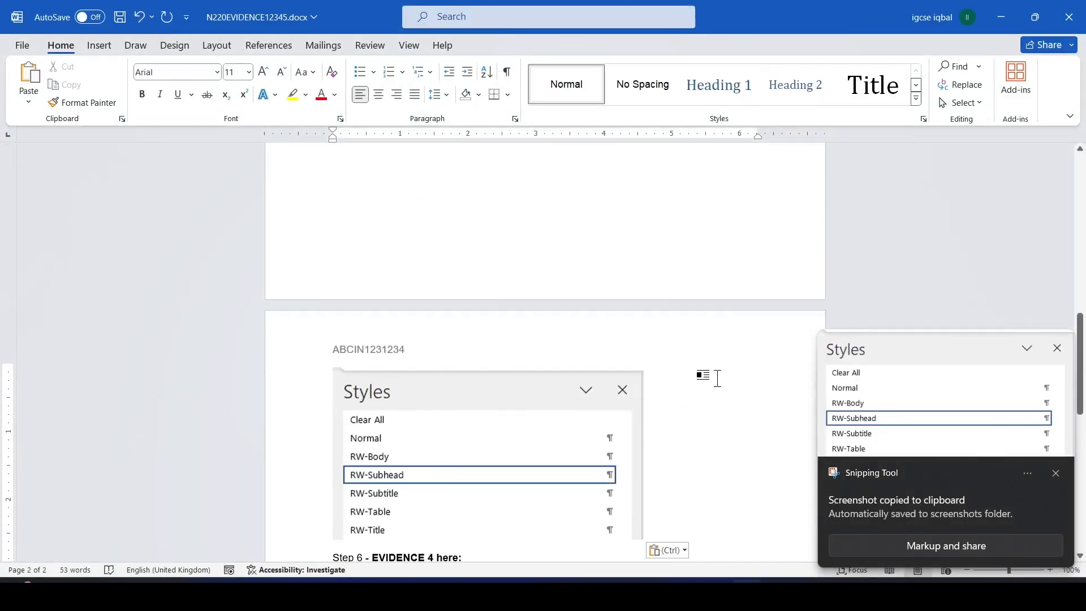
Switch to the question paper, highlight the word Modify in task 6, and read the RW-Body specification and EVIDENCE 4 instruction
{"action": "mouse_move", "coordinate": [668, 579]}
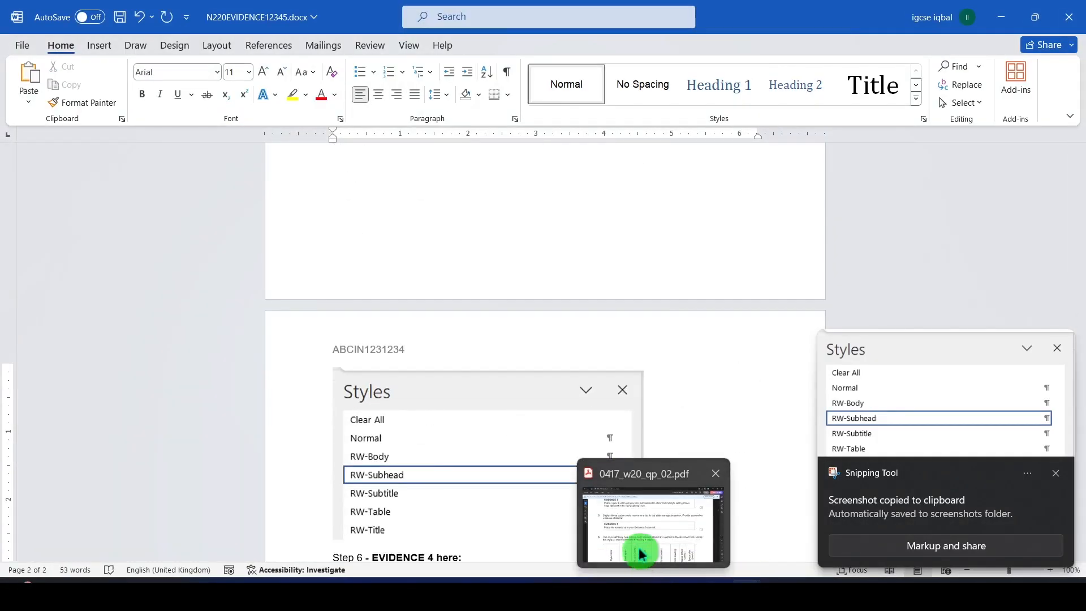
{"action": "left_click", "coordinate": [641, 559]}
{"action": "scroll", "coordinate": [323, 221], "scroll_direction": "down", "scroll_amount": 5}
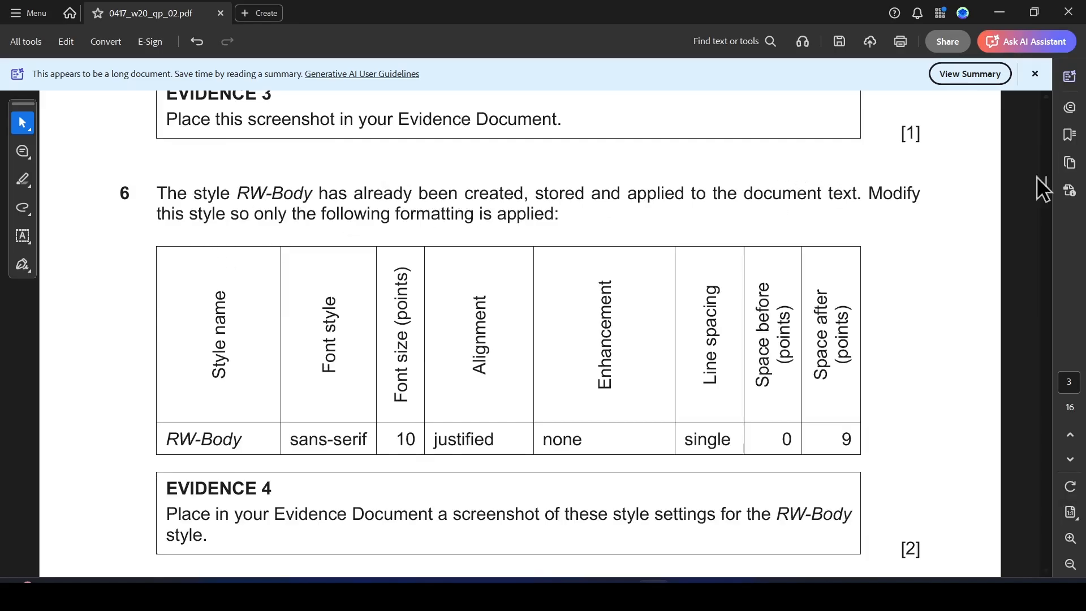
{"action": "left_click_drag", "start_coordinate": [870, 193], "coordinate": [936, 189]}
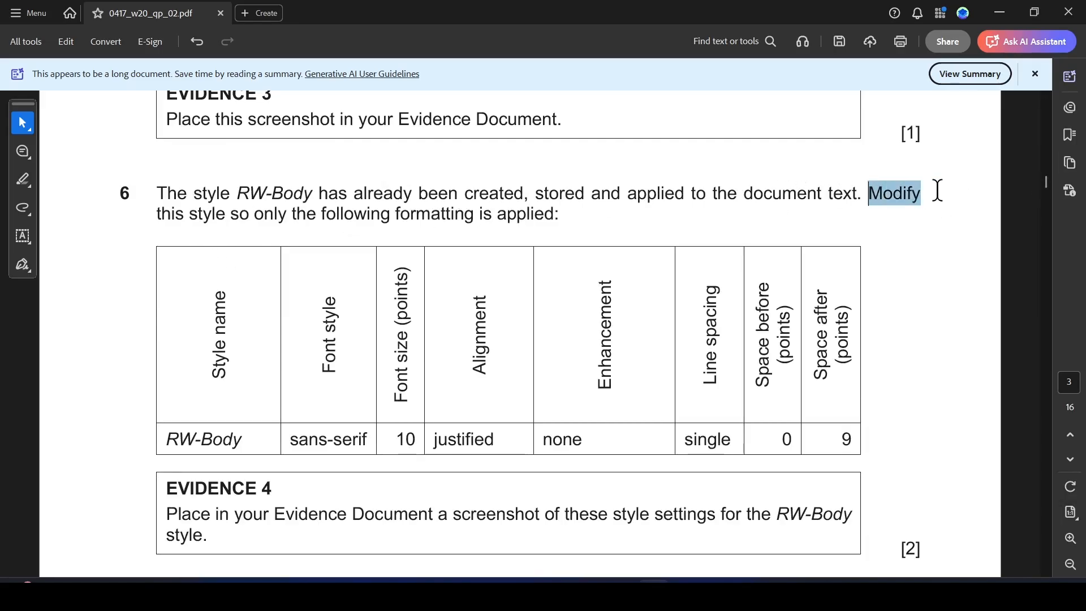
{"action": "left_click", "coordinate": [846, 222]}
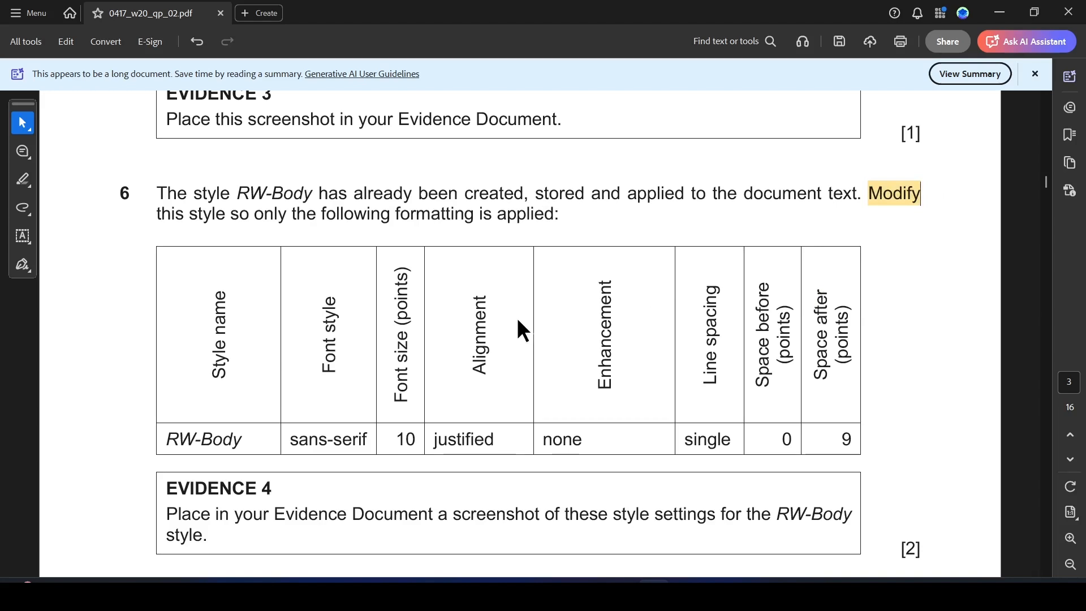
{"action": "scroll", "coordinate": [517, 318], "scroll_direction": "down", "scroll_amount": 2}
Switch to RWDETAILS in Word and open the RW-Body style for modification
{"action": "mouse_move", "coordinate": [758, 592]}
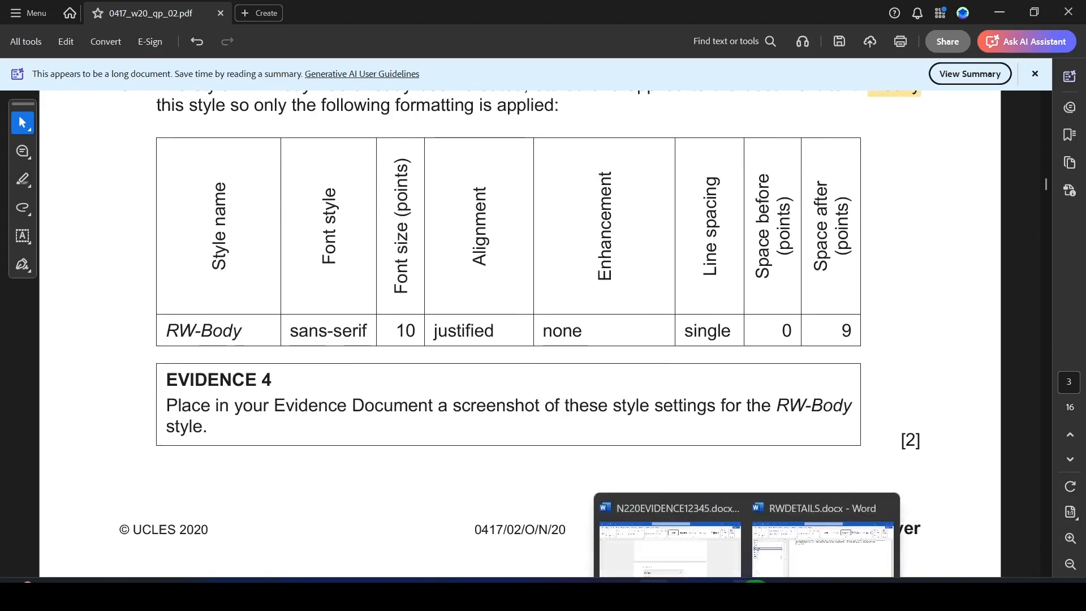
{"action": "left_click", "coordinate": [796, 535]}
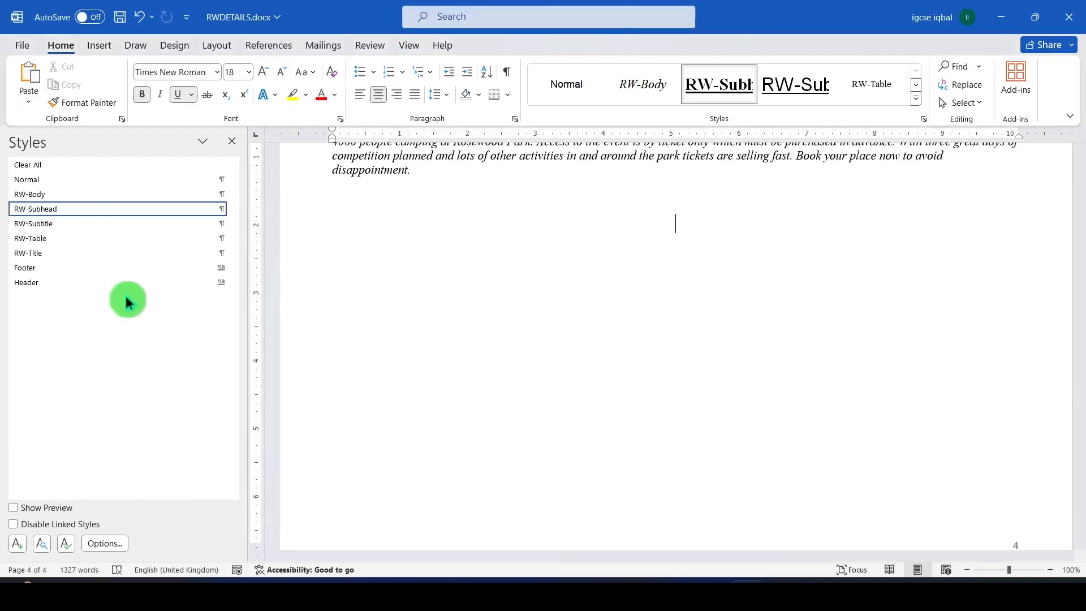
{"action": "scroll", "coordinate": [485, 296], "scroll_direction": "up", "scroll_amount": 3}
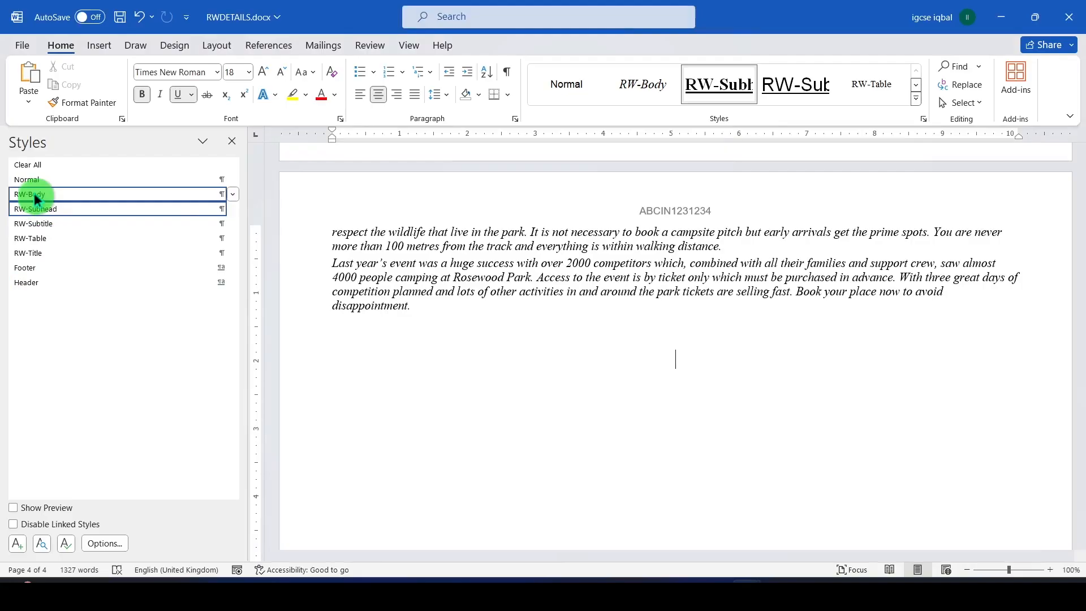
{"action": "right_click", "coordinate": [35, 198]}
{"action": "left_click", "coordinate": [112, 235]}
{"action": "type", "text": "X"}
{"action": "key", "text": "ctrl+z"}
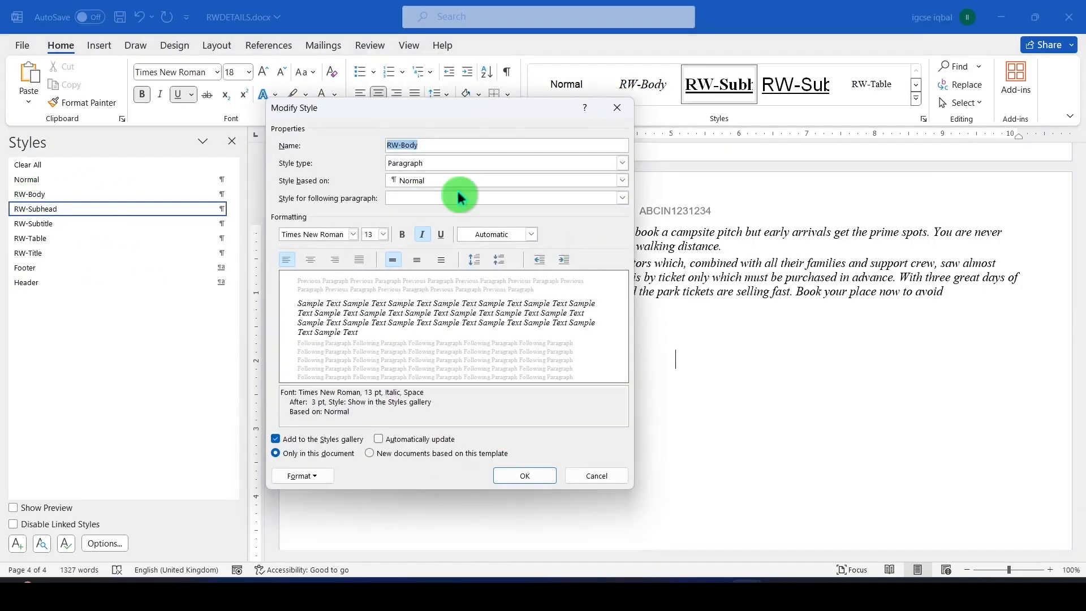
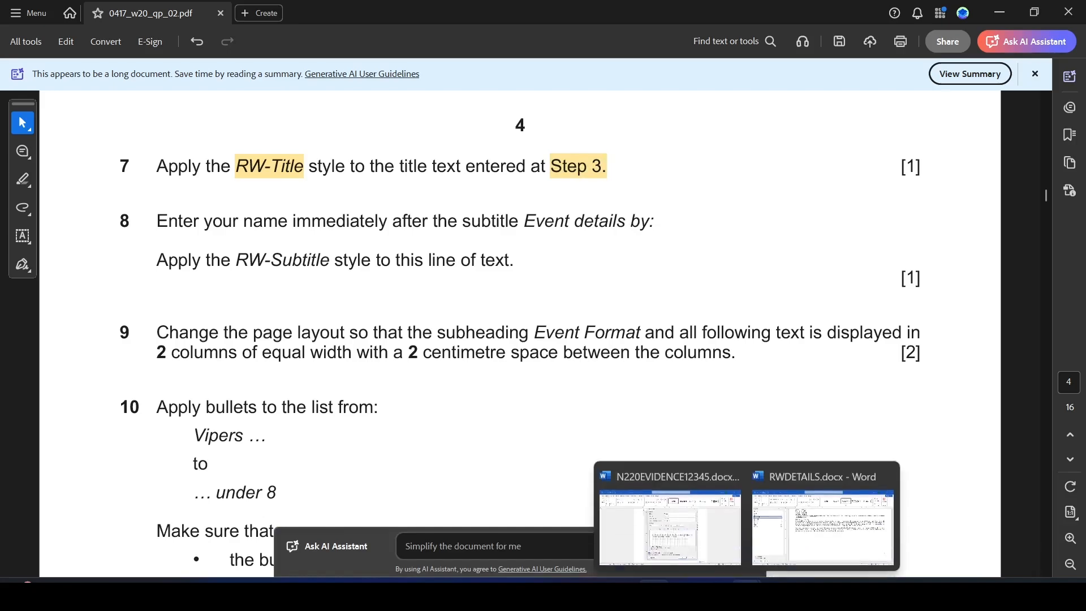
Switch to RWDETAILS in Word and apply the RW-Title style to the title Tawara MTB Marathon Race
{"action": "left_click", "coordinate": [820, 521]}
{"action": "scroll", "coordinate": [474, 337], "scroll_direction": "up", "scroll_amount": 5}
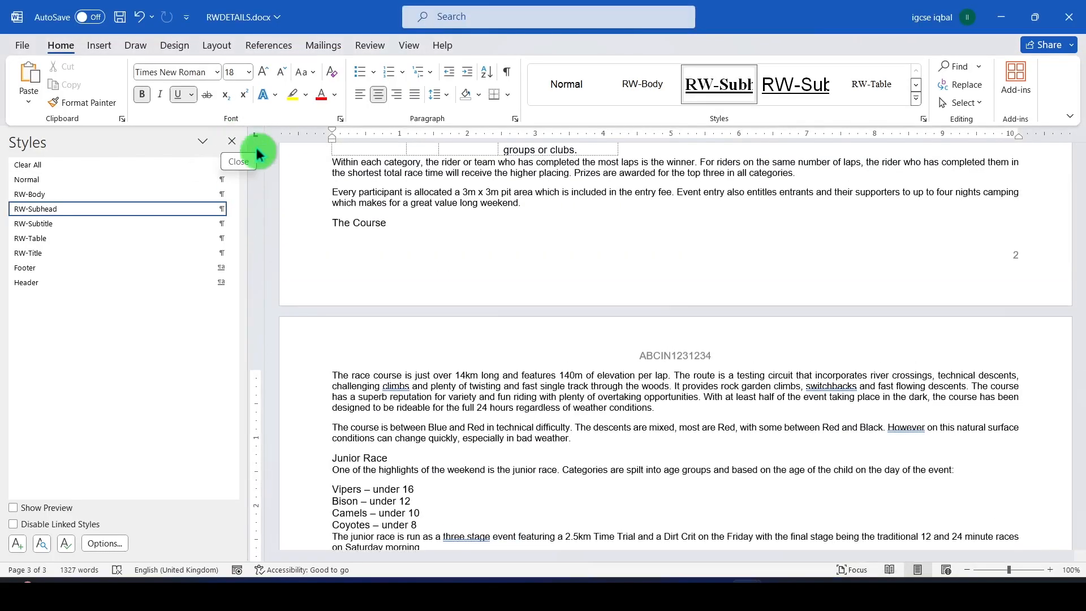
{"action": "left_click", "coordinate": [232, 141]}
{"action": "scroll", "coordinate": [384, 282], "scroll_direction": "up", "scroll_amount": 10}
{"action": "scroll", "coordinate": [384, 282], "scroll_direction": "up", "scroll_amount": 15}
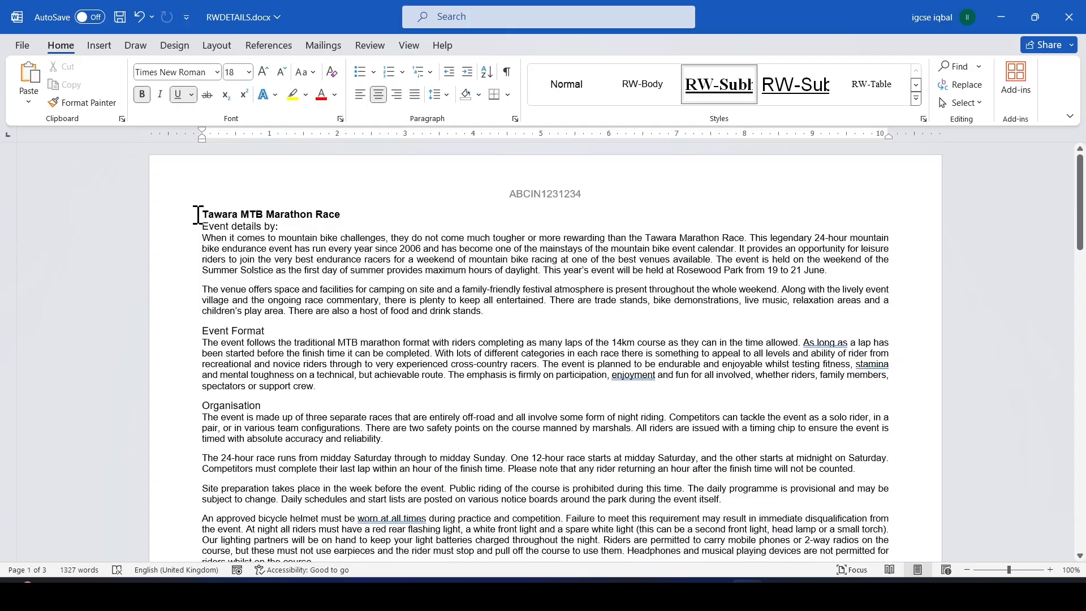
{"action": "left_click_drag", "start_coordinate": [249, 214], "coordinate": [328, 215]}
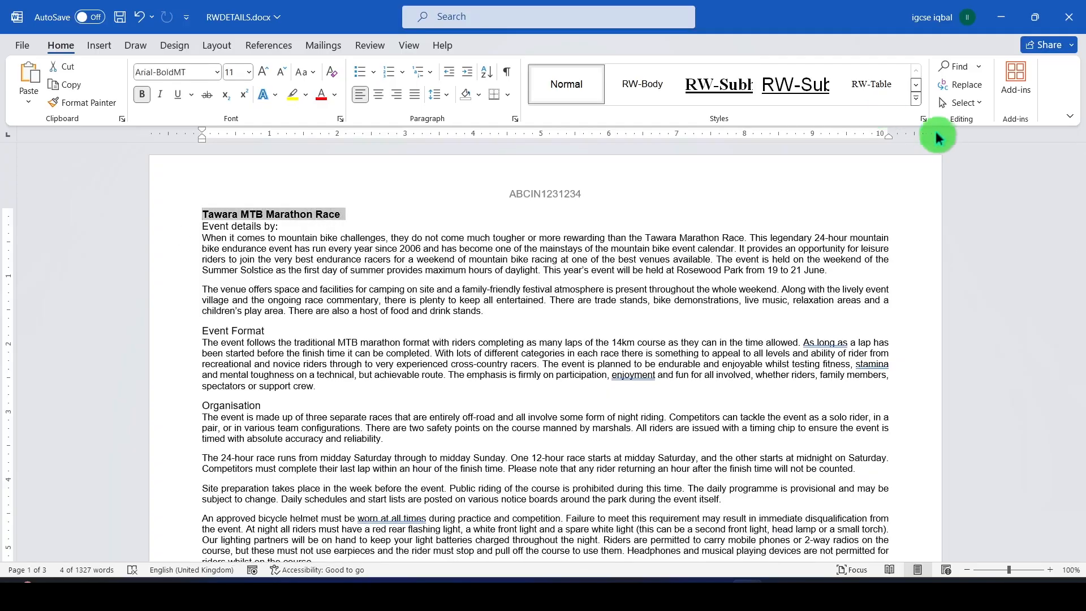
{"action": "left_click", "coordinate": [923, 118]}
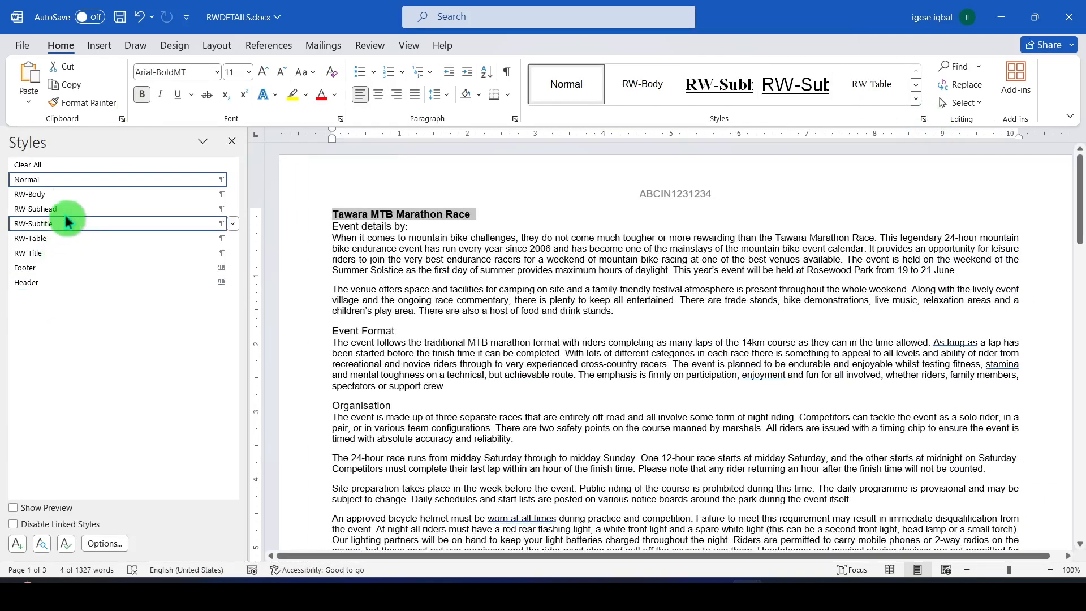
{"action": "left_click", "coordinate": [33, 256]}
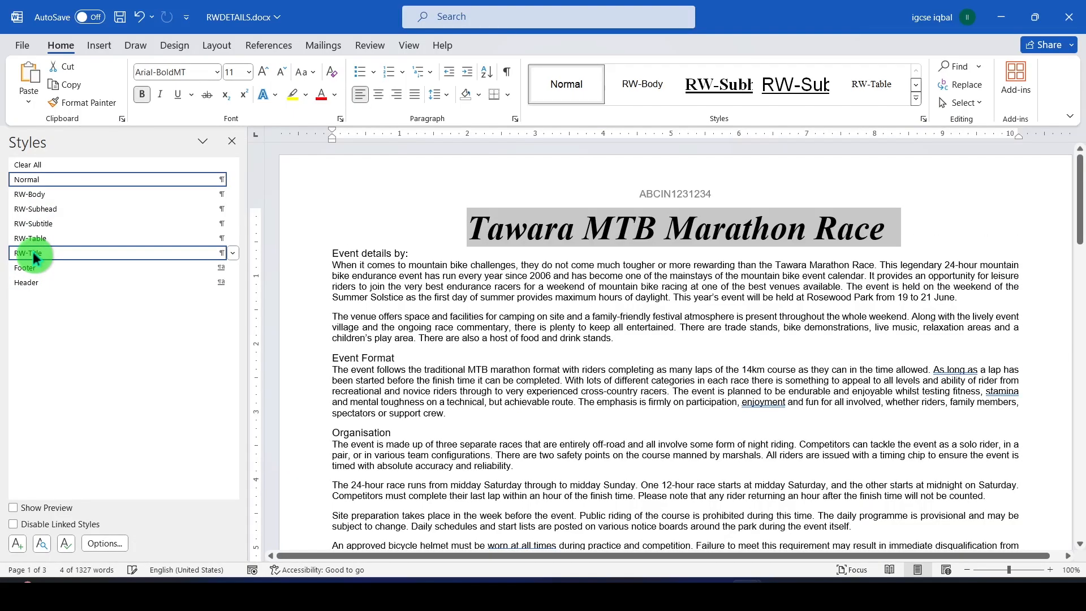
Check task 8 in the question paper and enter the candidate's name immediately after Event details by: in RWDETAILS
{"action": "key", "text": "alt+Tab"}
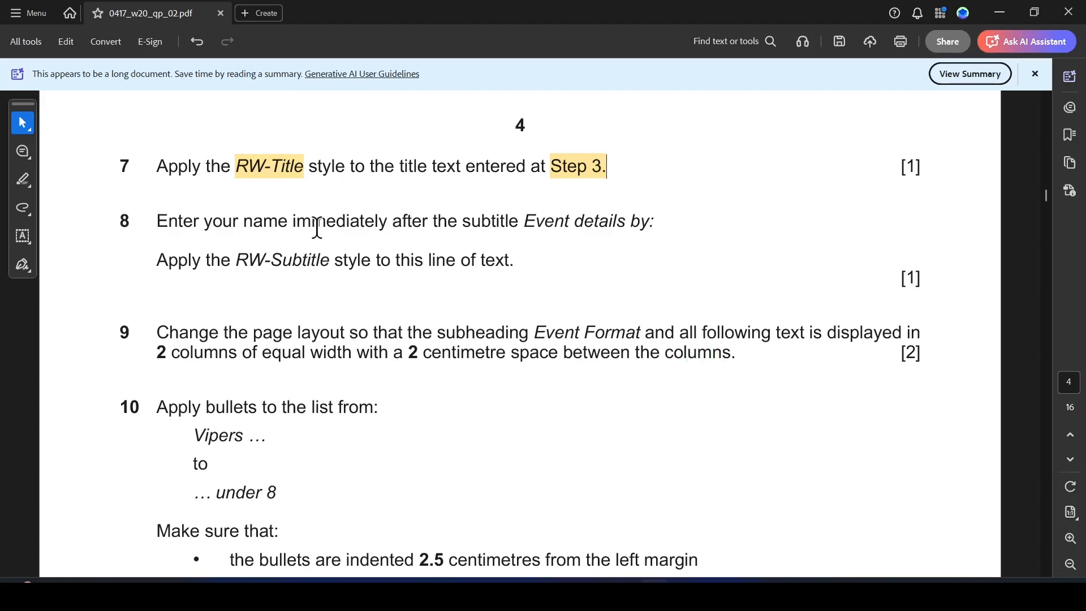
{"action": "key", "text": "alt+Tab"}
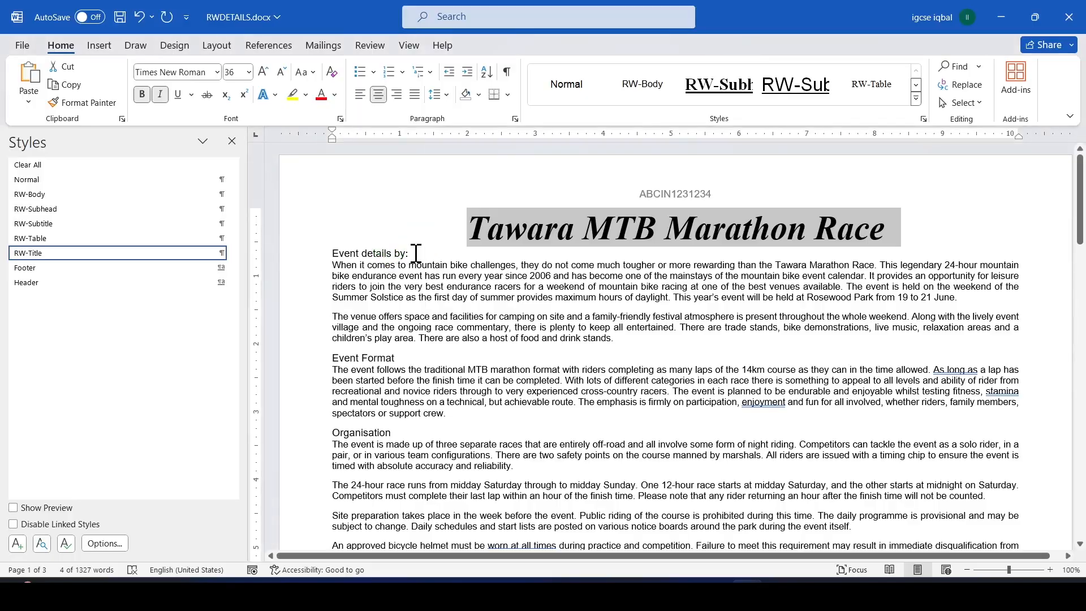
{"action": "left_click", "coordinate": [410, 253]}
{"action": "type", "text": "ABC"}
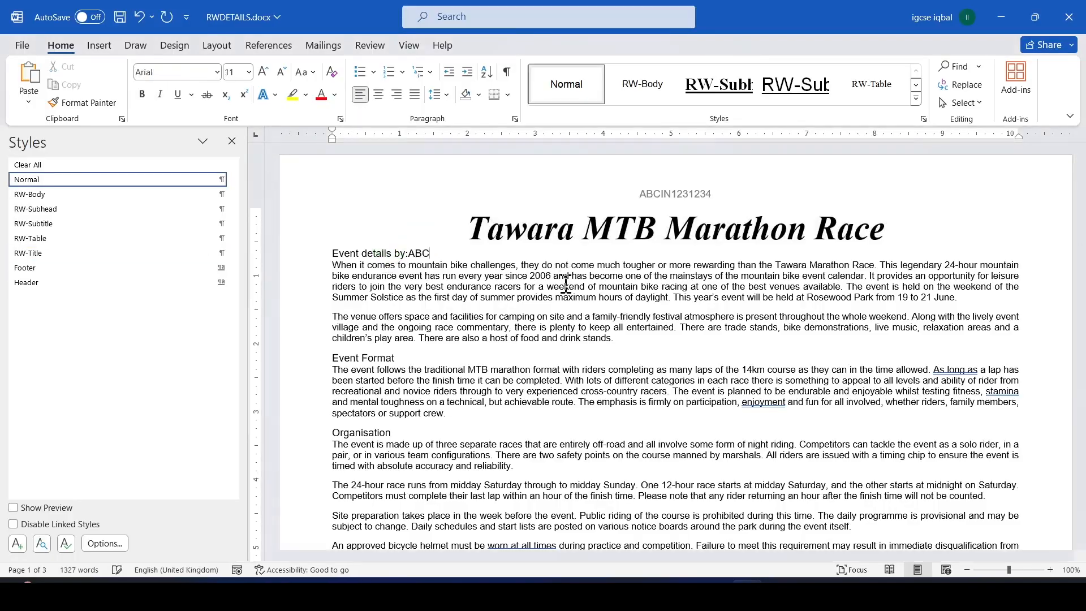
Highlight RW-Subtitle in task 8 of the question paper and apply that style to the Event details by: line in RWDETAILS
{"action": "key", "text": "alt+Tab"}
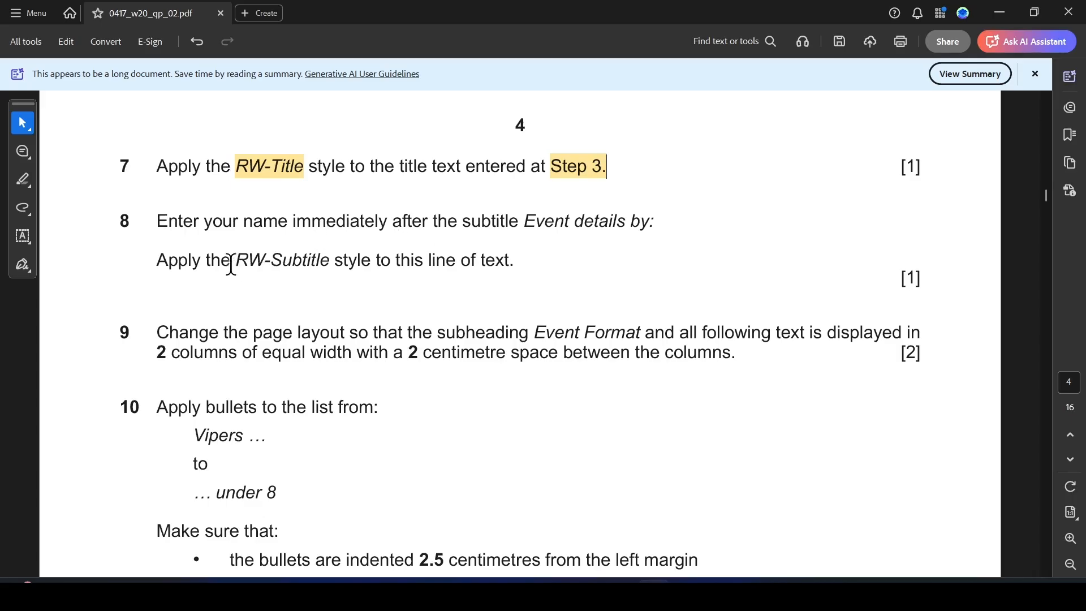
{"action": "left_click_drag", "start_coordinate": [240, 261], "coordinate": [329, 259]}
{"action": "left_click", "coordinate": [374, 289]}
{"action": "key", "text": "alt+Tab"}
{"action": "left_click_drag", "start_coordinate": [446, 254], "coordinate": [332, 254]}
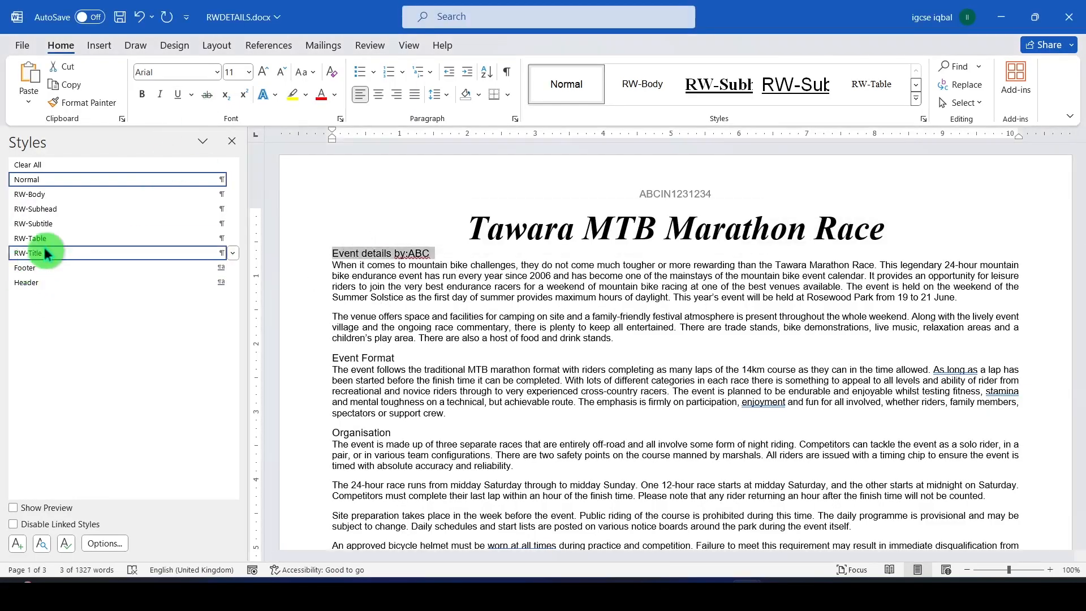
{"action": "left_click", "coordinate": [46, 222]}
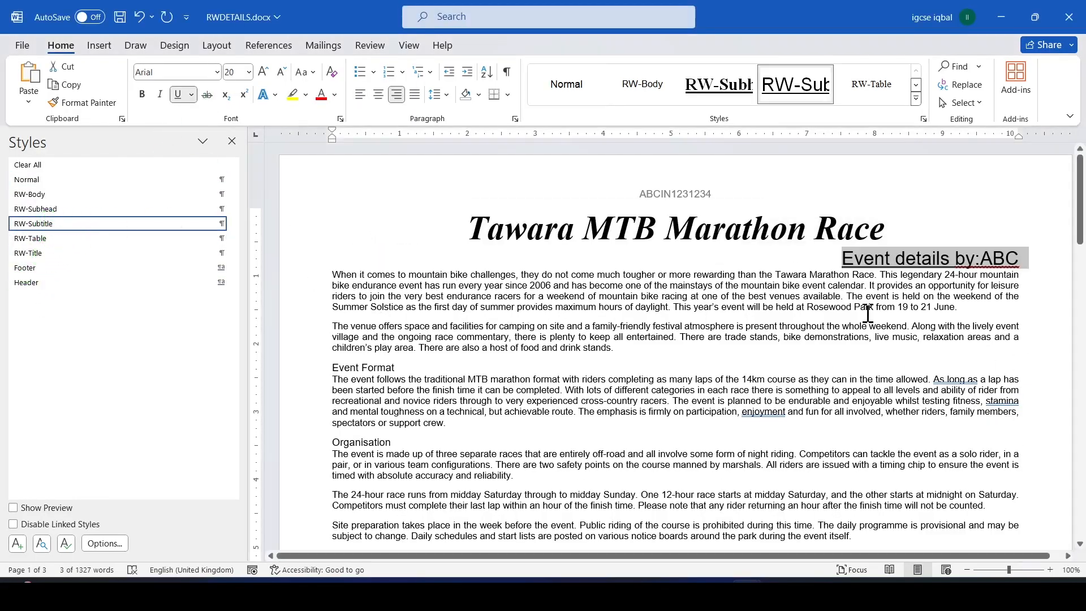
Switch to the question paper, read task 9, and highlight the Event Format text range and the two-column, equal-width requirement
{"action": "key", "text": "alt+Tab"}
{"action": "scroll", "coordinate": [280, 390], "scroll_direction": "down", "scroll_amount": 3}
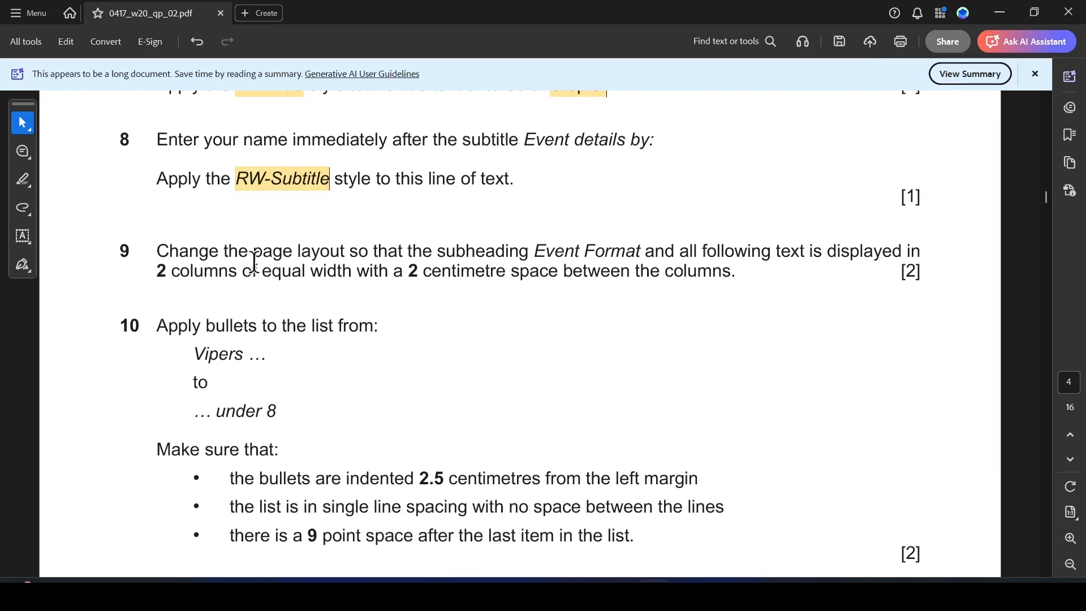
{"action": "double_click", "coordinate": [437, 251]}
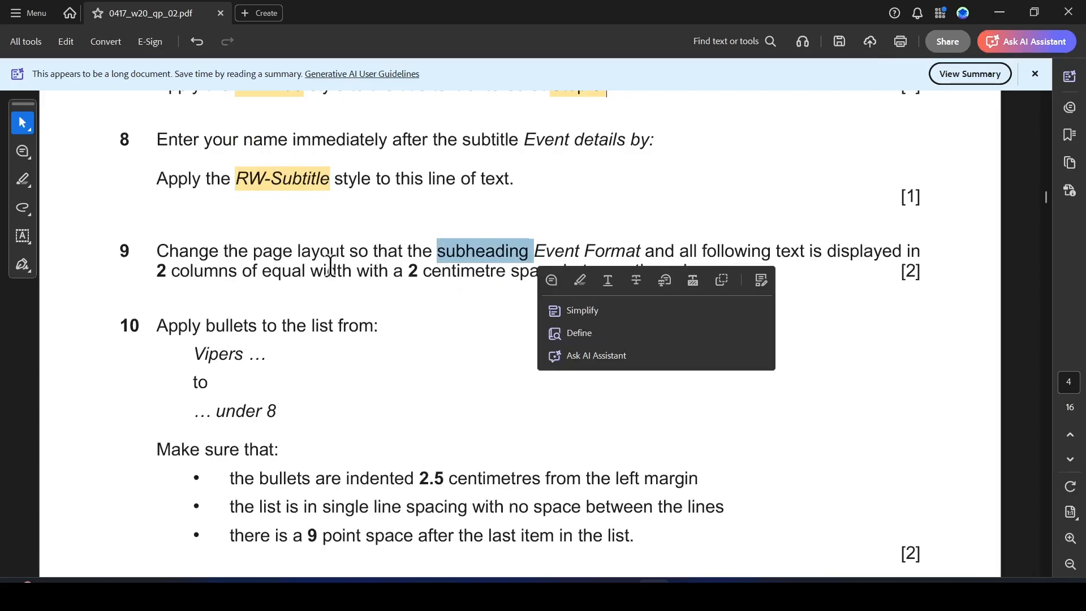
{"action": "left_click", "coordinate": [344, 273]}
{"action": "left_click_drag", "start_coordinate": [526, 251], "coordinate": [804, 252]}
{"action": "left_click", "coordinate": [814, 280]}
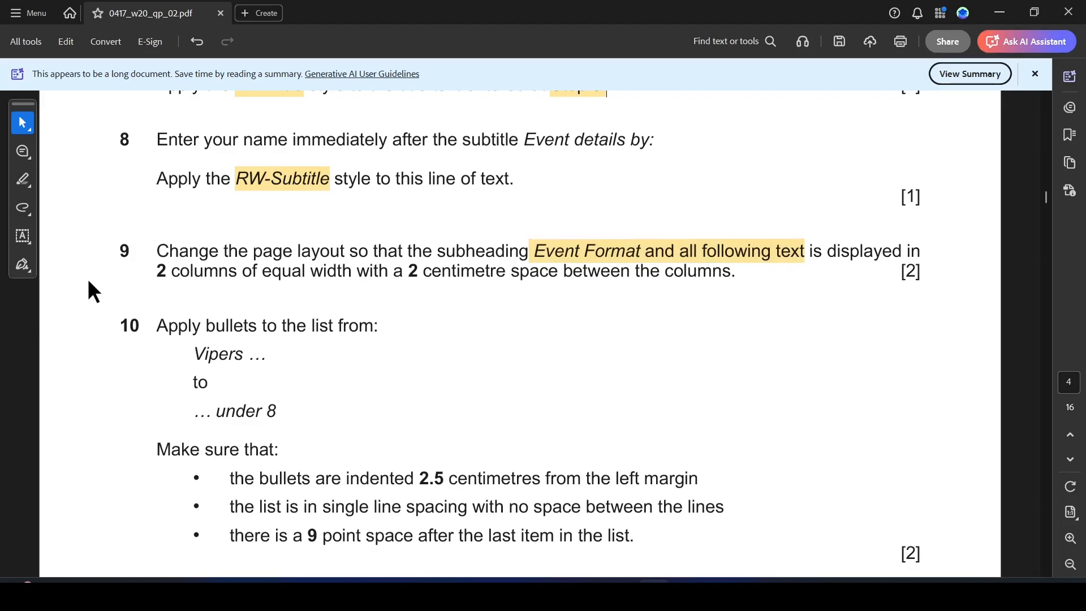
{"action": "left_click_drag", "start_coordinate": [159, 272], "coordinate": [456, 273]}
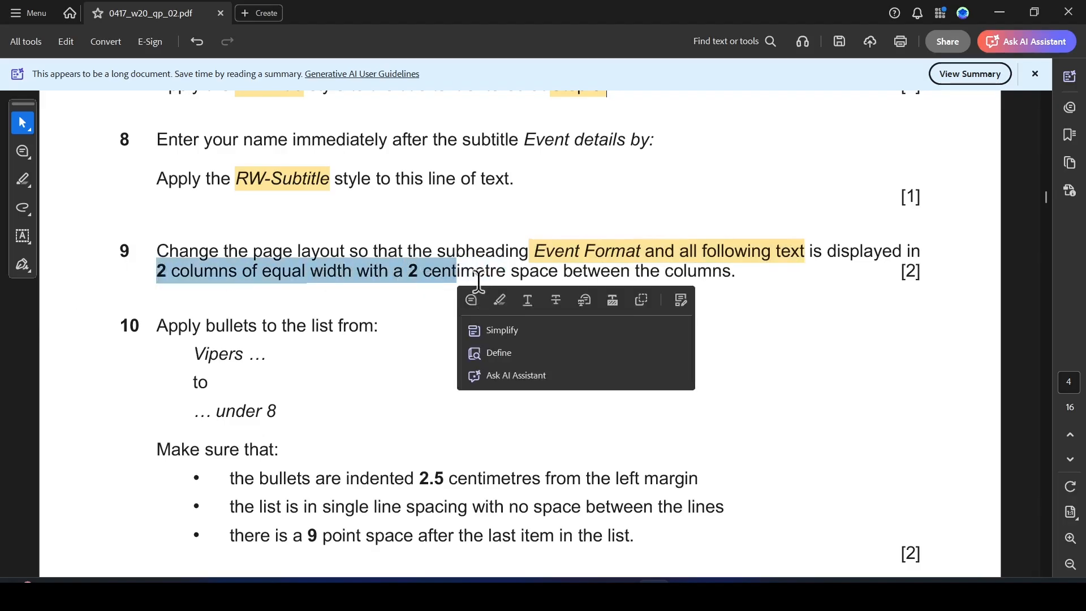
{"action": "left_click", "coordinate": [498, 292]}
Switch to RWDETAILS and lay out the text from Event Format to the document's end in two equal columns with 2 cm spacing
{"action": "key", "text": "alt+Tab"}
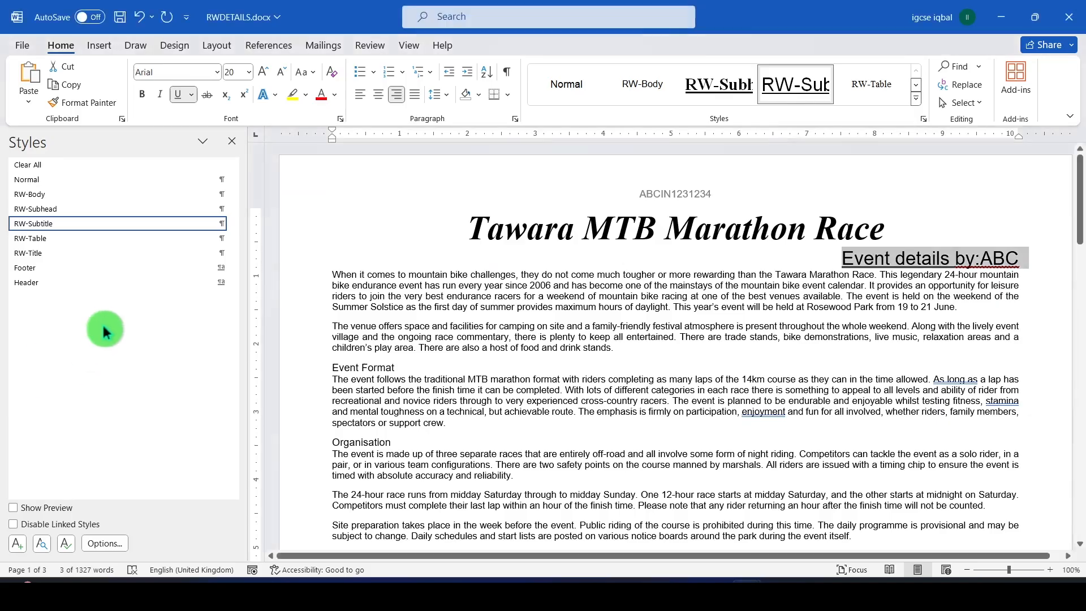
{"action": "scroll", "coordinate": [332, 342], "scroll_direction": "down", "scroll_amount": 2}
{"action": "left_click_drag", "start_coordinate": [334, 303], "coordinate": [723, 424]}
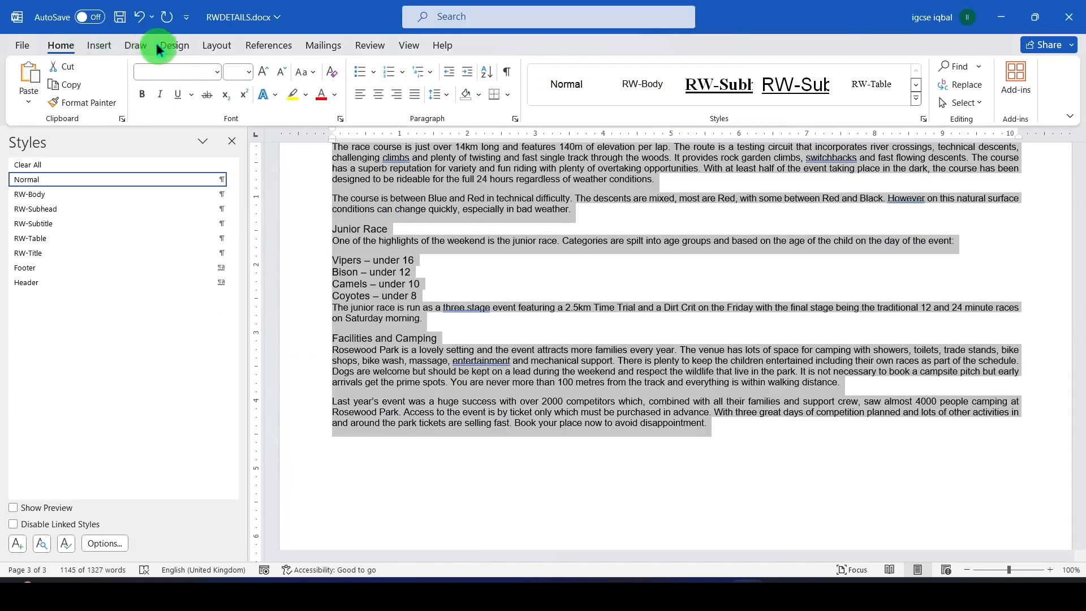
{"action": "left_click", "coordinate": [209, 47]}
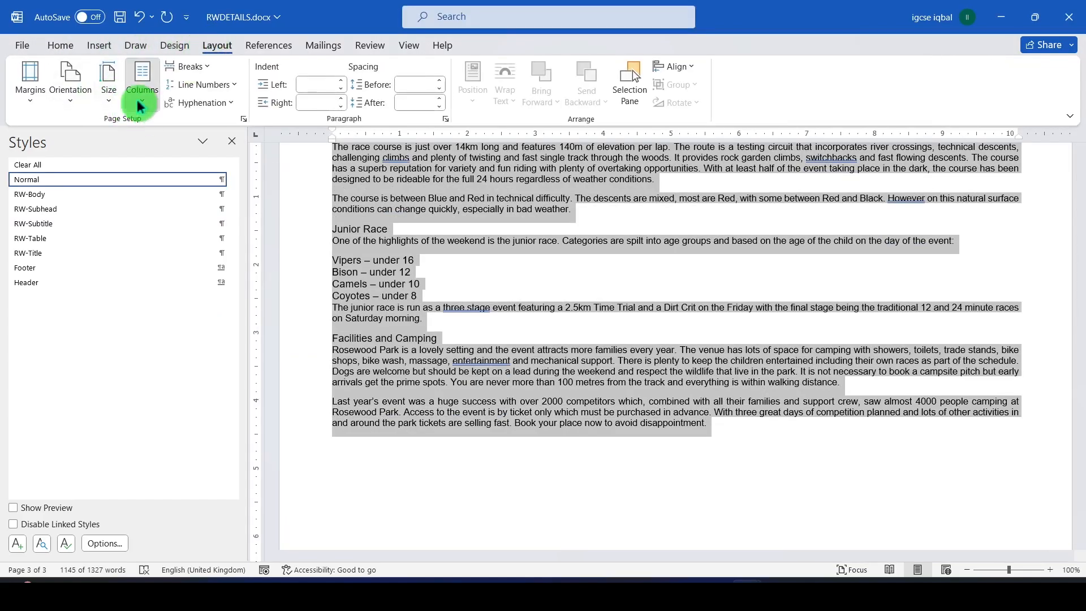
{"action": "left_click", "coordinate": [141, 99]}
{"action": "left_click", "coordinate": [165, 296]}
{"action": "left_click", "coordinate": [483, 206]}
{"action": "left_click_drag", "start_coordinate": [513, 291], "coordinate": [496, 293]}
{"action": "type", "text": "2CM"}
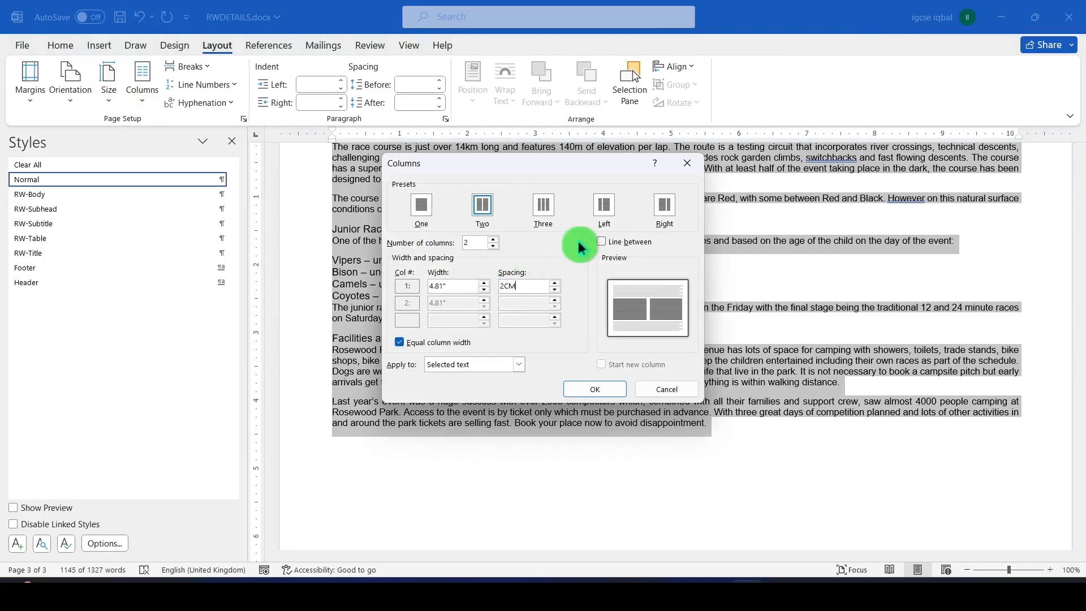
{"action": "left_click", "coordinate": [595, 388]}
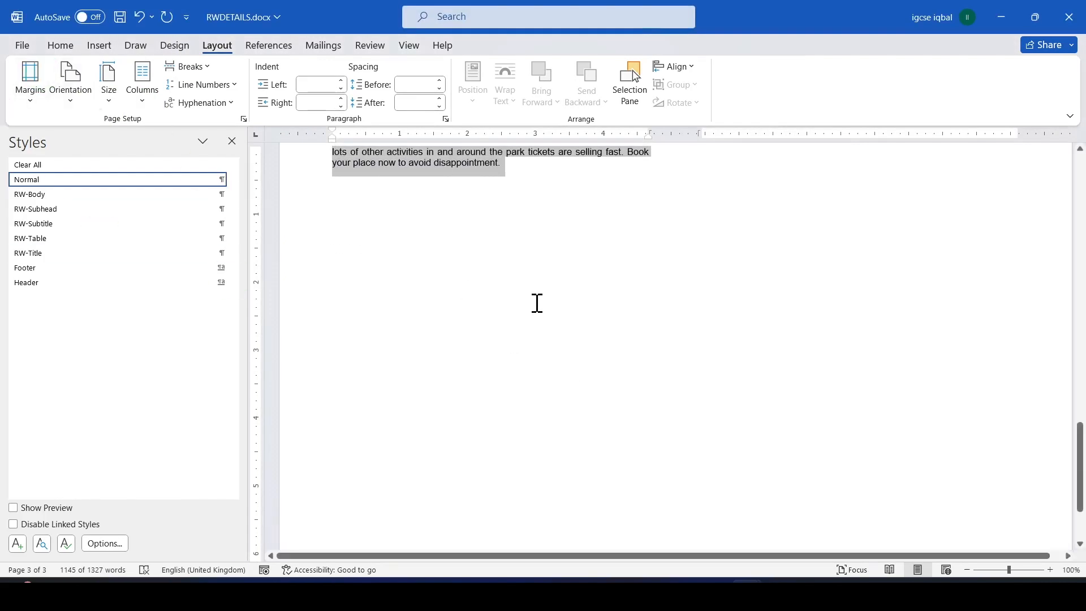
{"action": "scroll", "coordinate": [528, 311], "scroll_direction": "up", "scroll_amount": 20}
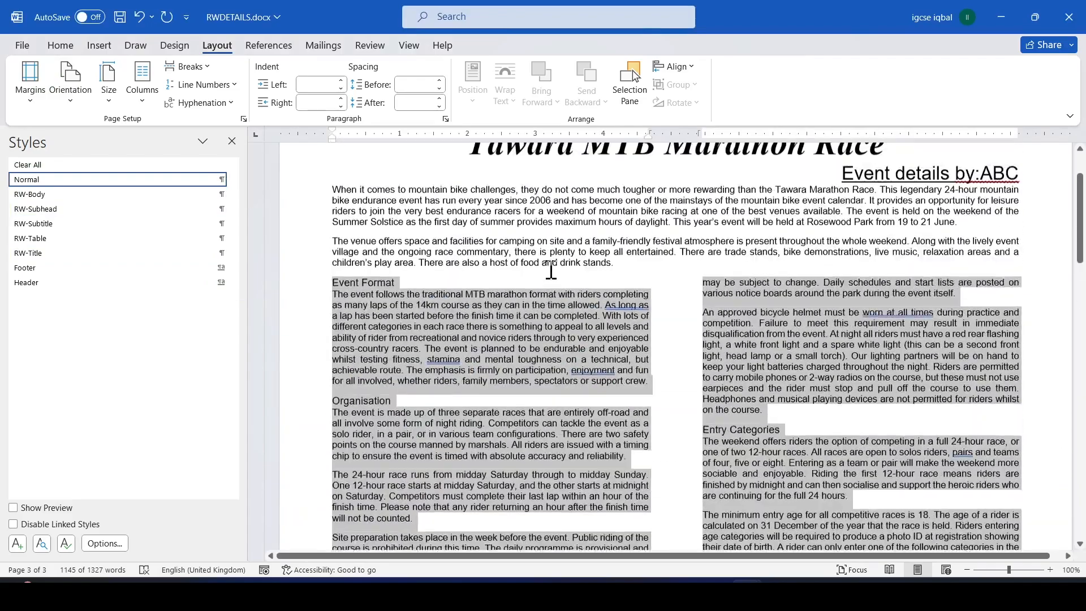
{"action": "scroll", "coordinate": [551, 269], "scroll_direction": "up", "scroll_amount": 2}
{"action": "left_click", "coordinate": [575, 378]}
Read task 10 in the question paper and apply bullets to the list from Vipers to Coyotes – under 8 in RWDETAILS
{"action": "key", "text": "alt+Tab"}
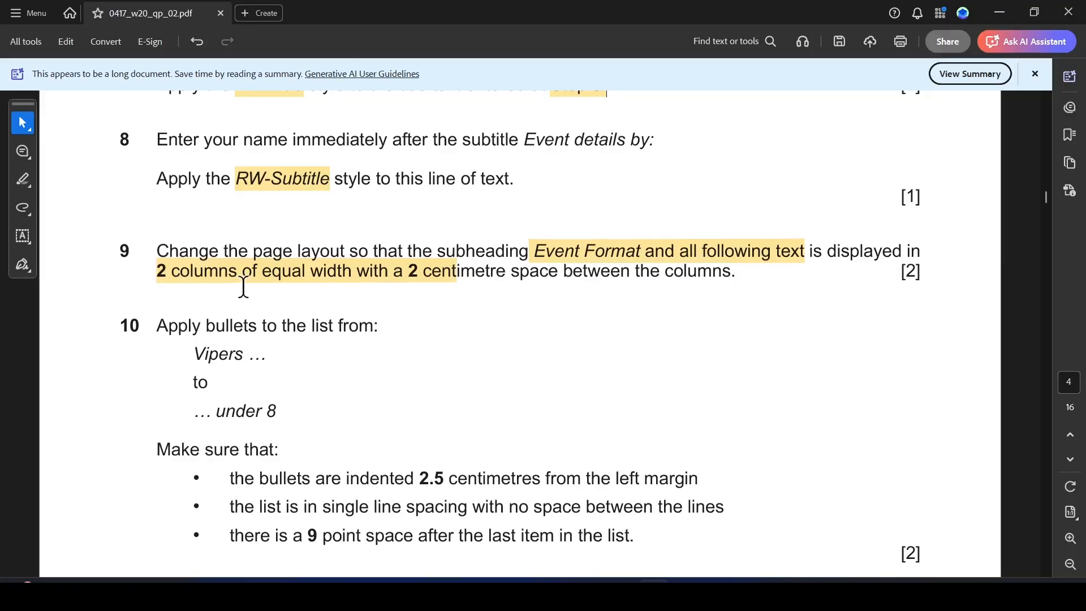
{"action": "scroll", "coordinate": [245, 288], "scroll_direction": "down", "scroll_amount": 2}
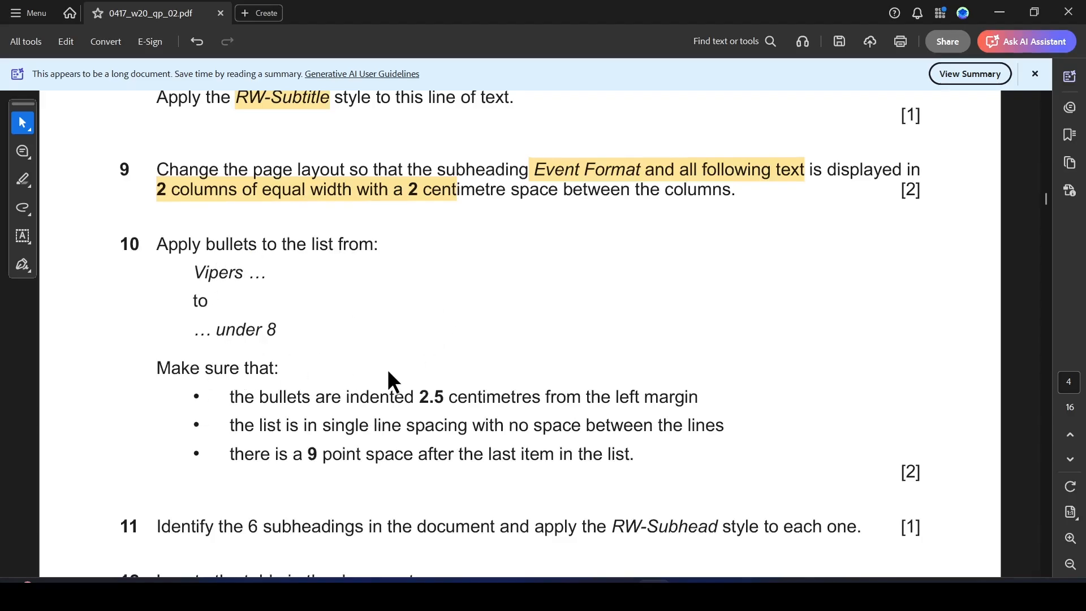
{"action": "key", "text": "alt+Tab"}
{"action": "scroll", "coordinate": [464, 363], "scroll_direction": "down", "scroll_amount": 5}
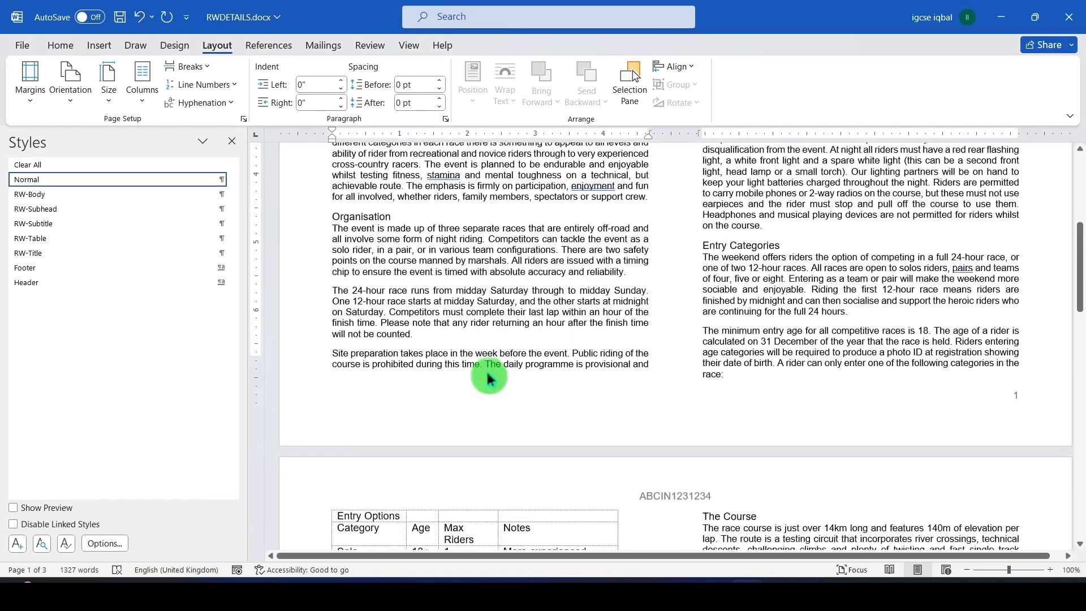
{"action": "scroll", "coordinate": [486, 369], "scroll_direction": "down", "scroll_amount": 20}
{"action": "scroll", "coordinate": [487, 372], "scroll_direction": "up", "scroll_amount": 10}
{"action": "left_click_drag", "start_coordinate": [704, 331], "coordinate": [784, 373]}
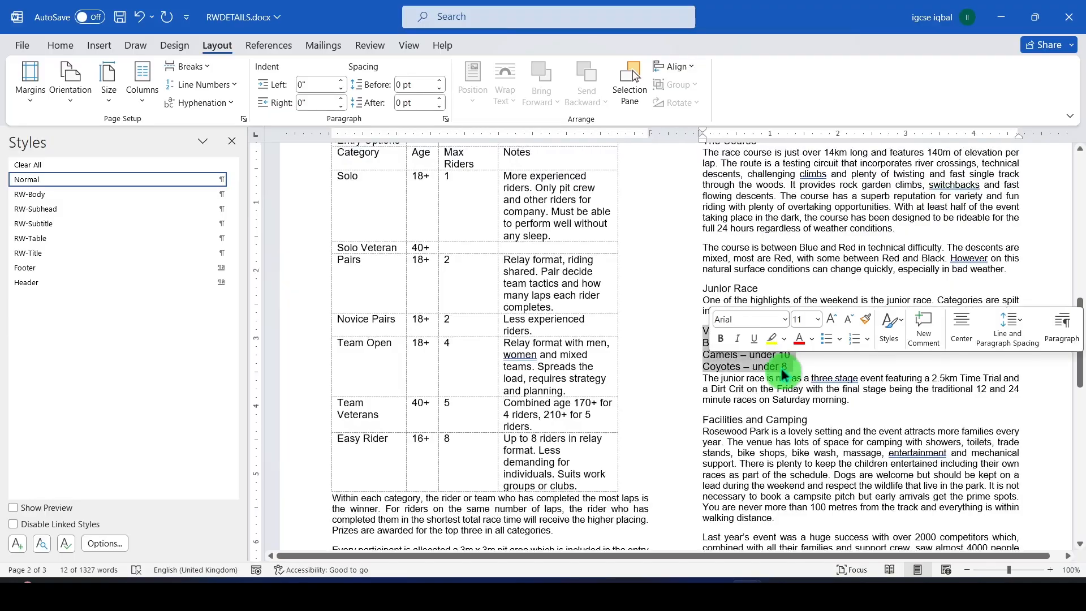
{"action": "left_click", "coordinate": [60, 46]}
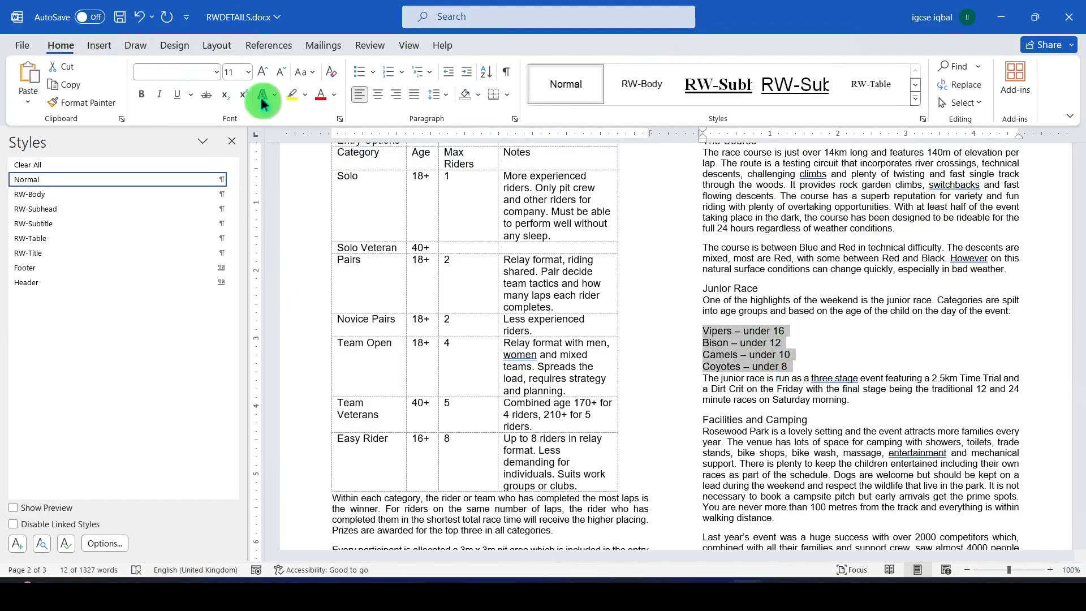
{"action": "left_click", "coordinate": [358, 72]}
Switch to the question paper and read the bullet indent and spacing requirements in task 10, marking the 2.5 centimetre value
{"action": "key", "text": "alt+Tab"}
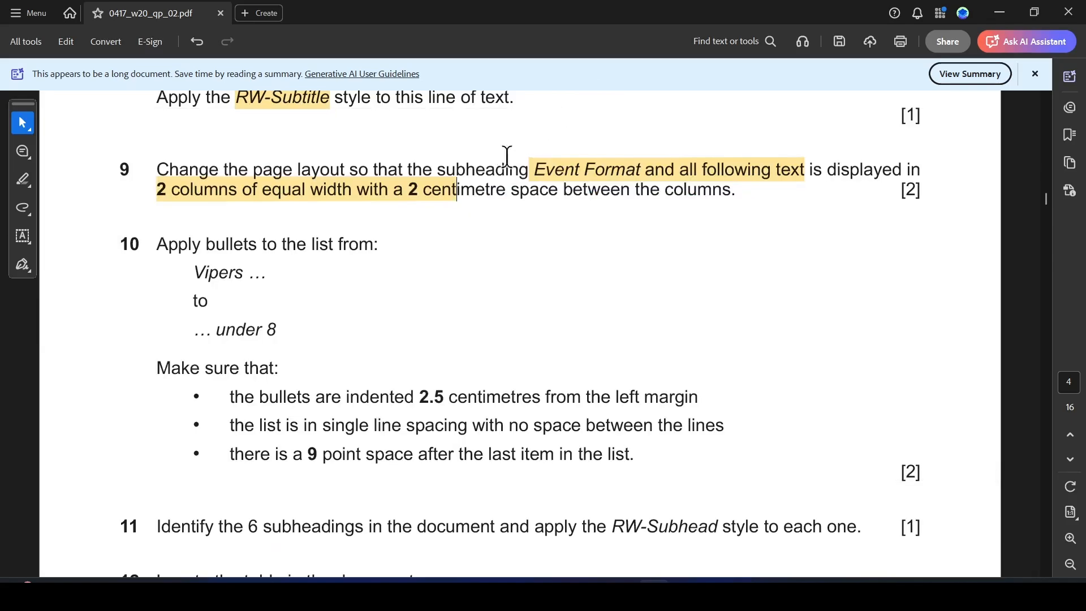
{"action": "scroll", "coordinate": [238, 379], "scroll_direction": "down", "scroll_amount": 3}
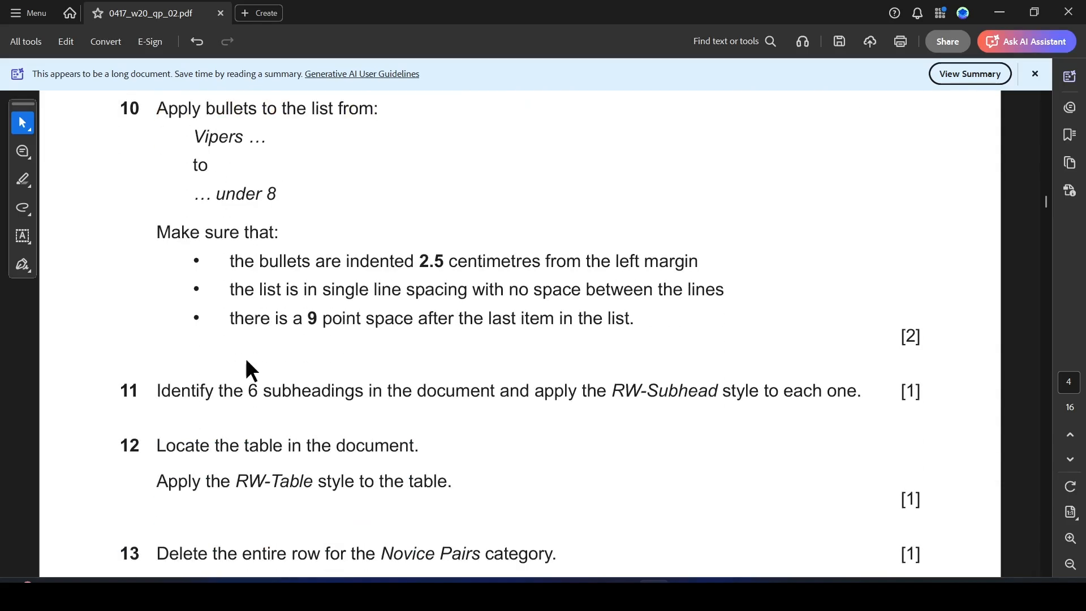
{"action": "scroll", "coordinate": [245, 266], "scroll_direction": "down", "scroll_amount": 1}
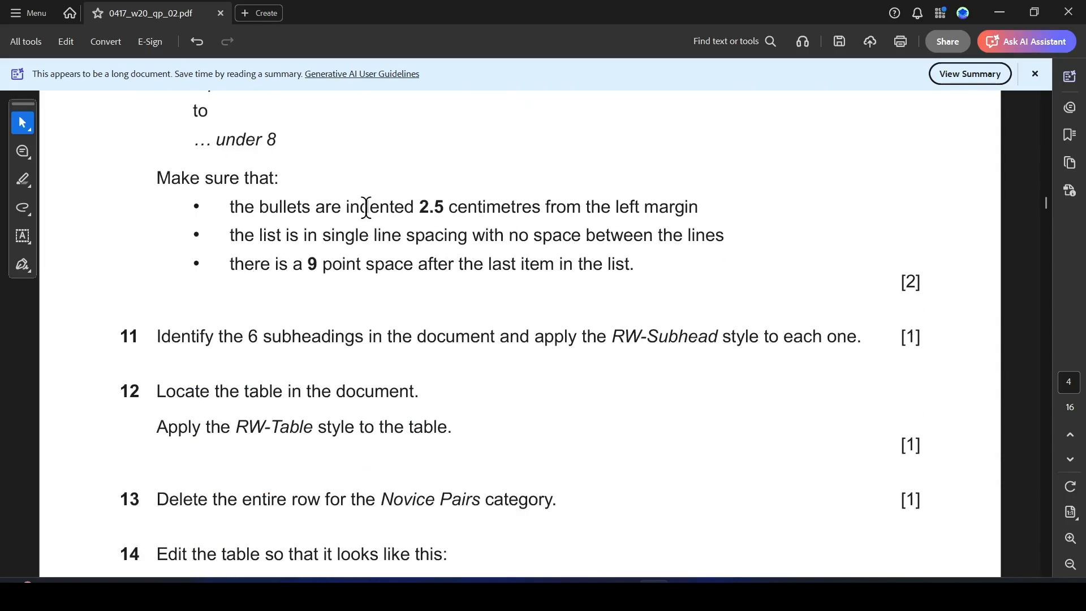
{"action": "left_click_drag", "start_coordinate": [432, 211], "coordinate": [454, 216]}
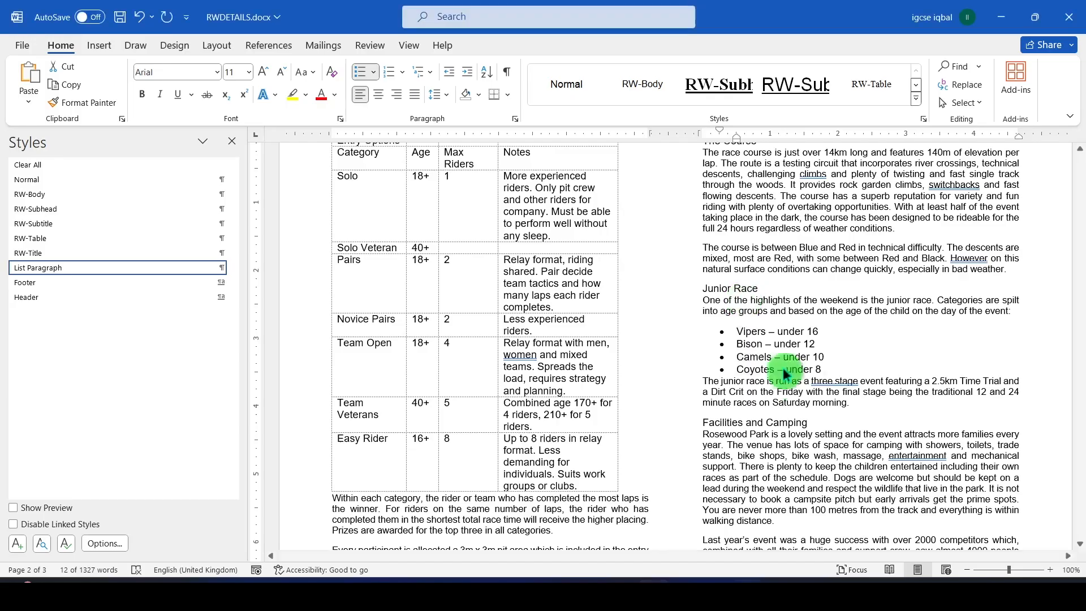
Indent the bulleted list from Vipers to Coyotes – under 8 by 2.5 cm from the left margin
{"action": "left_click_drag", "start_coordinate": [739, 332], "coordinate": [764, 362]}
{"action": "right_click", "coordinate": [769, 356]}
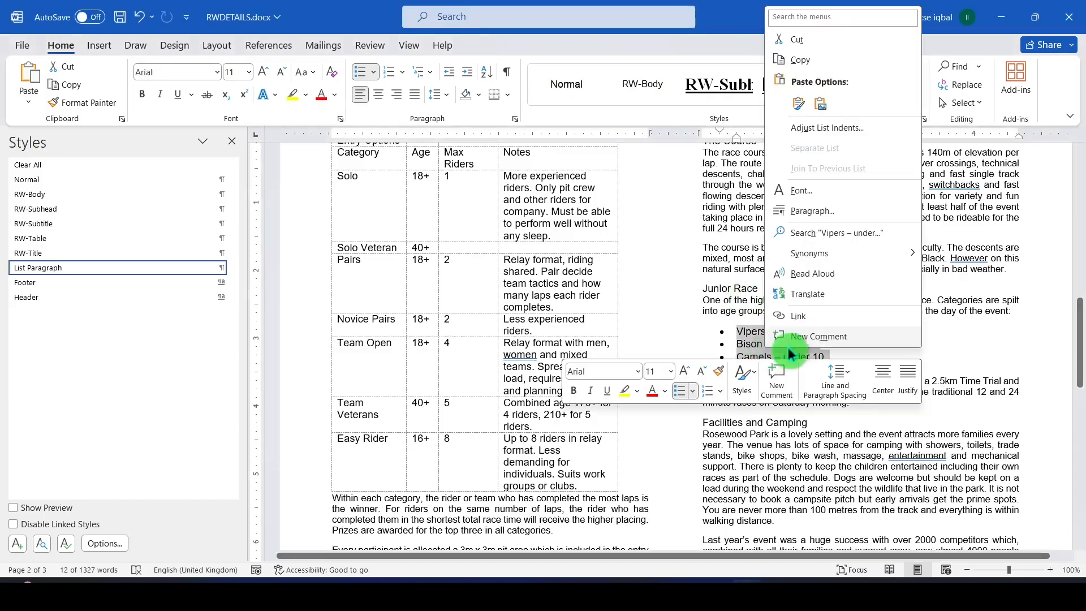
{"action": "left_click", "coordinate": [801, 211]}
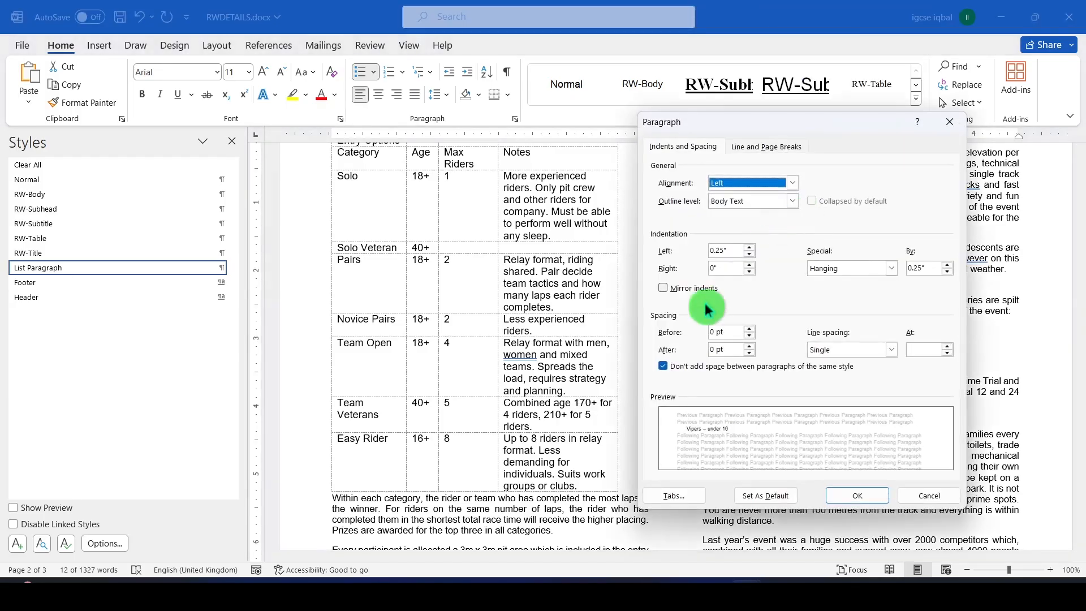
{"action": "left_click", "coordinate": [675, 250]}
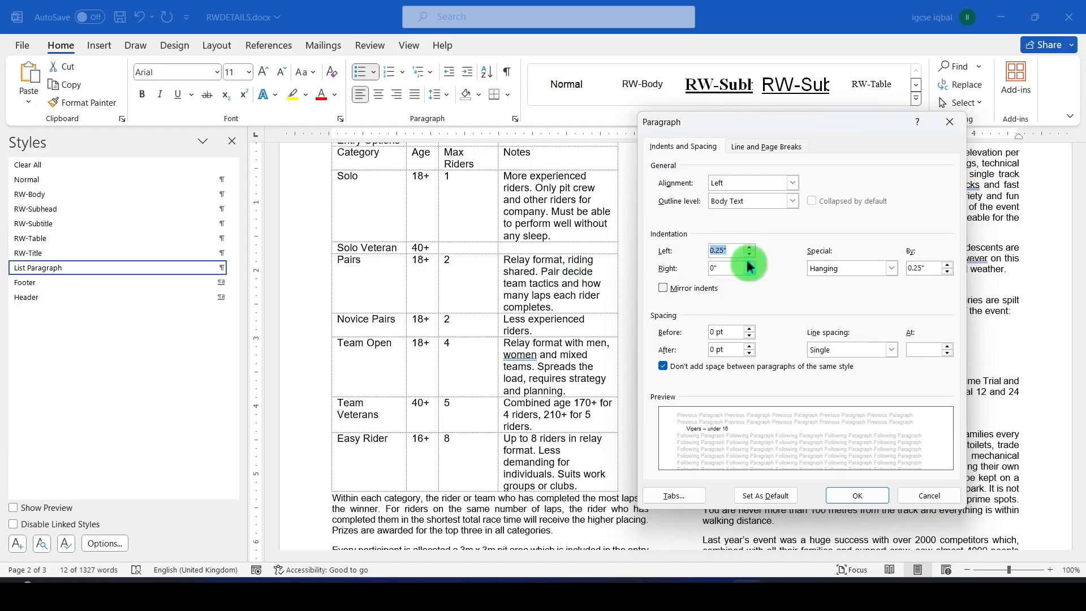
{"action": "type", "text": "2.5"}
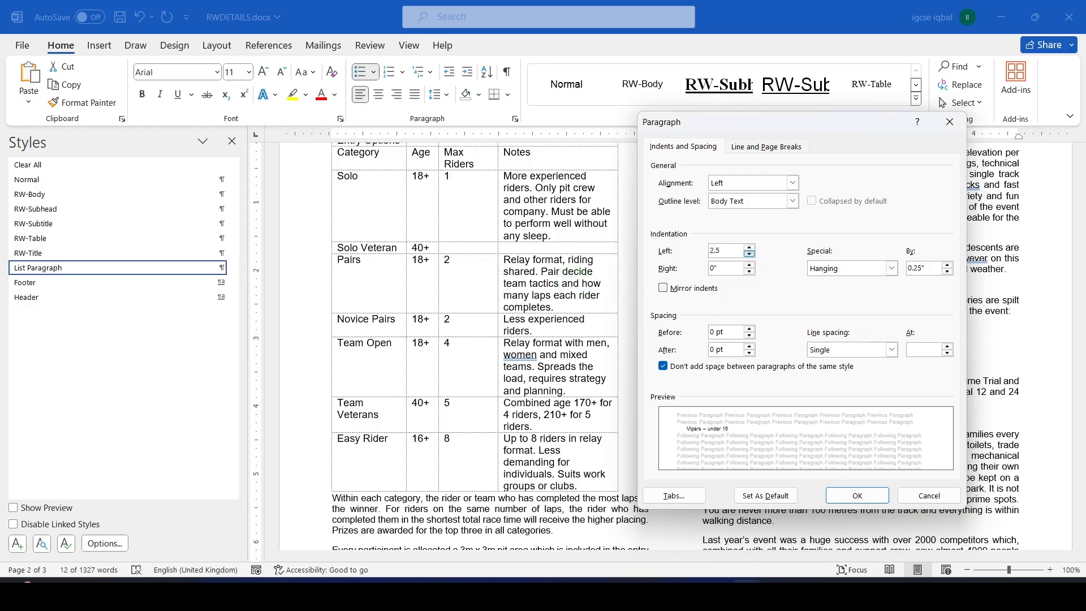
{"action": "type", "text": "CM"}
{"action": "left_click", "coordinate": [857, 496]}
Check the bulleted list's line and paragraph spacing settings against the task 10 requirements in the question paper
{"action": "key", "text": "alt+Tab"}
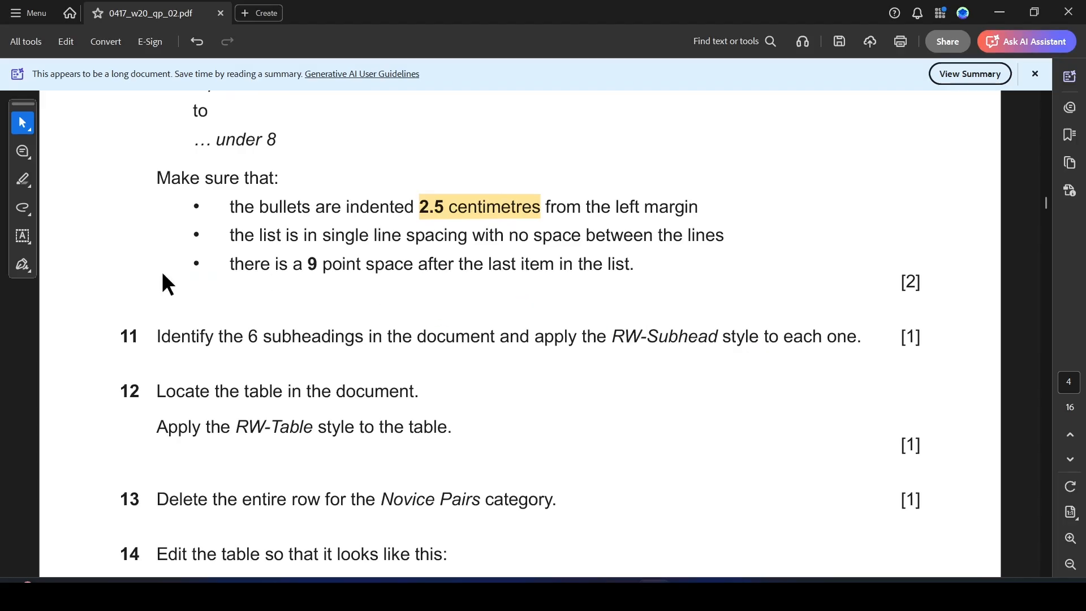
{"action": "key", "text": "alt+Tab"}
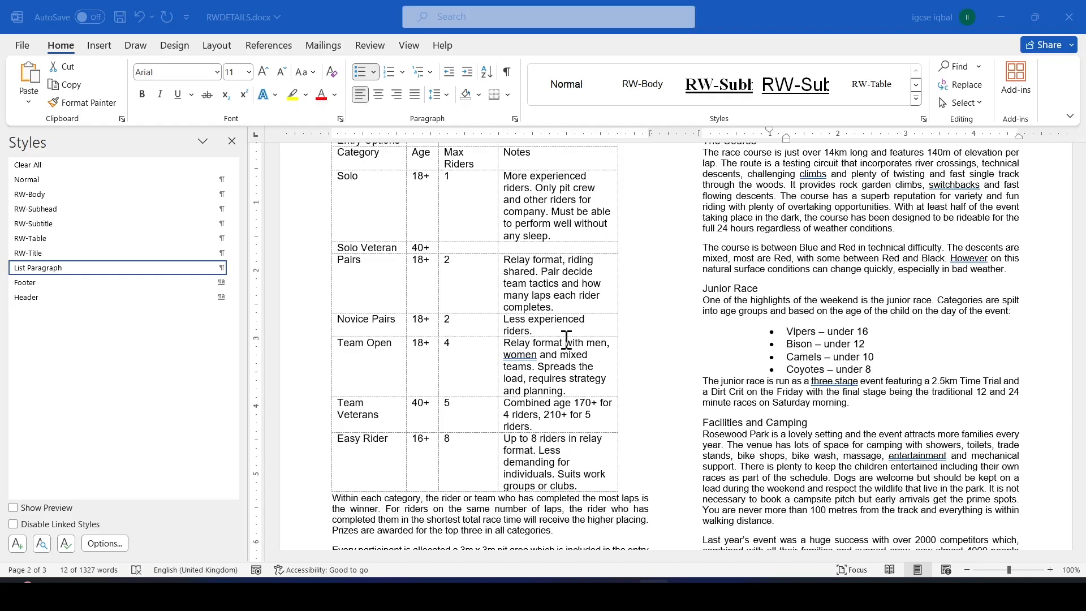
{"action": "right_click", "coordinate": [830, 359]}
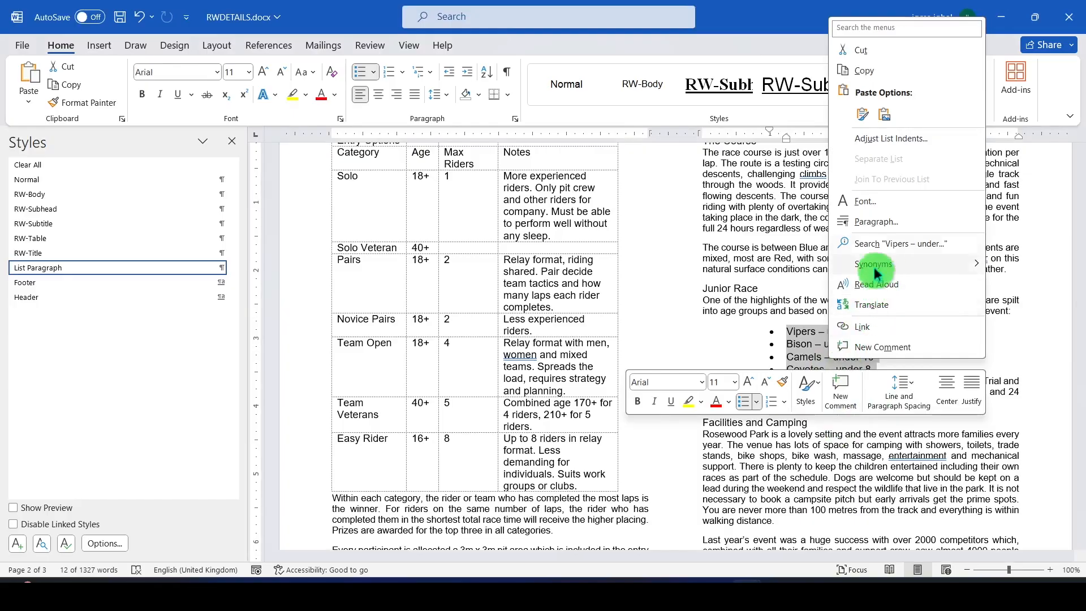
{"action": "left_click", "coordinate": [875, 222]}
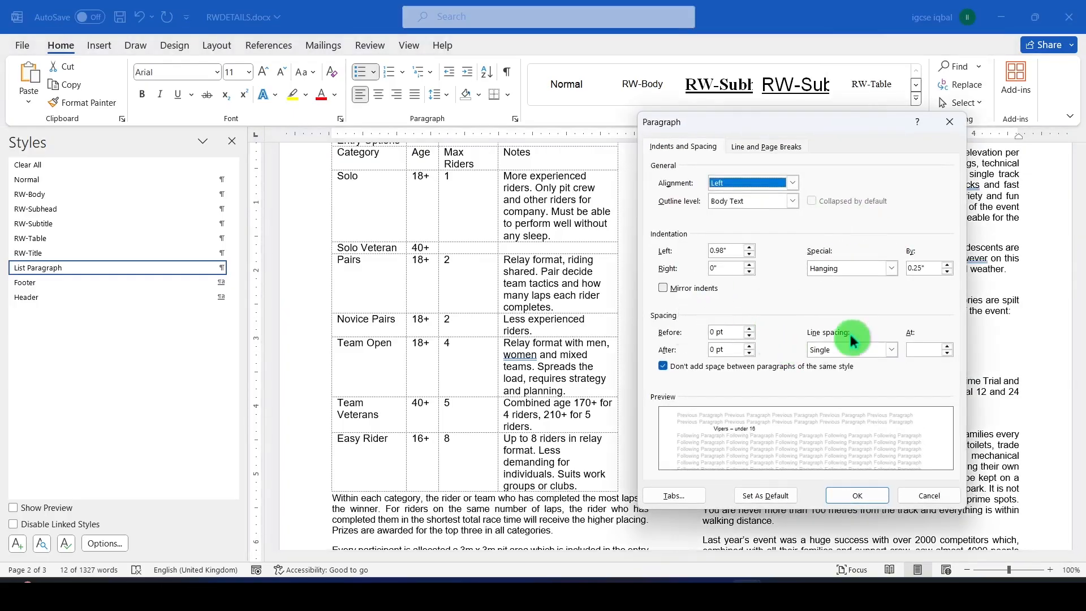
{"action": "key", "text": "alt+Tab"}
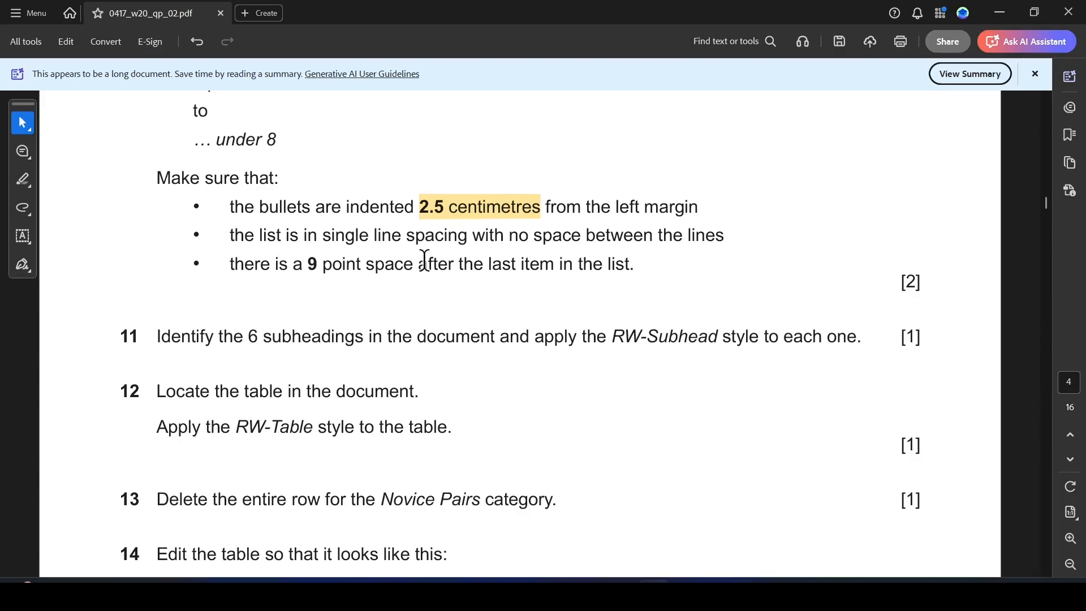
{"action": "key", "text": "alt+Tab"}
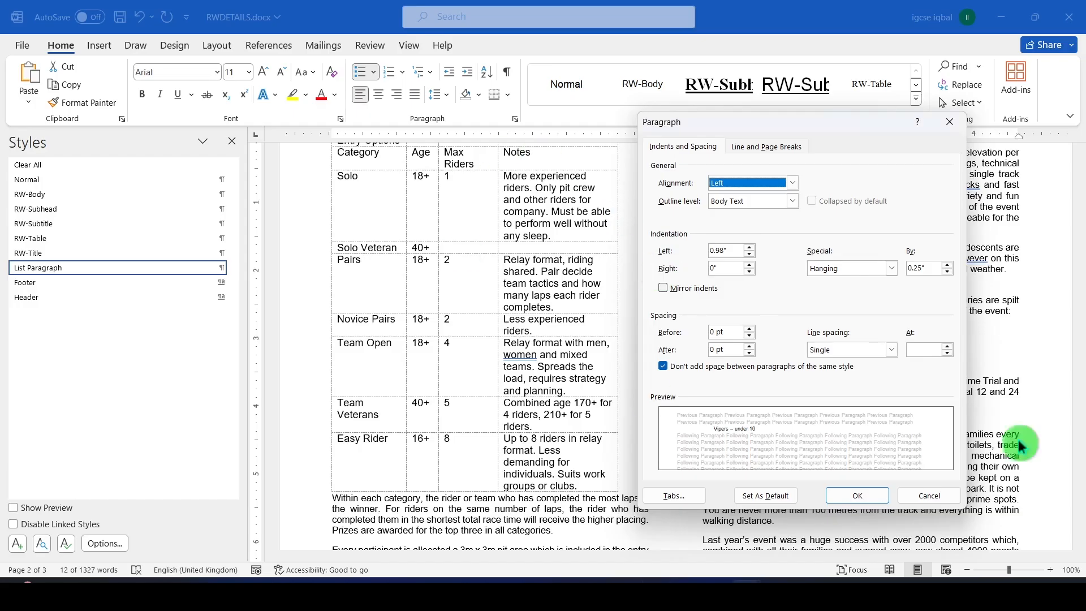
{"action": "left_click", "coordinate": [871, 494]}
Set a 9 point space after the last list item, Coyotes – under 8
{"action": "left_click", "coordinate": [884, 375]}
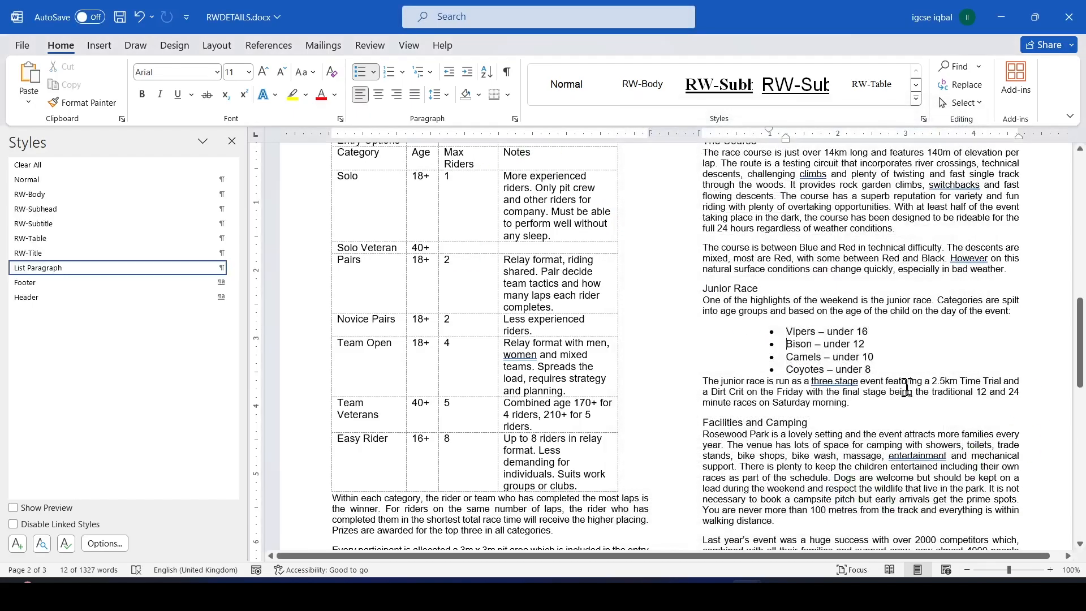
{"action": "left_click_drag", "start_coordinate": [869, 372], "coordinate": [786, 370]}
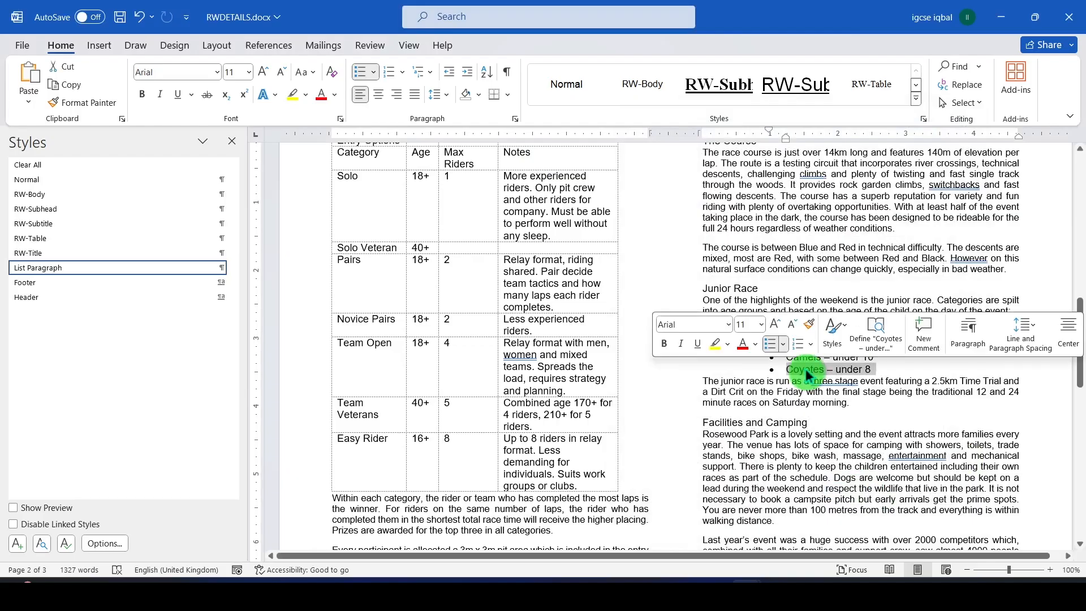
{"action": "right_click", "coordinate": [809, 370]}
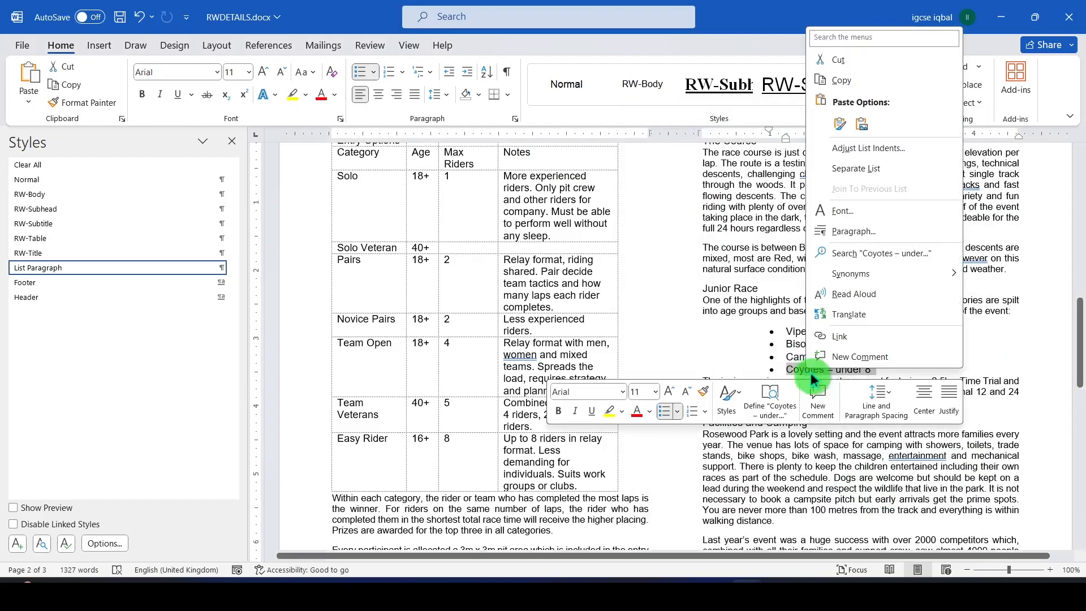
{"action": "left_click", "coordinate": [850, 231]}
{"action": "left_click", "coordinate": [716, 349]}
{"action": "key", "text": "BackSpace"}
{"action": "type", "text": "9"}
{"action": "left_click", "coordinate": [855, 497]}
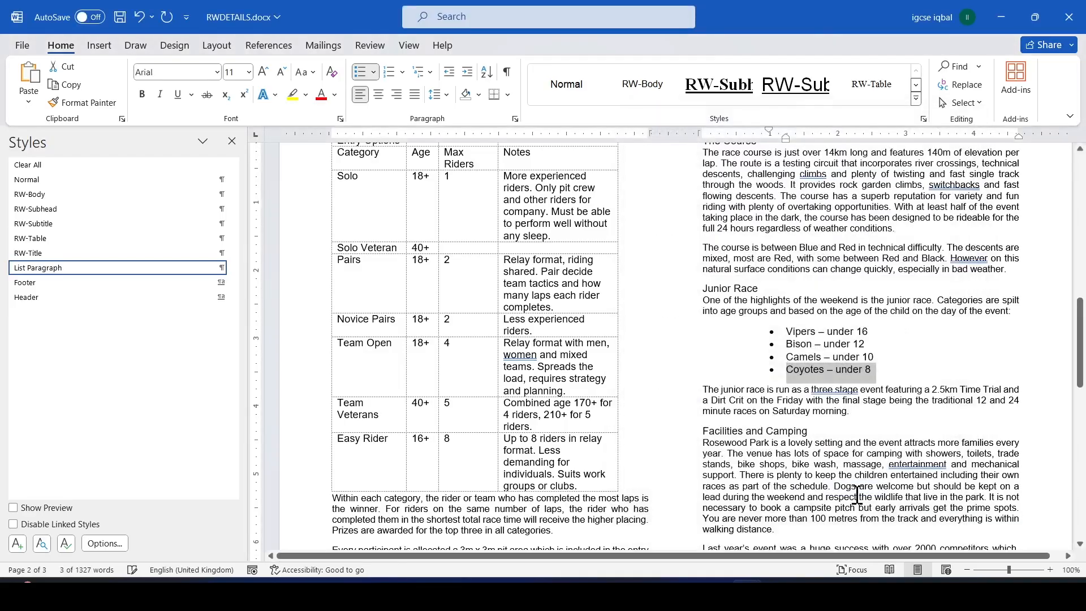
{"action": "left_click", "coordinate": [766, 431]}
Switch to the question paper and highlight "6 subheadings" and "RW-Subhead" in task 11
{"action": "key", "text": "alt+Tab"}
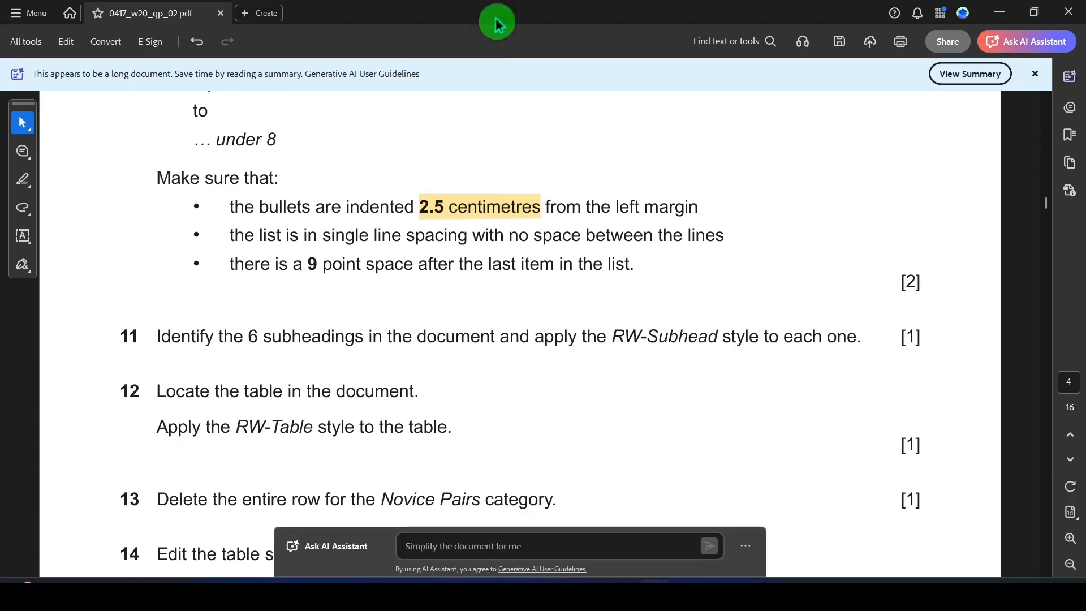
{"action": "left_click_drag", "start_coordinate": [249, 261], "coordinate": [365, 261]}
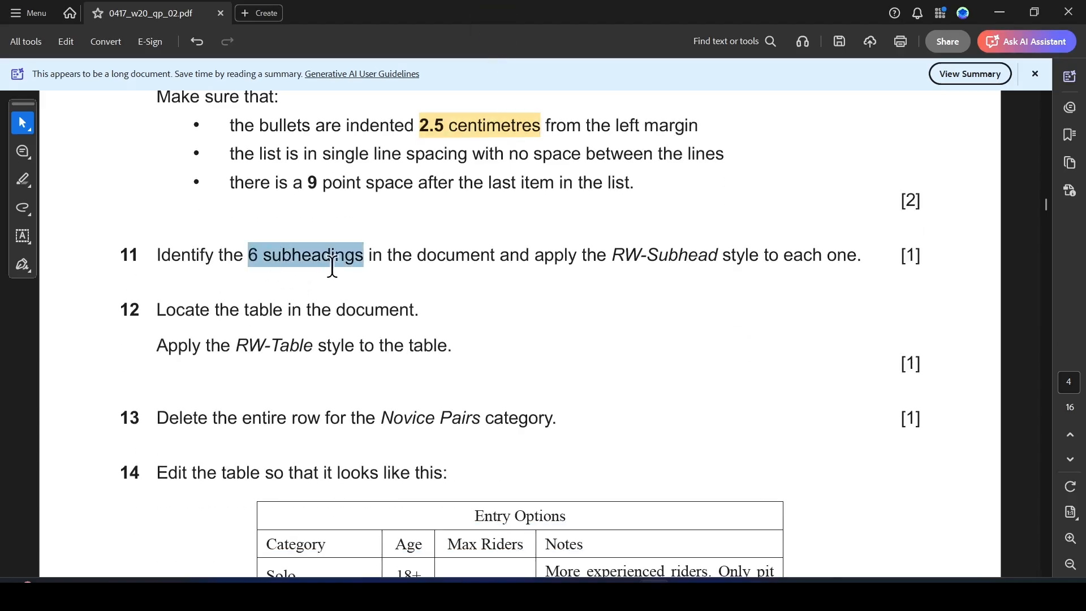
{"action": "left_click", "coordinate": [376, 284]}
{"action": "left_click_drag", "start_coordinate": [612, 257], "coordinate": [717, 257]}
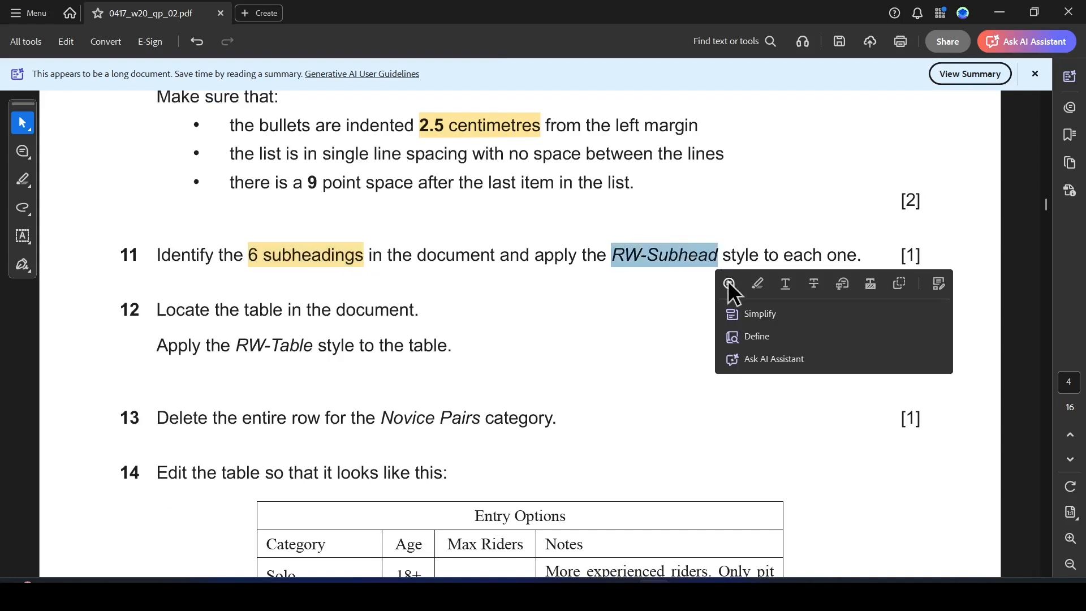
{"action": "left_click", "coordinate": [757, 283]}
Switch to RWDETAILS and apply the RW-Subhead style to the Event Format, Entry Categories and Organisation subheadings
{"action": "key", "text": "alt+Tab"}
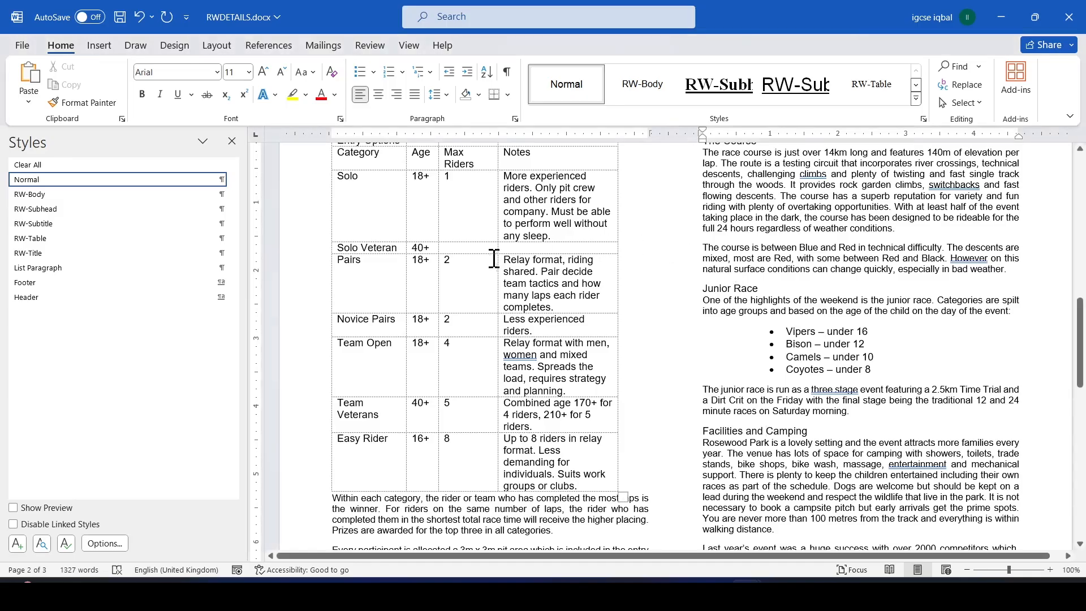
{"action": "scroll", "coordinate": [495, 256], "scroll_direction": "up", "scroll_amount": 10}
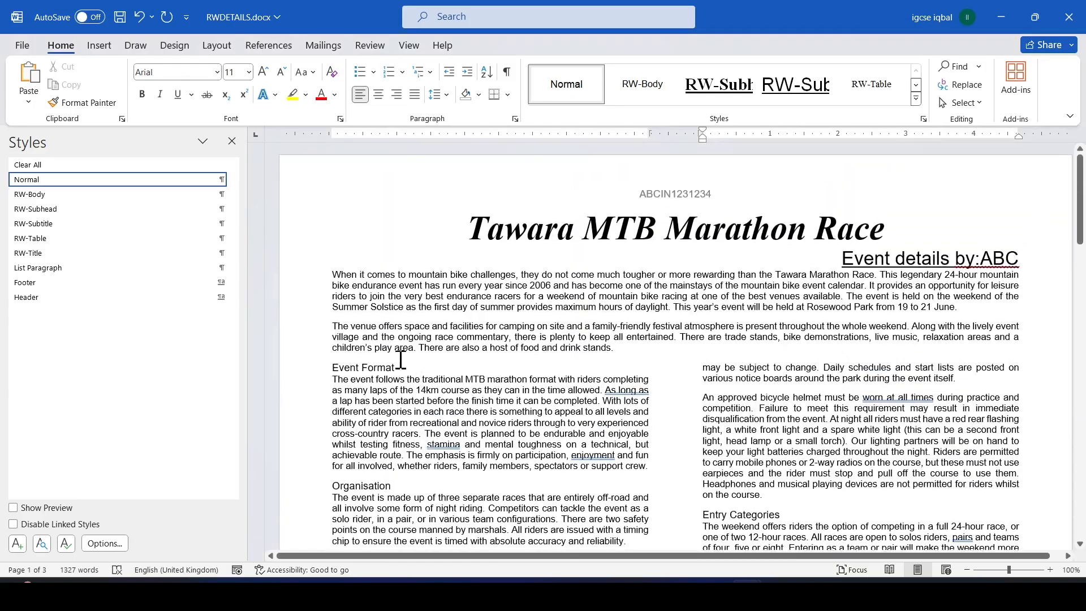
{"action": "left_click_drag", "start_coordinate": [396, 368], "coordinate": [332, 369]}
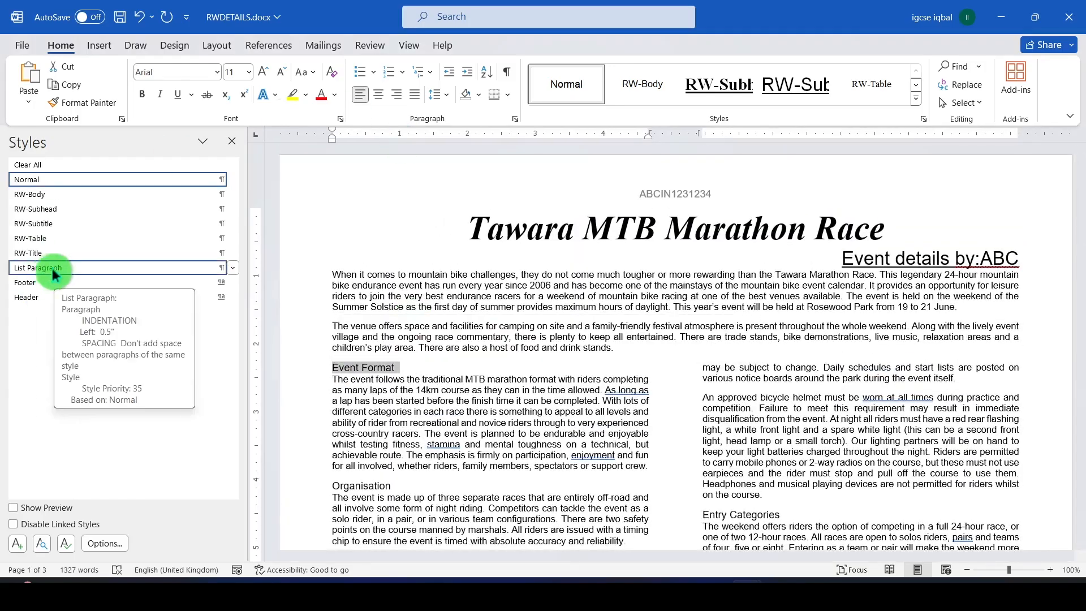
{"action": "left_click", "coordinate": [45, 209]}
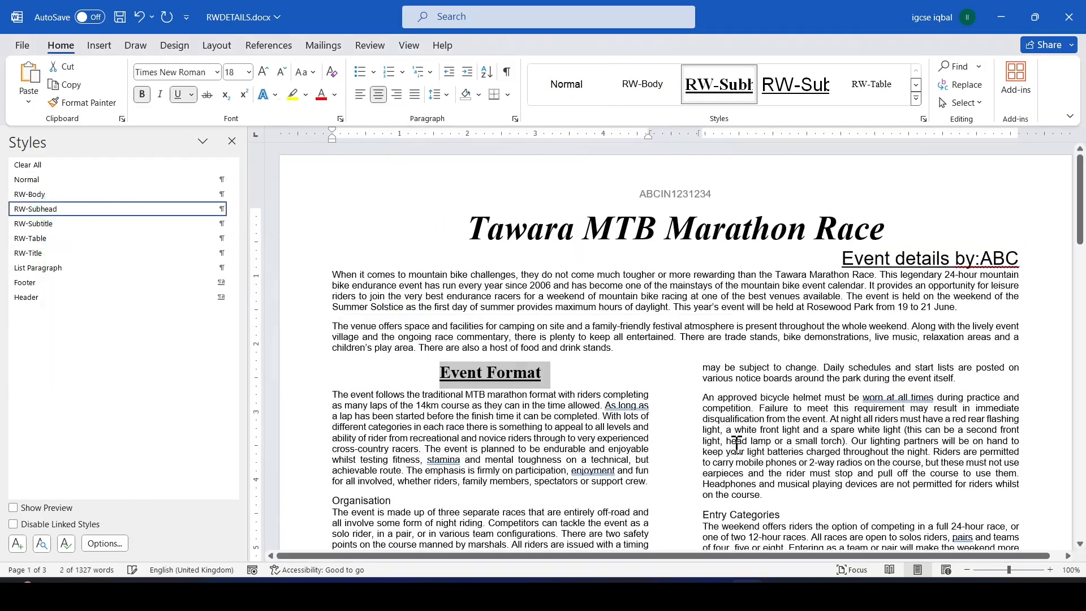
{"action": "scroll", "coordinate": [725, 405], "scroll_direction": "down", "scroll_amount": 3}
{"action": "left_click_drag", "start_coordinate": [782, 409], "coordinate": [701, 411]}
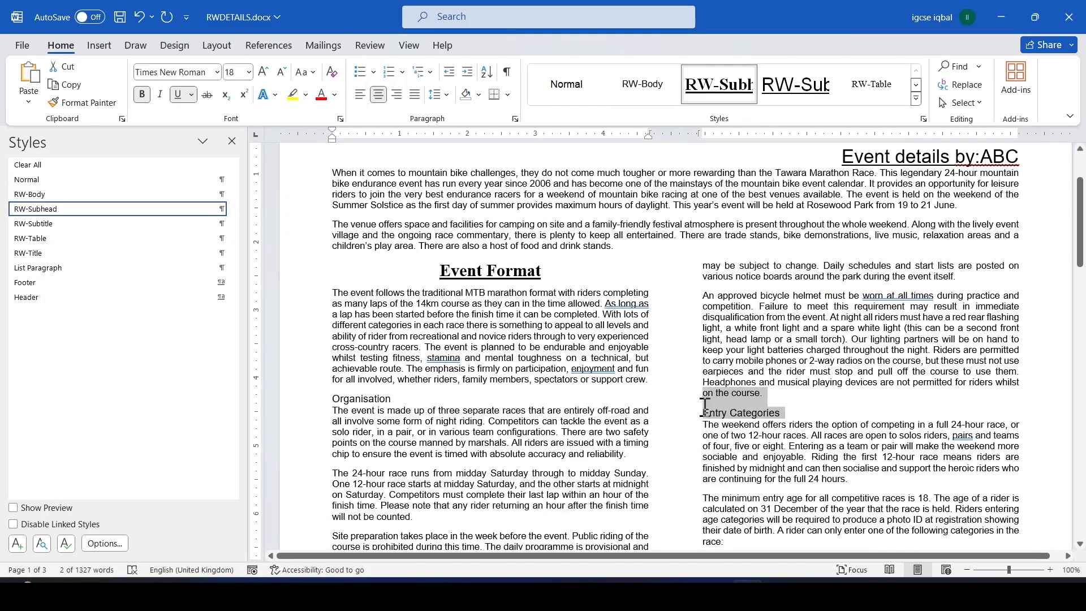
{"action": "left_click", "coordinate": [67, 225]}
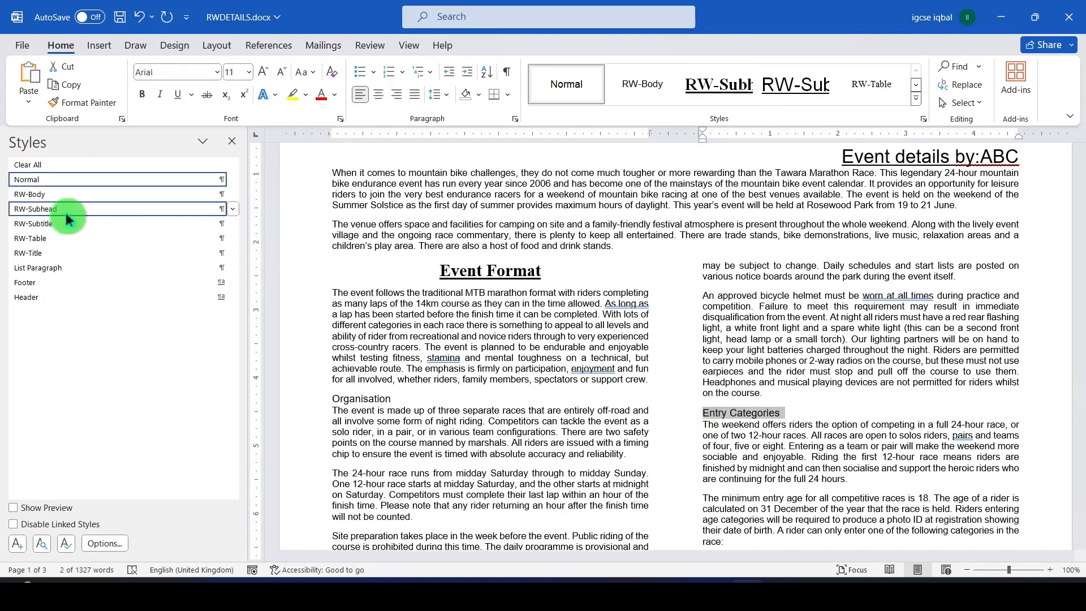
{"action": "left_click", "coordinate": [64, 209]}
{"action": "scroll", "coordinate": [564, 378], "scroll_direction": "down", "scroll_amount": 3}
{"action": "left_click_drag", "start_coordinate": [398, 263], "coordinate": [331, 264]}
{"action": "left_click", "coordinate": [93, 212]}
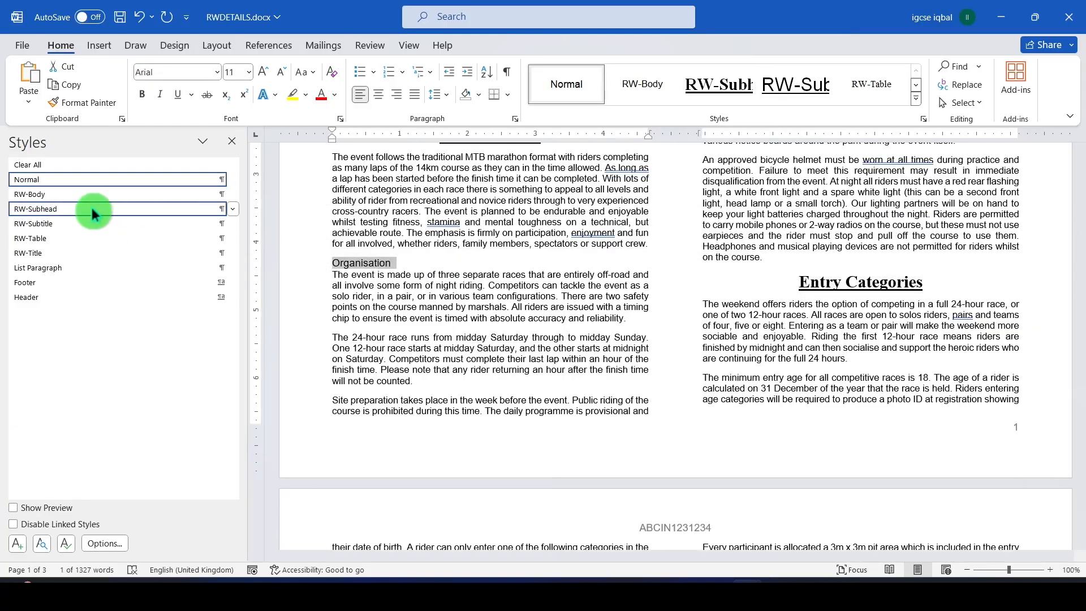
Apply the RW-Subhead style to the subheadings The Course, Junior Race, and Facilities and Camping
{"action": "scroll", "coordinate": [636, 365], "scroll_direction": "down", "scroll_amount": 5}
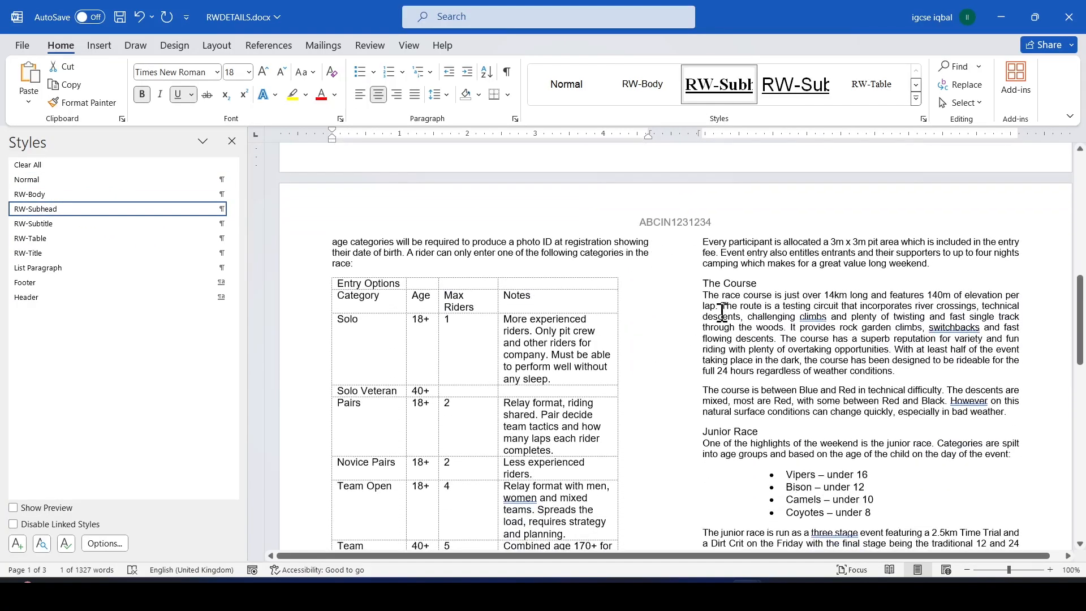
{"action": "left_click_drag", "start_coordinate": [755, 283], "coordinate": [705, 282]}
{"action": "left_click", "coordinate": [46, 211]}
{"action": "left_click", "coordinate": [49, 209]}
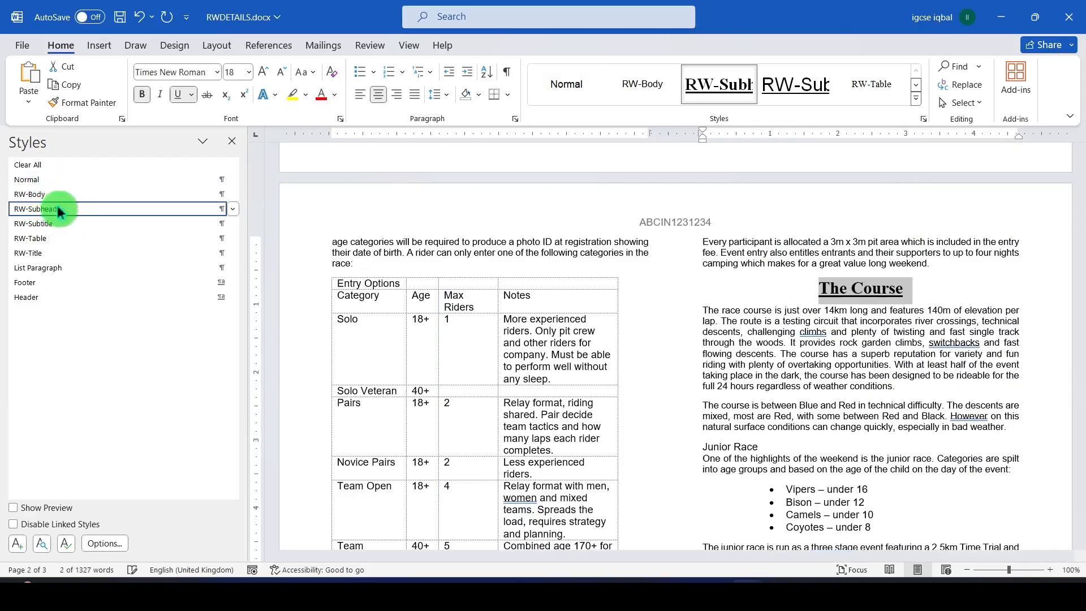
{"action": "scroll", "coordinate": [687, 343], "scroll_direction": "down", "scroll_amount": 3}
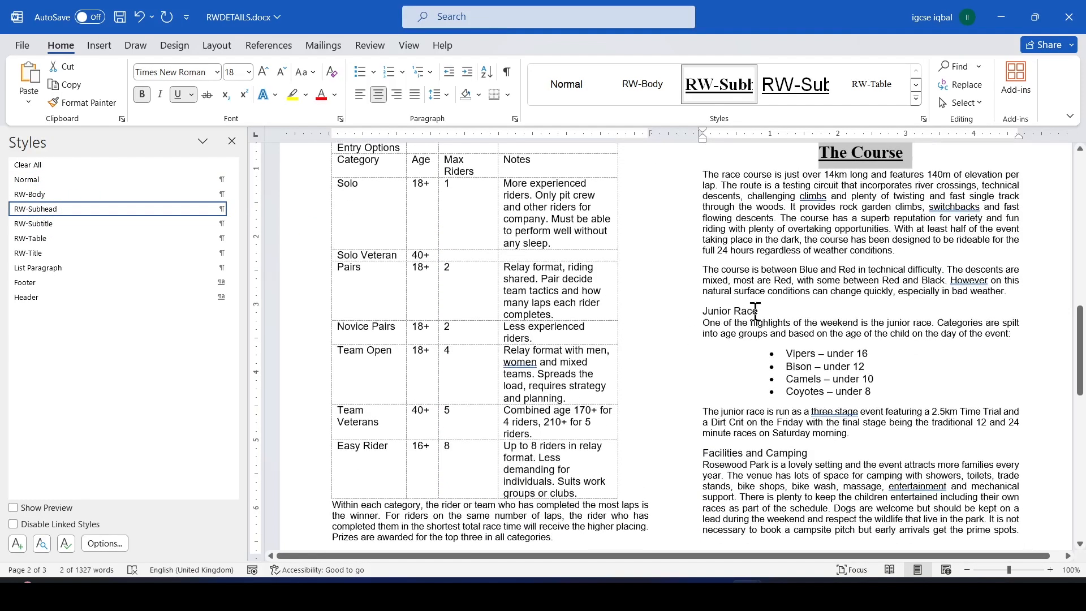
{"action": "left_click_drag", "start_coordinate": [762, 308], "coordinate": [714, 306]}
{"action": "left_click", "coordinate": [132, 225]}
{"action": "left_click", "coordinate": [62, 207]}
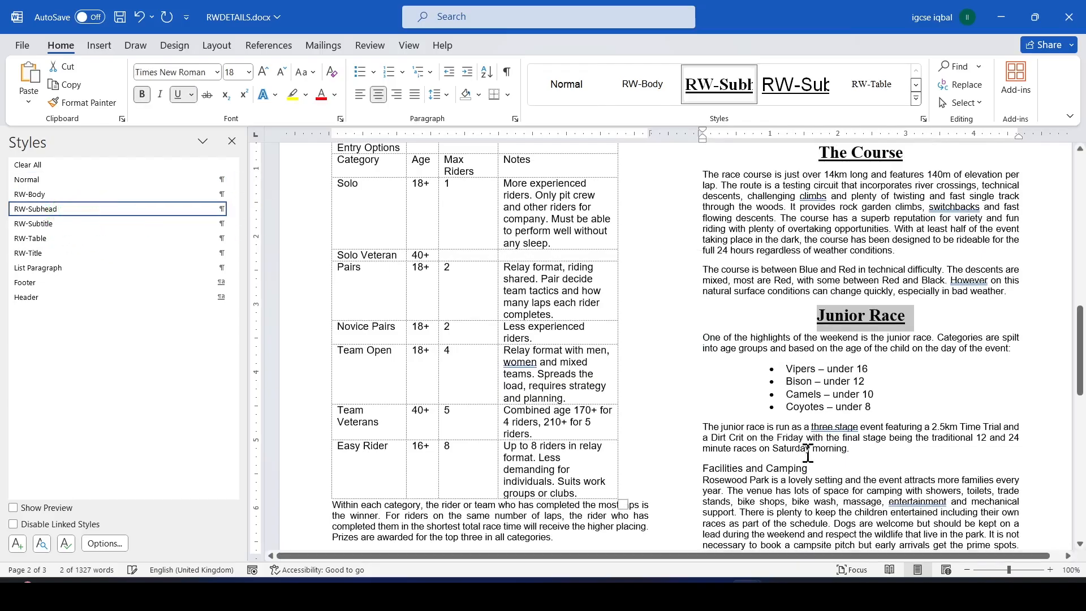
{"action": "left_click_drag", "start_coordinate": [810, 468], "coordinate": [703, 469]}
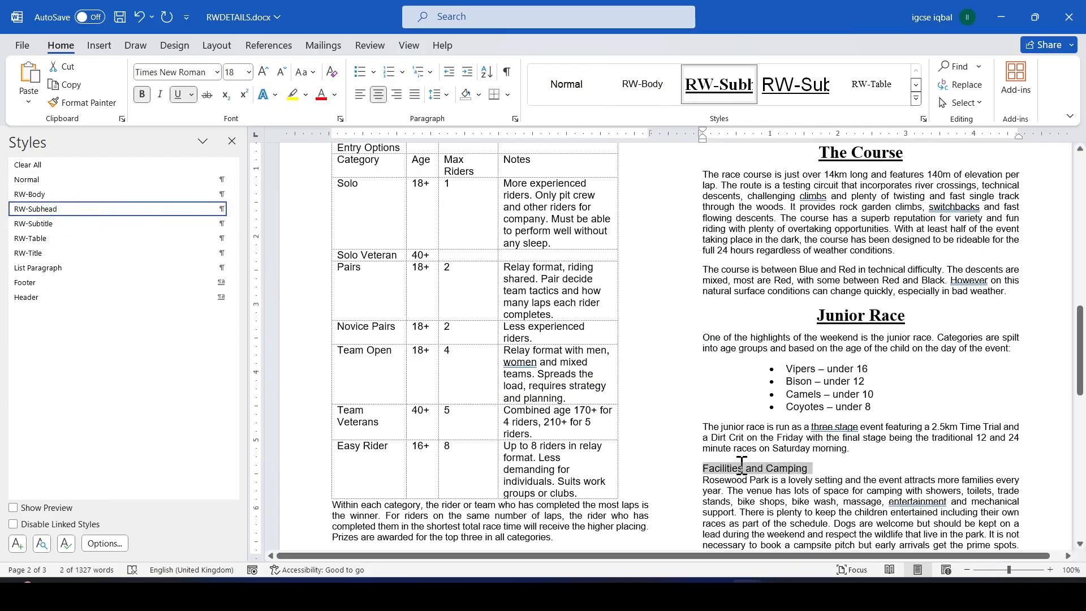
{"action": "left_click", "coordinate": [87, 238]}
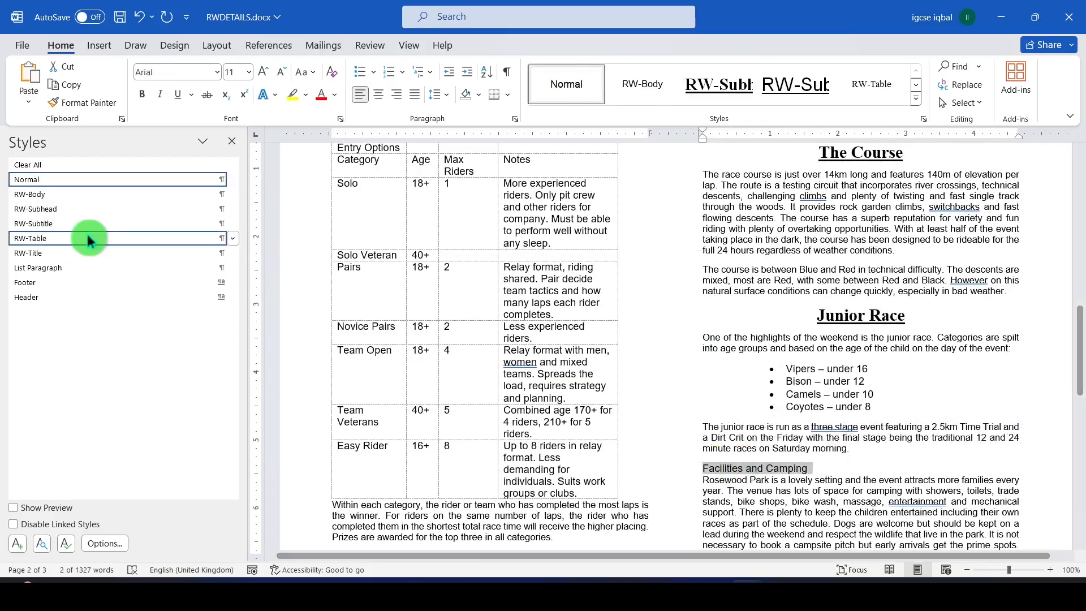
{"action": "left_click", "coordinate": [63, 209]}
Switch to the question paper, read task 12 and highlight the instruction to apply the RW-Table style to the table
{"action": "key", "text": "alt+Tab"}
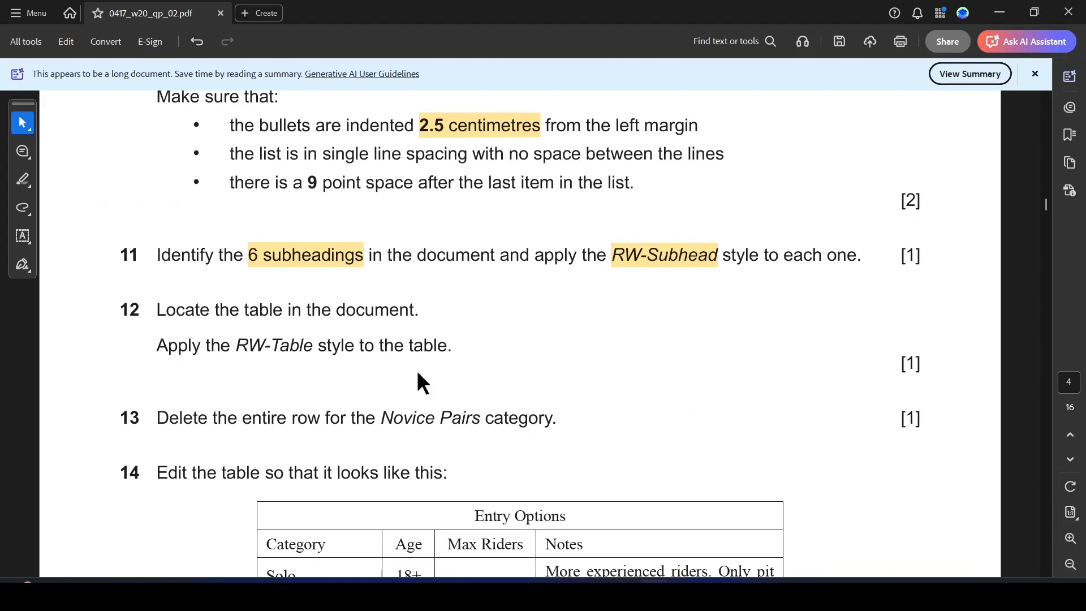
{"action": "scroll", "coordinate": [347, 319], "scroll_direction": "down", "scroll_amount": 3}
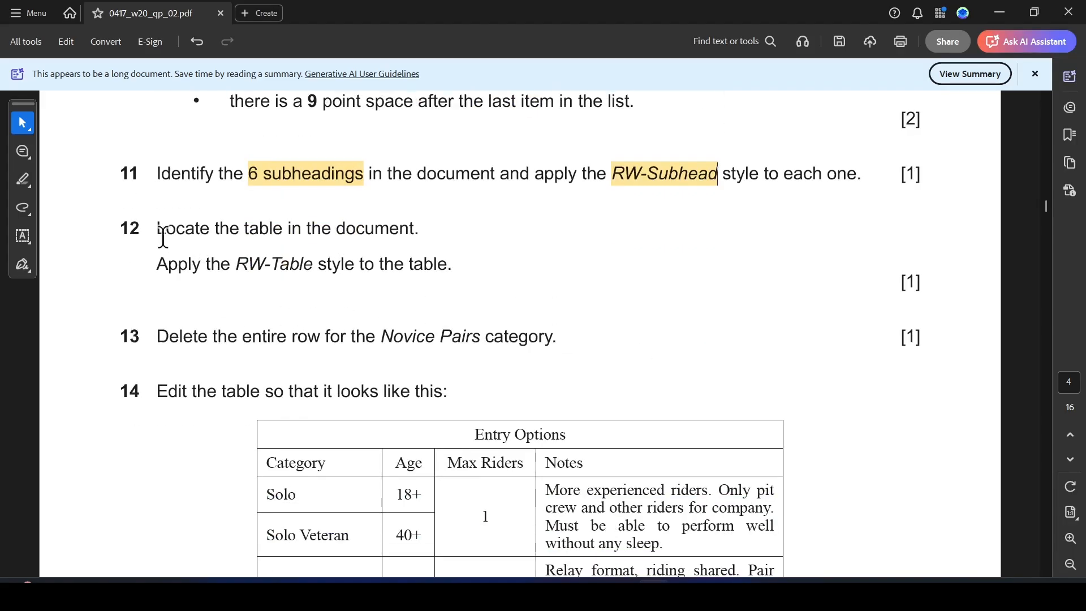
{"action": "left_click_drag", "start_coordinate": [156, 264], "coordinate": [446, 266]}
{"action": "left_click", "coordinate": [480, 292]}
Switch to RWDETAILS and apply the RW-Table style to the whole Entry Options table
{"action": "key", "text": "alt+Tab"}
{"action": "scroll", "coordinate": [519, 297], "scroll_direction": "up", "scroll_amount": 2}
{"action": "scroll", "coordinate": [518, 297], "scroll_direction": "up", "scroll_amount": 1}
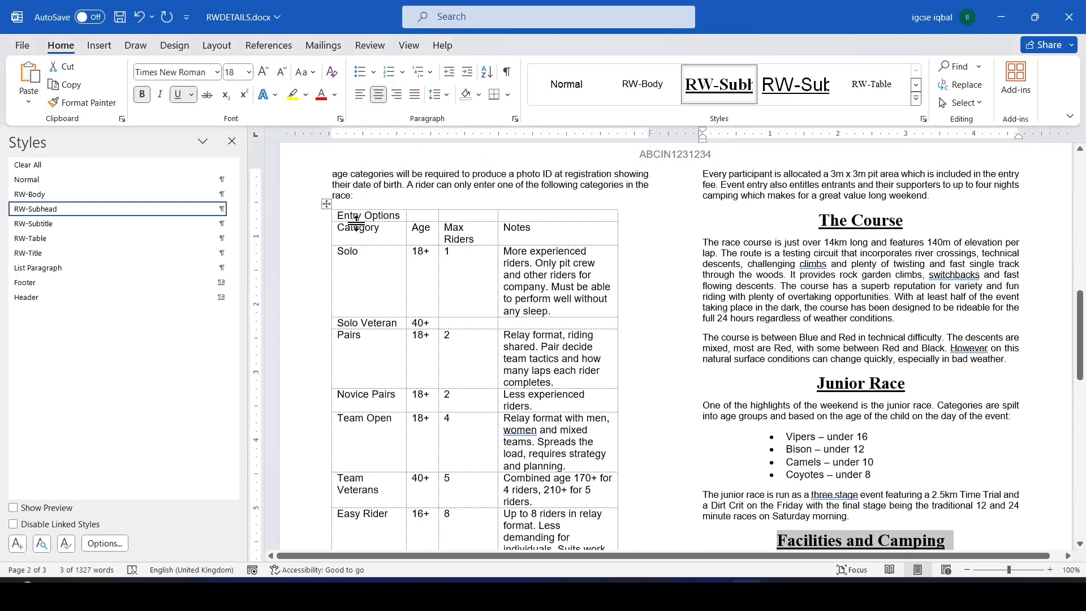
{"action": "left_click", "coordinate": [326, 205]}
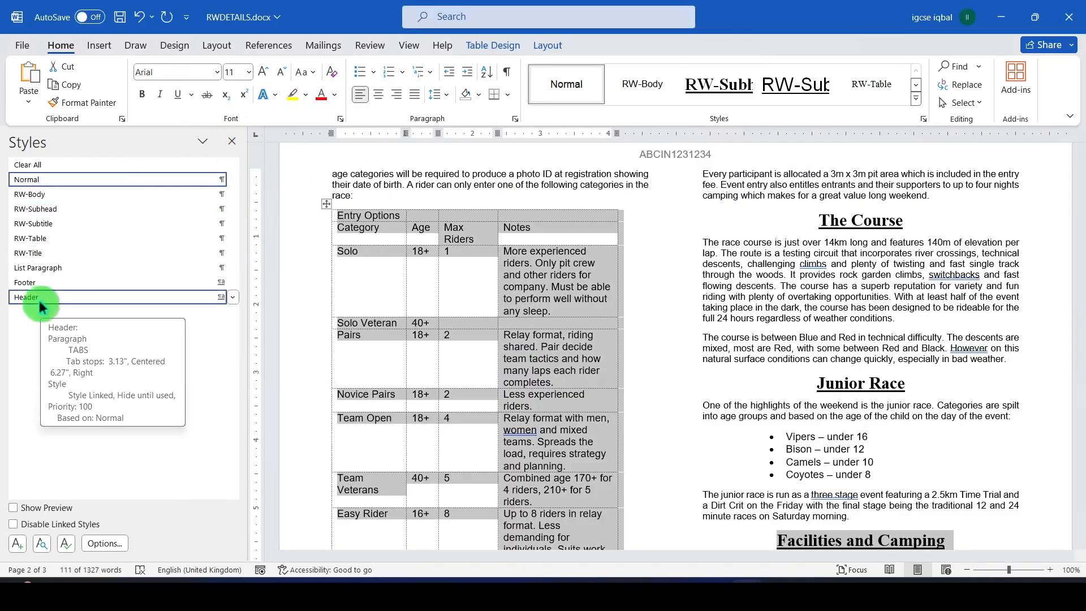
{"action": "left_click", "coordinate": [40, 239]}
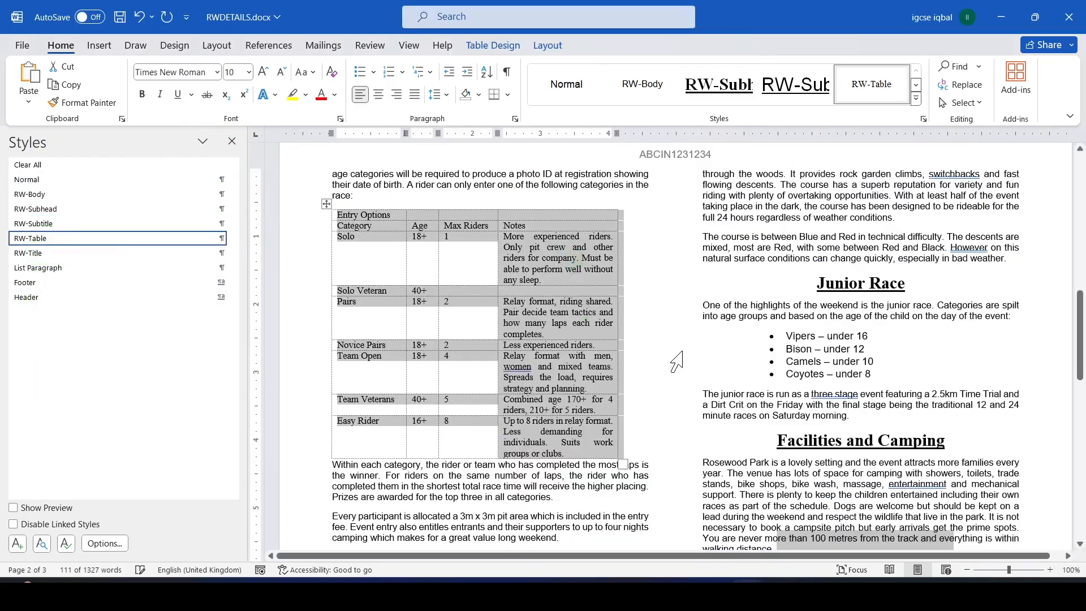
Switch to the question paper and highlight "Novice Pairs category" in task 13
{"action": "scroll", "coordinate": [683, 355], "scroll_direction": "down", "scroll_amount": 1}
{"action": "scroll", "coordinate": [683, 355], "scroll_direction": "down", "scroll_amount": 15}
{"action": "scroll", "coordinate": [683, 350], "scroll_direction": "up", "scroll_amount": 14}
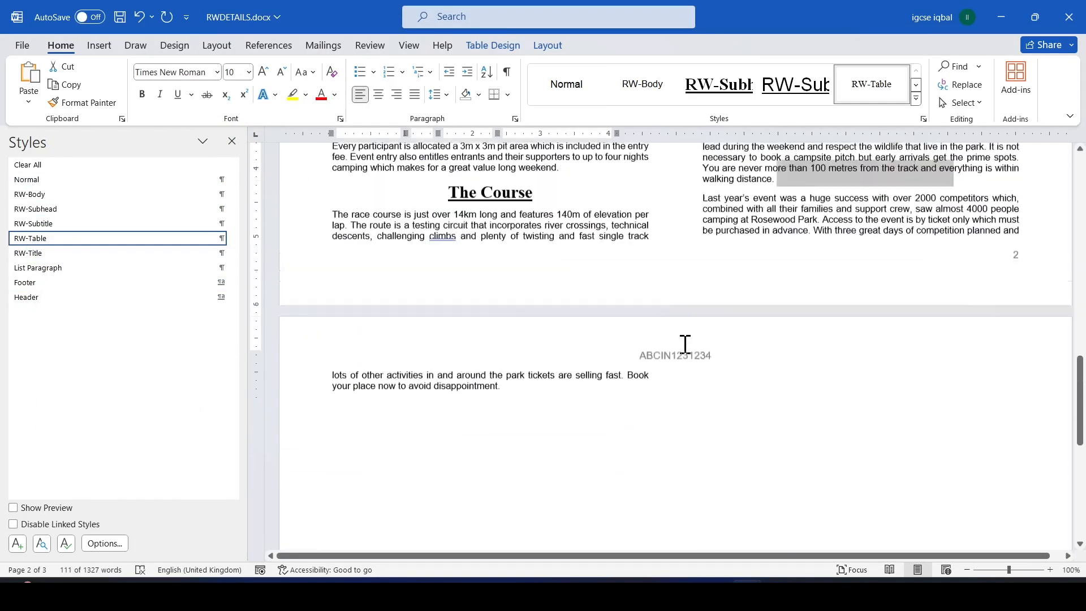
{"action": "scroll", "coordinate": [683, 355], "scroll_direction": "up", "scroll_amount": 3}
{"action": "key", "text": "alt+Tab"}
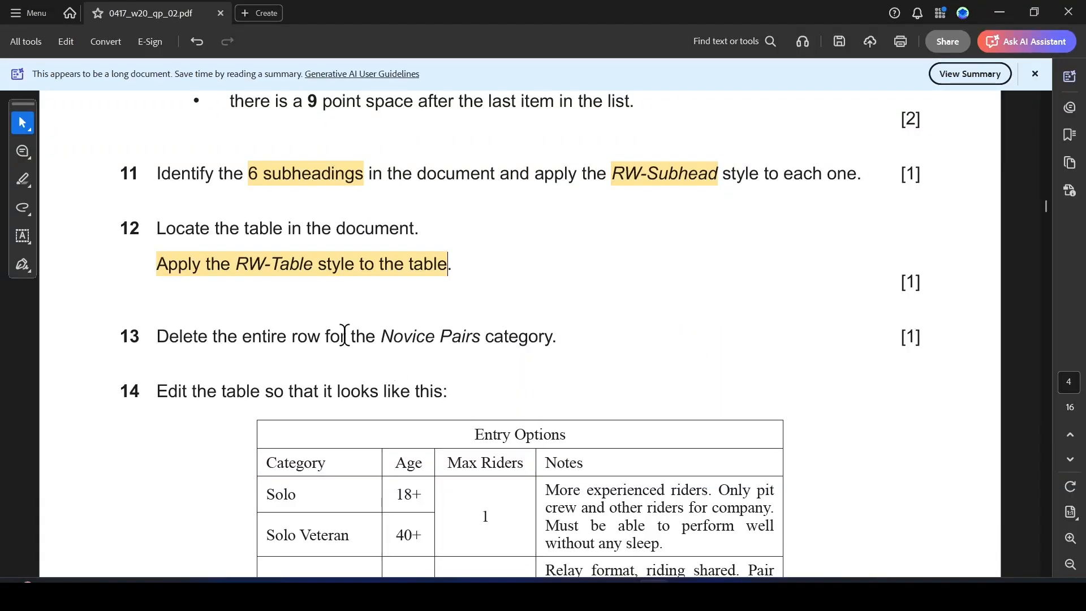
{"action": "scroll", "coordinate": [255, 358], "scroll_direction": "down", "scroll_amount": 1}
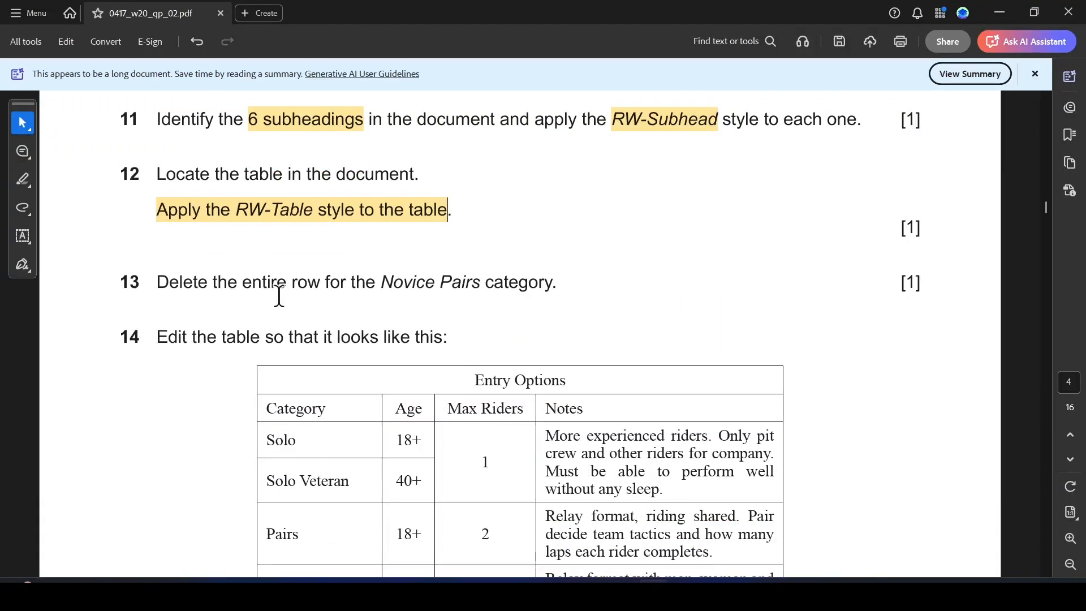
{"action": "left_click_drag", "start_coordinate": [386, 283], "coordinate": [523, 283]}
Switch to RWDETAILS and delete the entire Novice Pairs row from the Entry Options table
{"action": "key", "text": "alt+Tab"}
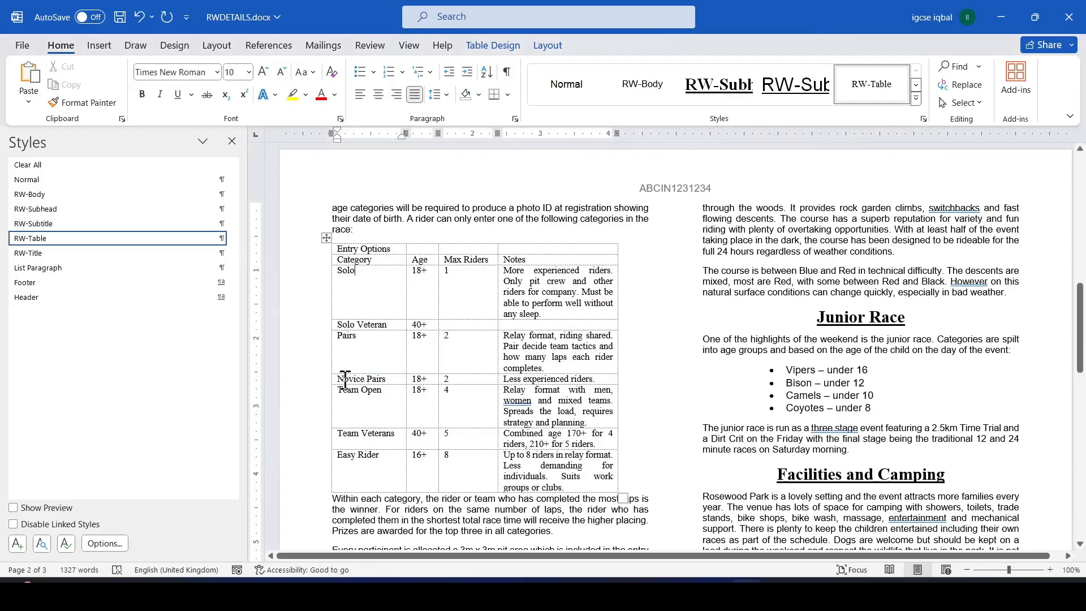
{"action": "left_click_drag", "start_coordinate": [338, 380], "coordinate": [525, 380]}
{"action": "right_click", "coordinate": [466, 384]}
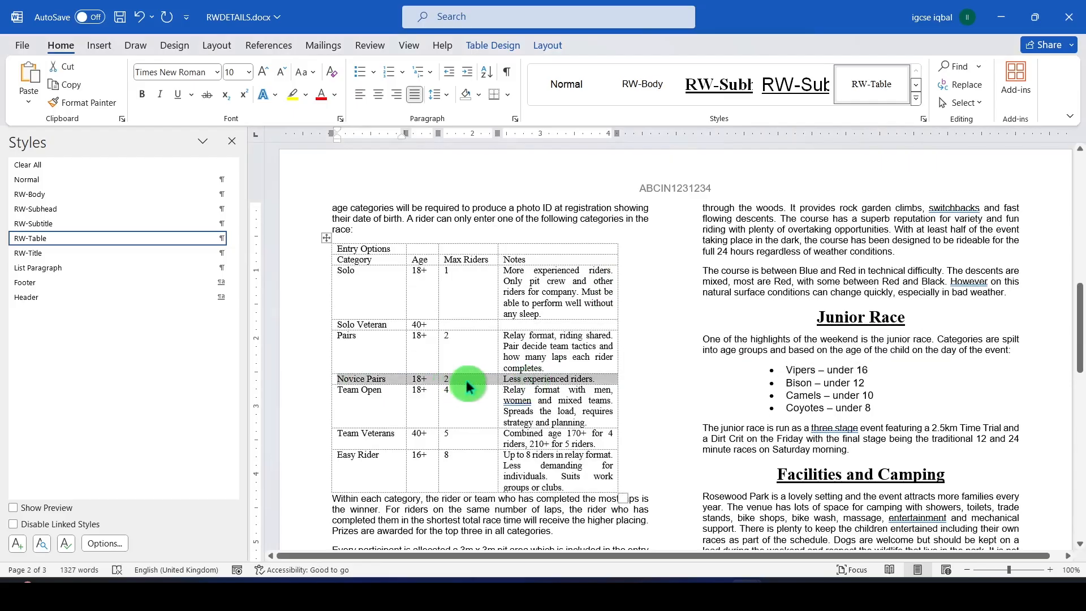
{"action": "left_click", "coordinate": [539, 264]}
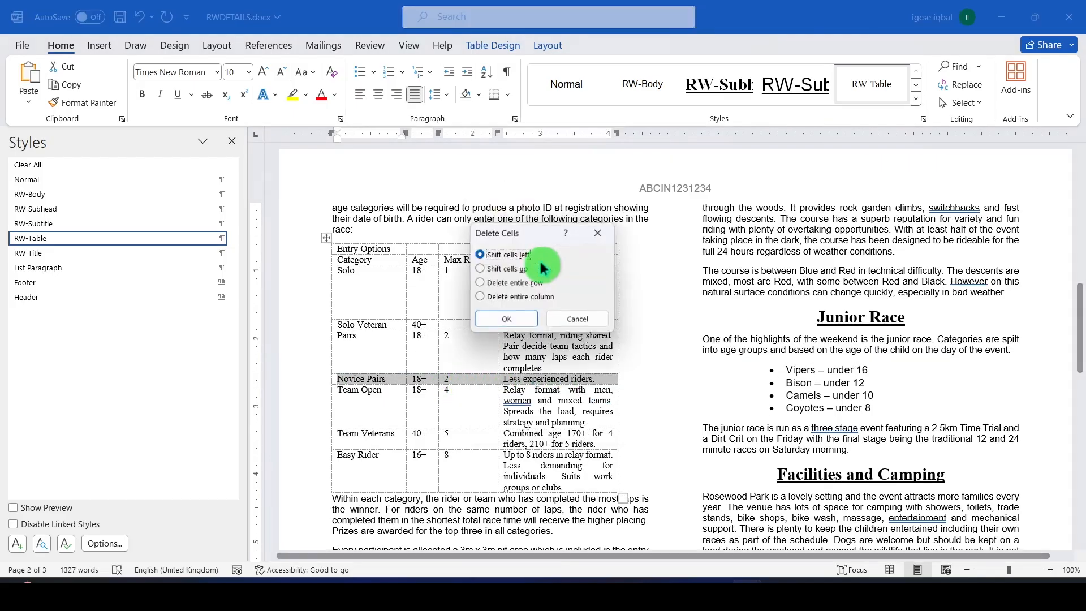
{"action": "left_click", "coordinate": [514, 282]}
{"action": "left_click", "coordinate": [512, 319]}
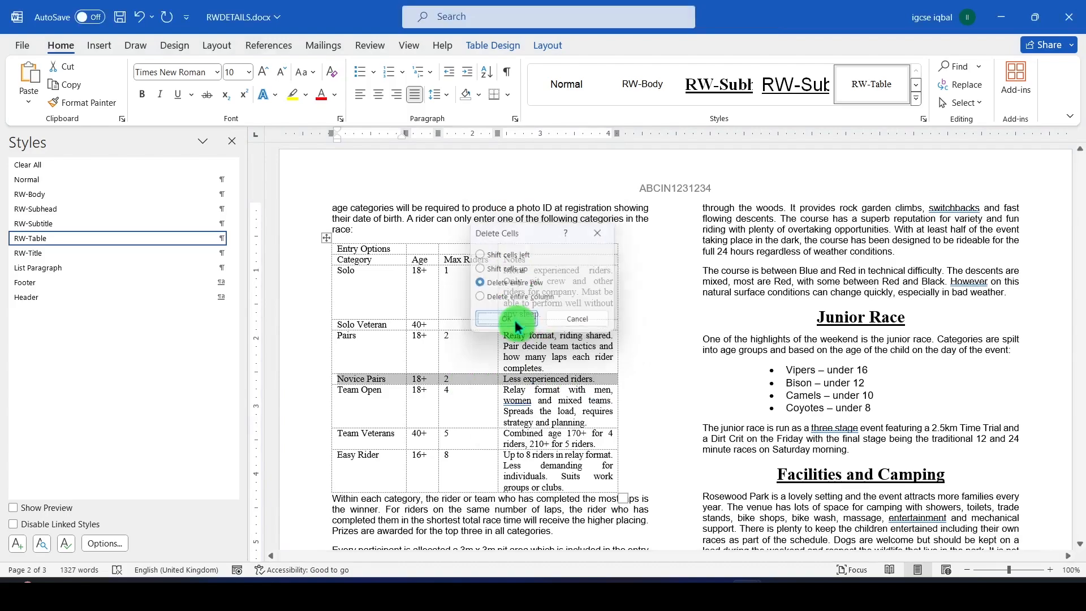
{"action": "scroll", "coordinate": [563, 352], "scroll_direction": "down", "scroll_amount": 3}
{"action": "scroll", "coordinate": [606, 291], "scroll_direction": "down", "scroll_amount": 3}
{"action": "scroll", "coordinate": [607, 290], "scroll_direction": "up", "scroll_amount": 6}
Switch to the question paper and read the table layout required by task 14
{"action": "key", "text": "alt+Tab"}
{"action": "scroll", "coordinate": [328, 315], "scroll_direction": "down", "scroll_amount": 2}
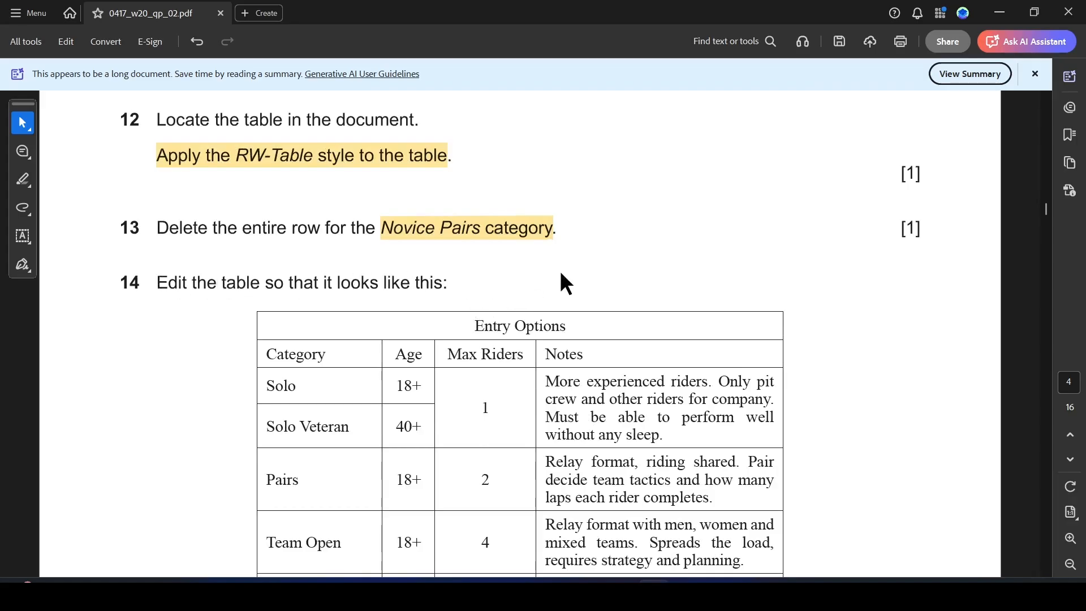
{"action": "scroll", "coordinate": [559, 269], "scroll_direction": "down", "scroll_amount": 4}
Switch to RWDETAILS, merge the four cells of the Entry Options title row and centre its text horizontally
{"action": "key", "text": "alt+Tab"}
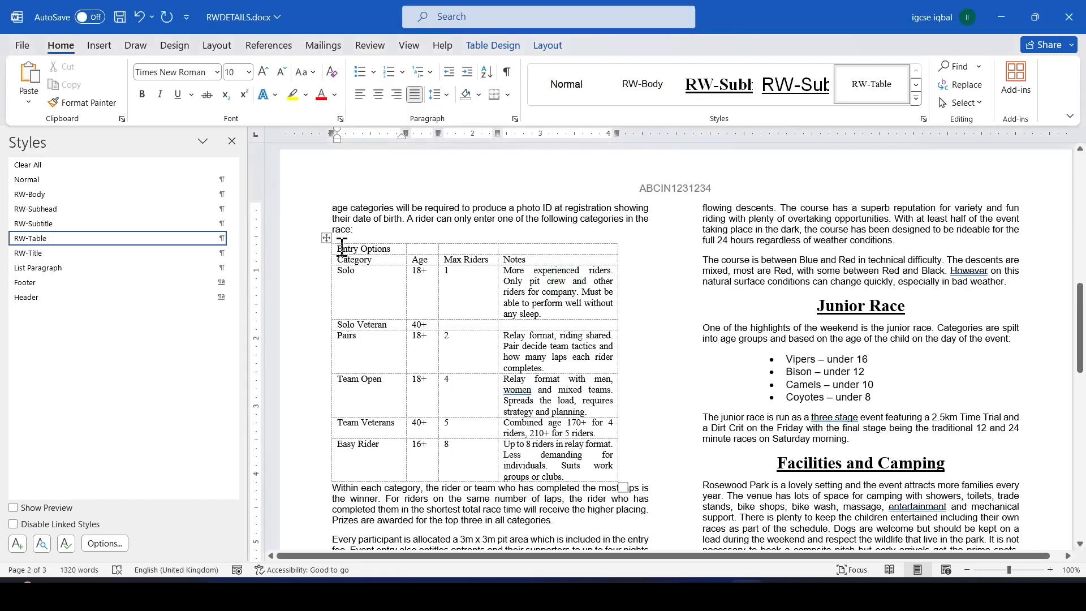
{"action": "left_click_drag", "start_coordinate": [341, 249], "coordinate": [506, 250]}
{"action": "right_click", "coordinate": [486, 255]}
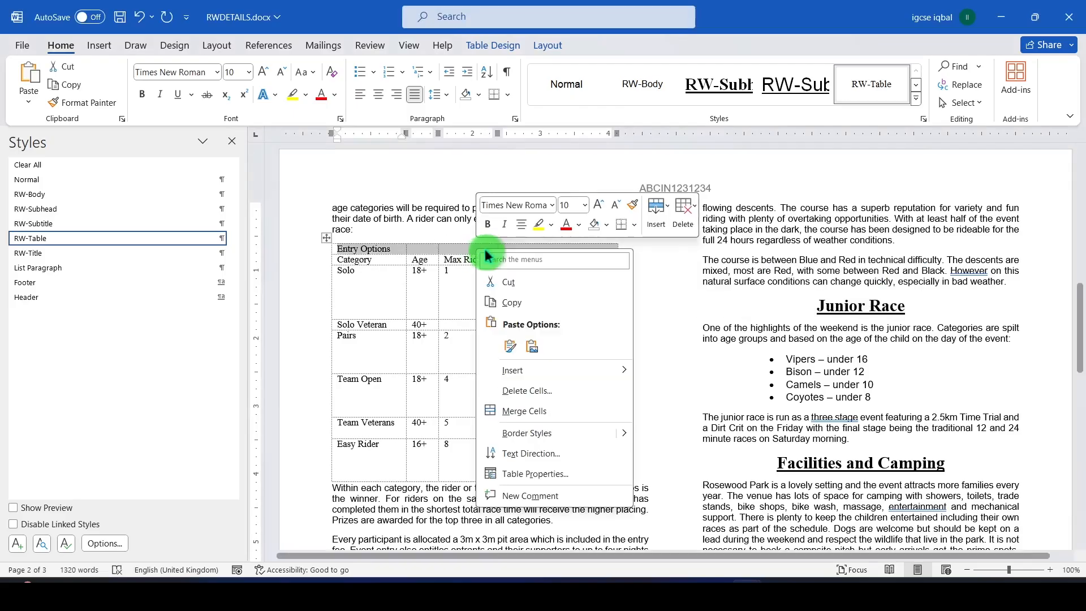
{"action": "left_click", "coordinate": [528, 410]}
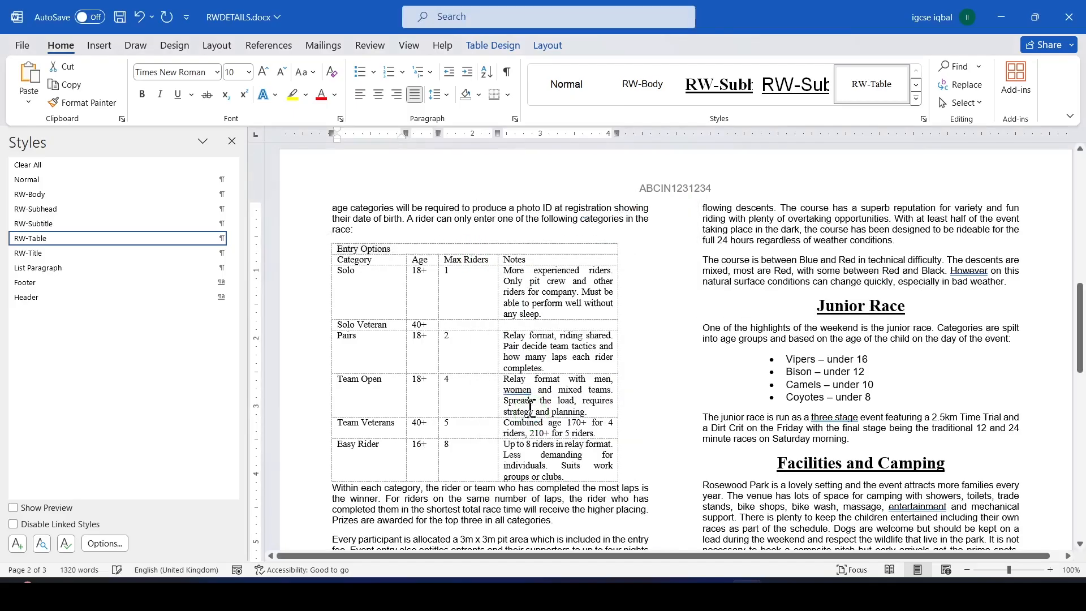
{"action": "left_click", "coordinate": [378, 95]}
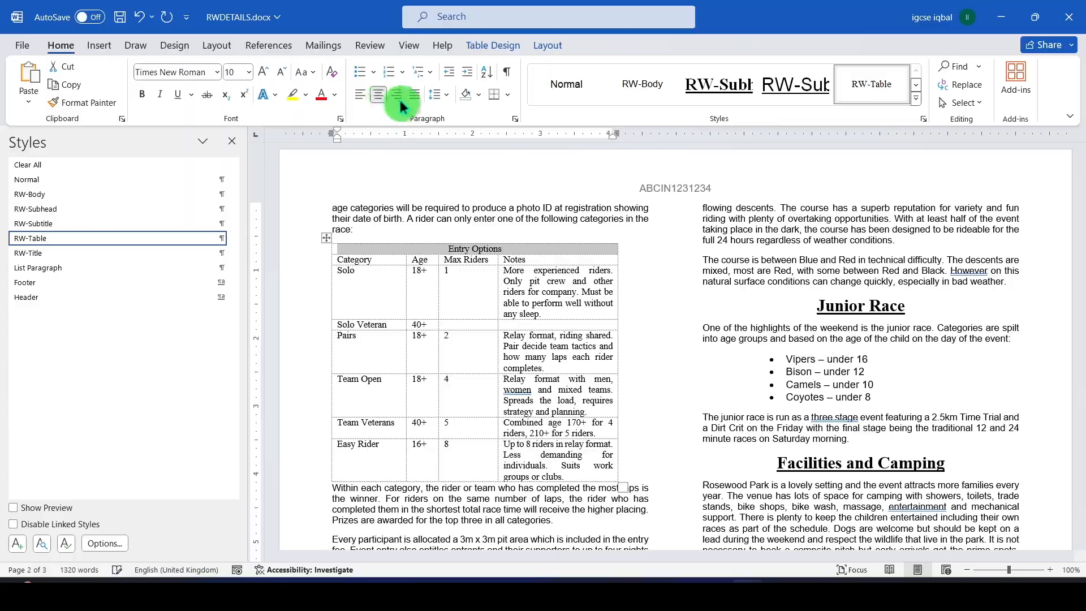
Check task 14 in the question paper and horizontally centre the Max Riders cells from the Solo to the Easy Rider row in RWDETAILS
{"action": "key", "text": "alt+Tab"}
{"action": "key", "text": "alt+Tab"}
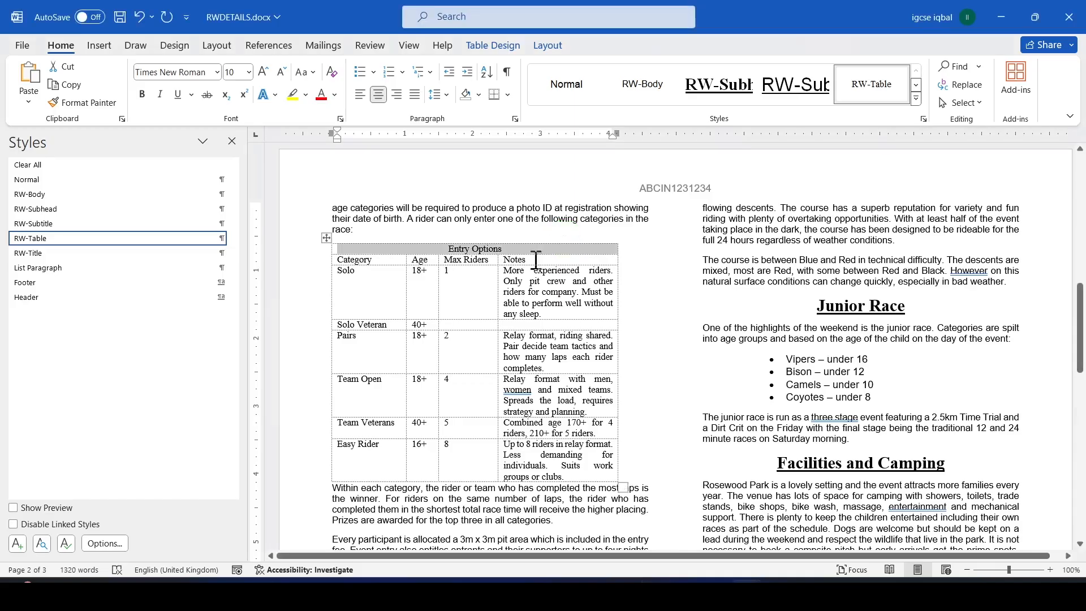
{"action": "key", "text": "alt+Tab"}
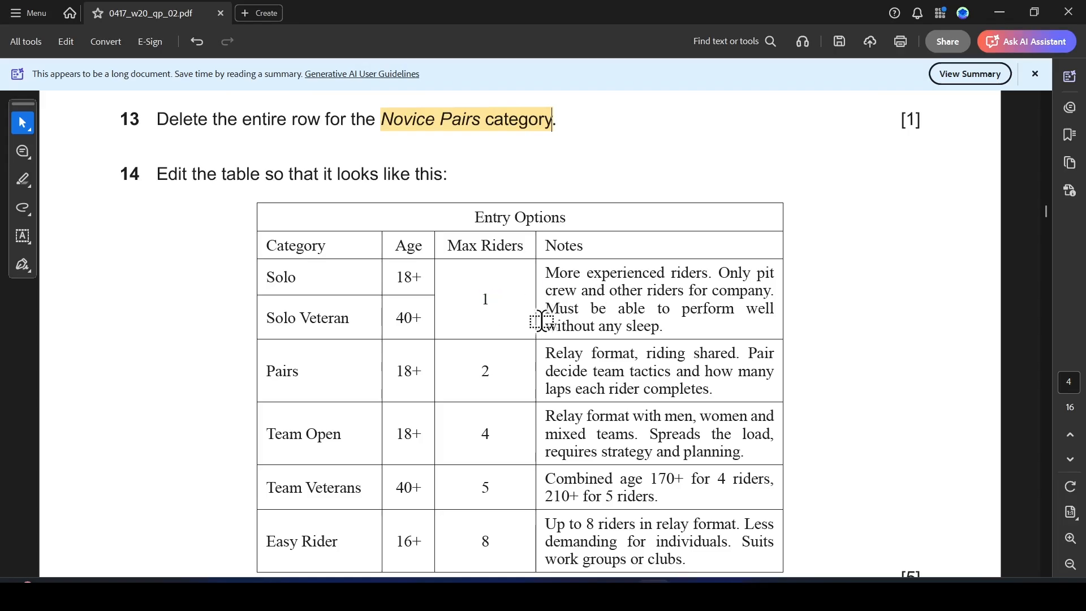
{"action": "key", "text": "alt+Tab"}
{"action": "mouse_move", "coordinate": [446, 273]}
{"action": "left_mouse_down"}
{"action": "mouse_move", "coordinate": [471, 369]}
{"action": "mouse_move", "coordinate": [463, 451]}
{"action": "left_mouse_up"}
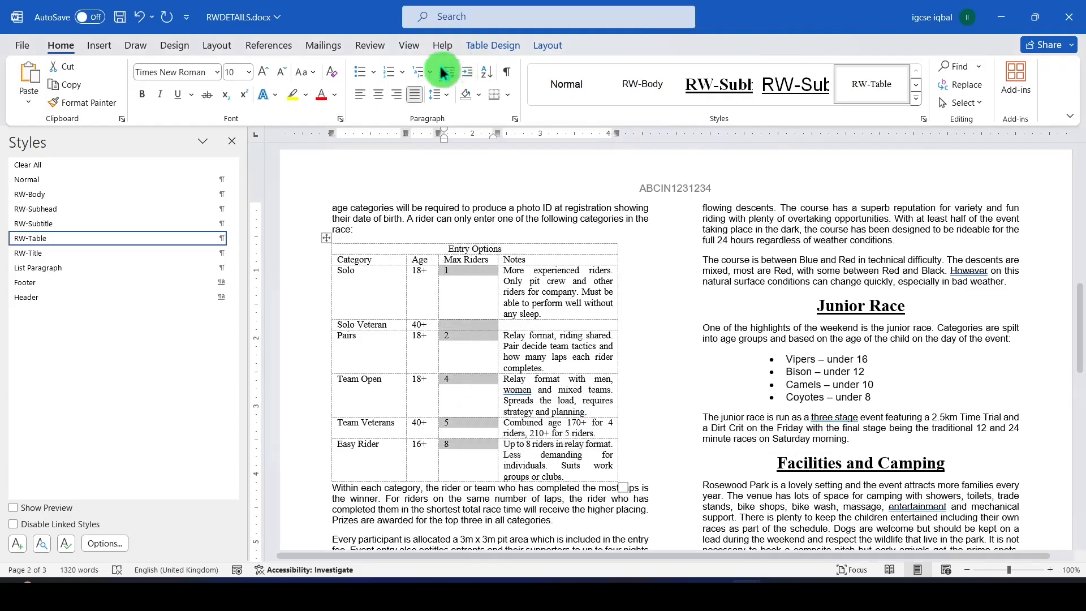
{"action": "left_click", "coordinate": [379, 97]}
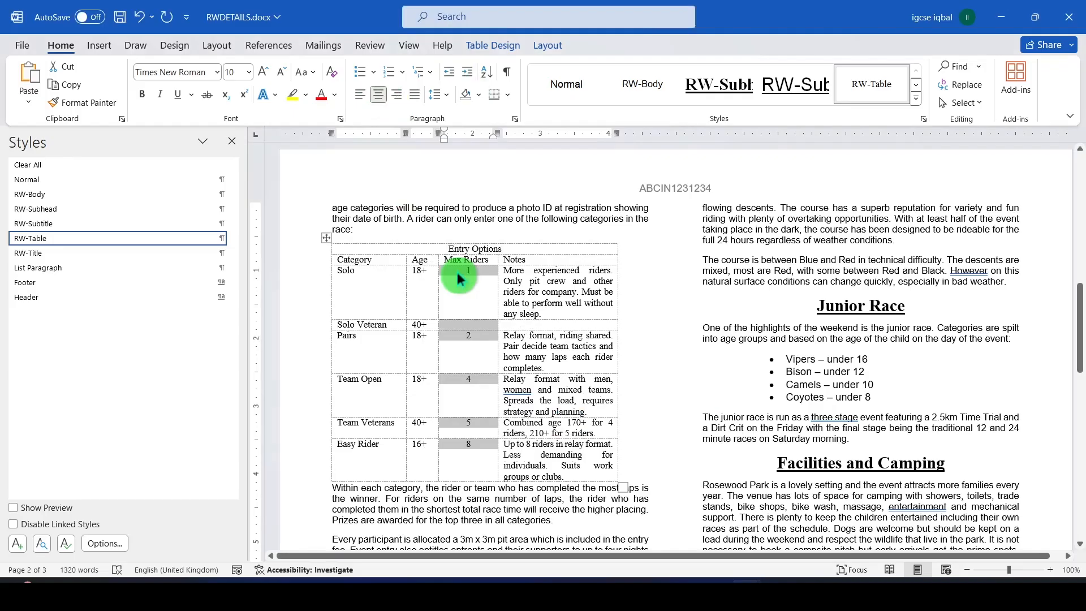
Set the vertical alignment of the selected Max Riders cells to Center in Table Properties
{"action": "right_click", "coordinate": [453, 271]}
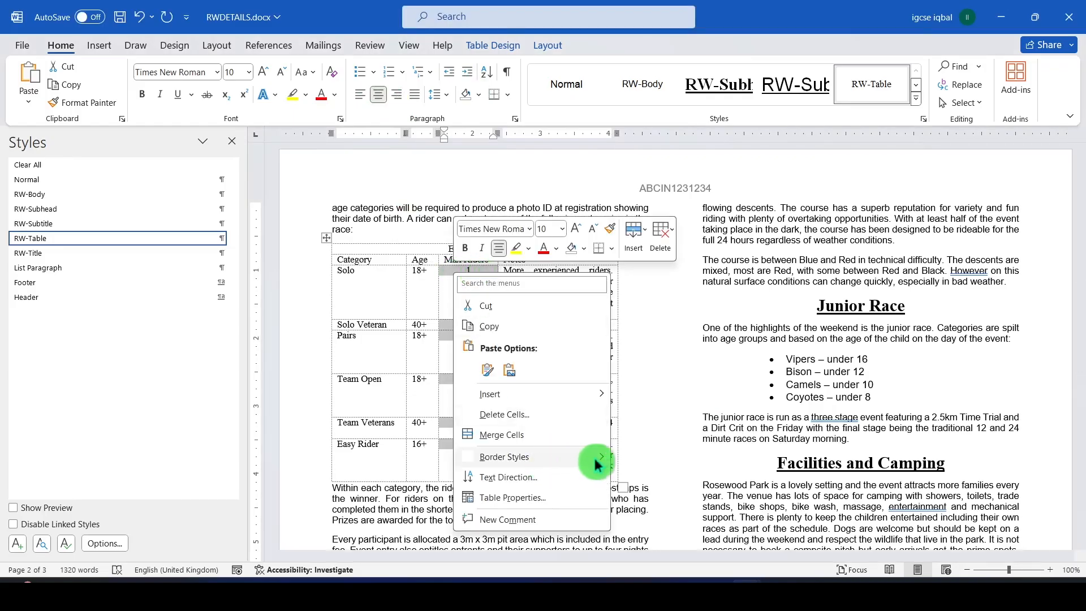
{"action": "mouse_move", "coordinate": [601, 394]}
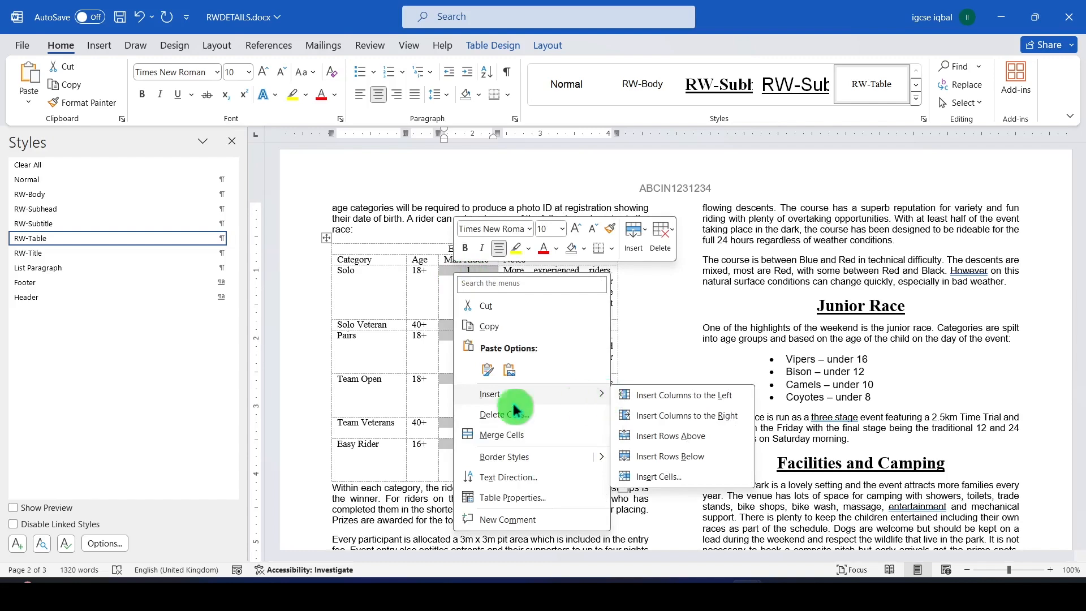
{"action": "left_click", "coordinate": [446, 266]}
{"action": "right_click", "coordinate": [447, 272]}
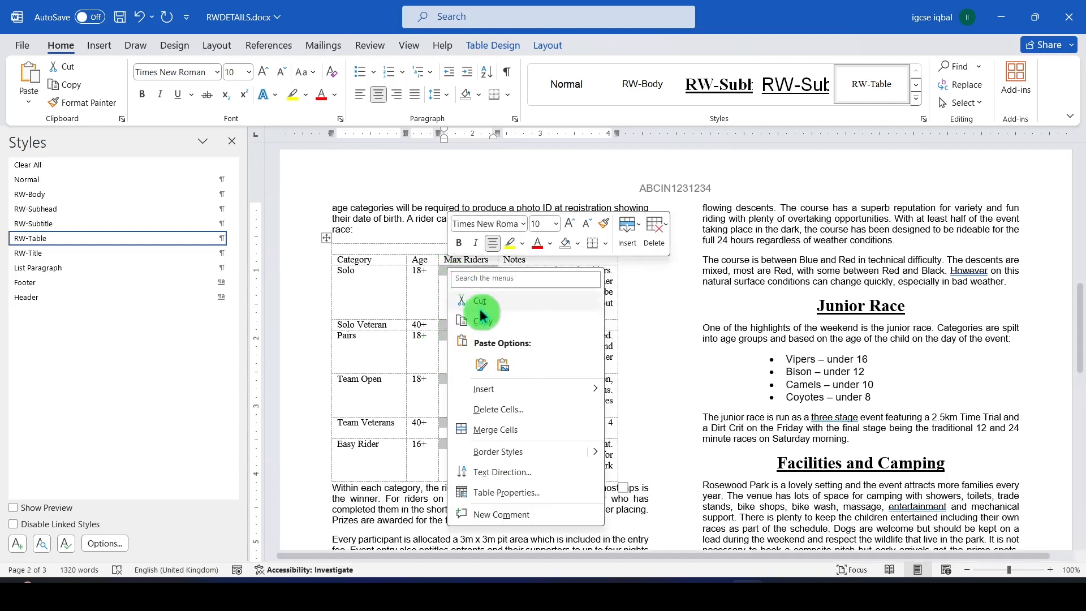
{"action": "left_click", "coordinate": [520, 493]}
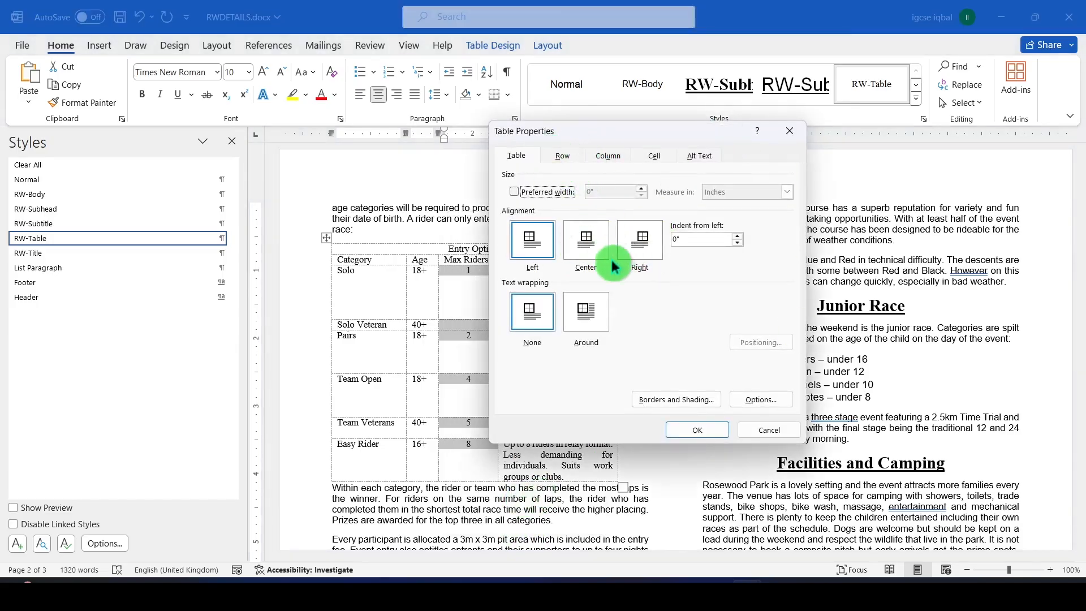
{"action": "left_click", "coordinate": [567, 161]}
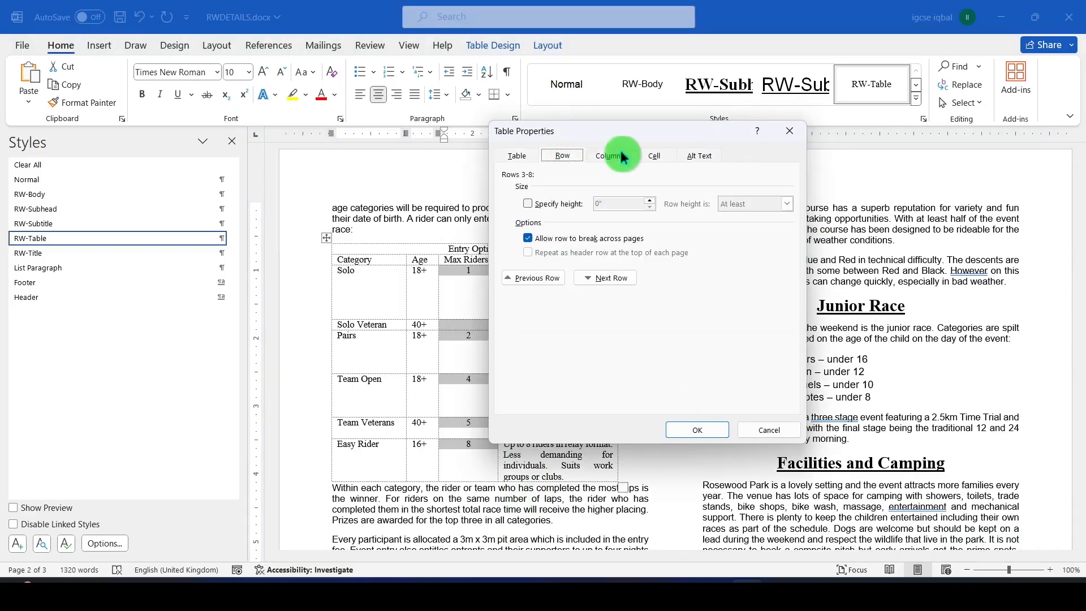
{"action": "left_click", "coordinate": [655, 156]}
{"action": "left_click", "coordinate": [586, 240]}
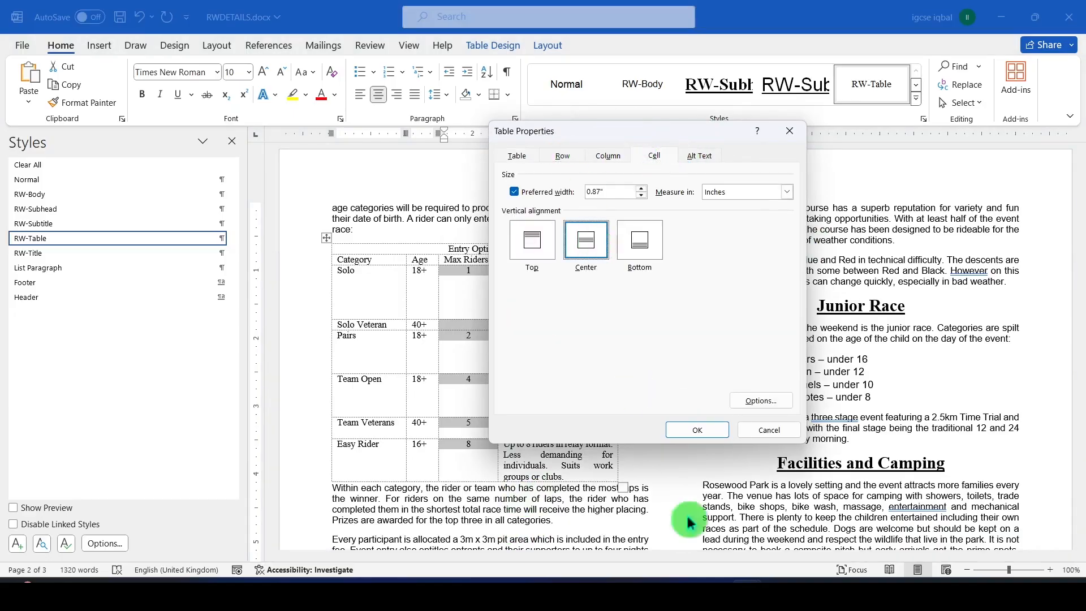
{"action": "left_click", "coordinate": [698, 430]}
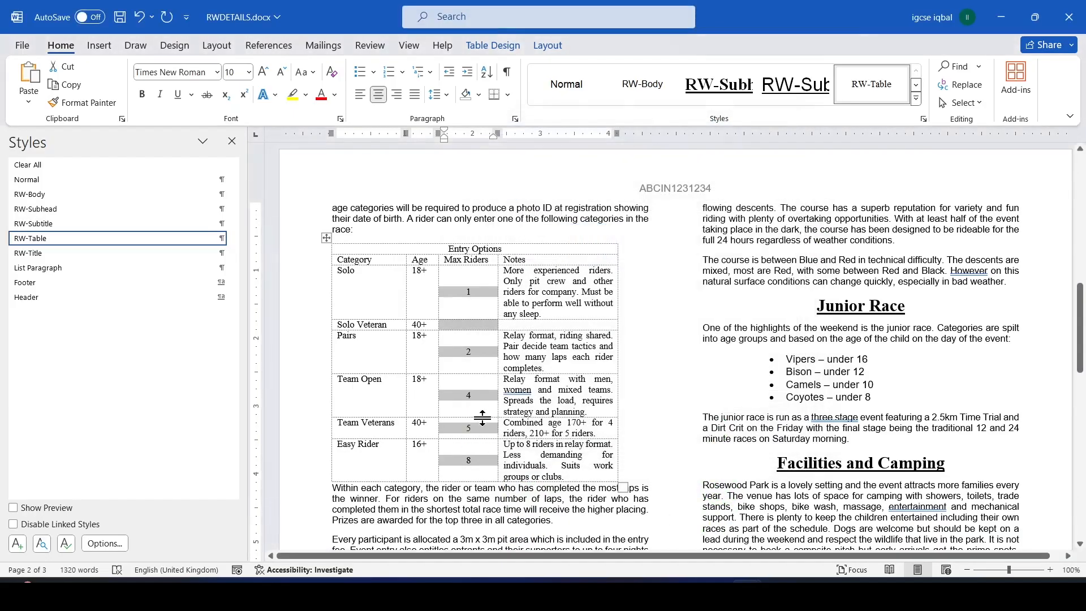
Compare the alignment and merged cells of the RWDETAILS table with the model table in task 14 of the question paper
{"action": "key", "text": "alt+Tab"}
{"action": "key", "text": "alt+Tab"}
{"action": "key", "text": "alt+Tab"}
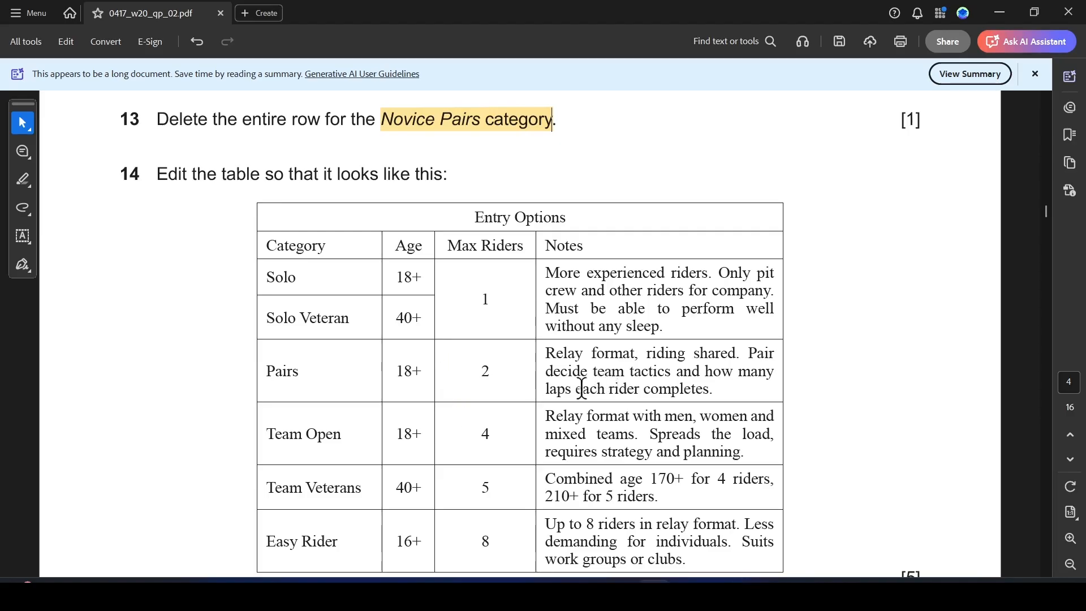
{"action": "key", "text": "alt+Tab"}
{"action": "key", "text": "alt+Tab"}
{"action": "key", "text": "alt+Tab"}
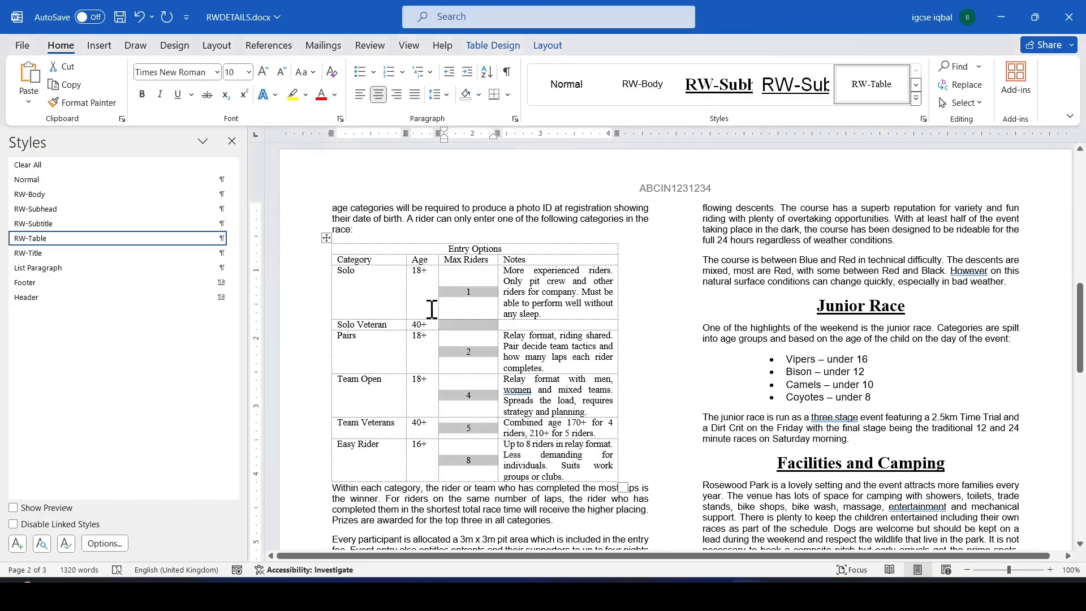
{"action": "key", "text": "alt+Tab"}
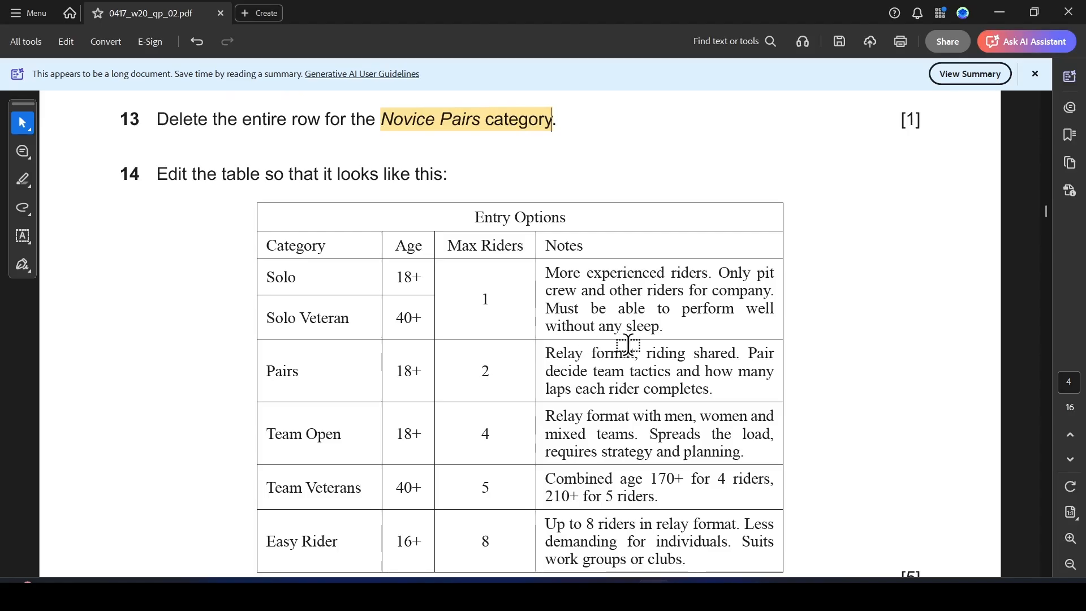
{"action": "key", "text": "alt+Tab"}
{"action": "key", "text": "alt+Tab"}
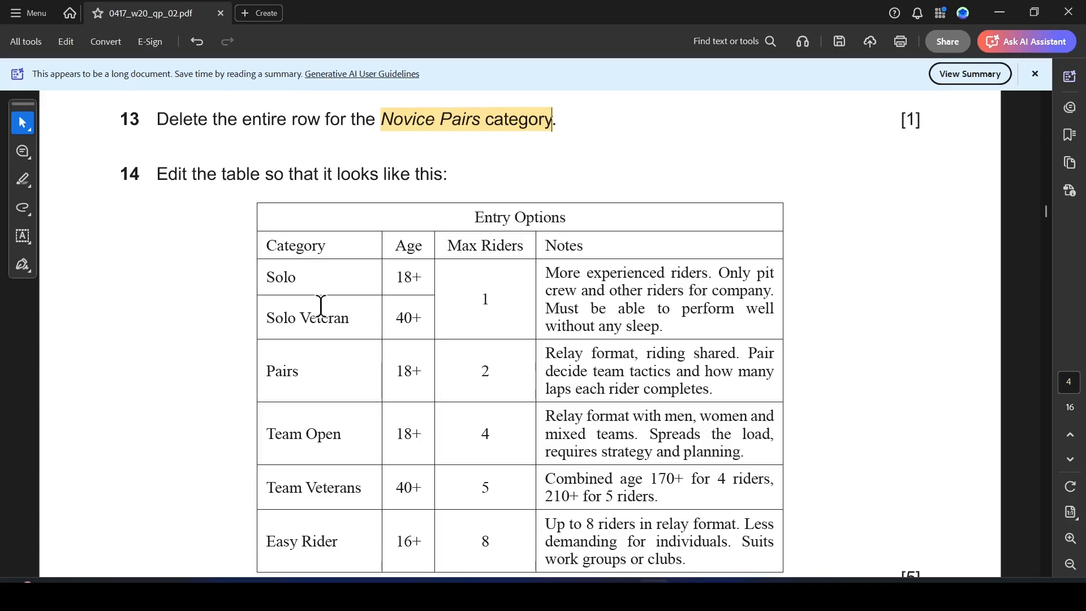
{"action": "key", "text": "alt+Tab"}
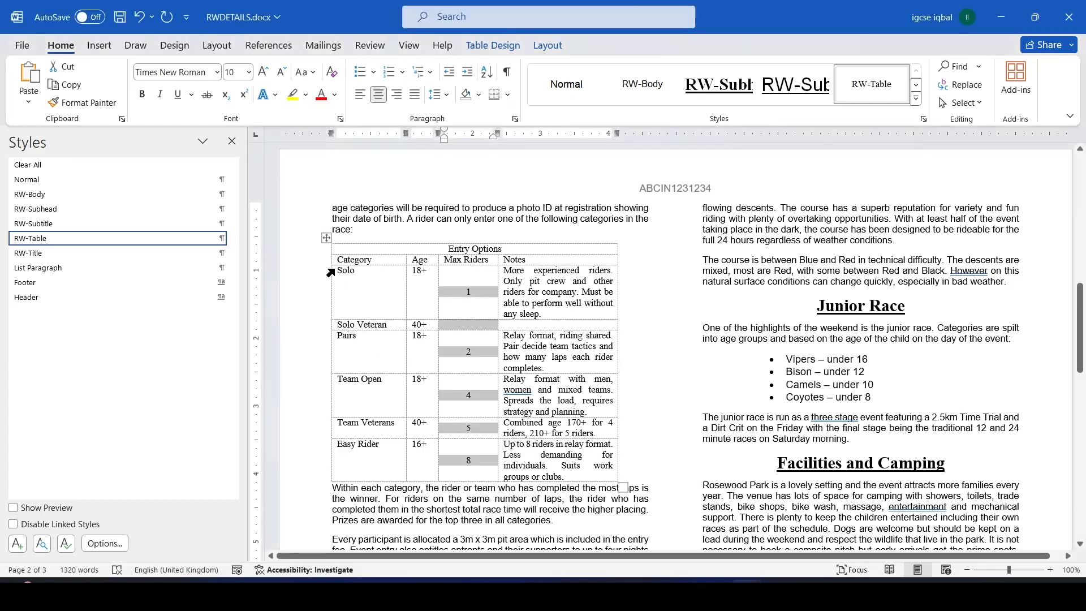
Undo the accidental row height change and set the Category cells from Solo to Easy Rider to Center vertical alignment
{"action": "left_click_drag", "start_coordinate": [338, 265], "coordinate": [340, 274]}
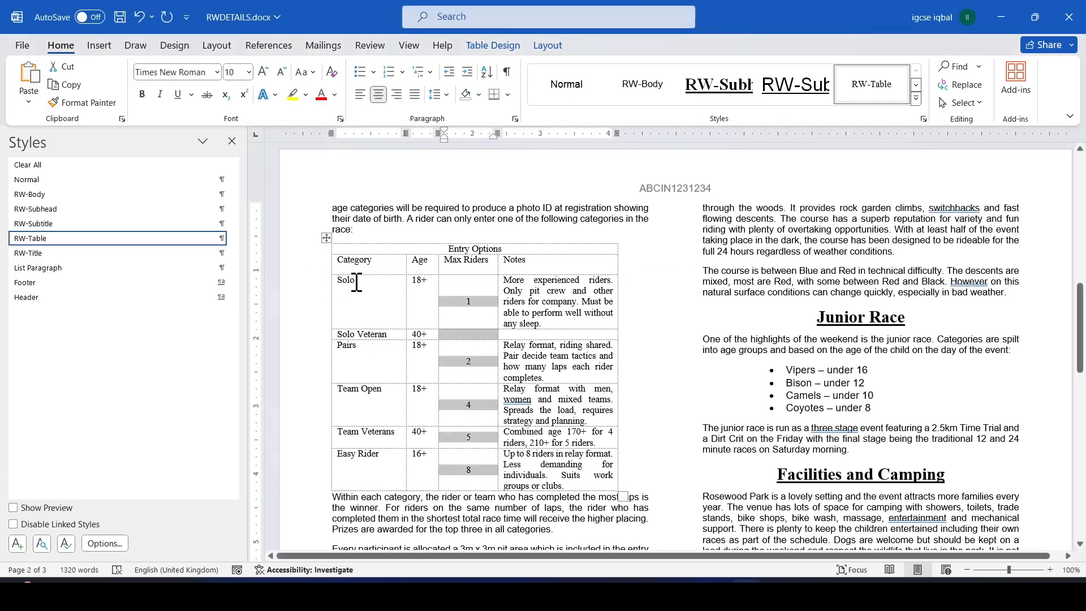
{"action": "key", "text": "ctrl+z"}
{"action": "left_click_drag", "start_coordinate": [340, 276], "coordinate": [367, 445]}
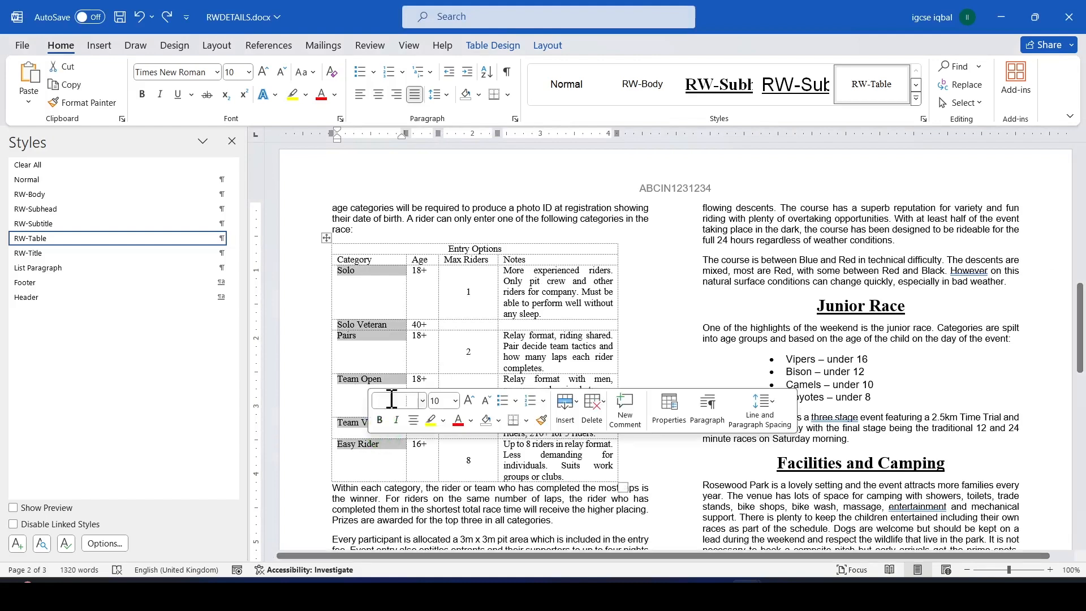
{"action": "right_click", "coordinate": [370, 328]}
{"action": "left_click", "coordinate": [431, 297]}
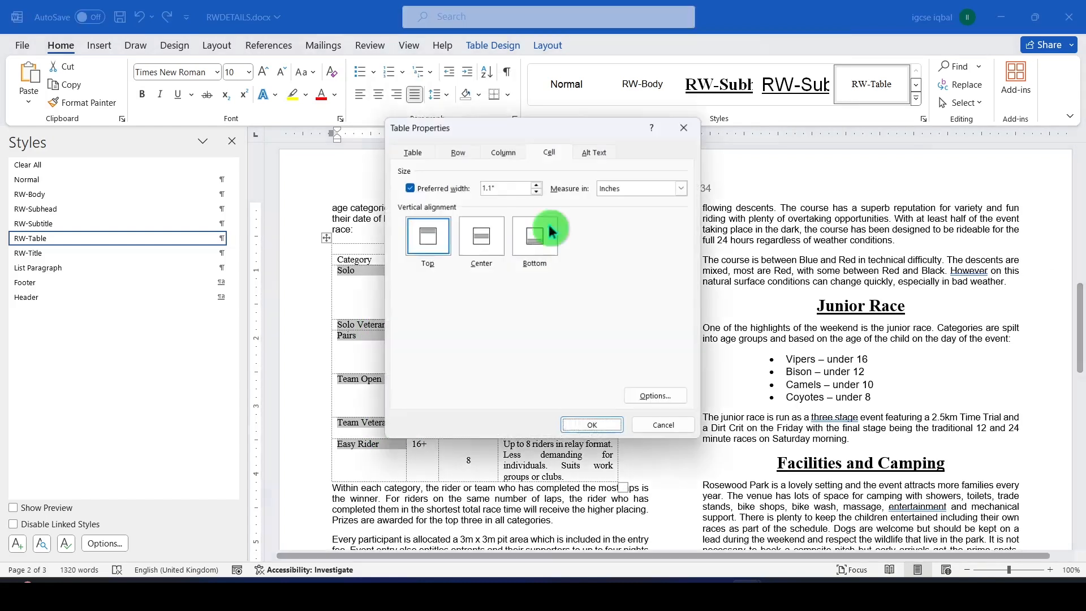
{"action": "left_click", "coordinate": [481, 236]}
{"action": "left_click", "coordinate": [593, 426]}
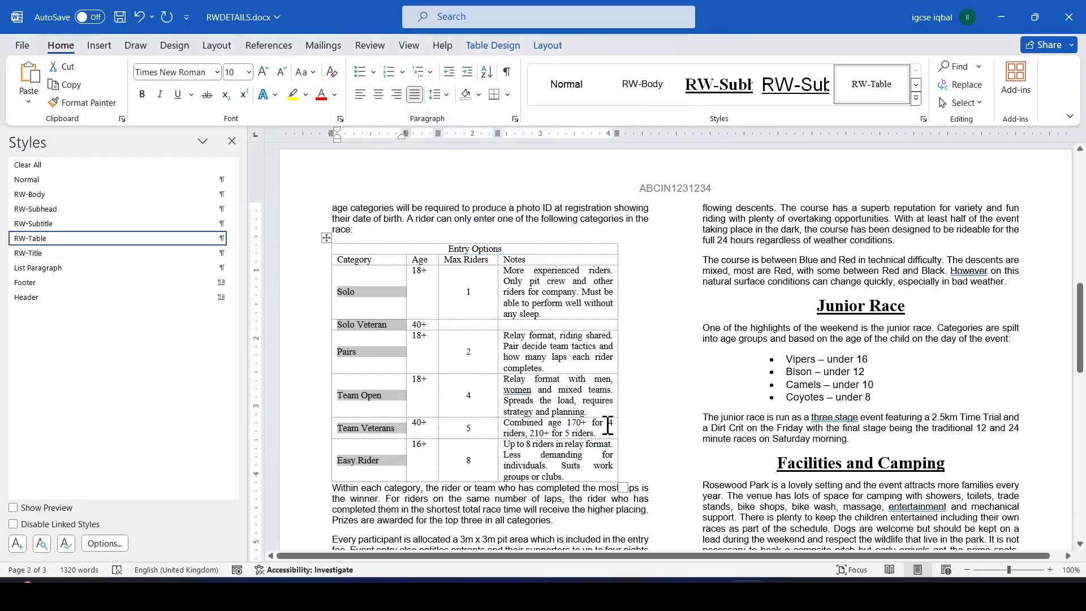
Review the RWDETAILS table and the text below it against the rest of task 14 in the question paper
{"action": "key", "text": "alt+Tab"}
{"action": "scroll", "coordinate": [411, 410], "scroll_direction": "down", "scroll_amount": 2}
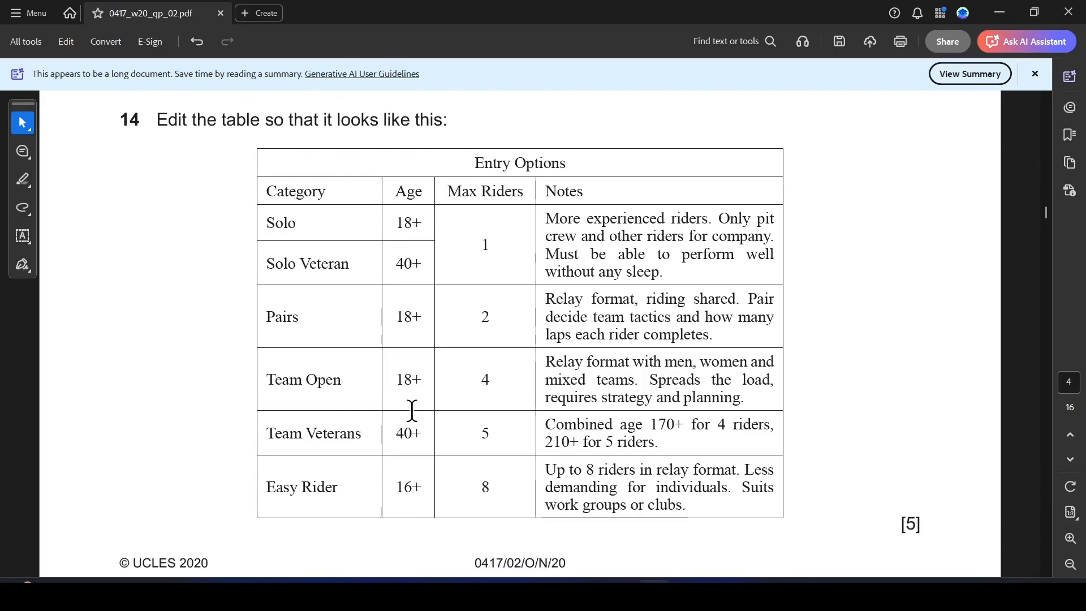
{"action": "key", "text": "alt+Tab"}
{"action": "scroll", "coordinate": [562, 394], "scroll_direction": "down", "scroll_amount": 2}
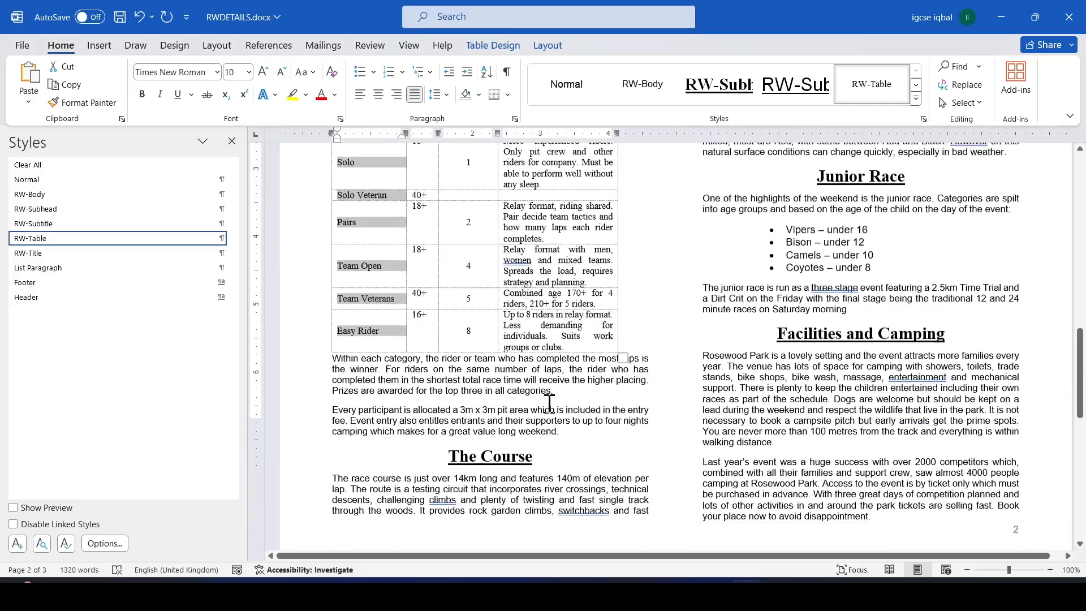
{"action": "scroll", "coordinate": [562, 394], "scroll_direction": "down", "scroll_amount": 4}
{"action": "key", "text": "alt+Tab"}
{"action": "scroll", "coordinate": [512, 372], "scroll_direction": "down", "scroll_amount": 10}
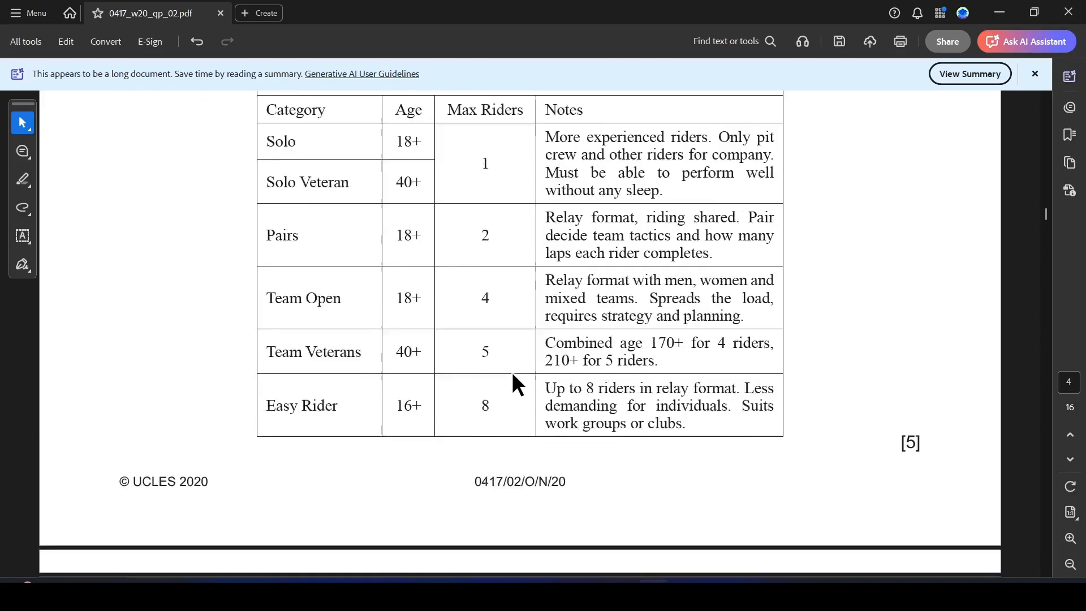
Highlight the phrase "white 14 point sans-serif font" in task 15 of the question paper
{"action": "scroll", "coordinate": [512, 371], "scroll_direction": "down", "scroll_amount": 6}
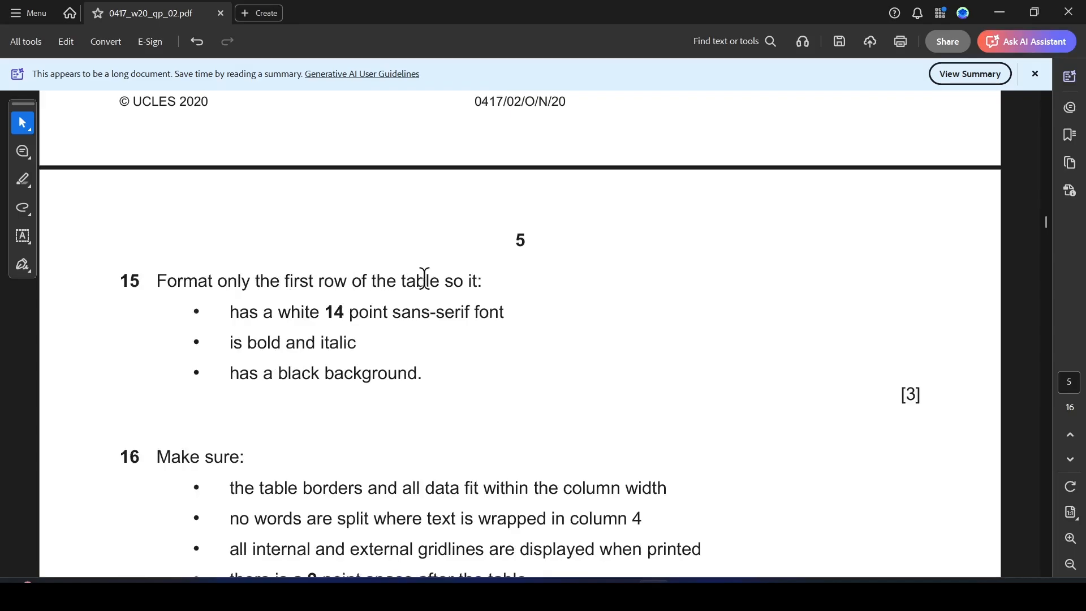
{"action": "left_click_drag", "start_coordinate": [232, 316], "coordinate": [494, 315]}
{"action": "left_click", "coordinate": [535, 346]}
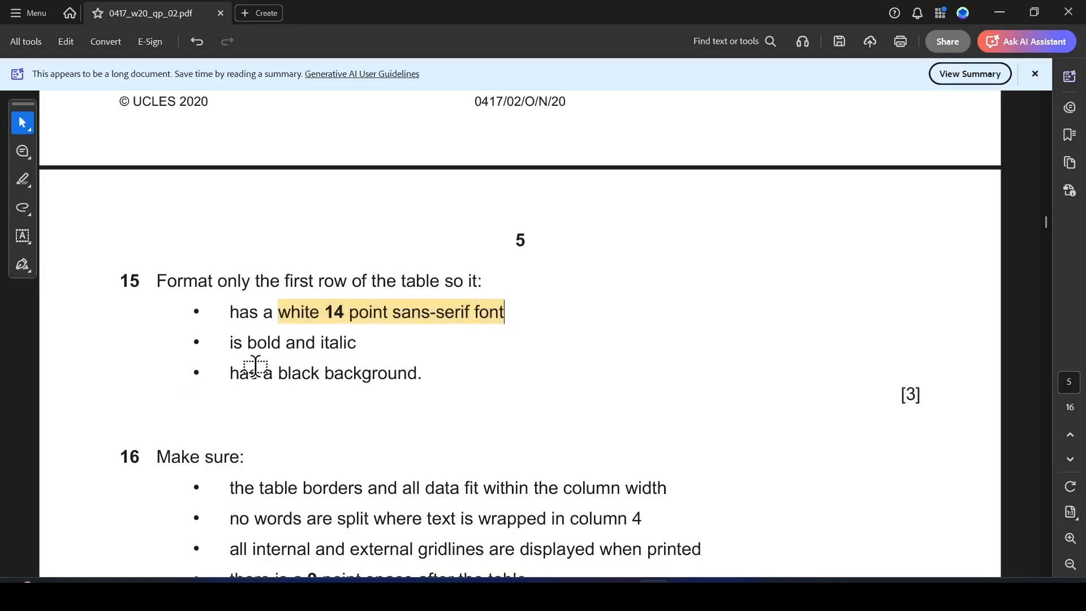
Switch to Word and give the Entry Options row of the table black shading and a white font colour
{"action": "key", "text": "alt+Tab"}
{"action": "scroll", "coordinate": [356, 317], "scroll_direction": "up", "scroll_amount": 9}
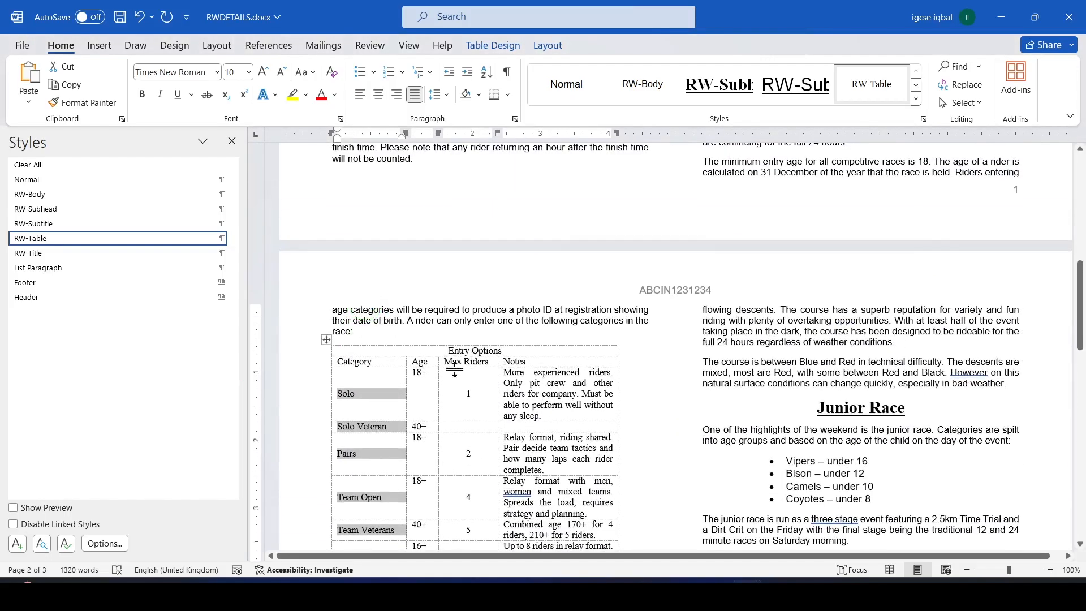
{"action": "left_click_drag", "start_coordinate": [437, 351], "coordinate": [512, 351]}
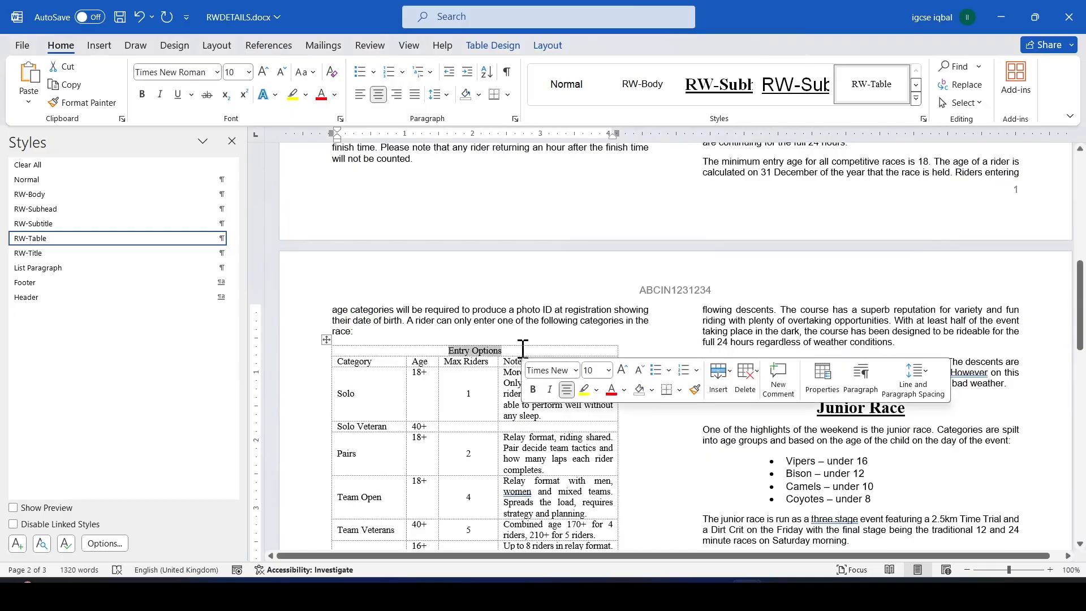
{"action": "left_click", "coordinate": [480, 95]}
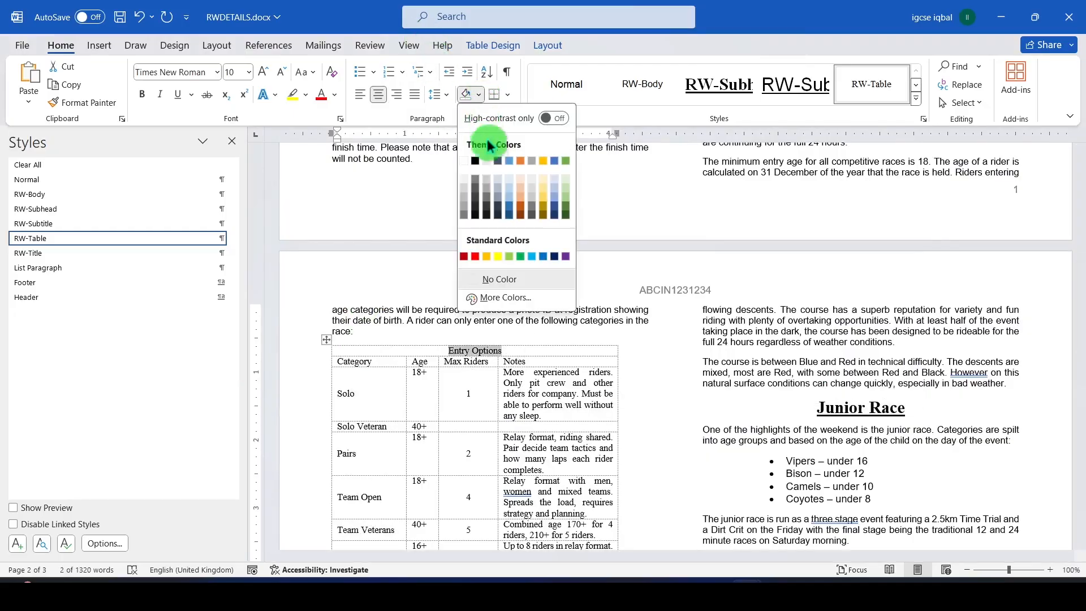
{"action": "left_click", "coordinate": [478, 157]}
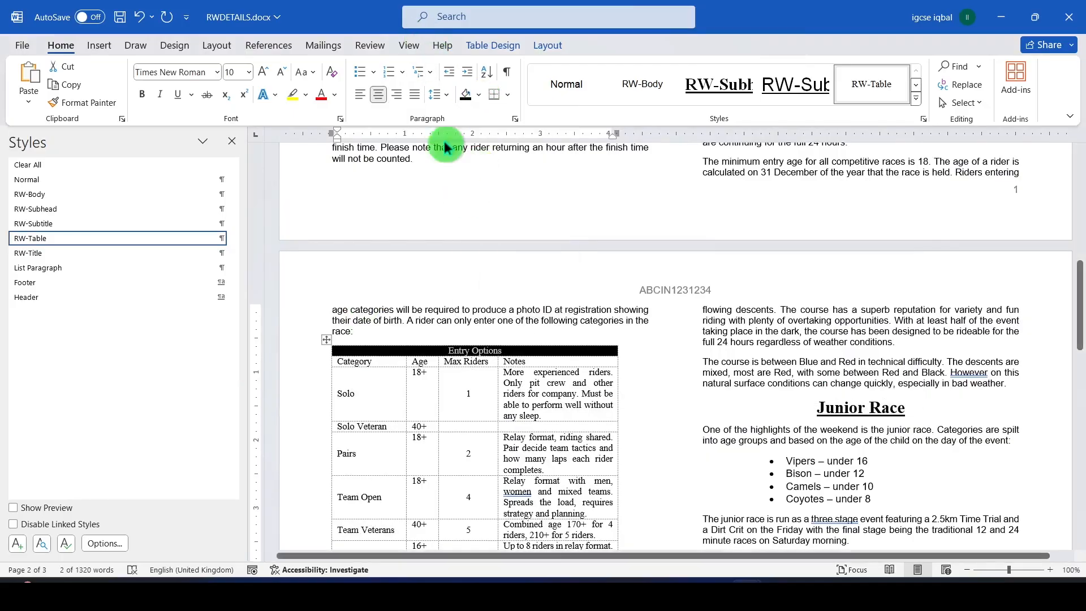
{"action": "left_click", "coordinate": [334, 97]}
{"action": "left_click", "coordinate": [321, 177]}
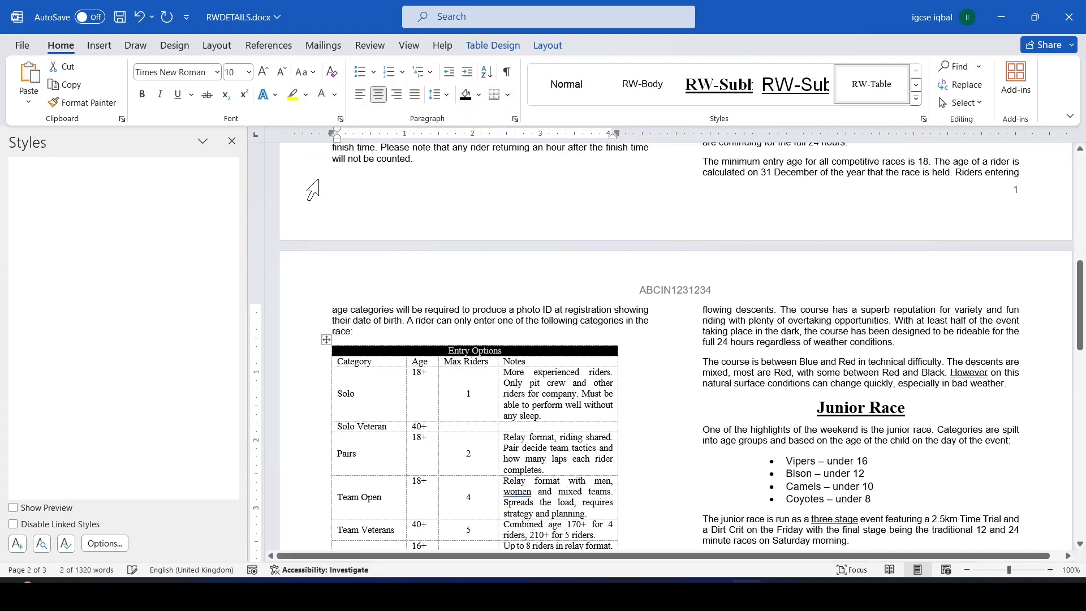
Increase the font size of the Entry Options heading in the table's first row to 14
{"action": "left_click", "coordinate": [444, 353]}
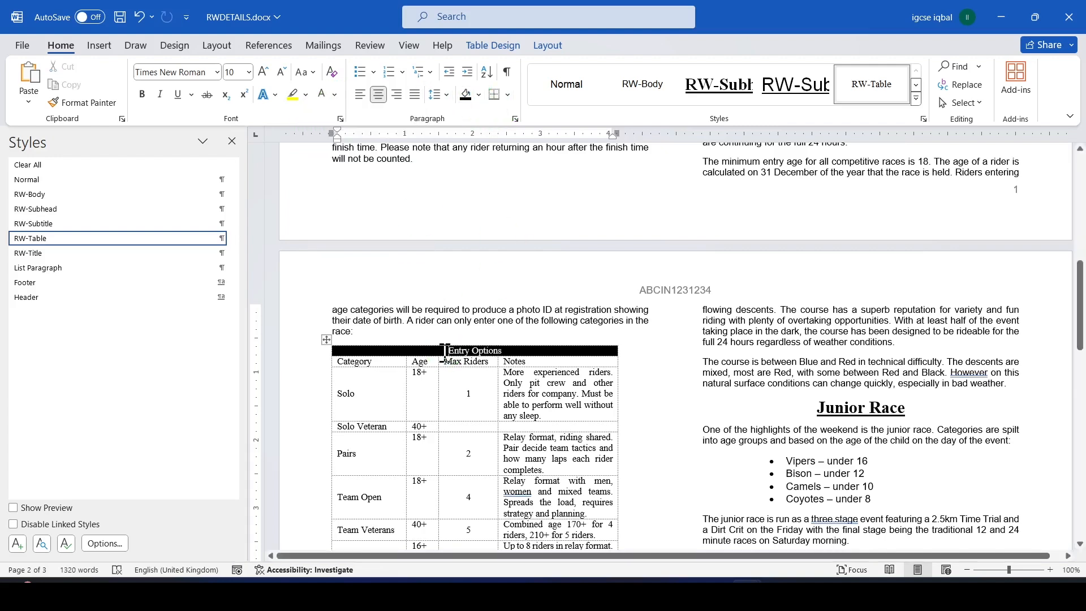
{"action": "triple_click", "coordinate": [503, 345]}
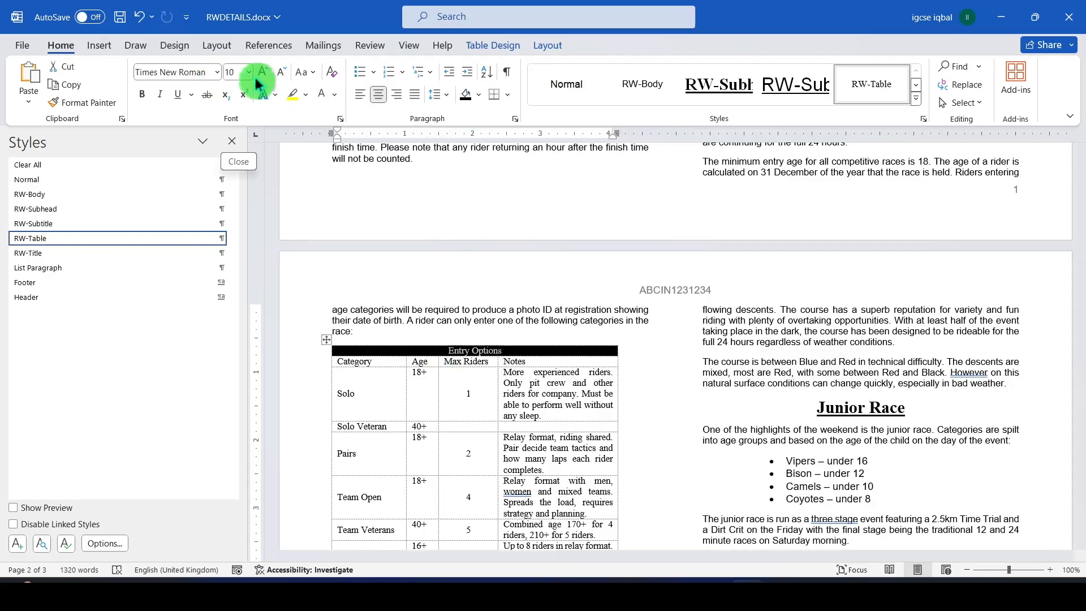
{"action": "left_click", "coordinate": [264, 74]}
{"action": "left_click", "coordinate": [263, 74]}
{"action": "left_click", "coordinate": [263, 74]}
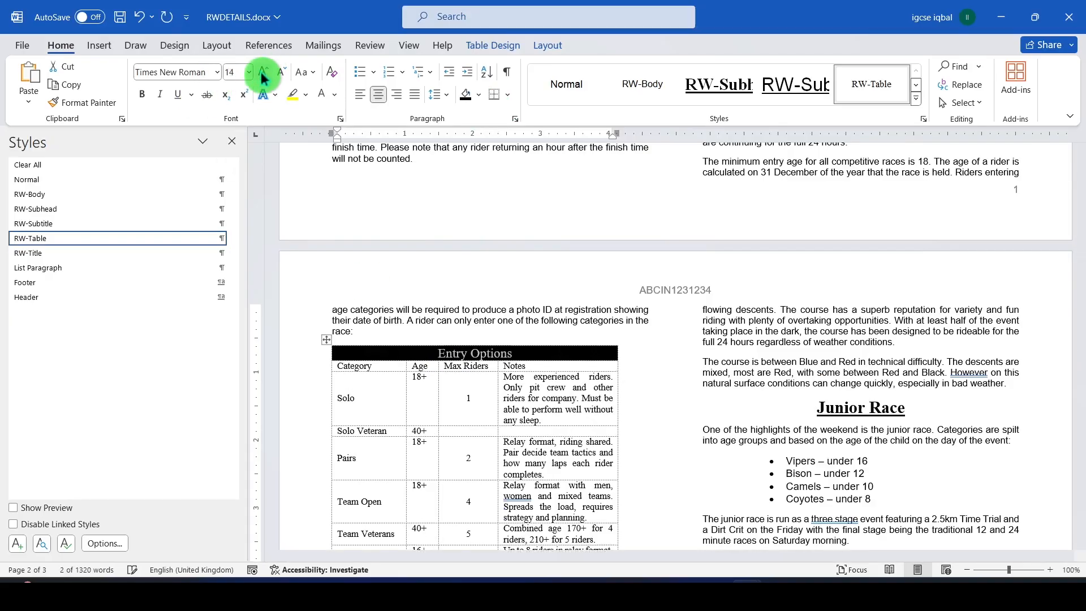
{"action": "left_click", "coordinate": [518, 413]}
Switch to the question paper and highlight "the table borders and all data fit within the column width" in task 16
{"action": "key", "text": "alt+Tab"}
{"action": "scroll", "coordinate": [454, 392], "scroll_direction": "down", "scroll_amount": 3}
{"action": "left_click_drag", "start_coordinate": [229, 292], "coordinate": [666, 300]}
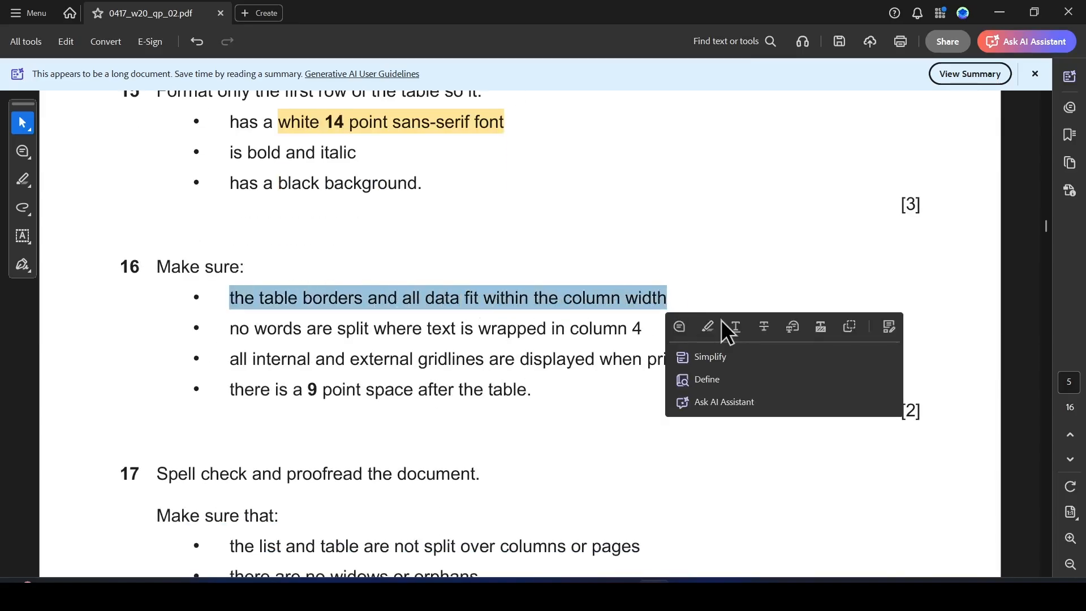
Return to Word and widen the table's Notes column so the table's outer border lines up with the edge of the text column
{"action": "key", "text": "alt+Tab"}
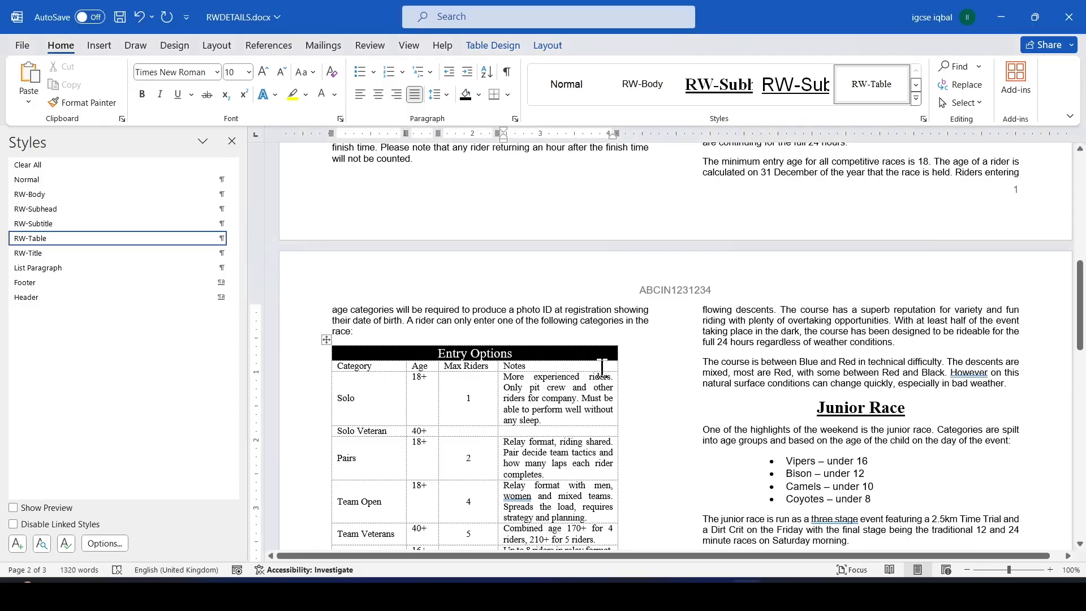
{"action": "scroll", "coordinate": [602, 367], "scroll_direction": "down", "scroll_amount": 3}
{"action": "key", "text": "alt+Tab"}
{"action": "key", "text": "alt+Tab"}
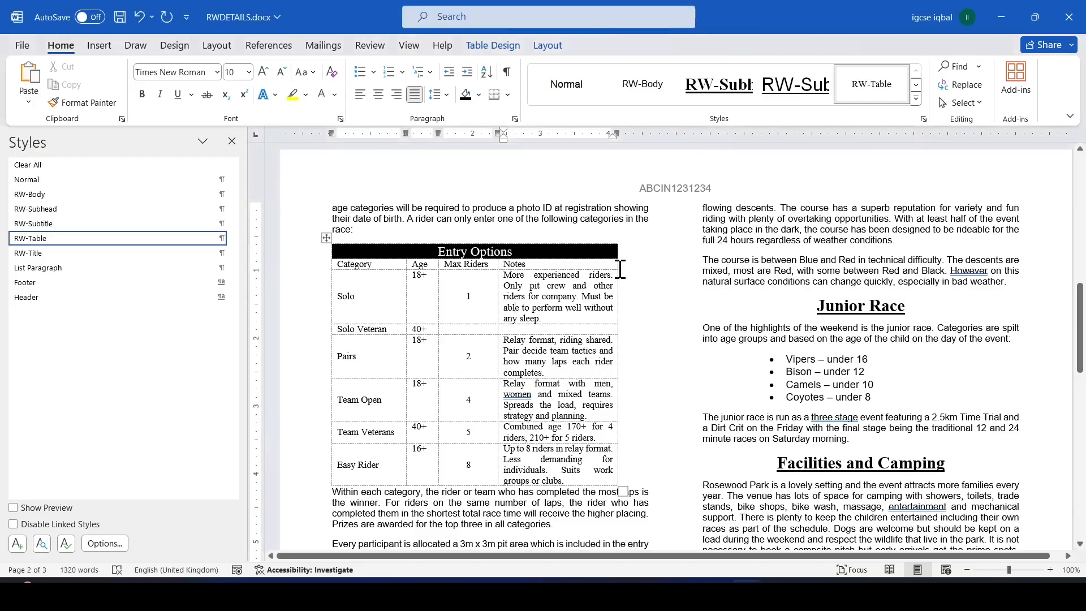
{"action": "left_click_drag", "start_coordinate": [617, 268], "coordinate": [648, 268]}
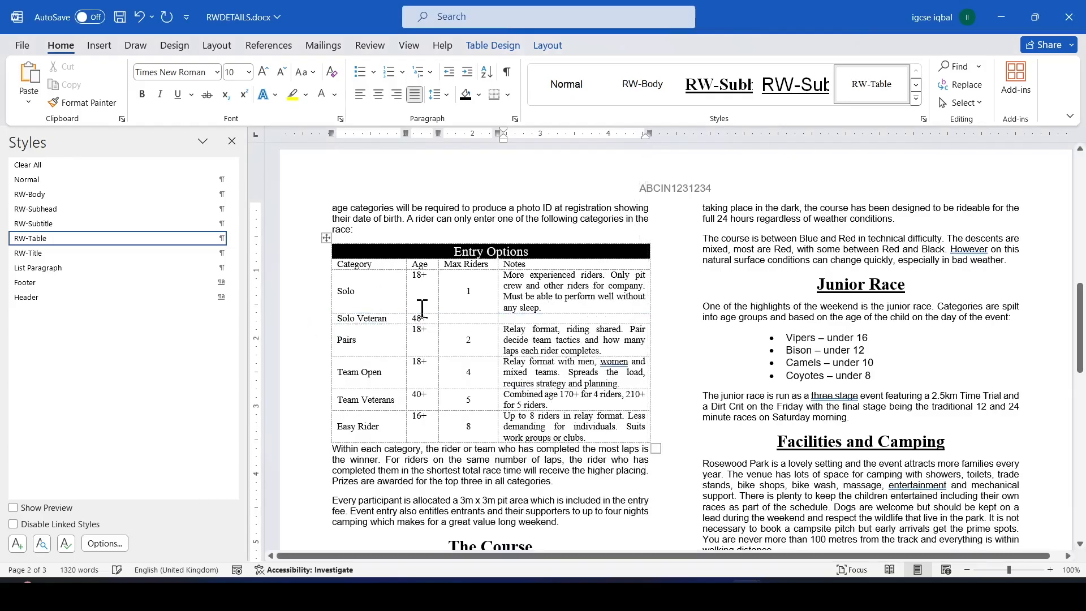
Check the table against task 16 and highlight its gridlines and "9 point space after the table" requirements in the question paper
{"action": "key", "text": "alt+Tab"}
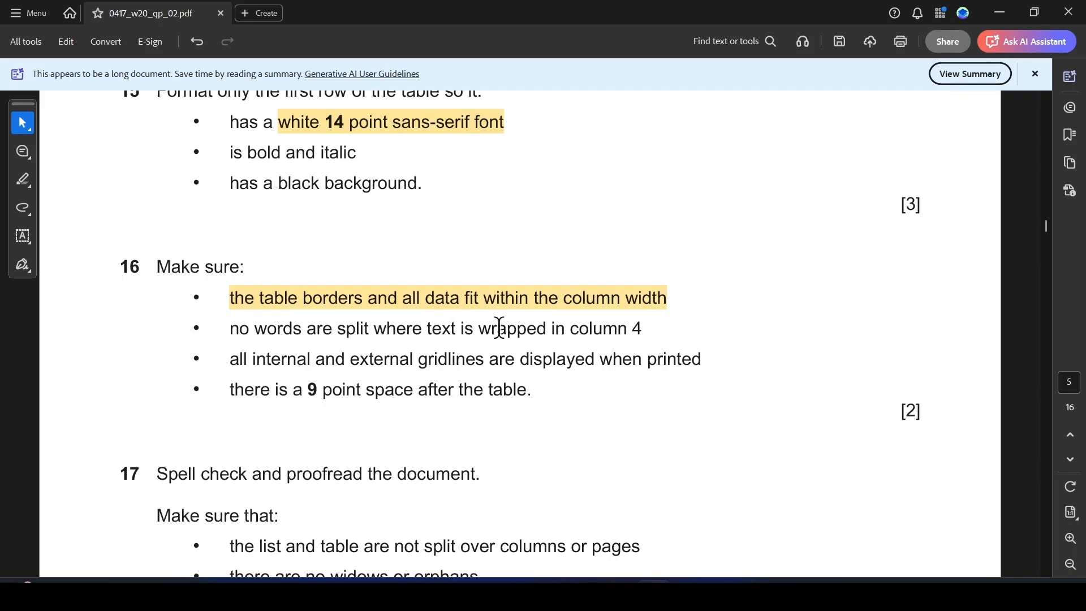
{"action": "key", "text": "alt+Tab"}
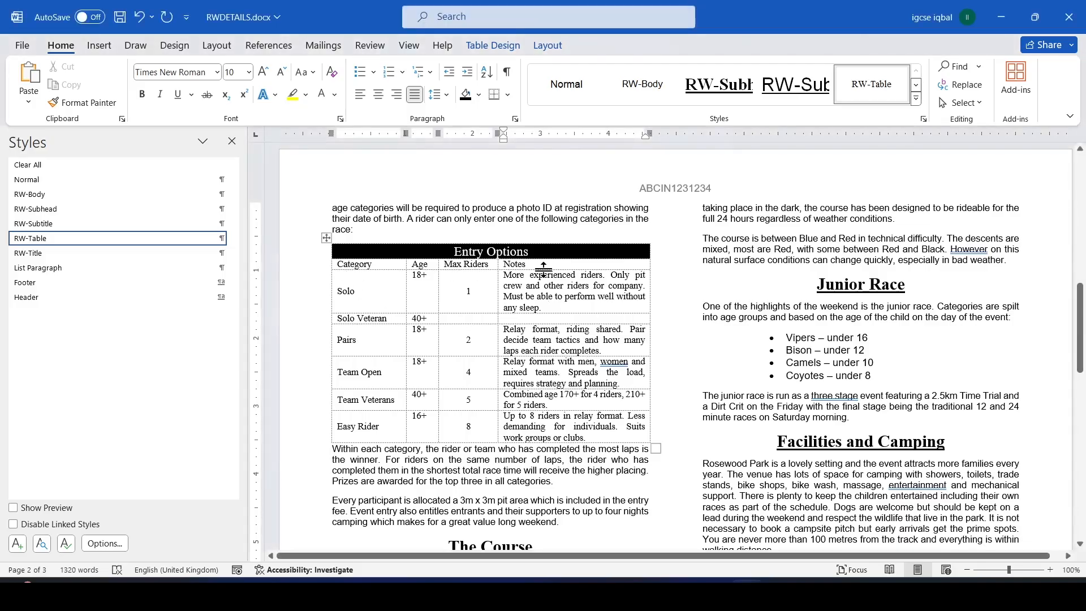
{"action": "key", "text": "alt+Tab"}
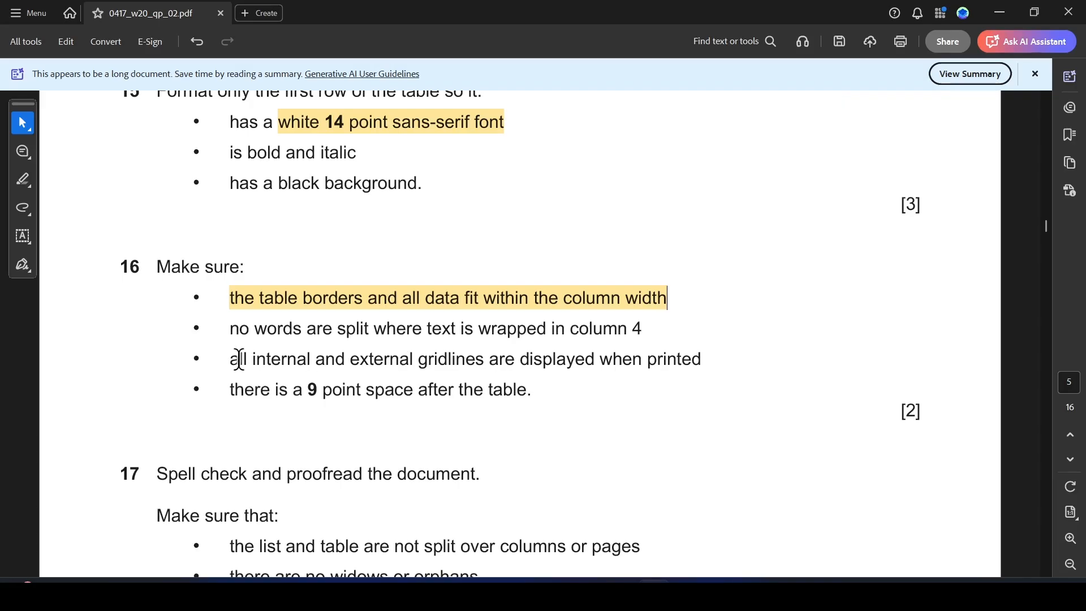
{"action": "left_click_drag", "start_coordinate": [239, 358], "coordinate": [670, 364]}
{"action": "left_click", "coordinate": [722, 386]}
{"action": "key", "text": "alt+Tab"}
{"action": "key", "text": "alt+Tab"}
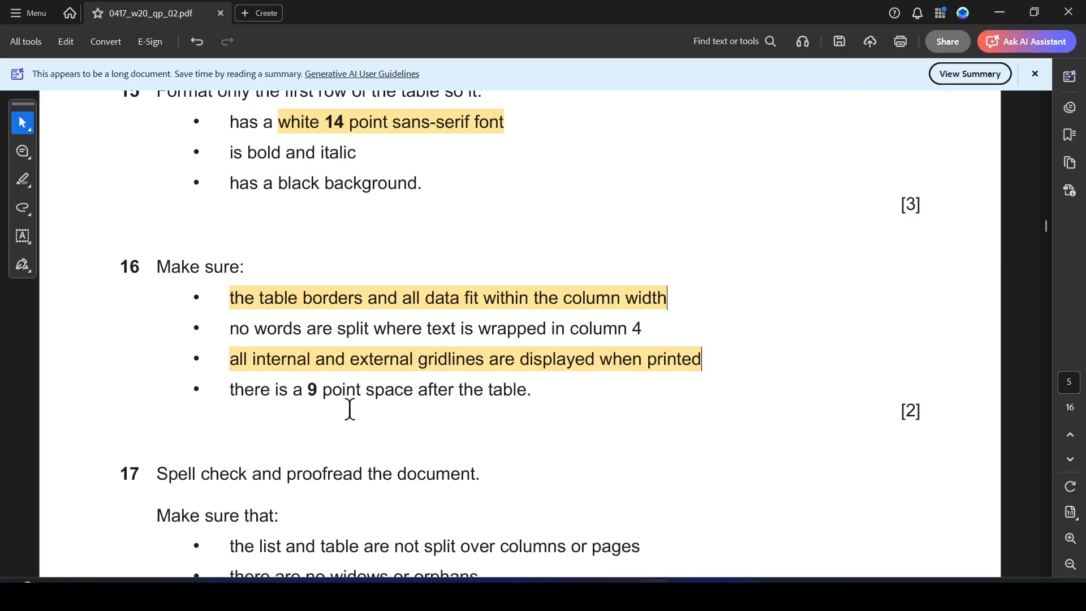
{"action": "left_click_drag", "start_coordinate": [234, 392], "coordinate": [527, 390]}
{"action": "key", "text": "alt+Tab"}
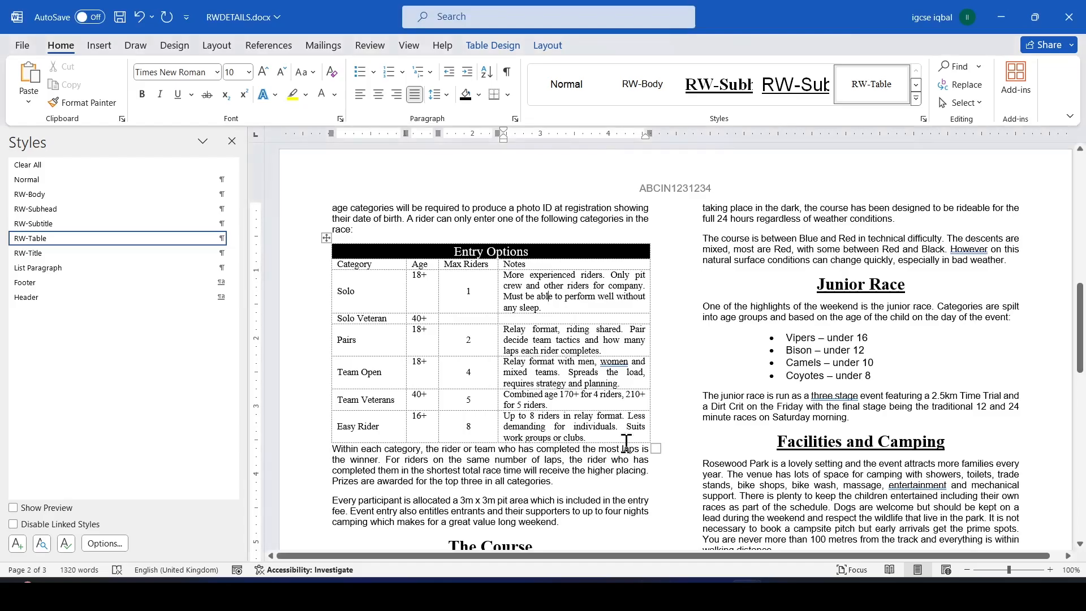
{"action": "left_click", "coordinate": [663, 439]}
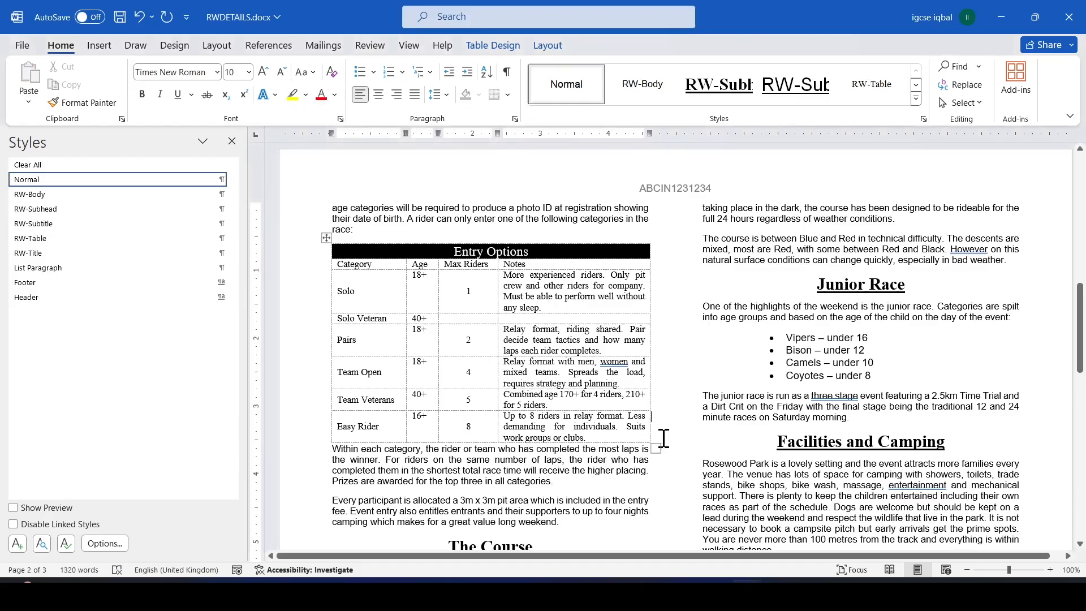
{"action": "left_click", "coordinate": [334, 451]}
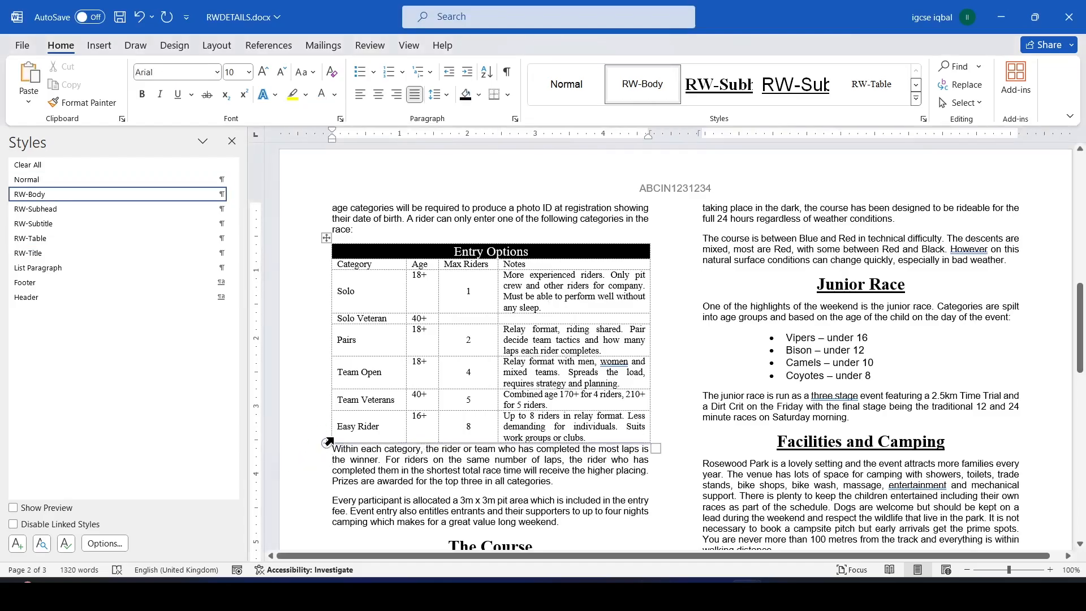
{"action": "left_click", "coordinate": [327, 443]}
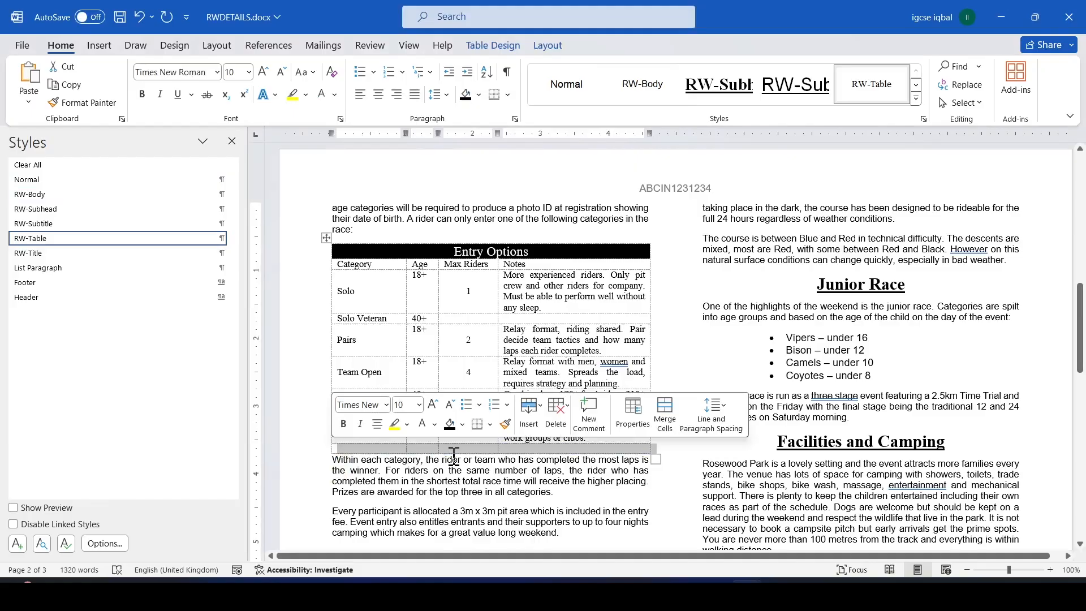
{"action": "key", "text": "ctrl+z"}
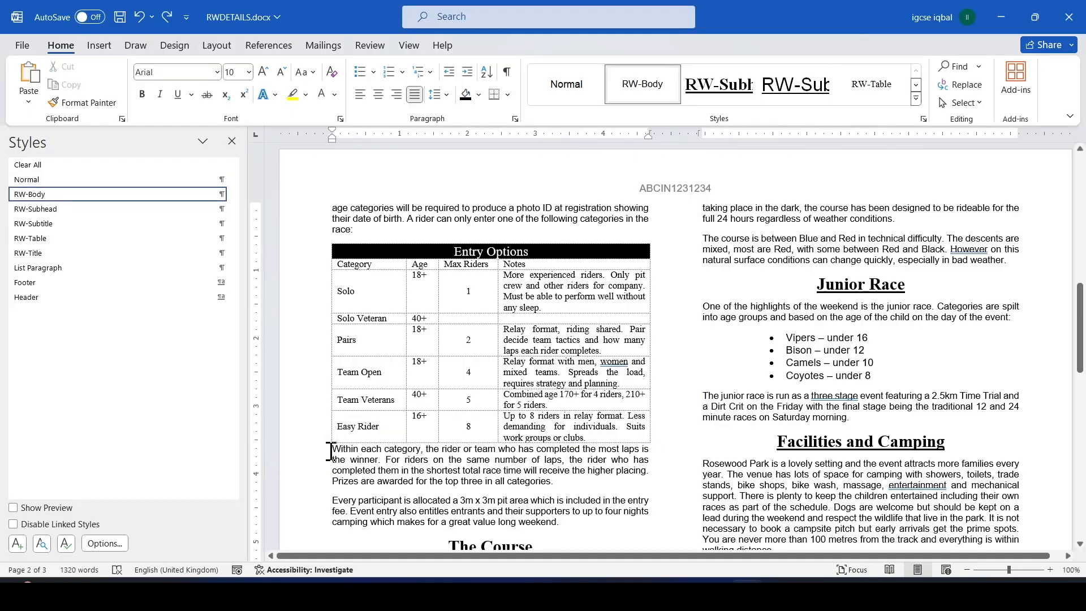
Set the spacing of the "Within each category" paragraph below the table to 9 pt before and 0 pt after
{"action": "right_click", "coordinate": [335, 453]}
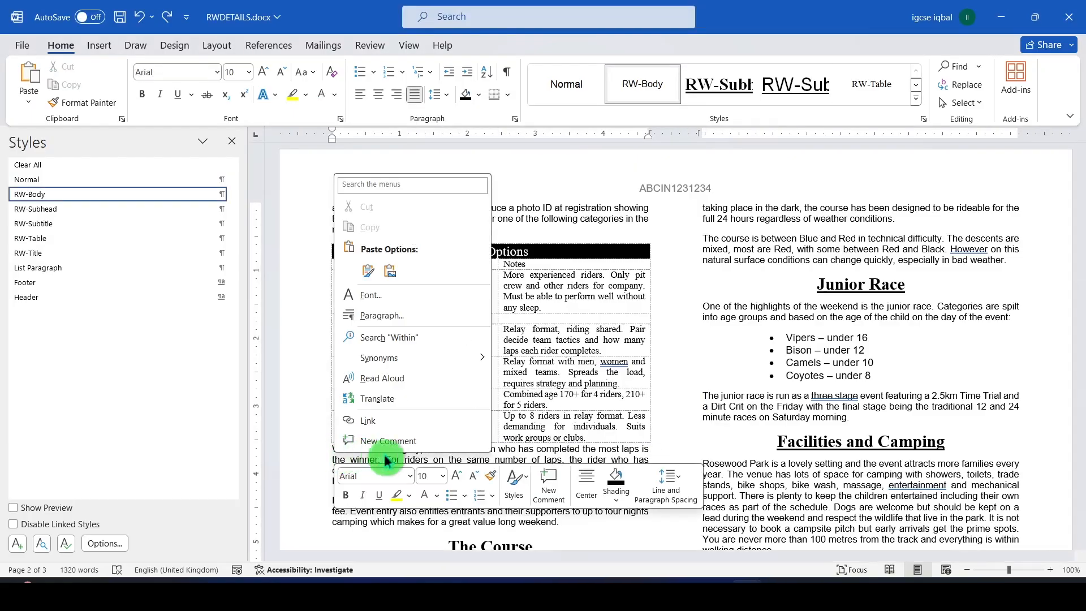
{"action": "left_click", "coordinate": [387, 314]}
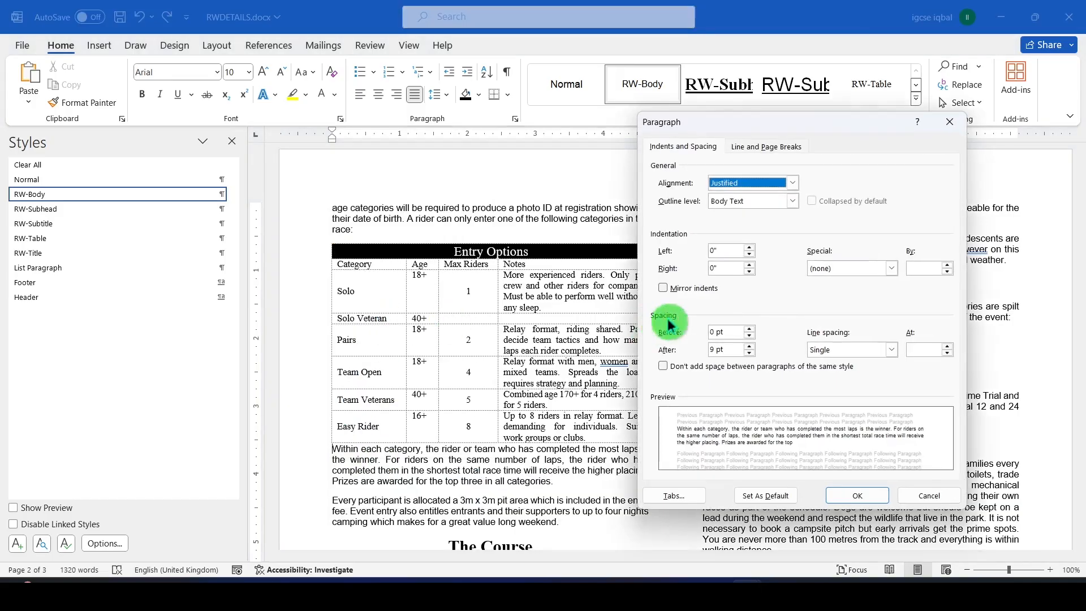
{"action": "left_click", "coordinate": [714, 350]}
{"action": "mouse_move", "coordinate": [709, 347]}
{"action": "left_mouse_down"}
{"action": "mouse_move", "coordinate": [753, 321]}
{"action": "mouse_move", "coordinate": [696, 335]}
{"action": "left_mouse_up"}
{"action": "type", "text": "0"}
{"action": "type", "text": "9"}
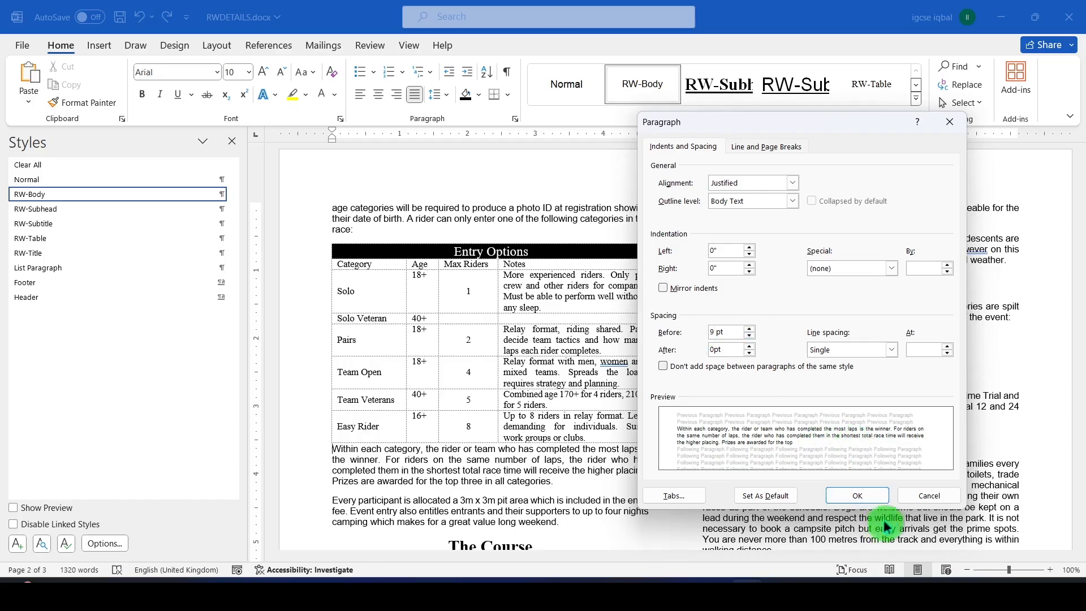
{"action": "left_click", "coordinate": [871, 496]}
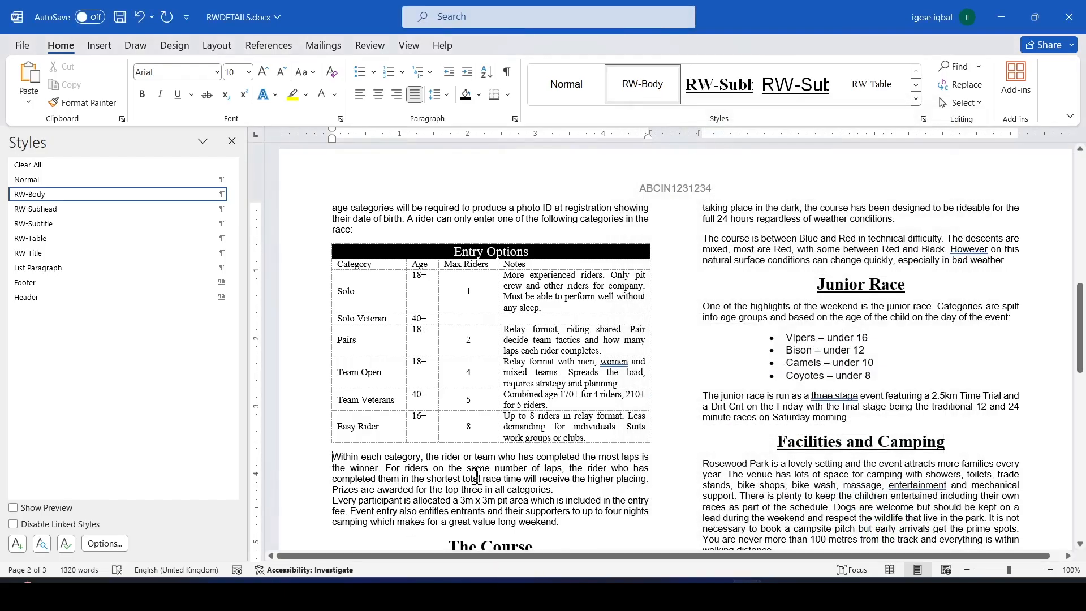
Read task 17 in the question paper, start the spelling and grammar check in Word and accept the suggestion "However,"
{"action": "key", "text": "alt+Tab"}
{"action": "scroll", "coordinate": [347, 402], "scroll_direction": "down", "scroll_amount": 5}
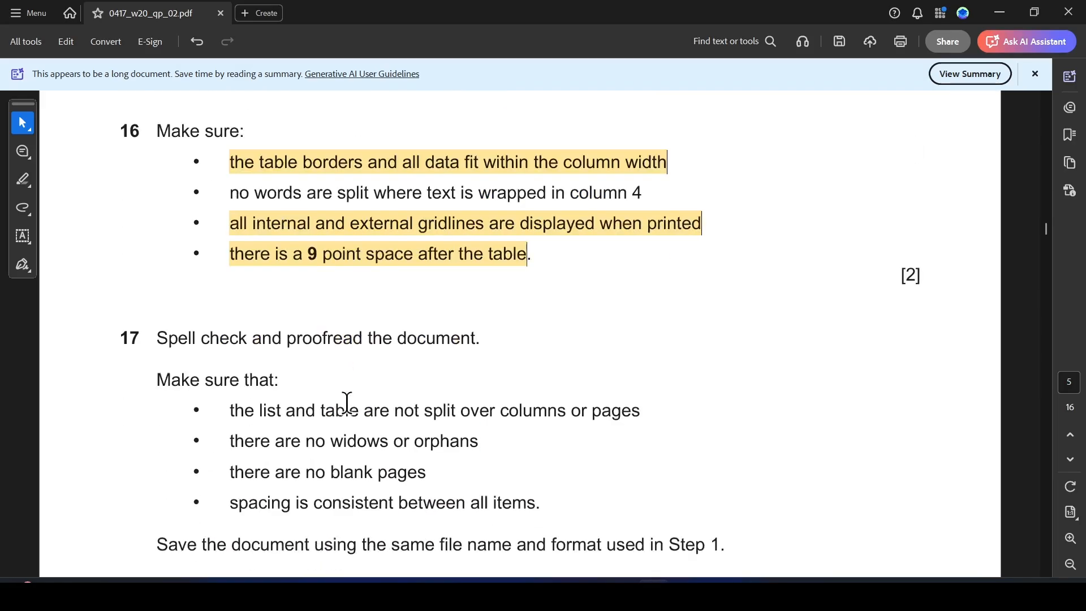
{"action": "scroll", "coordinate": [427, 338], "scroll_direction": "down", "scroll_amount": 3}
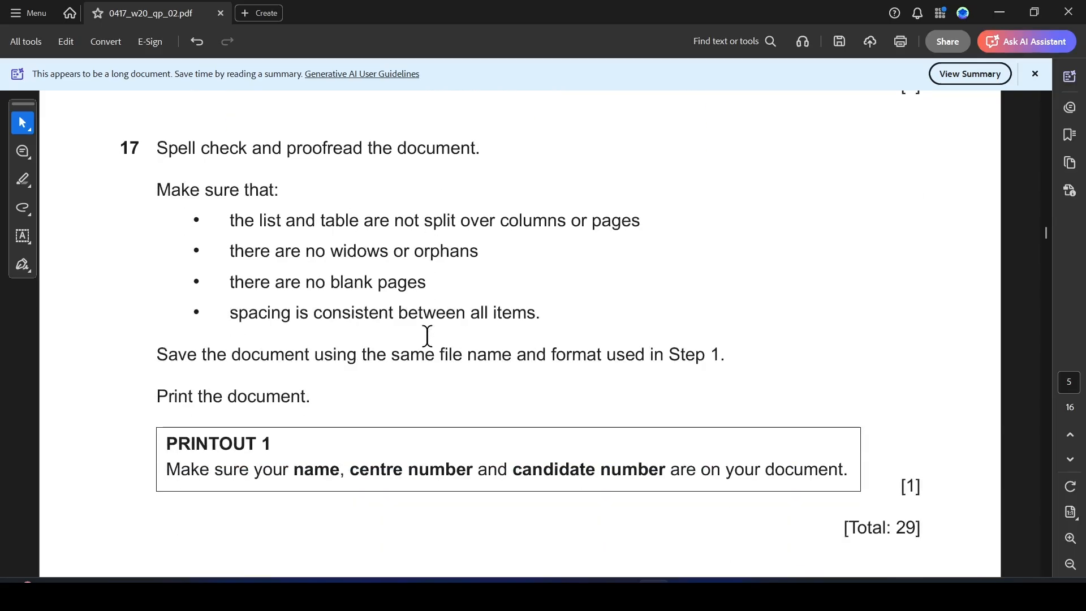
{"action": "key", "text": "alt+Tab"}
{"action": "left_click", "coordinate": [675, 350]}
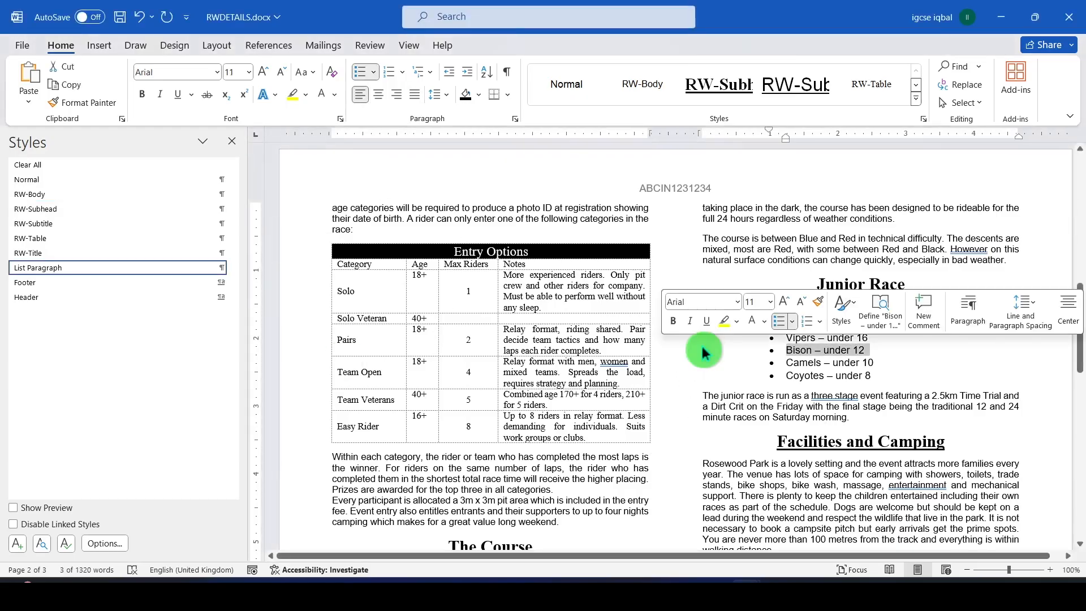
{"action": "left_click", "coordinate": [783, 238]}
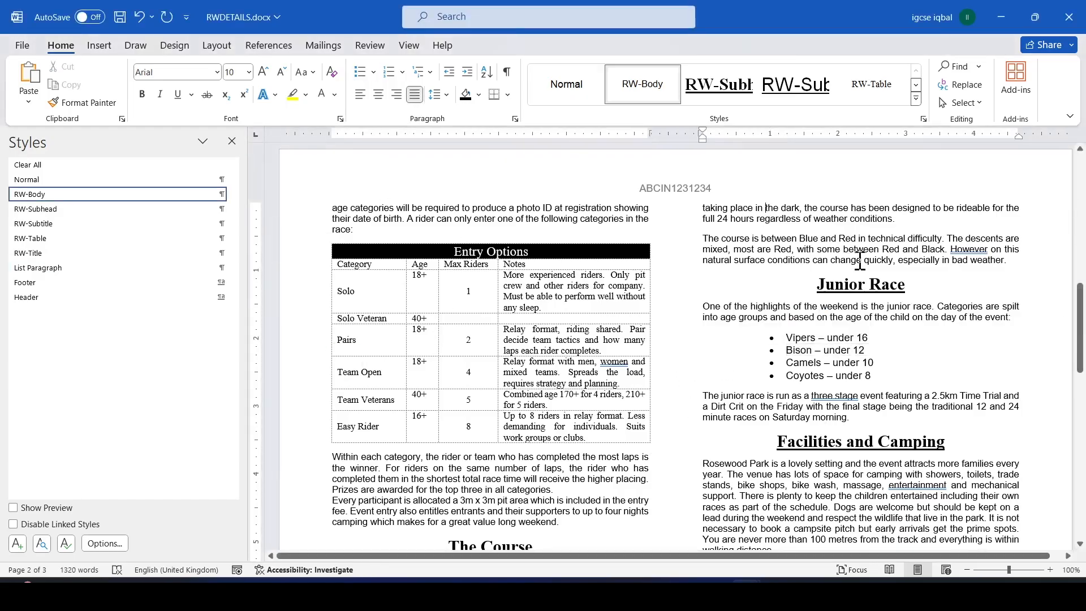
{"action": "key", "text": "F7"}
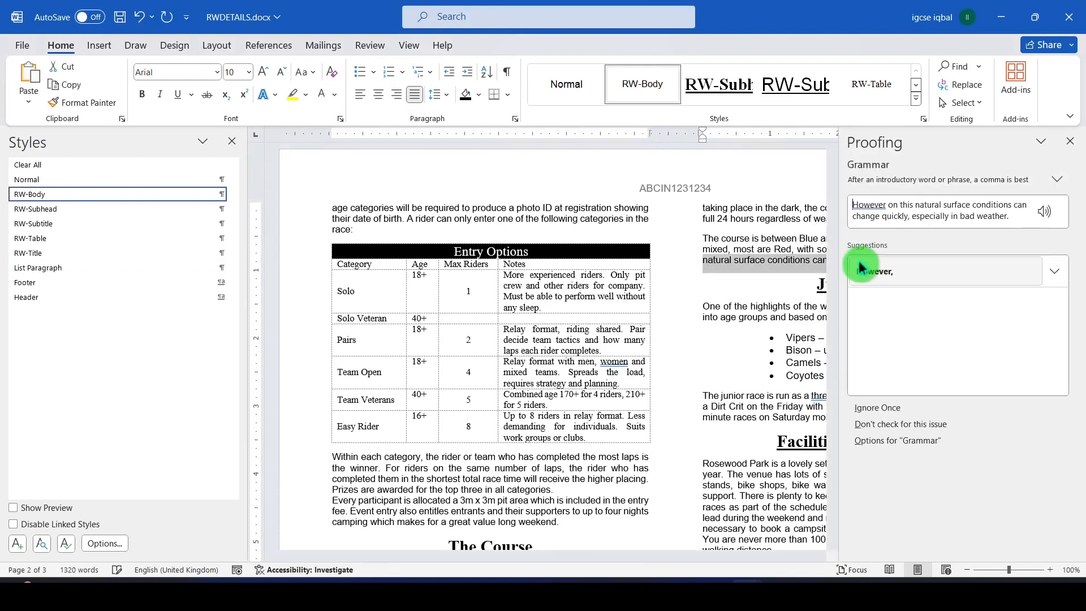
{"action": "left_click", "coordinate": [894, 271]}
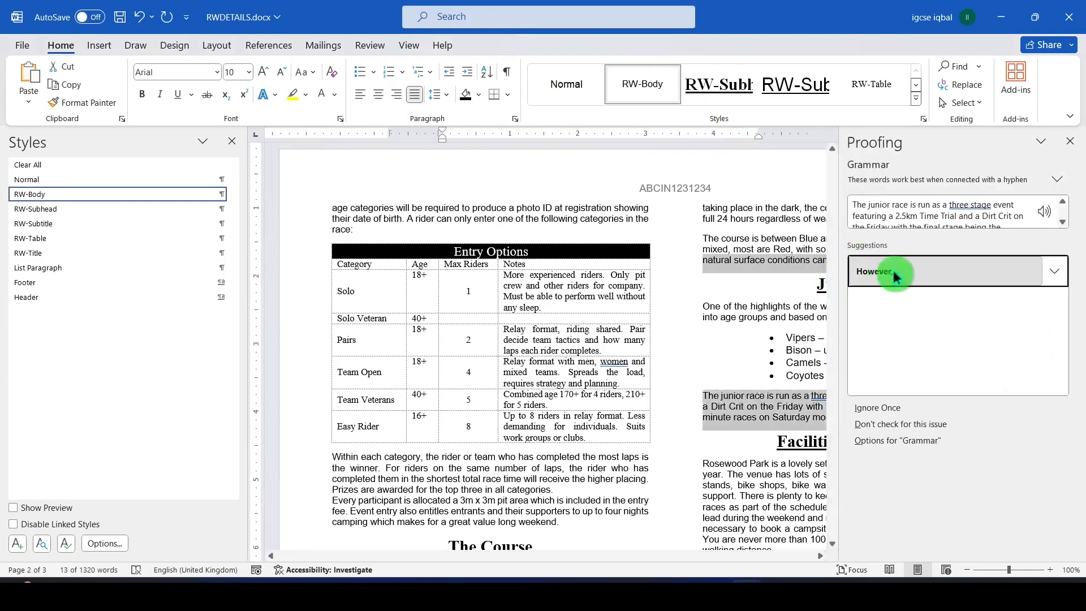
Accept the corrections "three-stage" and "12- and 24-minute" and the comma after "entertainment", then ignore the "by:ABC" spelling flag once
{"action": "left_click", "coordinate": [899, 272]}
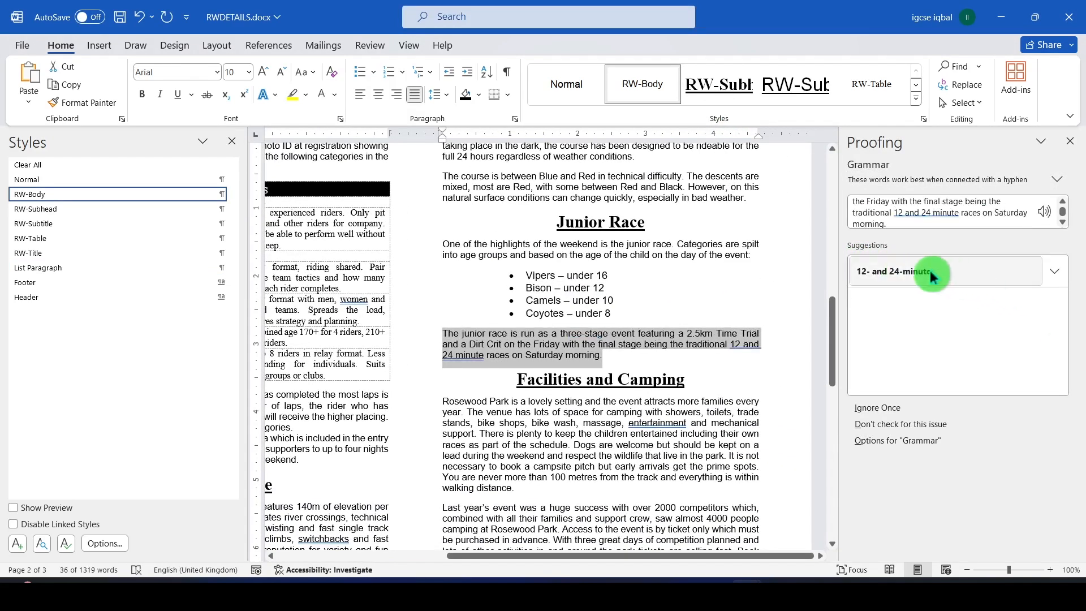
{"action": "left_click", "coordinate": [950, 276]}
{"action": "left_click", "coordinate": [922, 273]}
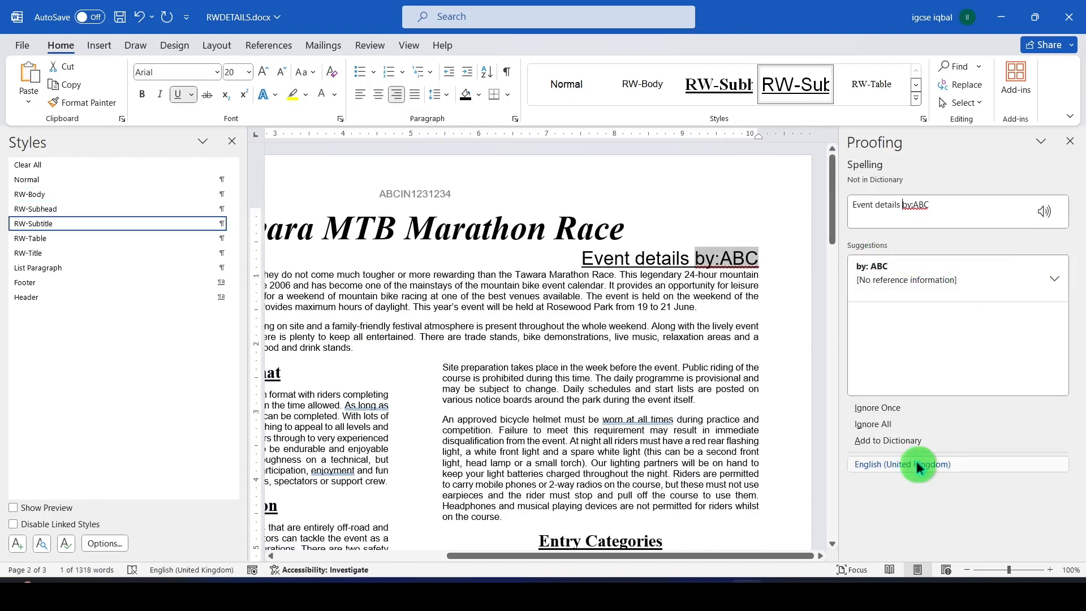
{"action": "left_click", "coordinate": [883, 405]}
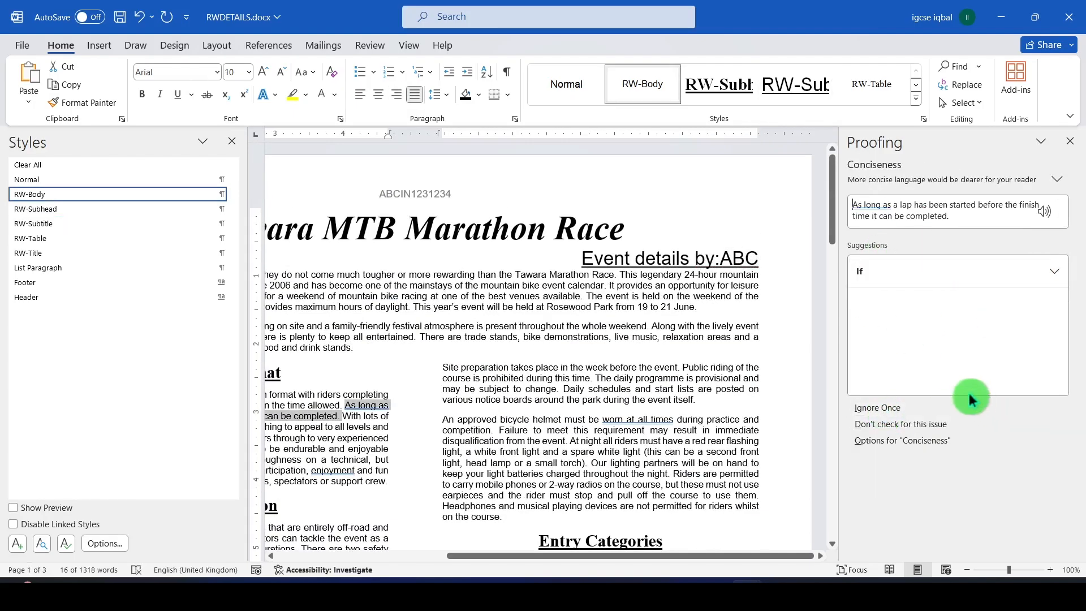
Accept the remaining suggestions, including "If", "always worn" and "women,", and finish the spelling and grammar check
{"action": "left_click", "coordinate": [871, 271]}
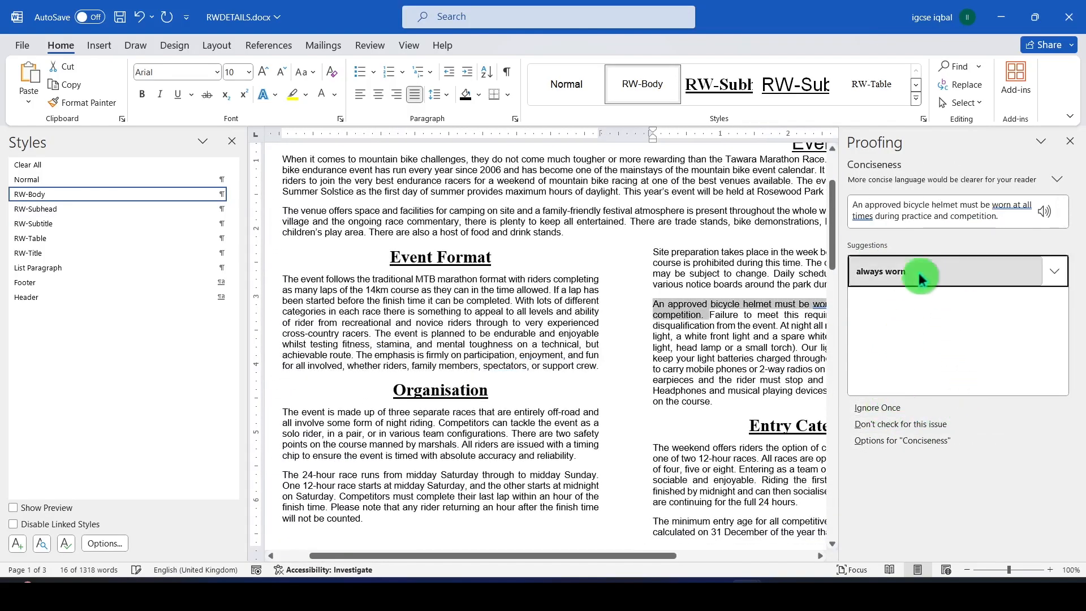
{"action": "left_click", "coordinate": [930, 268]}
{"action": "left_click", "coordinate": [938, 270]}
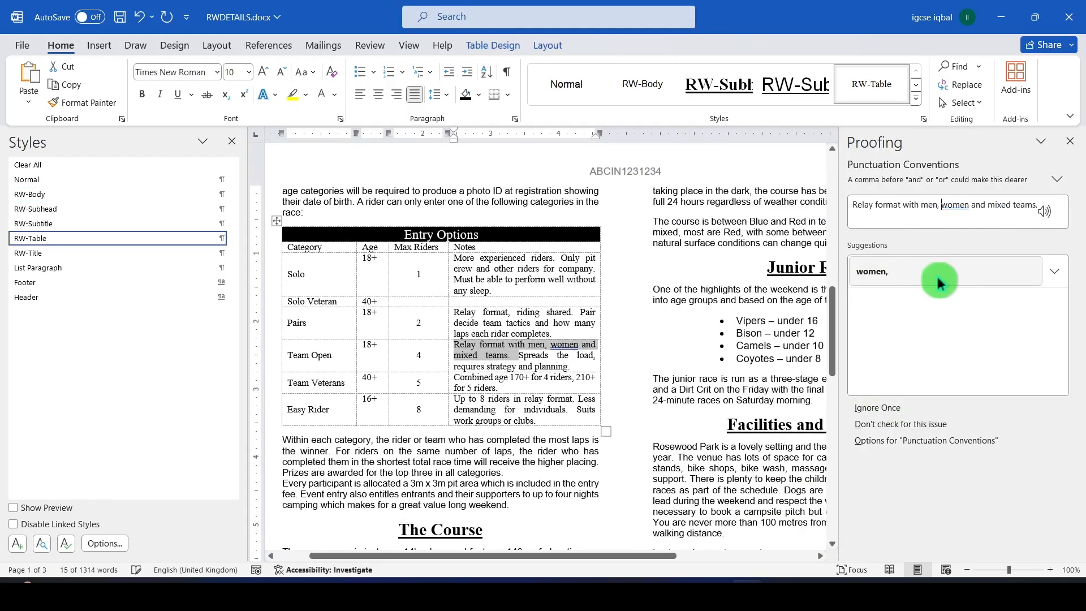
{"action": "left_click", "coordinate": [942, 275]}
{"action": "left_click", "coordinate": [930, 271]}
{"action": "left_click", "coordinate": [935, 272]}
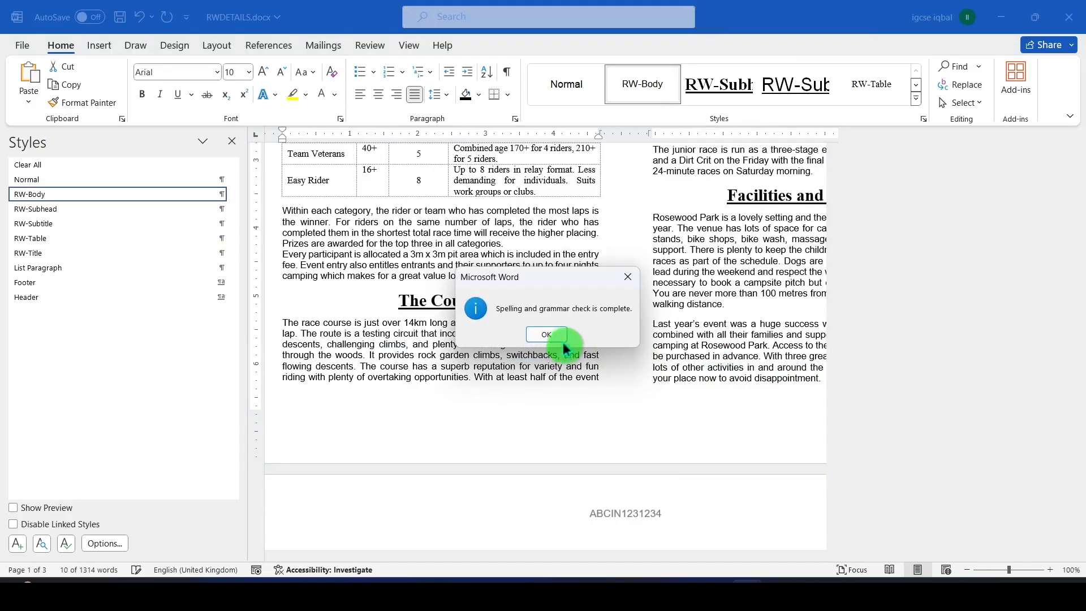
{"action": "left_click", "coordinate": [547, 334]}
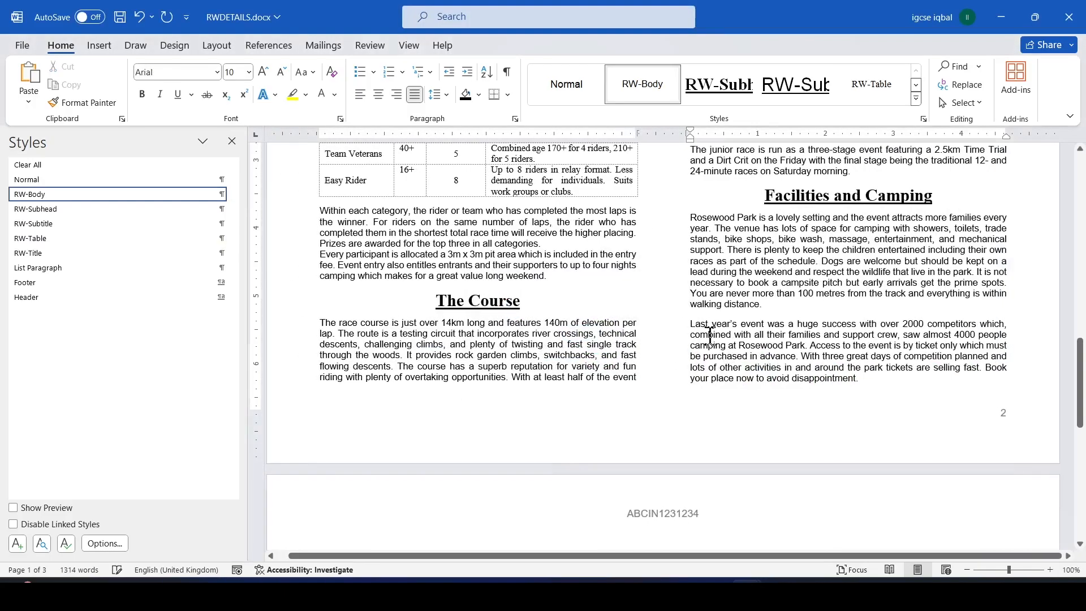
Close the Styles pane and delete the blank third page at the end of the document
{"action": "left_click", "coordinate": [233, 141]}
{"action": "scroll", "coordinate": [604, 368], "scroll_direction": "up", "scroll_amount": 5}
{"action": "scroll", "coordinate": [604, 369], "scroll_direction": "up", "scroll_amount": 10}
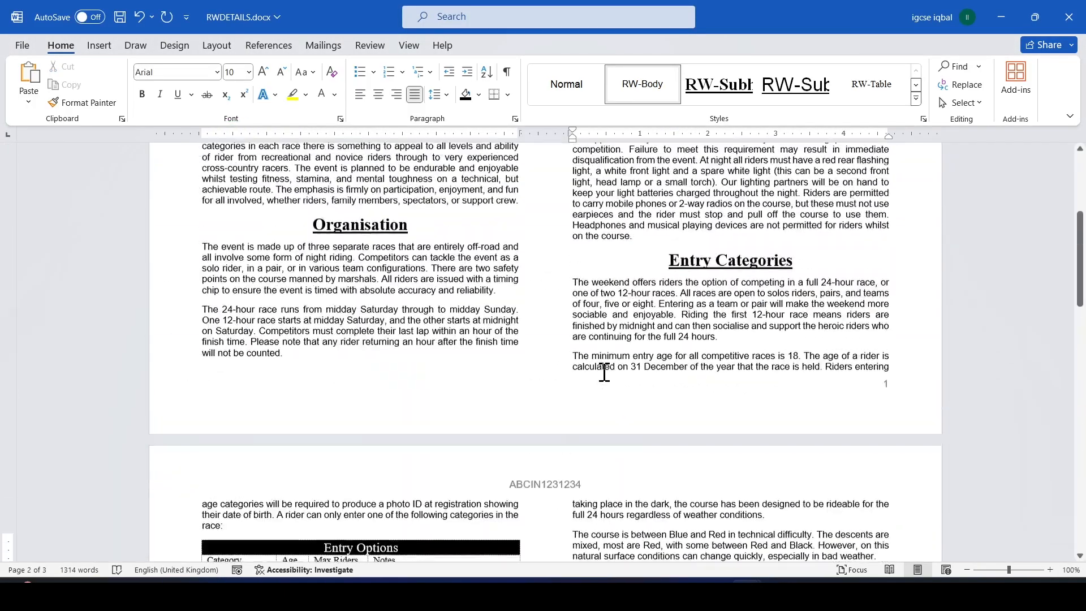
{"action": "scroll", "coordinate": [613, 388], "scroll_direction": "down", "scroll_amount": 13}
{"action": "scroll", "coordinate": [635, 396], "scroll_direction": "down", "scroll_amount": 8}
{"action": "scroll", "coordinate": [487, 359], "scroll_direction": "up", "scroll_amount": 5}
{"action": "scroll", "coordinate": [383, 516], "scroll_direction": "down", "scroll_amount": 5}
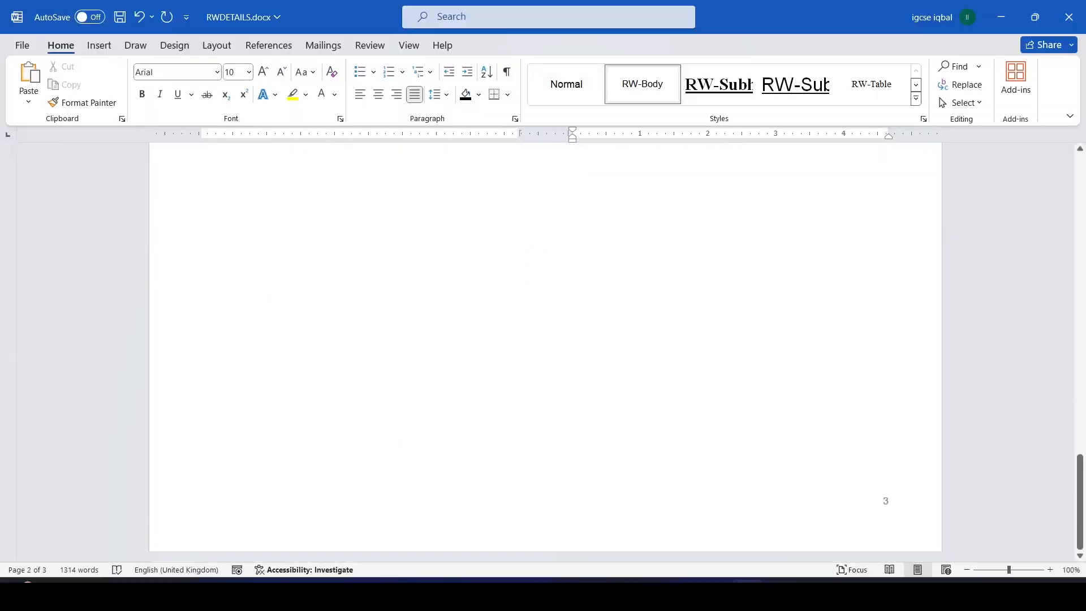
{"action": "left_click", "coordinate": [408, 516]}
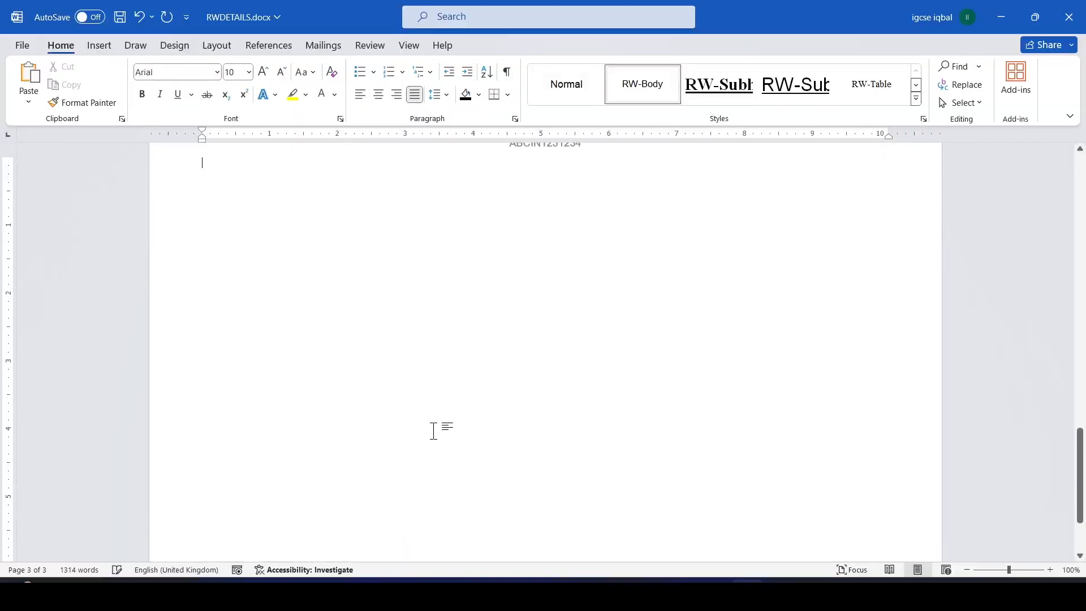
{"action": "key", "text": "BackSpace"}
Highlight "the list and table are not split over columns or pages" in the question paper and check the Word document's table and bulleted list against it
{"action": "scroll", "coordinate": [481, 384], "scroll_direction": "up", "scroll_amount": 10}
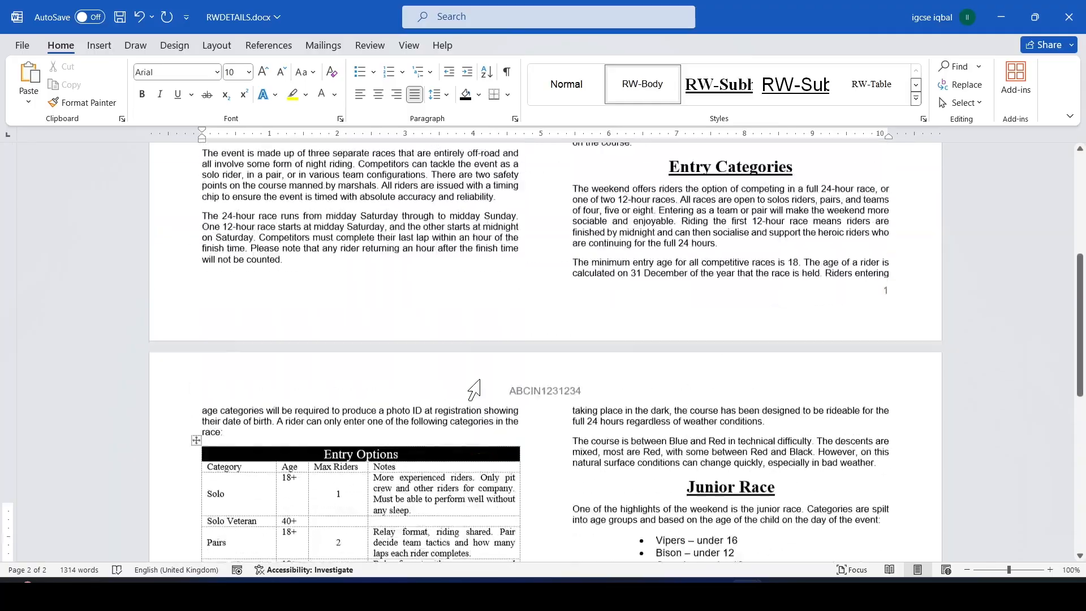
{"action": "scroll", "coordinate": [481, 382], "scroll_direction": "up", "scroll_amount": 2}
{"action": "key", "text": "alt+Tab"}
{"action": "scroll", "coordinate": [480, 402], "scroll_direction": "down", "scroll_amount": 2}
{"action": "scroll", "coordinate": [481, 402], "scroll_direction": "up", "scroll_amount": 2}
{"action": "left_click_drag", "start_coordinate": [235, 228], "coordinate": [627, 236]}
{"action": "key", "text": "alt+Tab"}
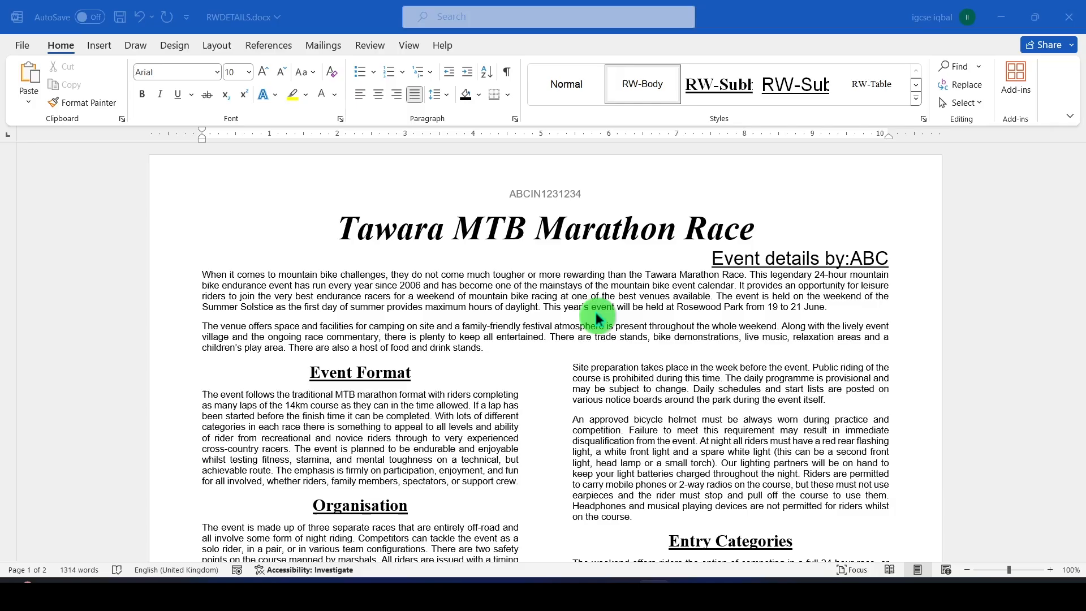
{"action": "scroll", "coordinate": [552, 371], "scroll_direction": "down", "scroll_amount": 10}
{"action": "scroll", "coordinate": [552, 370], "scroll_direction": "down", "scroll_amount": 1}
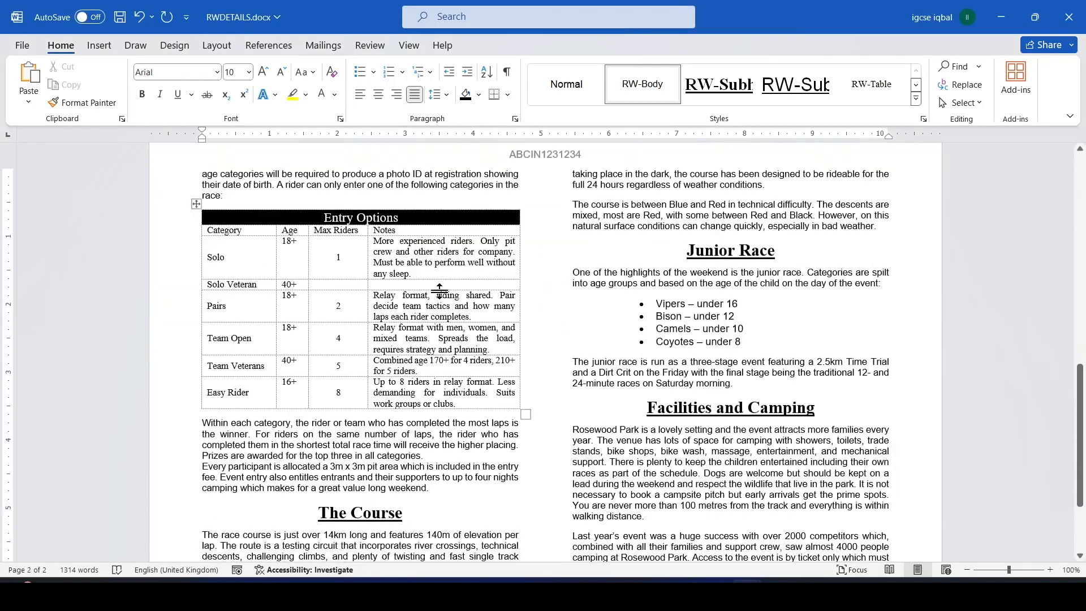
{"action": "key", "text": "alt+Tab"}
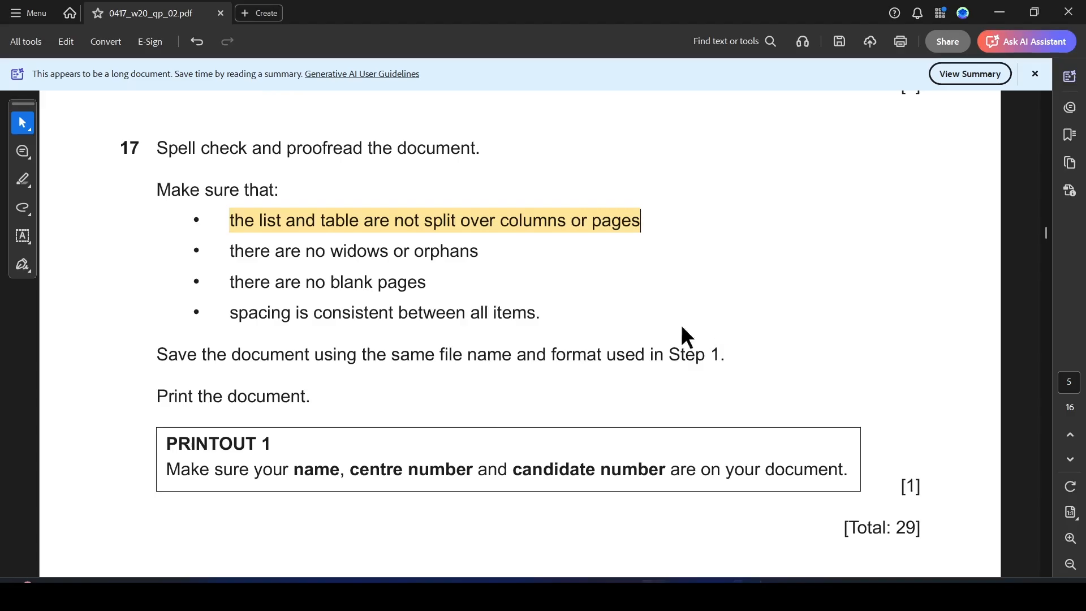
{"action": "key", "text": "alt+Tab"}
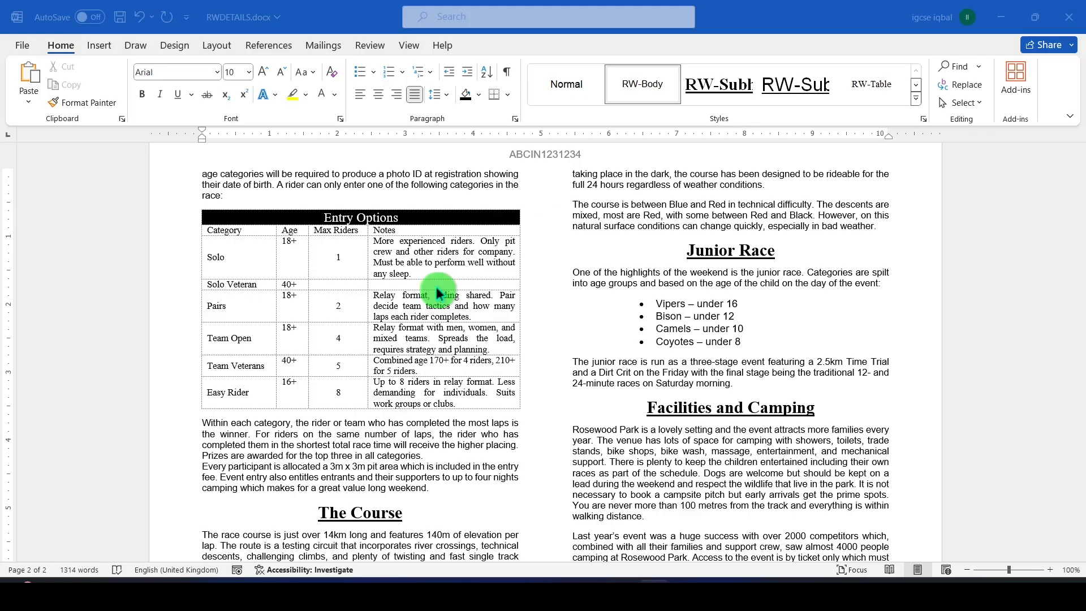
Examine the Widow/Orphan control option for the "Every participant" paragraph and cancel the paragraph settings
{"action": "right_click", "coordinate": [529, 329]}
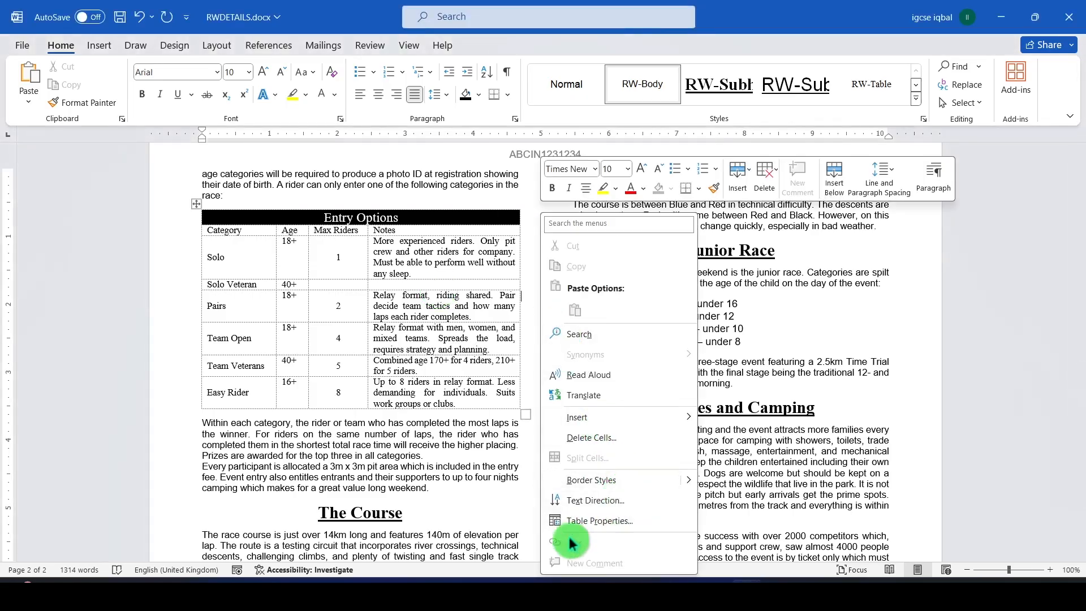
{"action": "left_click", "coordinate": [822, 263]}
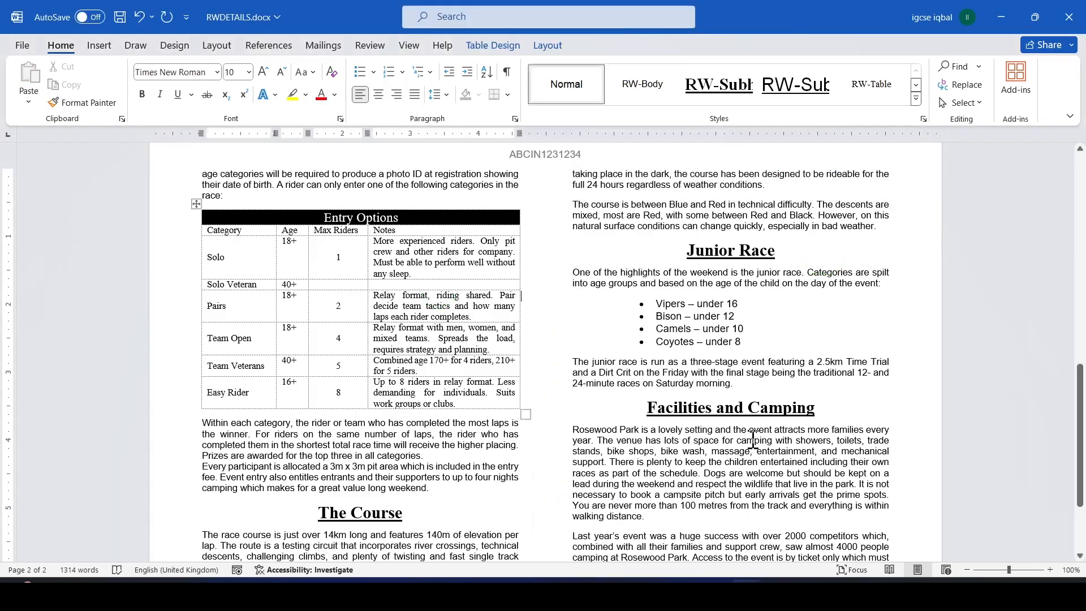
{"action": "left_click", "coordinate": [542, 484]}
{"action": "right_click", "coordinate": [545, 474]}
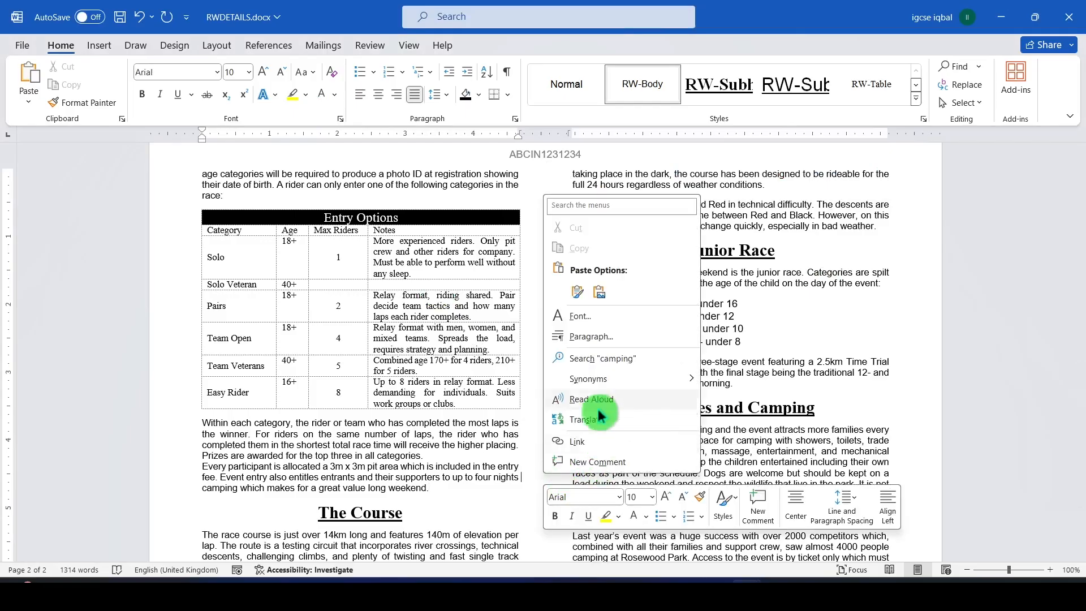
{"action": "left_click", "coordinate": [577, 335]}
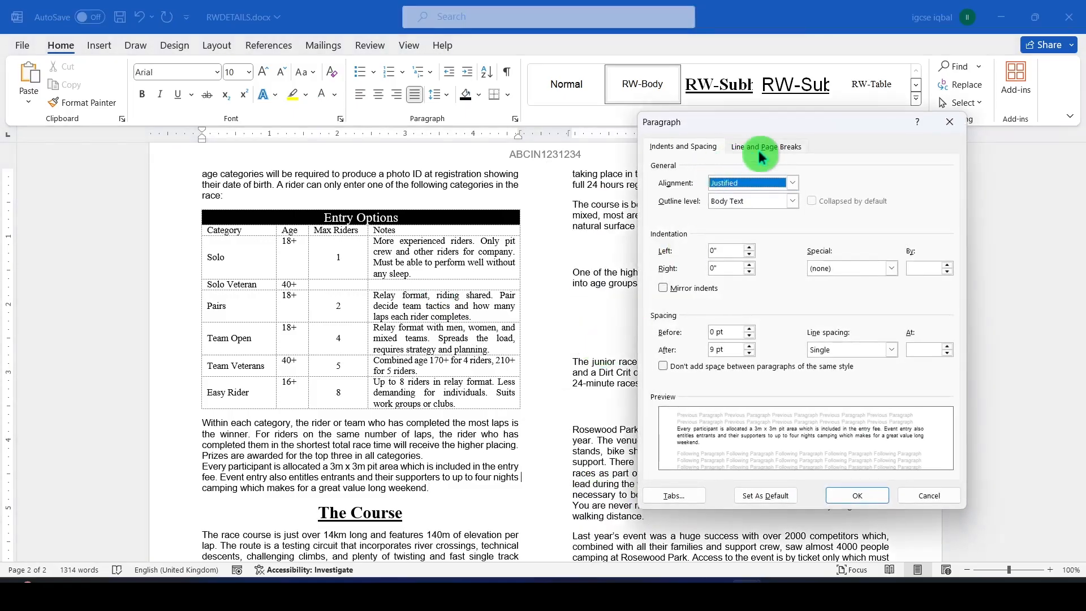
{"action": "left_click", "coordinate": [758, 148]}
{"action": "left_click", "coordinate": [663, 180]}
{"action": "left_click", "coordinate": [919, 495]}
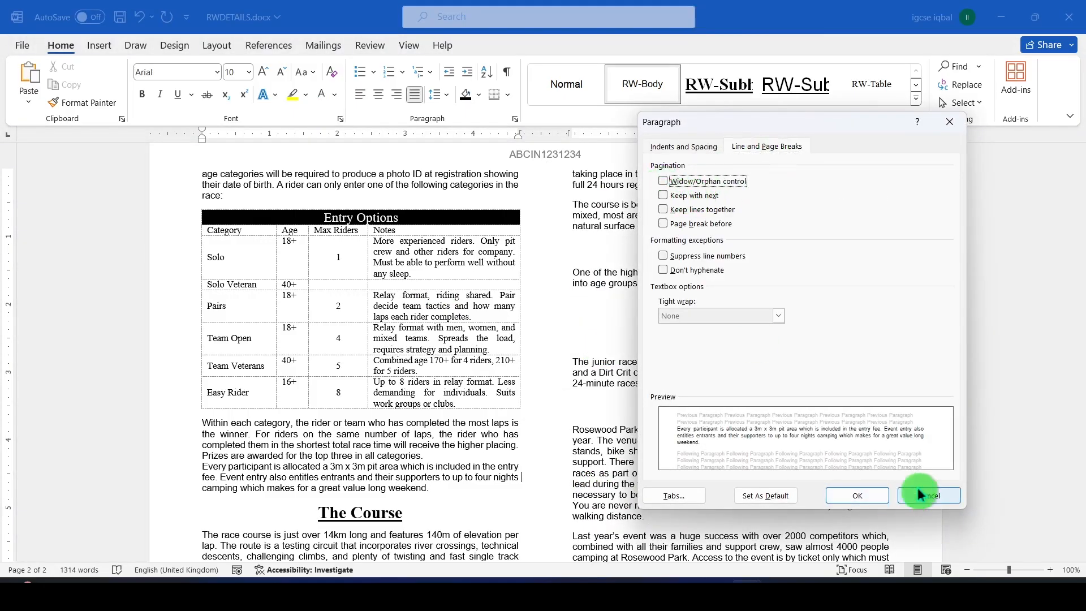
Highlight "there are no widows or orphans" and "there are no blank pages" in the question paper, then check the Word document's pages for both
{"action": "key", "text": "alt+Tab"}
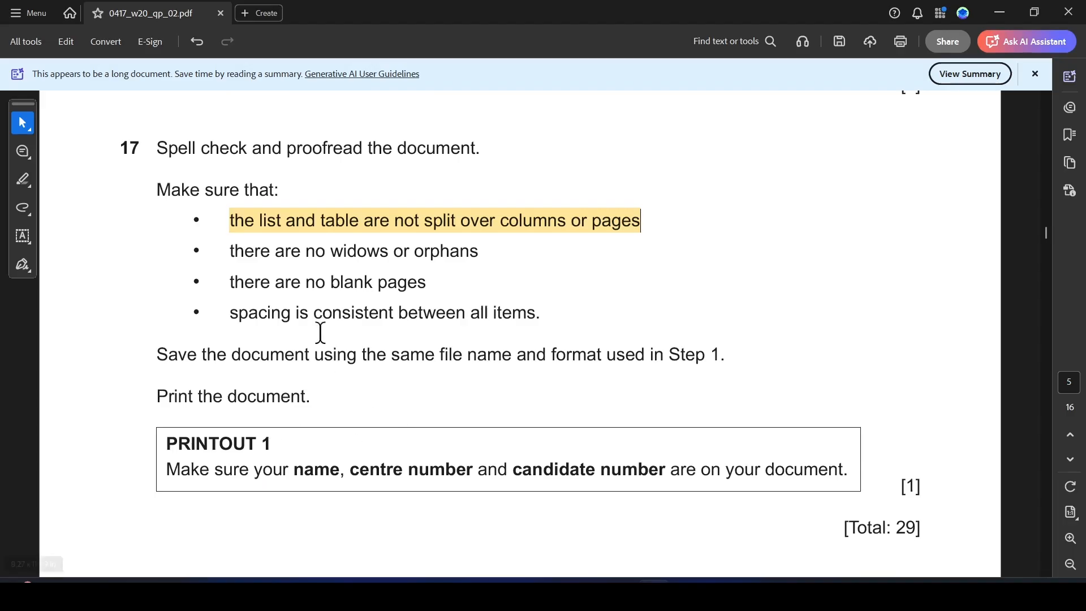
{"action": "left_click_drag", "start_coordinate": [236, 254], "coordinate": [430, 250]}
{"action": "left_click", "coordinate": [478, 283]}
{"action": "left_click_drag", "start_coordinate": [227, 285], "coordinate": [395, 283]}
{"action": "left_click", "coordinate": [446, 311]}
{"action": "key", "text": "alt+Tab"}
{"action": "scroll", "coordinate": [521, 348], "scroll_direction": "down", "scroll_amount": 3}
{"action": "scroll", "coordinate": [525, 344], "scroll_direction": "up", "scroll_amount": 15}
Highlight "spacing is consistent between all items" in the question paper and check the spacing throughout the Word document
{"action": "key", "text": "alt+Tab"}
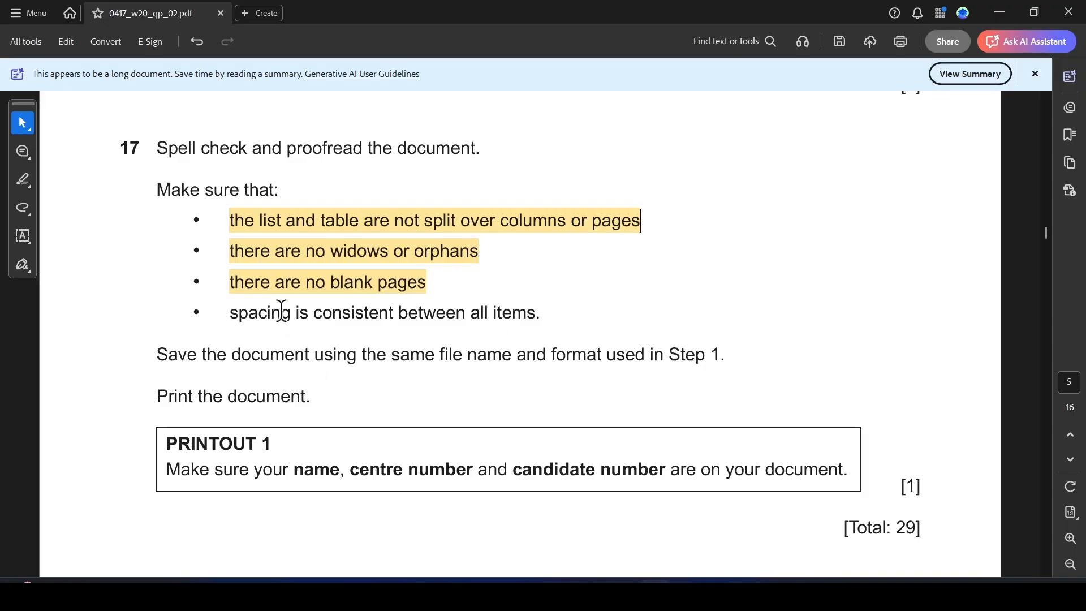
{"action": "left_click_drag", "start_coordinate": [236, 323], "coordinate": [536, 317]}
{"action": "left_click", "coordinate": [548, 347]}
{"action": "key", "text": "alt+Tab"}
{"action": "scroll", "coordinate": [573, 326], "scroll_direction": "down", "scroll_amount": 12}
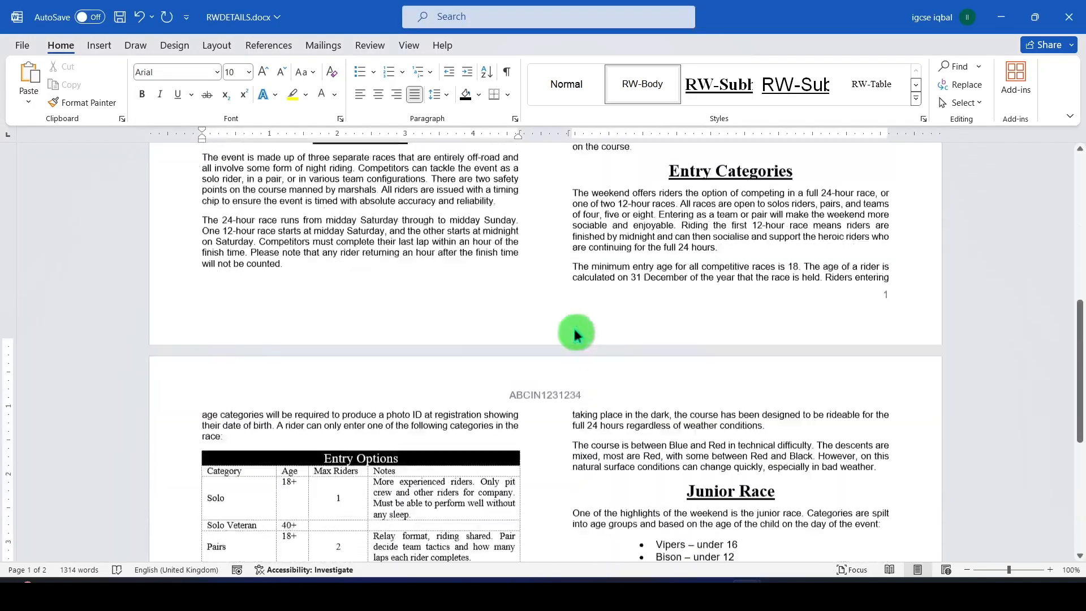
{"action": "scroll", "coordinate": [575, 328], "scroll_direction": "down", "scroll_amount": 3}
Read the save and print instructions in the question paper and open Word's print preview of the document at page 1
{"action": "key", "text": "alt+Tab"}
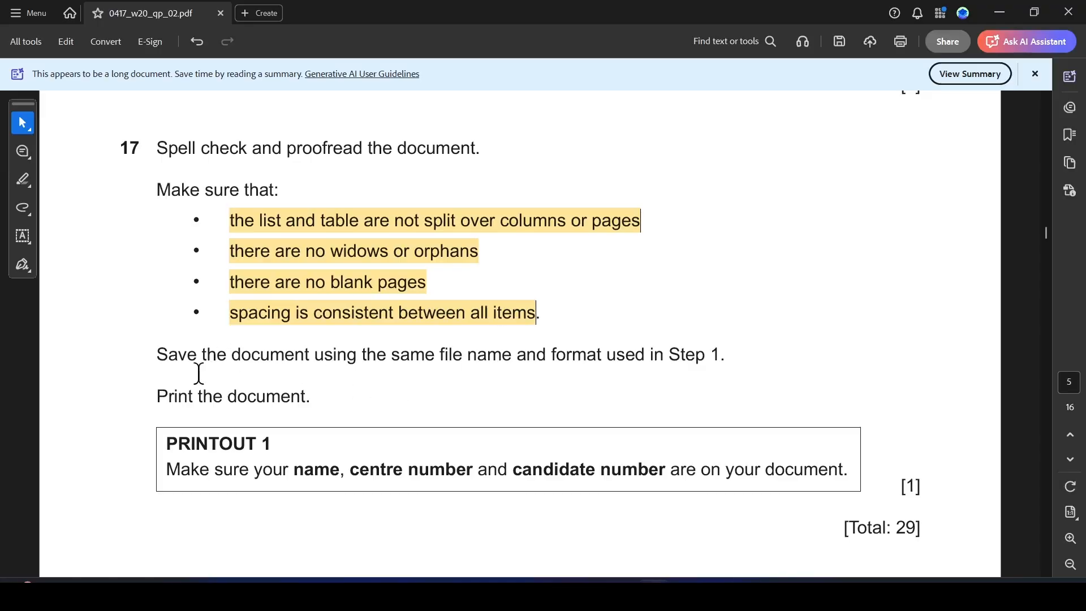
{"action": "scroll", "coordinate": [383, 403], "scroll_direction": "down", "scroll_amount": 2}
{"action": "key", "text": "alt+Tab"}
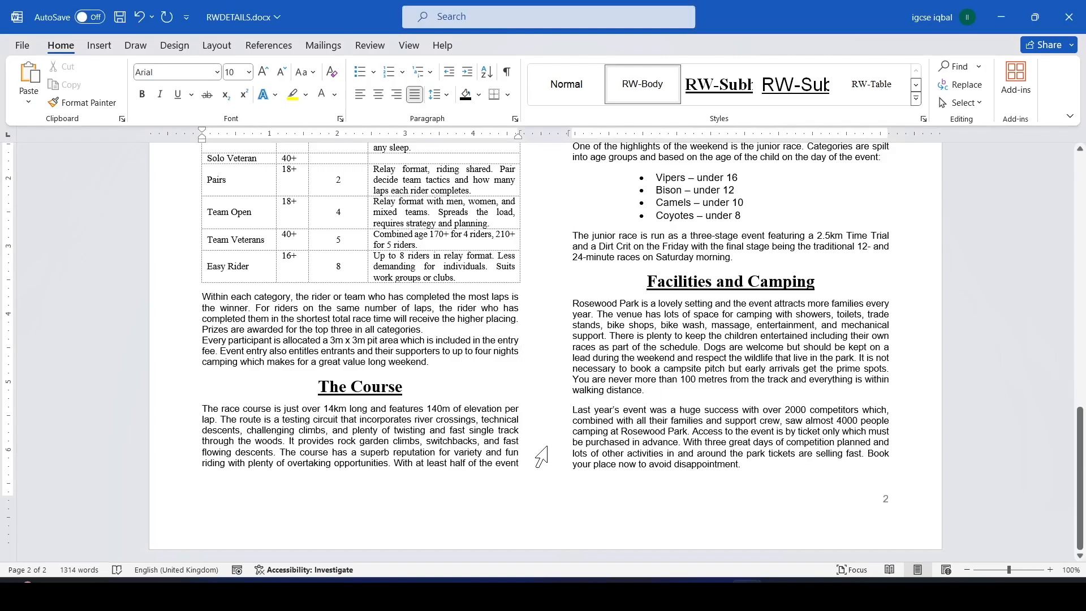
{"action": "key", "text": "ctrl+p"}
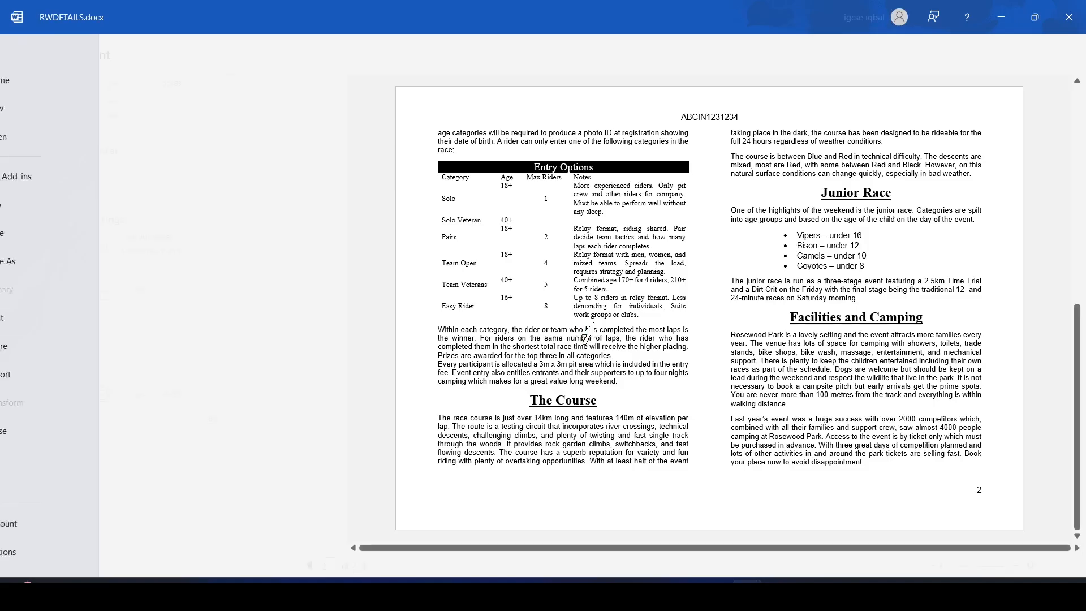
{"action": "scroll", "coordinate": [498, 332], "scroll_direction": "up", "scroll_amount": 3}
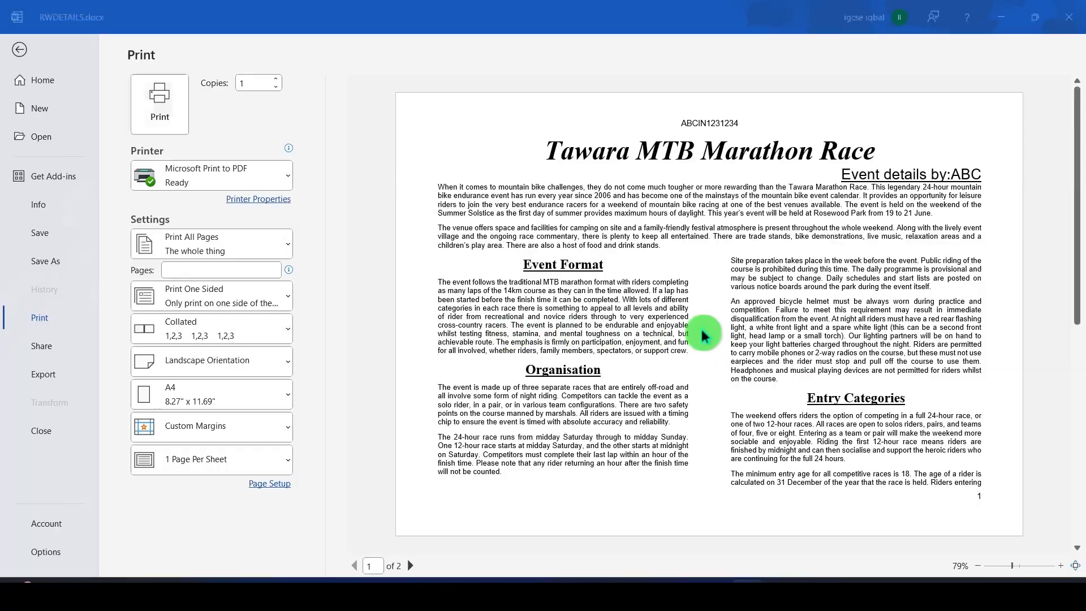
{"action": "key", "text": "alt+Tab"}
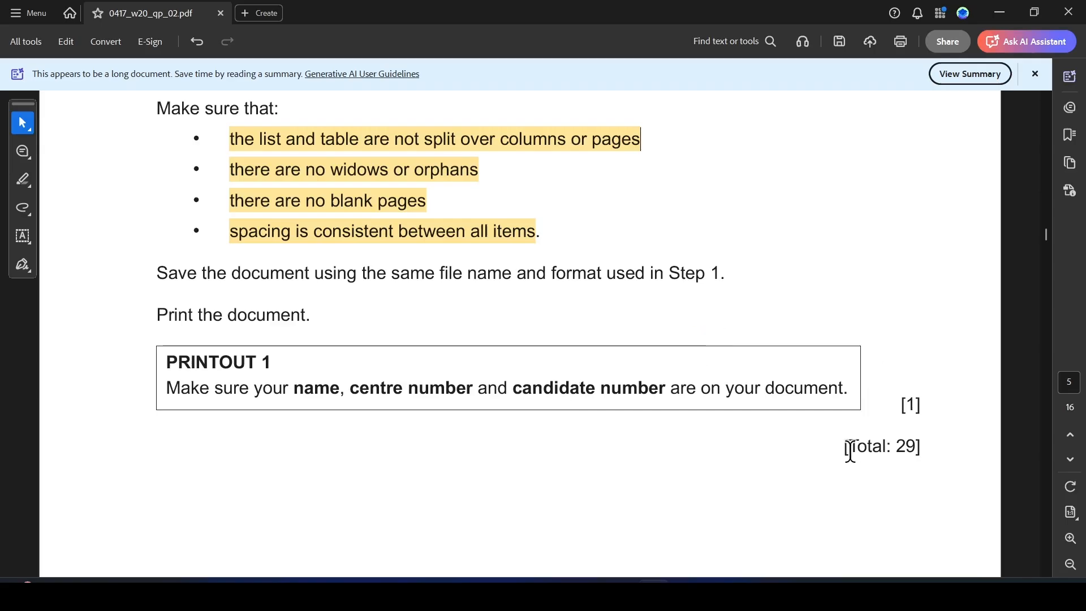
{"action": "key", "text": "alt+Tab"}
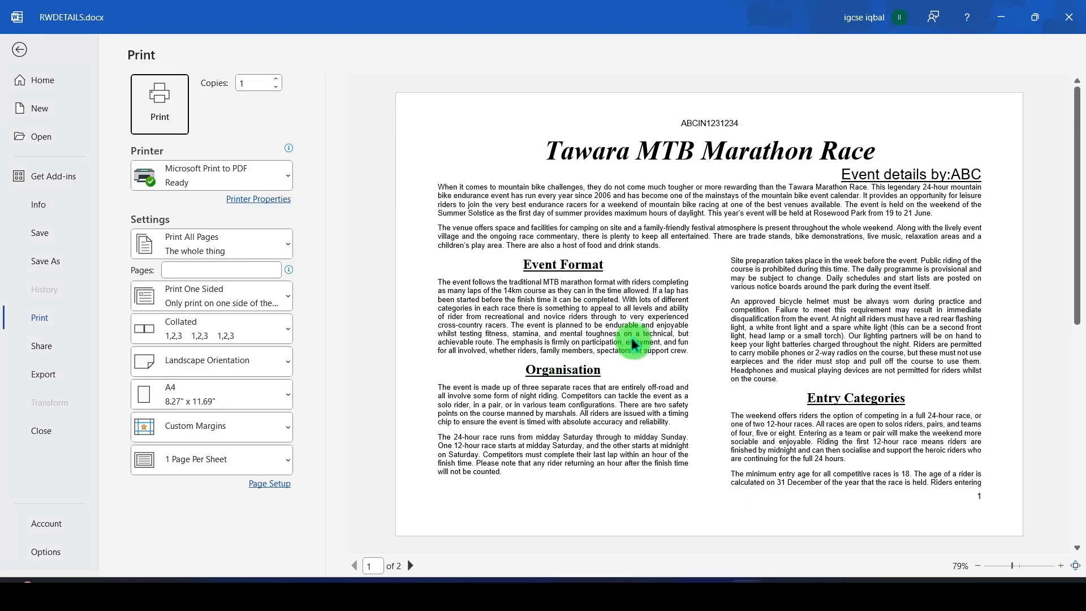